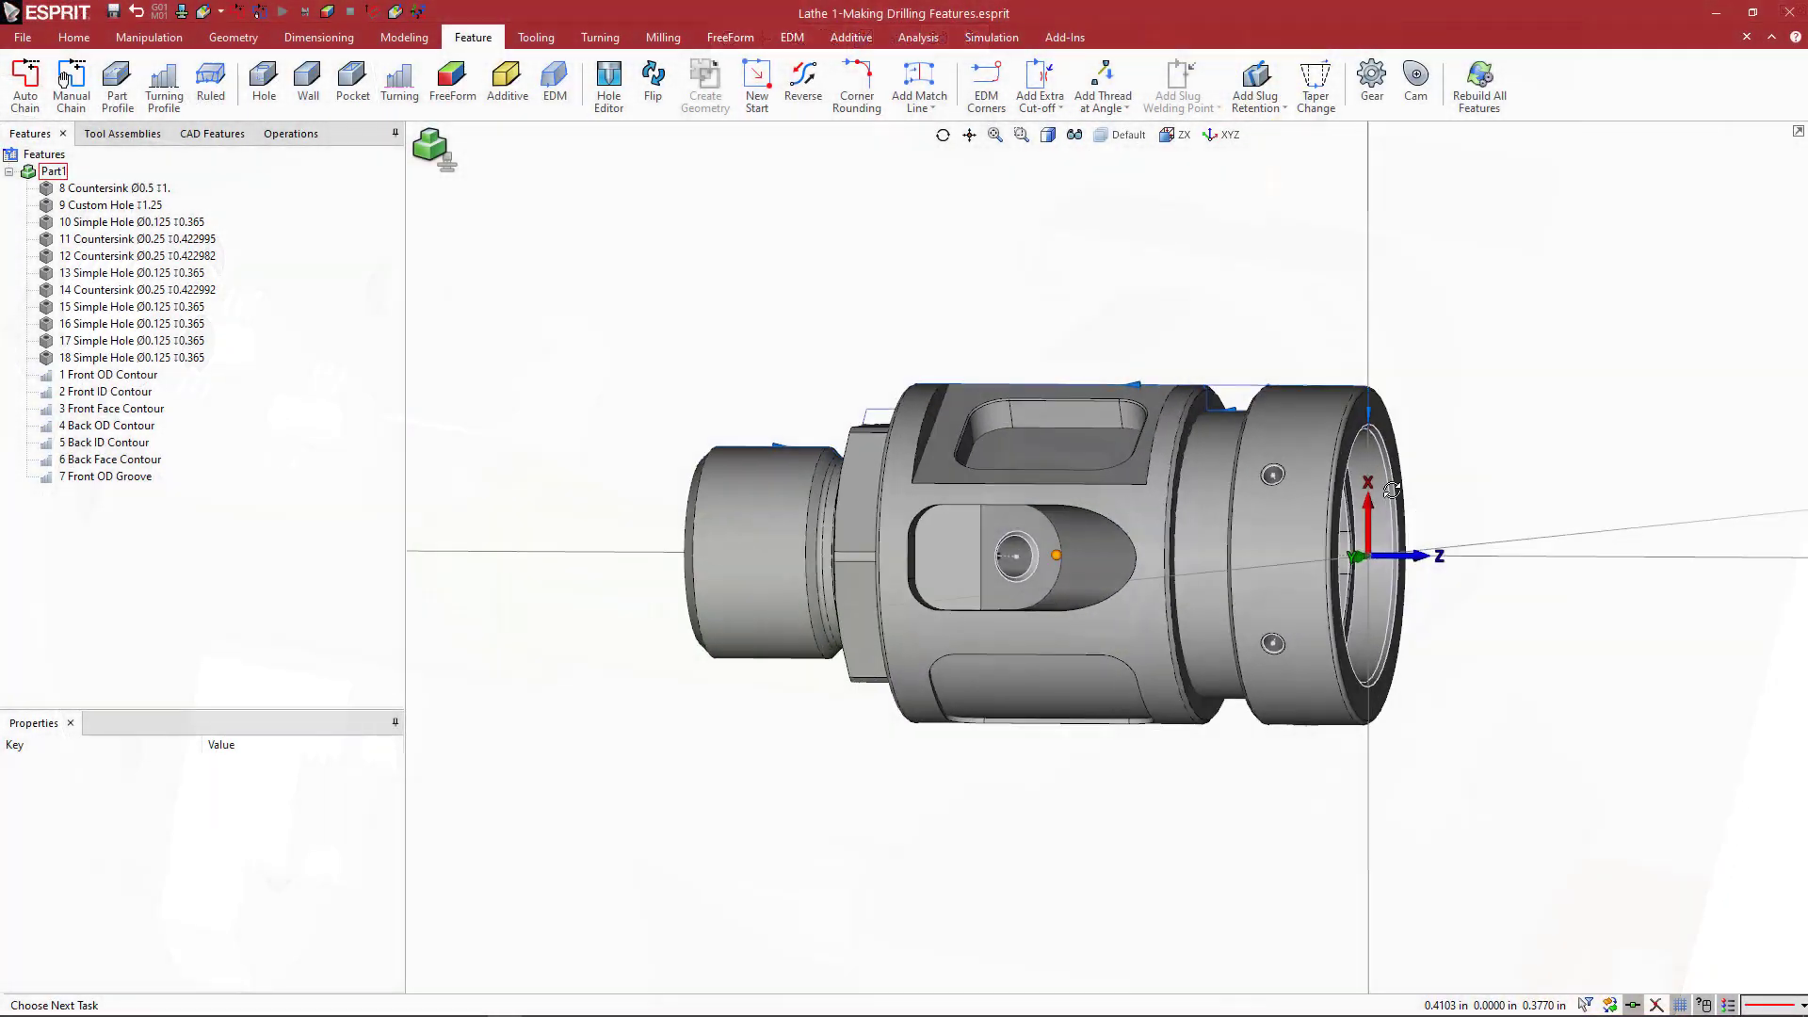
Step: Orbit the lathe part from the ZX side view to a custom isometric view into the front bore
middle_drag(1392, 489, 1238, 565)
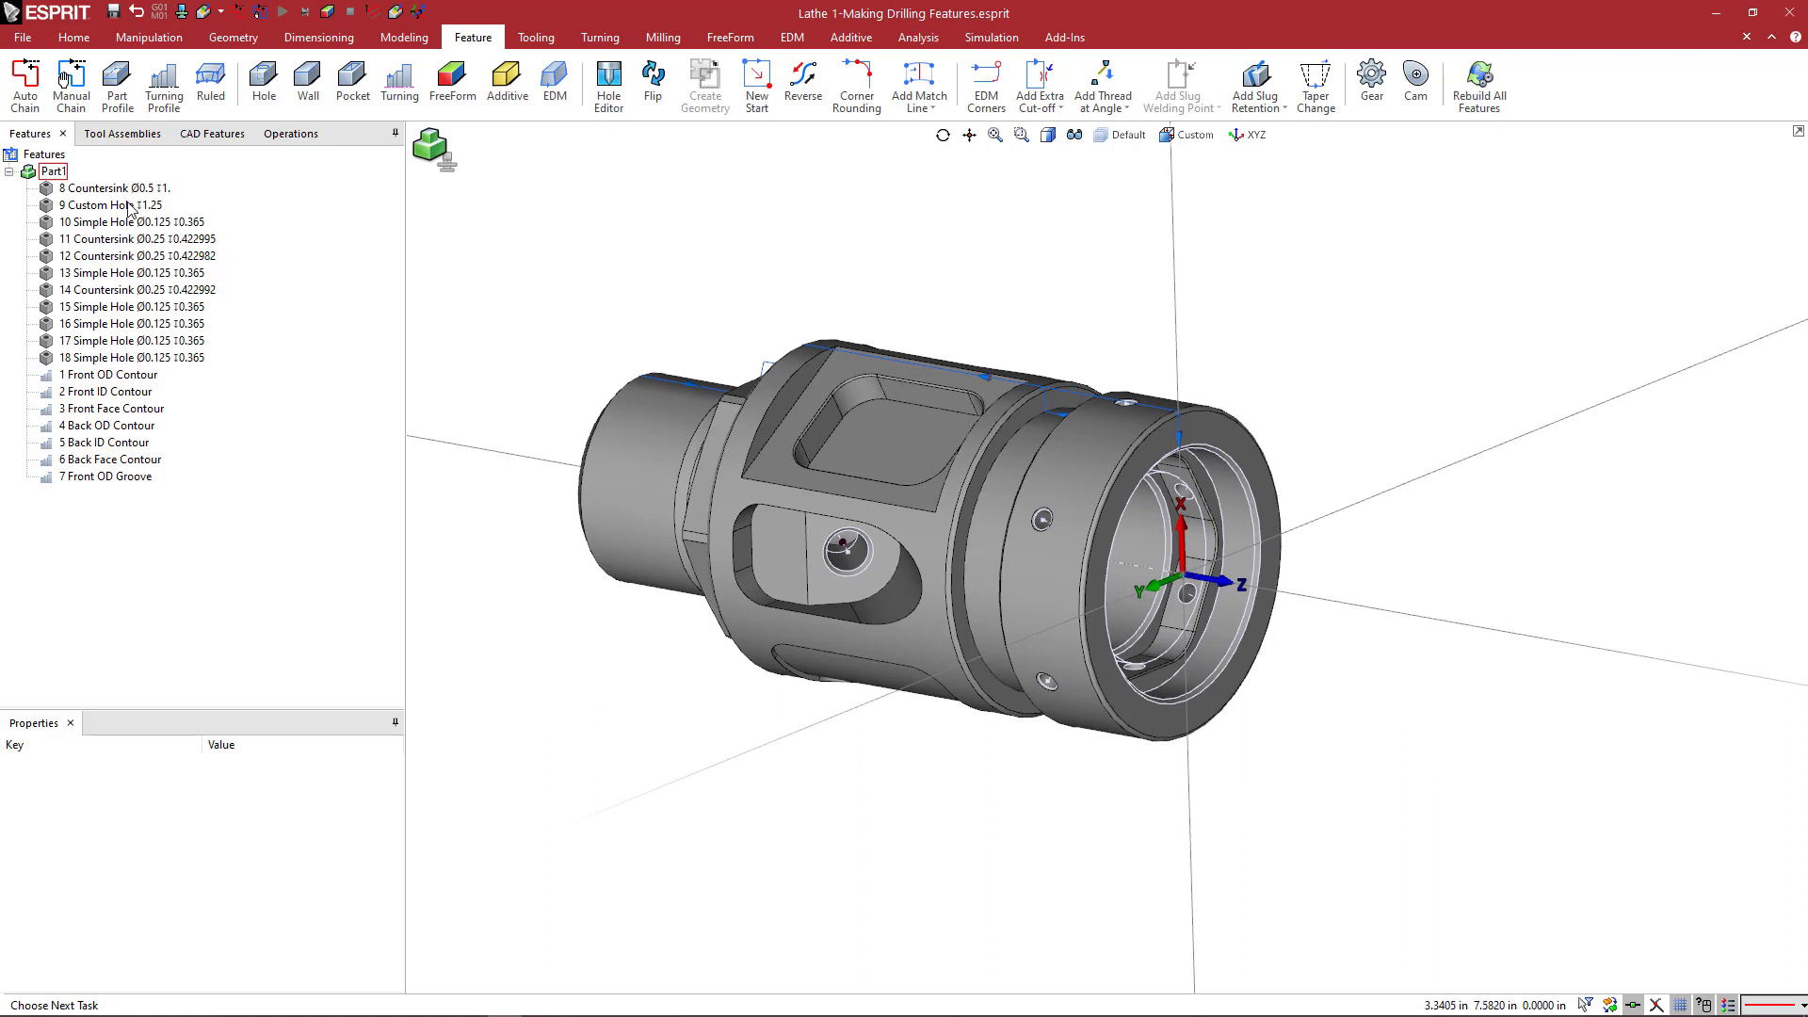
Step: Select 9 Custom Hole and confirm its Machining Depth of 1.250000 in Properties
click(129, 209)
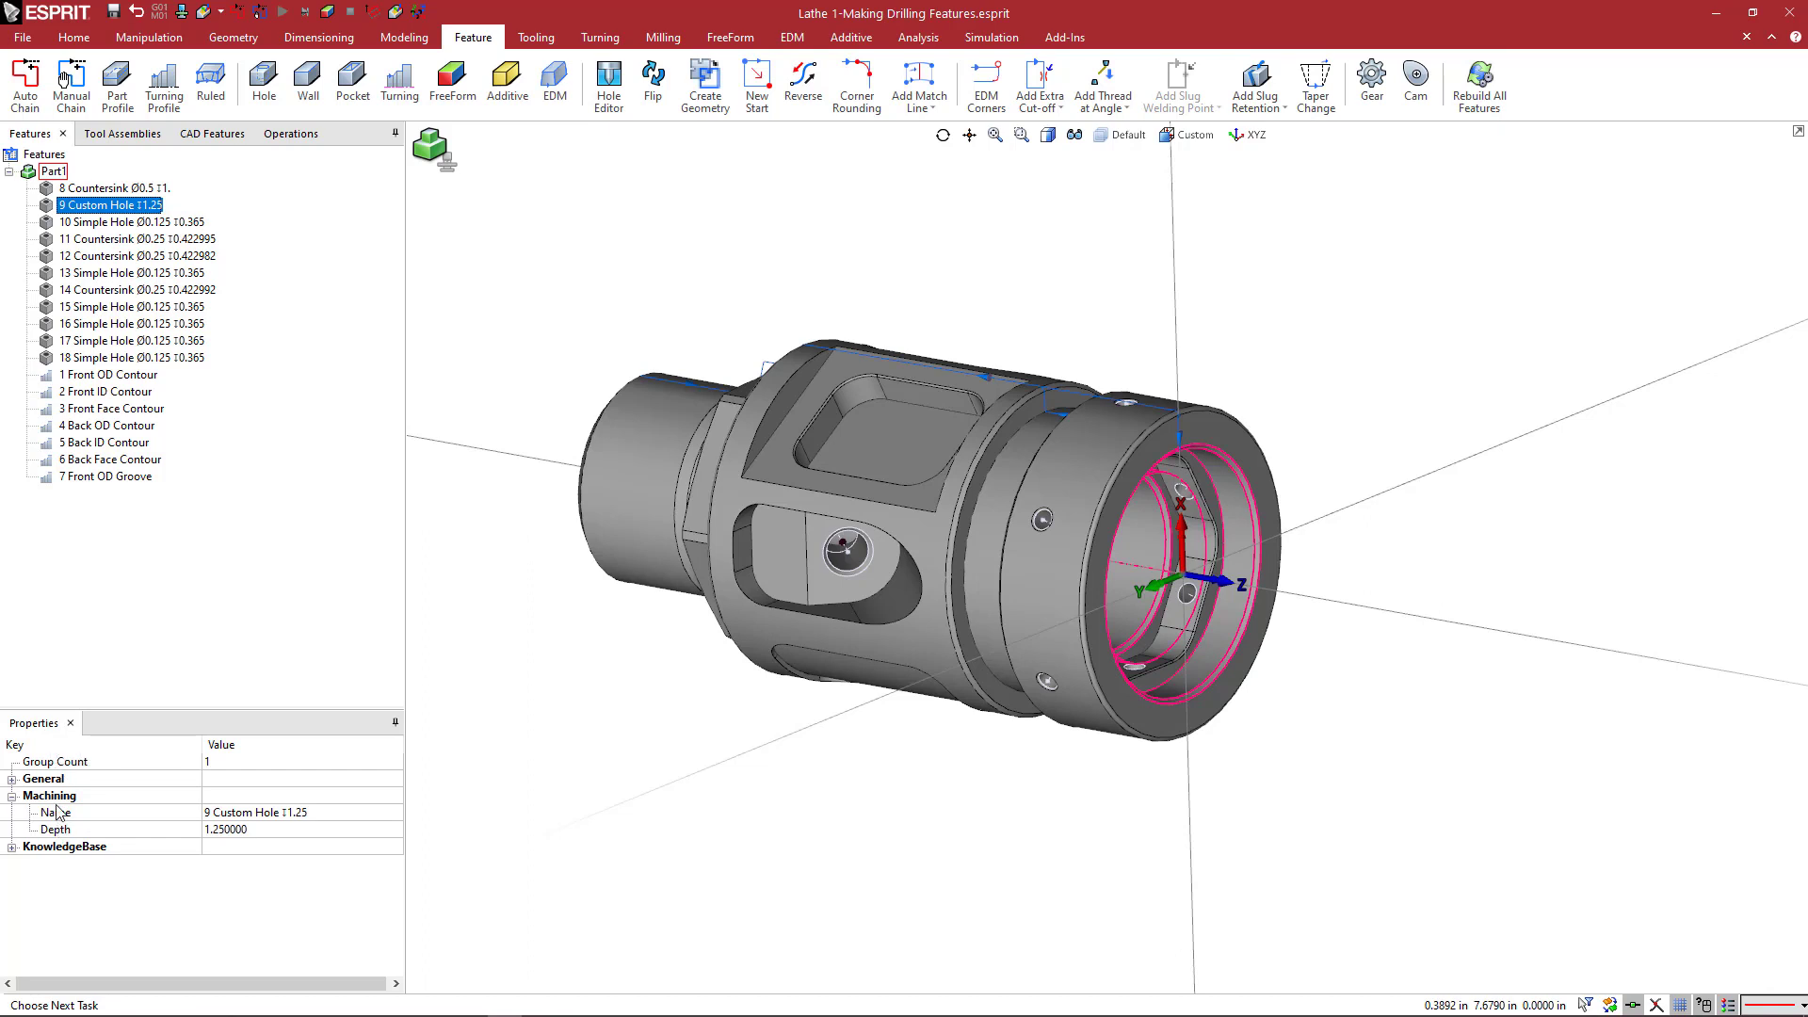
click(13, 797)
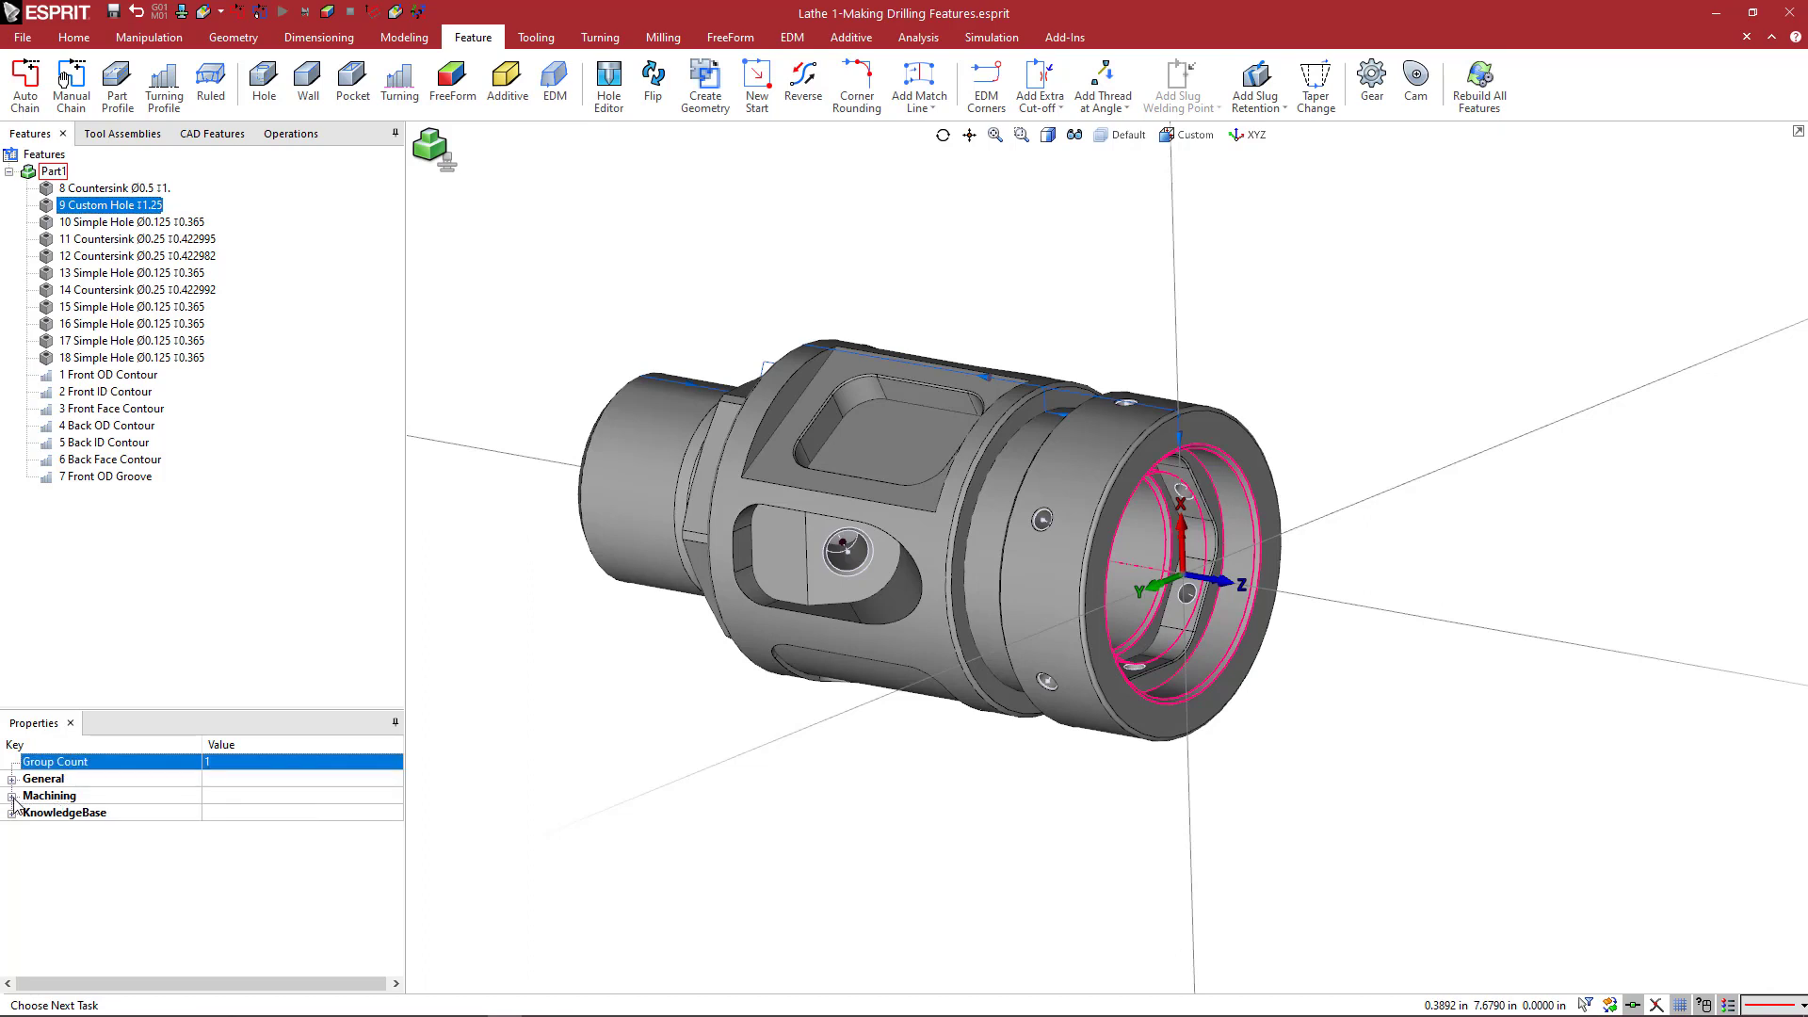
click(13, 797)
click(12, 797)
click(11, 780)
click(11, 780)
click(12, 797)
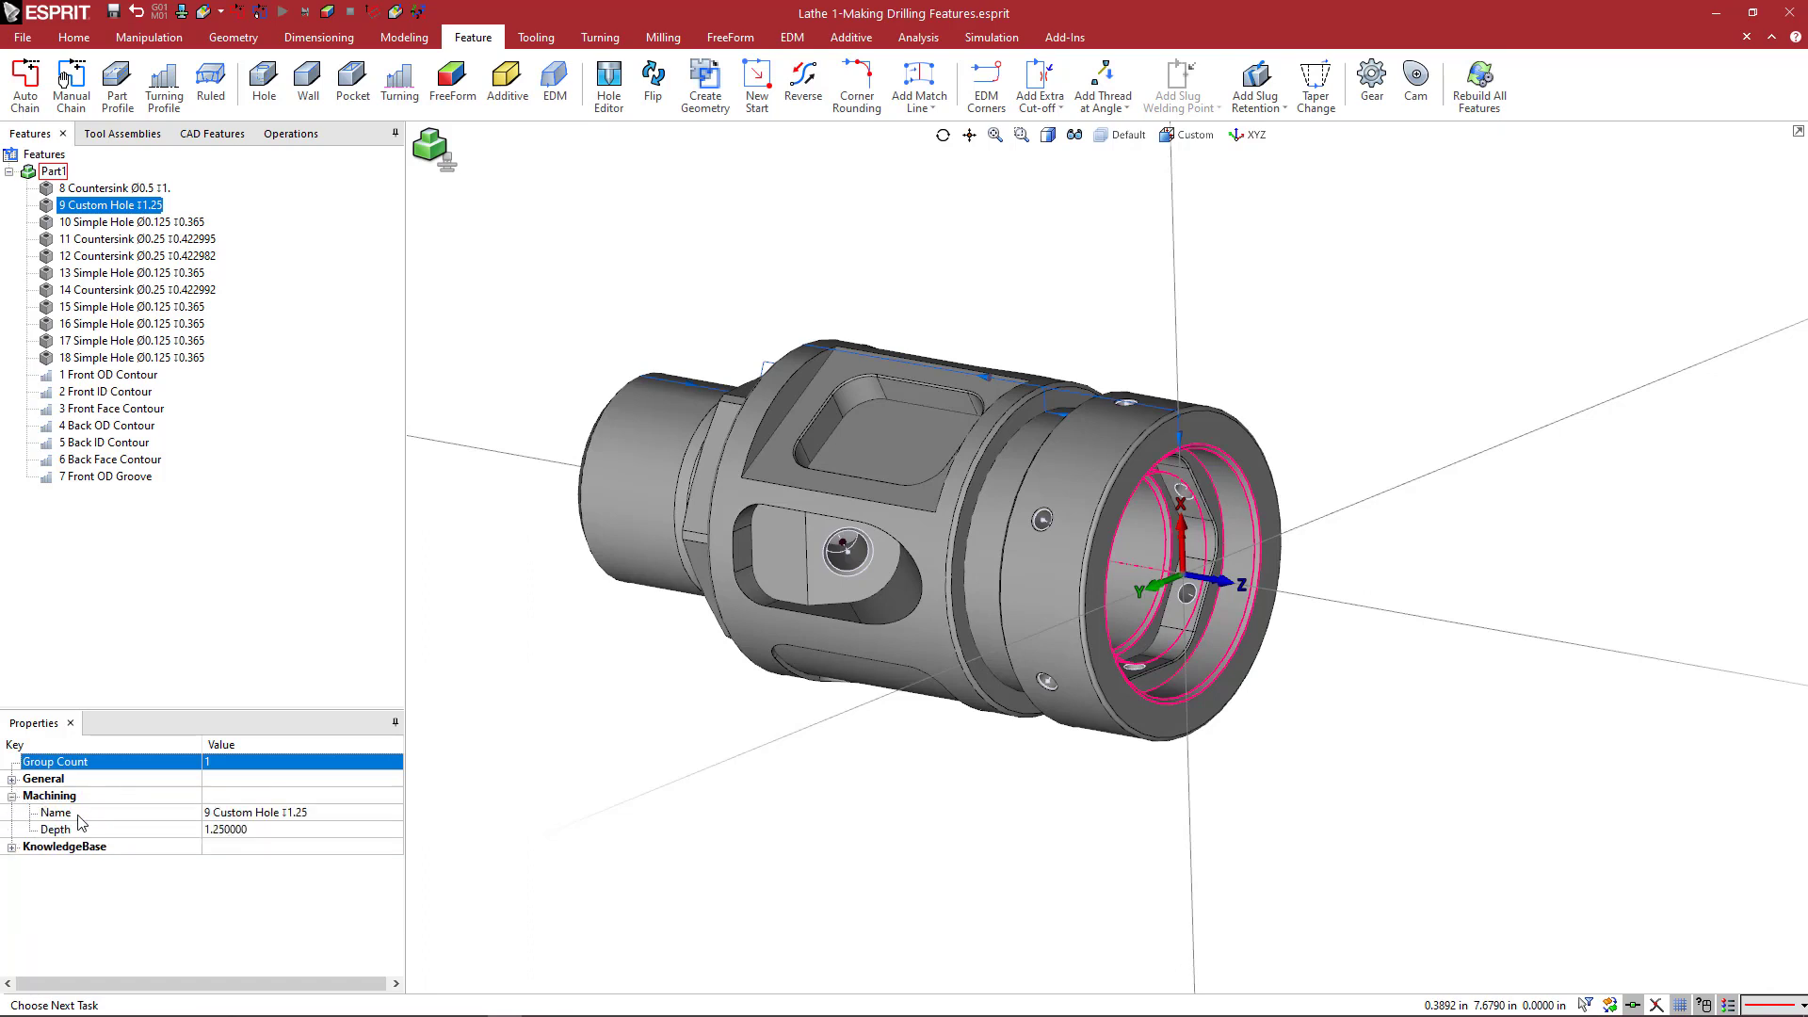
click(254, 833)
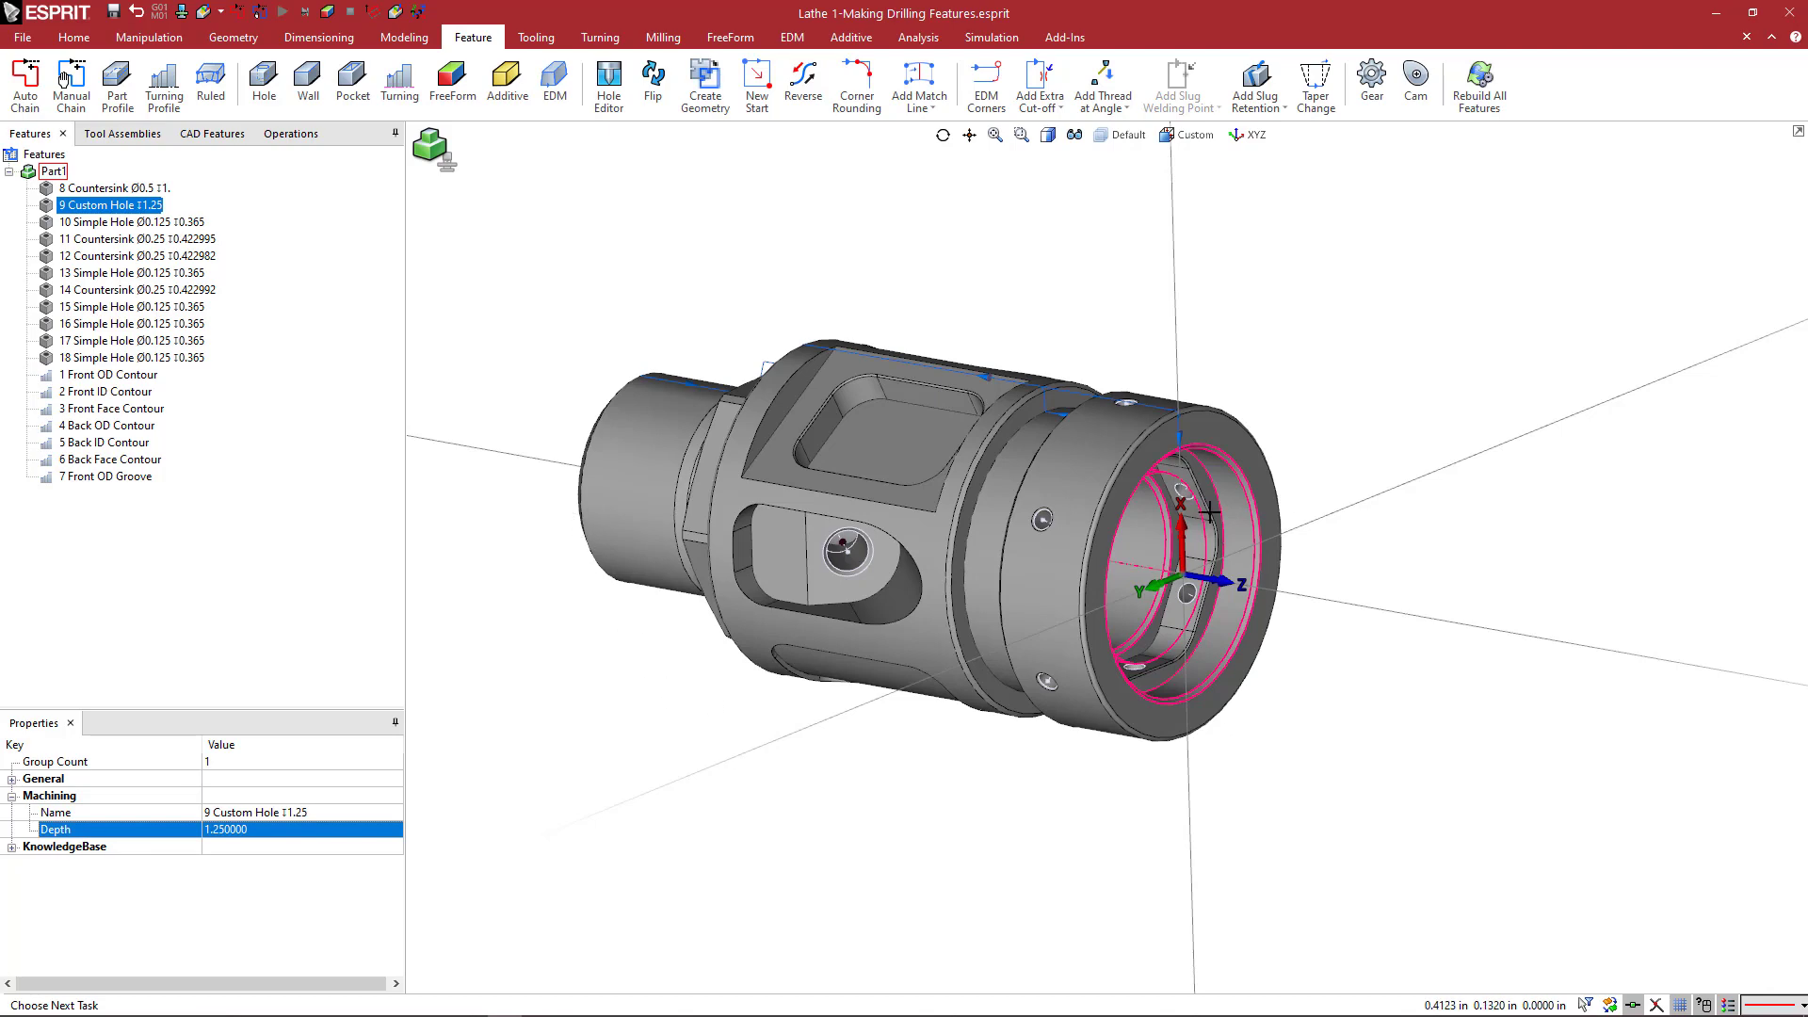
middle_drag(1218, 565, 1207, 546)
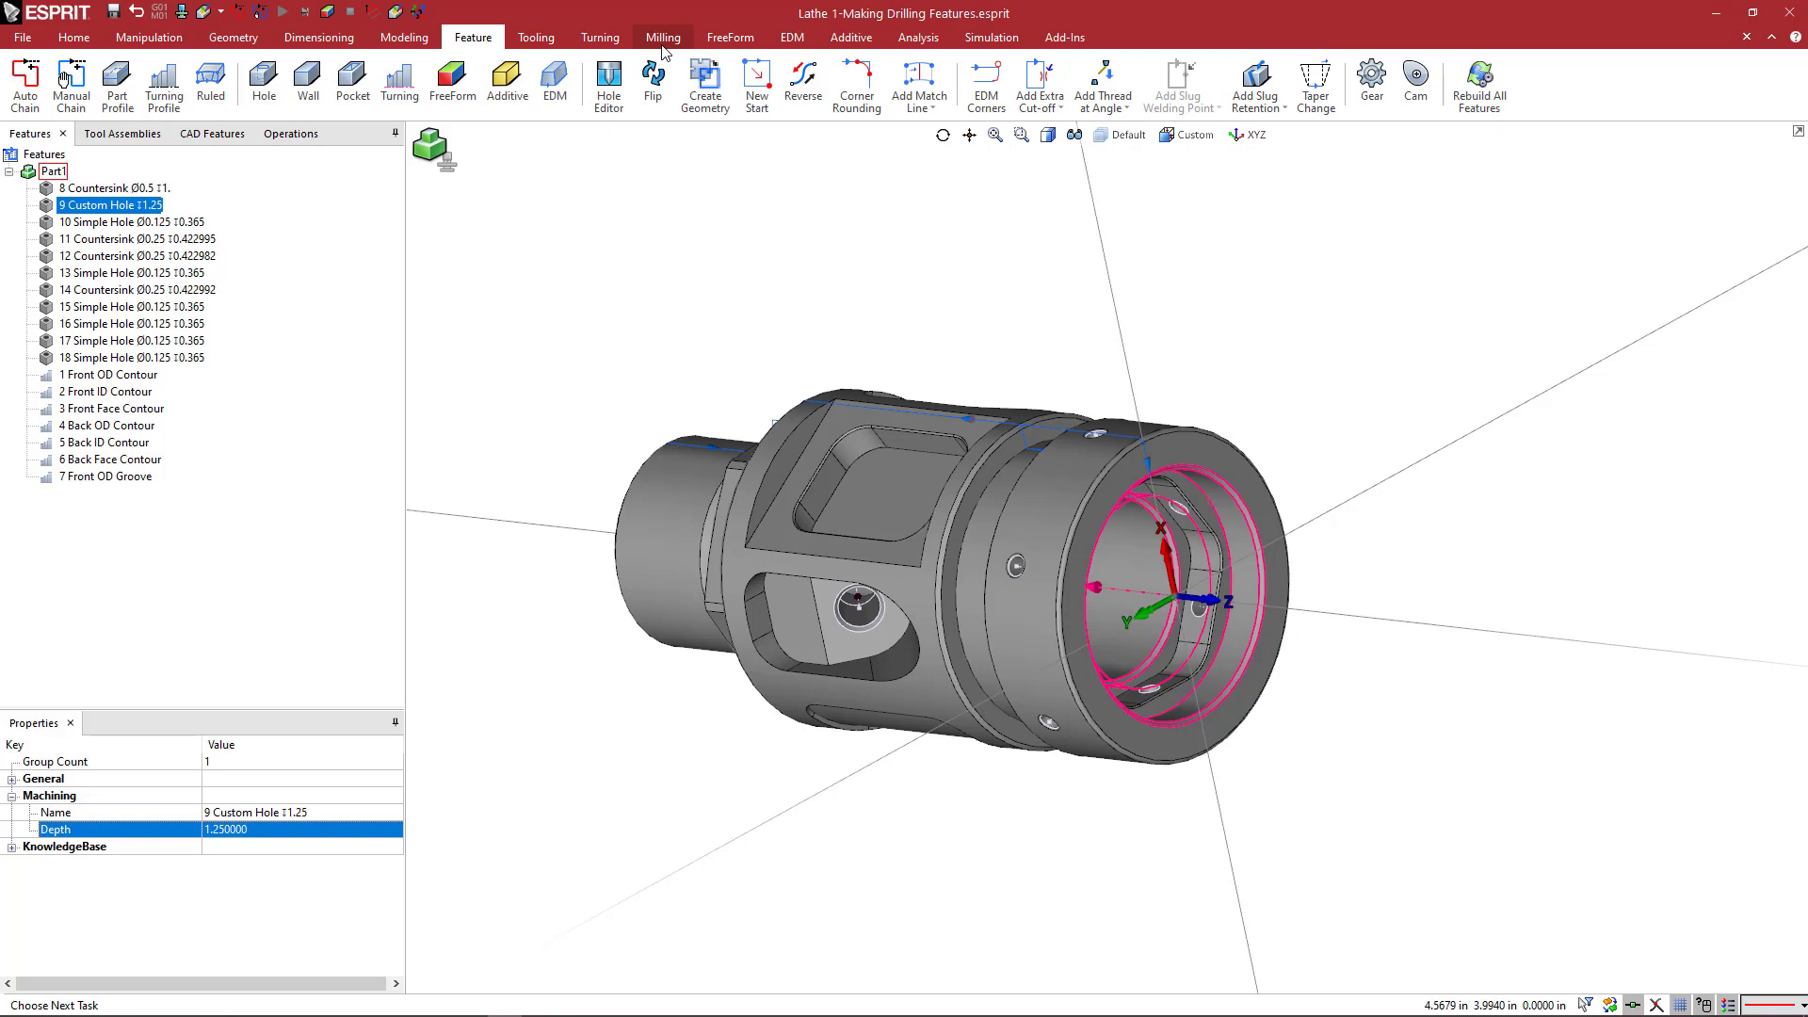
Step: Create a Drilling operation from the Turning tab for the custom hole
click(606, 42)
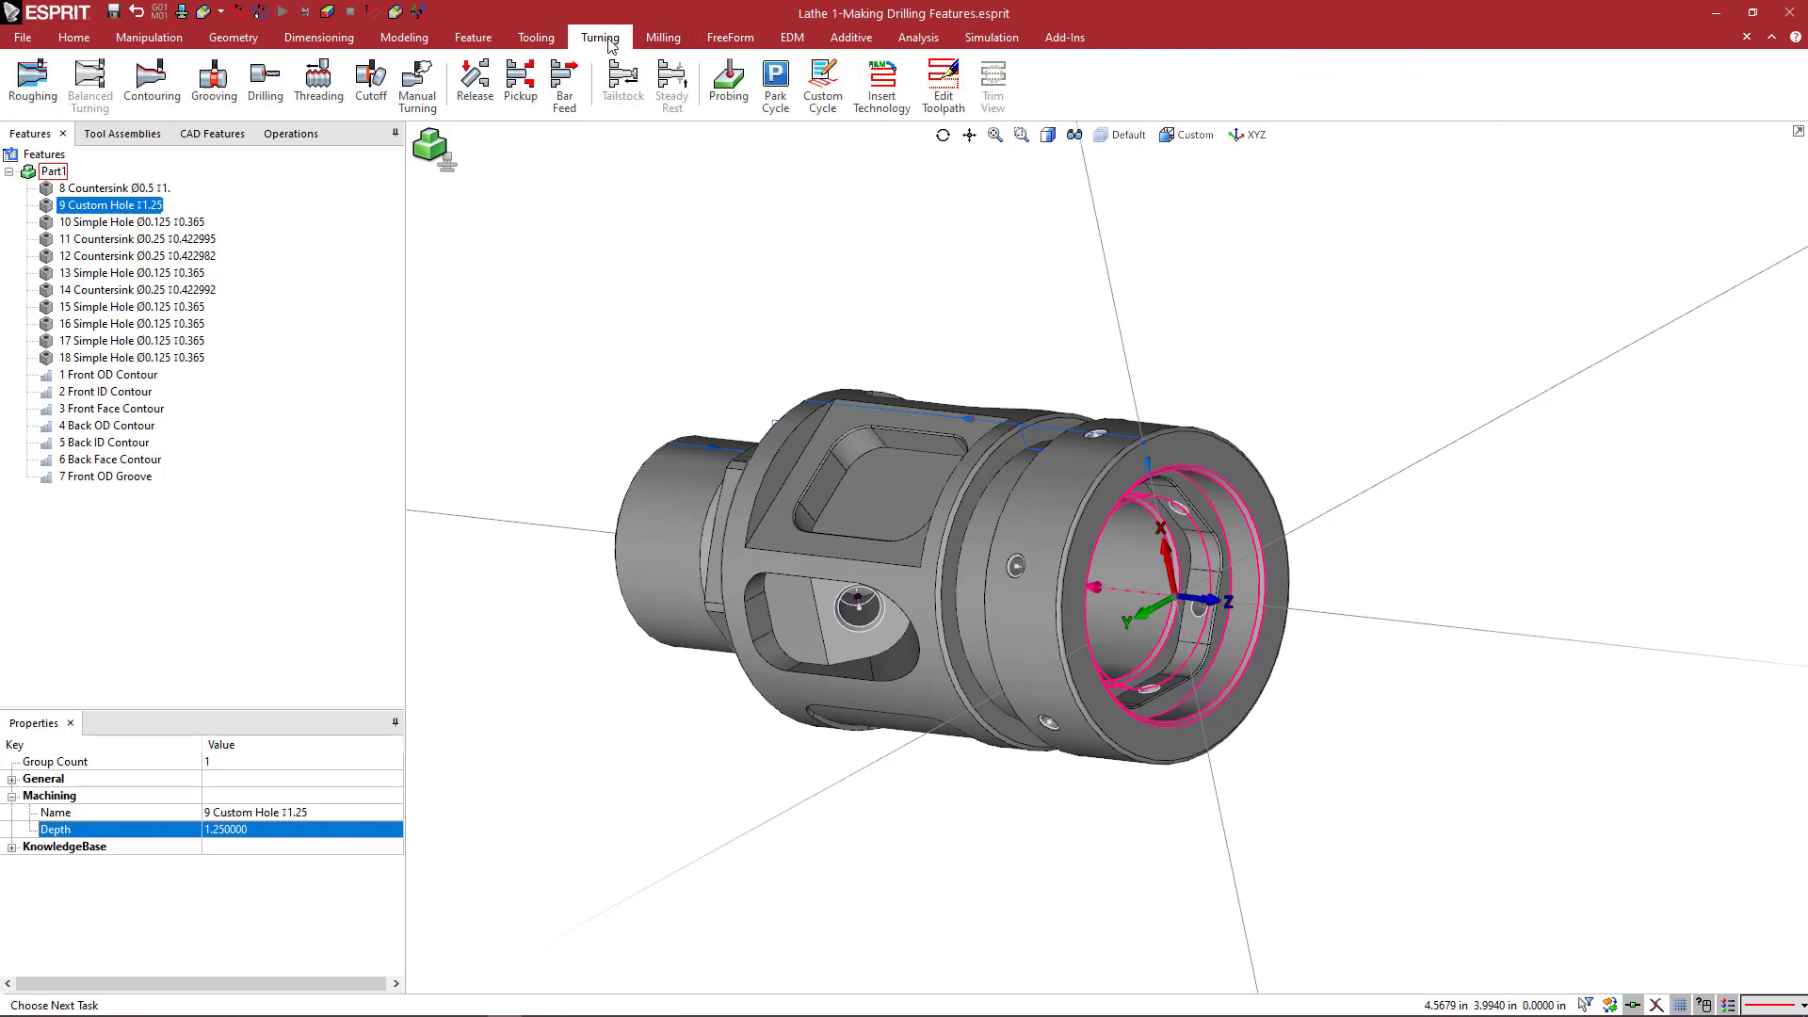
click(266, 85)
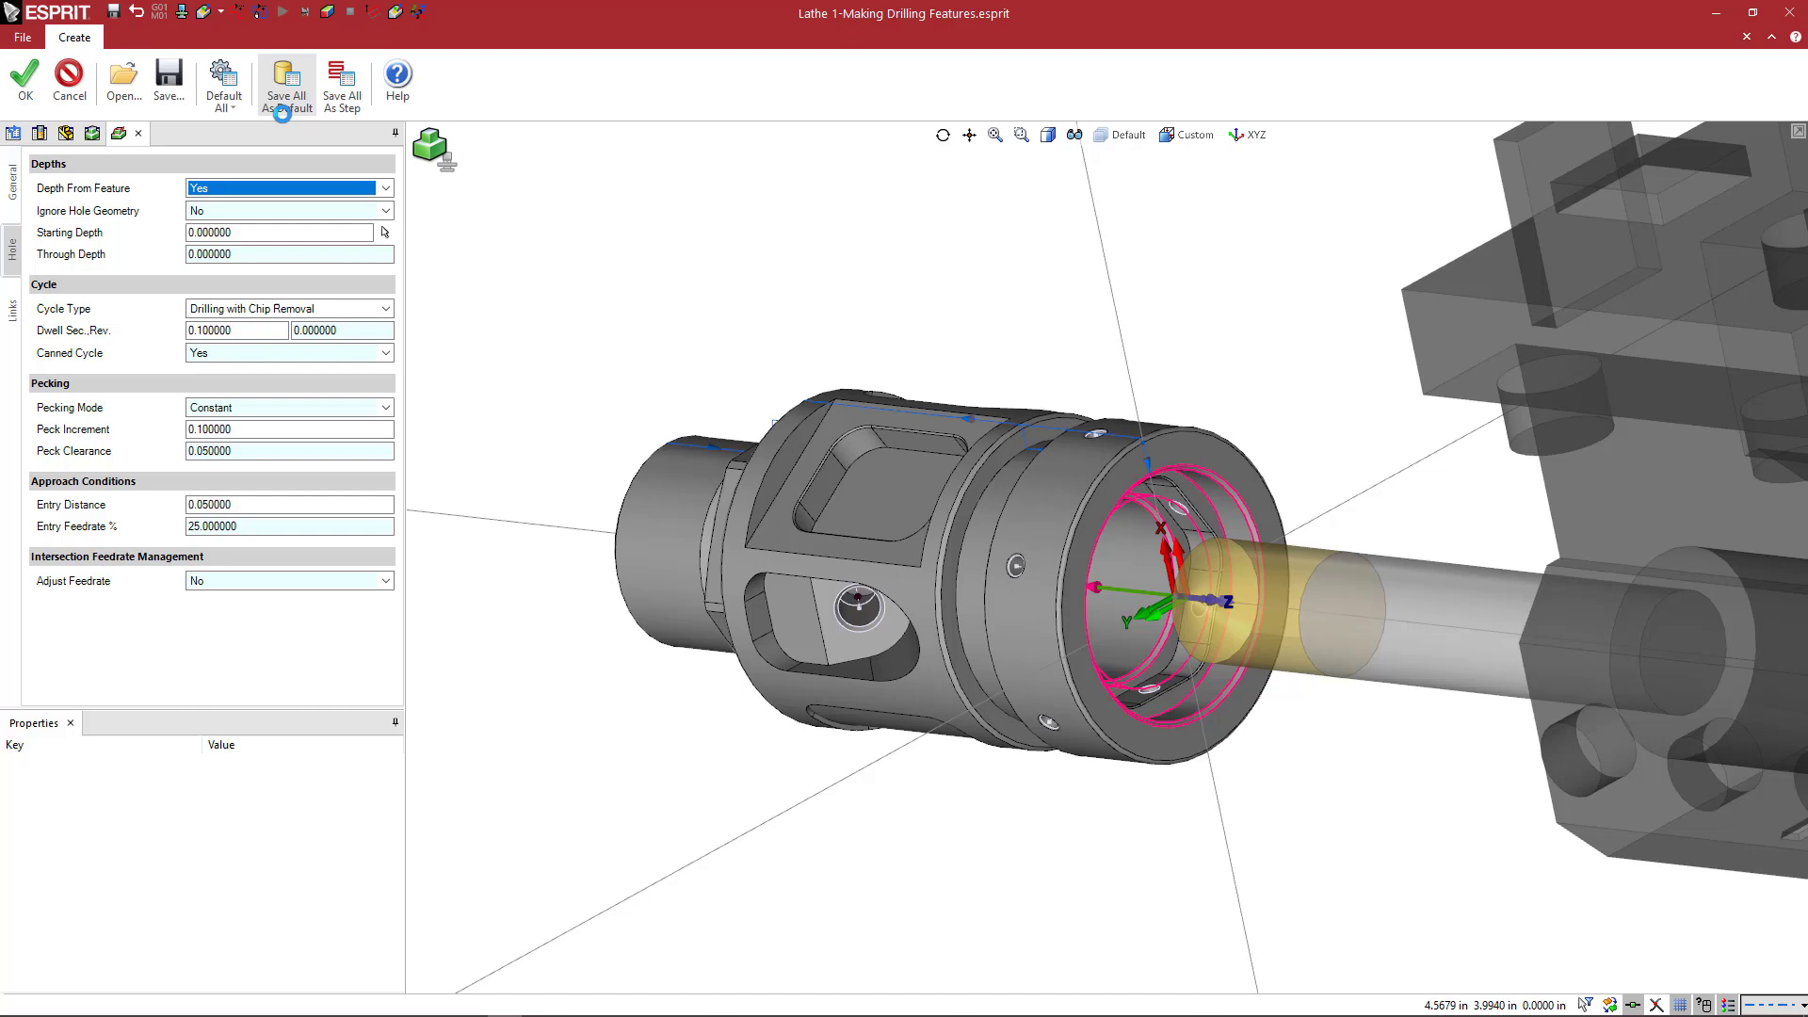
Step: Review the General, Hole and Links pages, keeping name Center Hole and tool DR 0.75 in Z
click(16, 209)
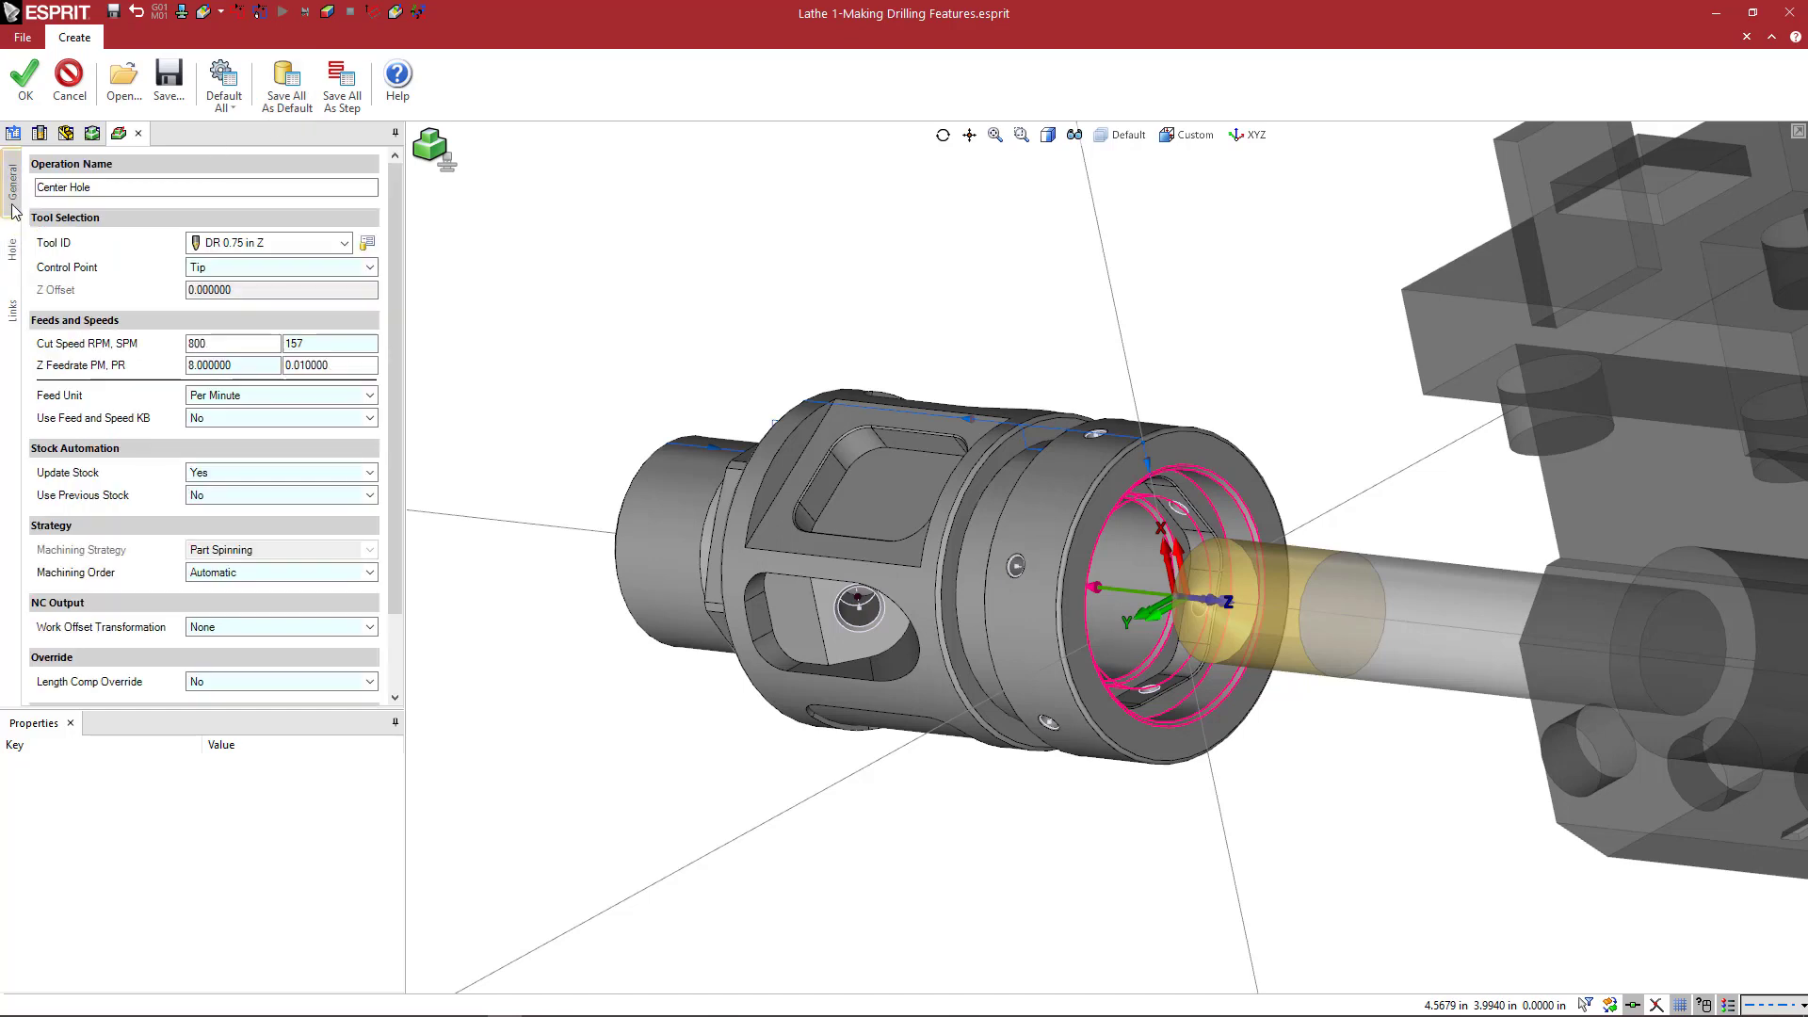
click(15, 257)
click(12, 310)
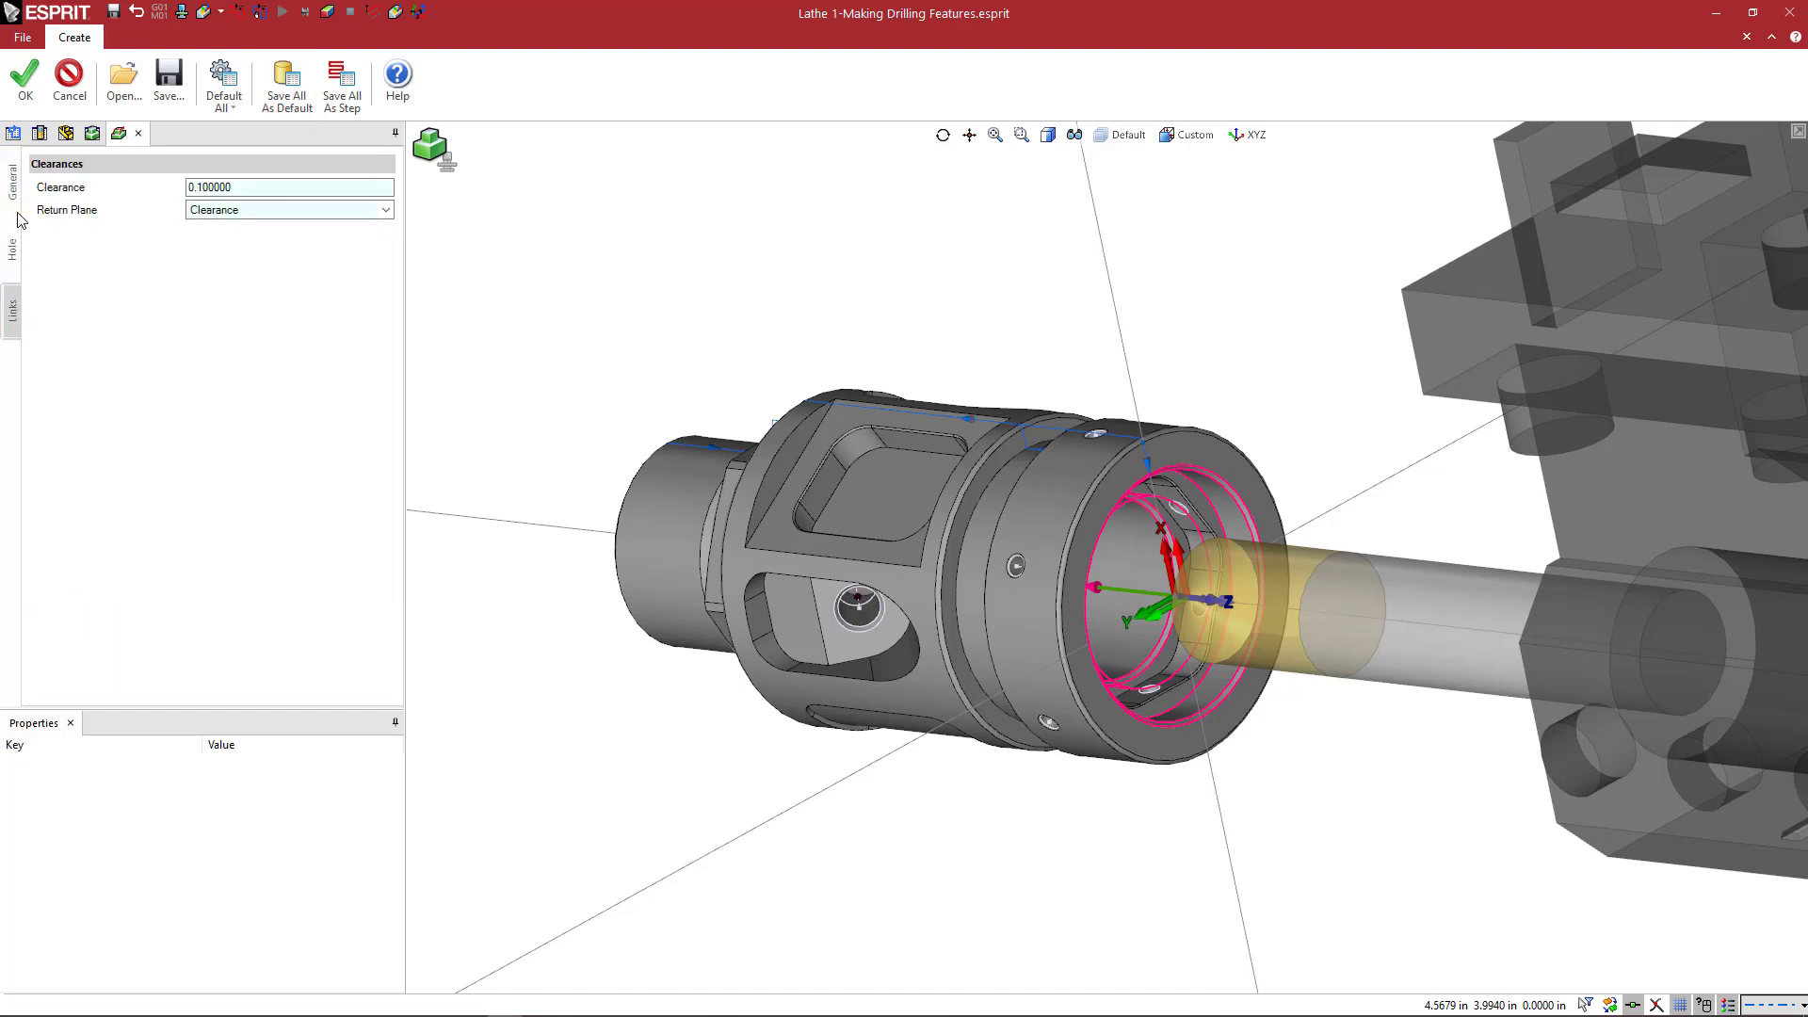
click(13, 188)
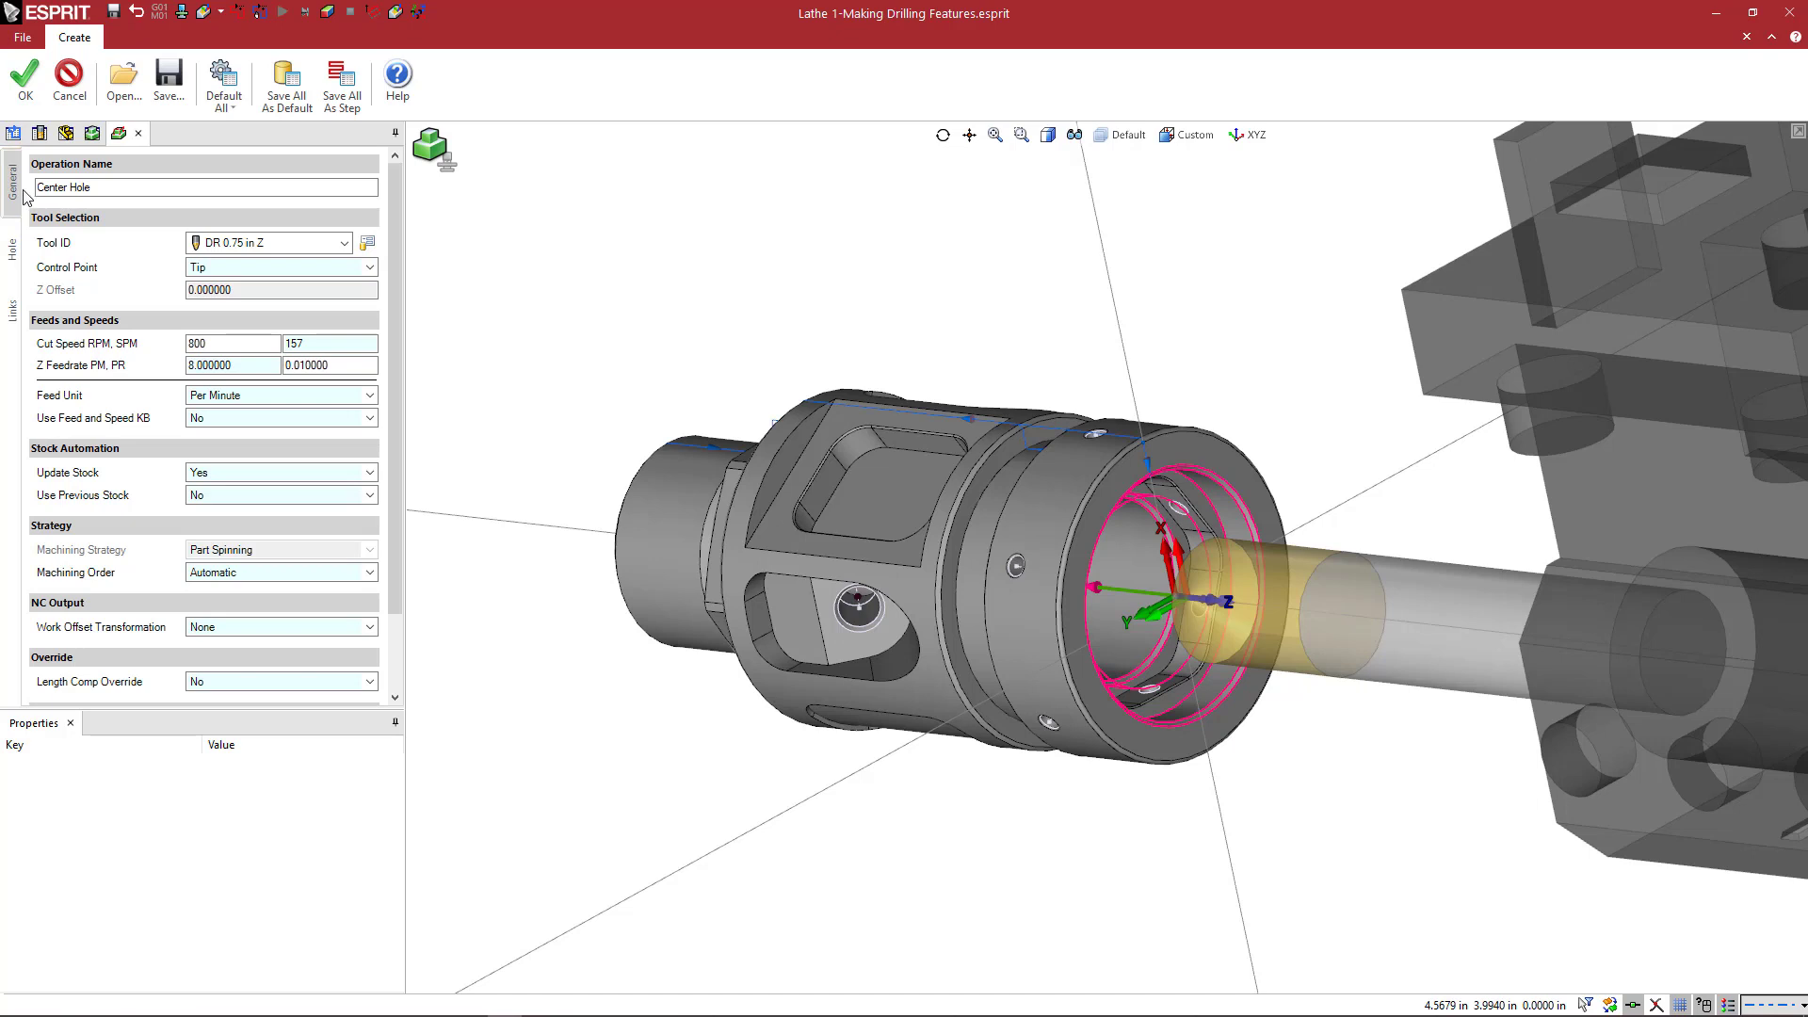
click(78, 188)
drag(113, 186, 15, 187)
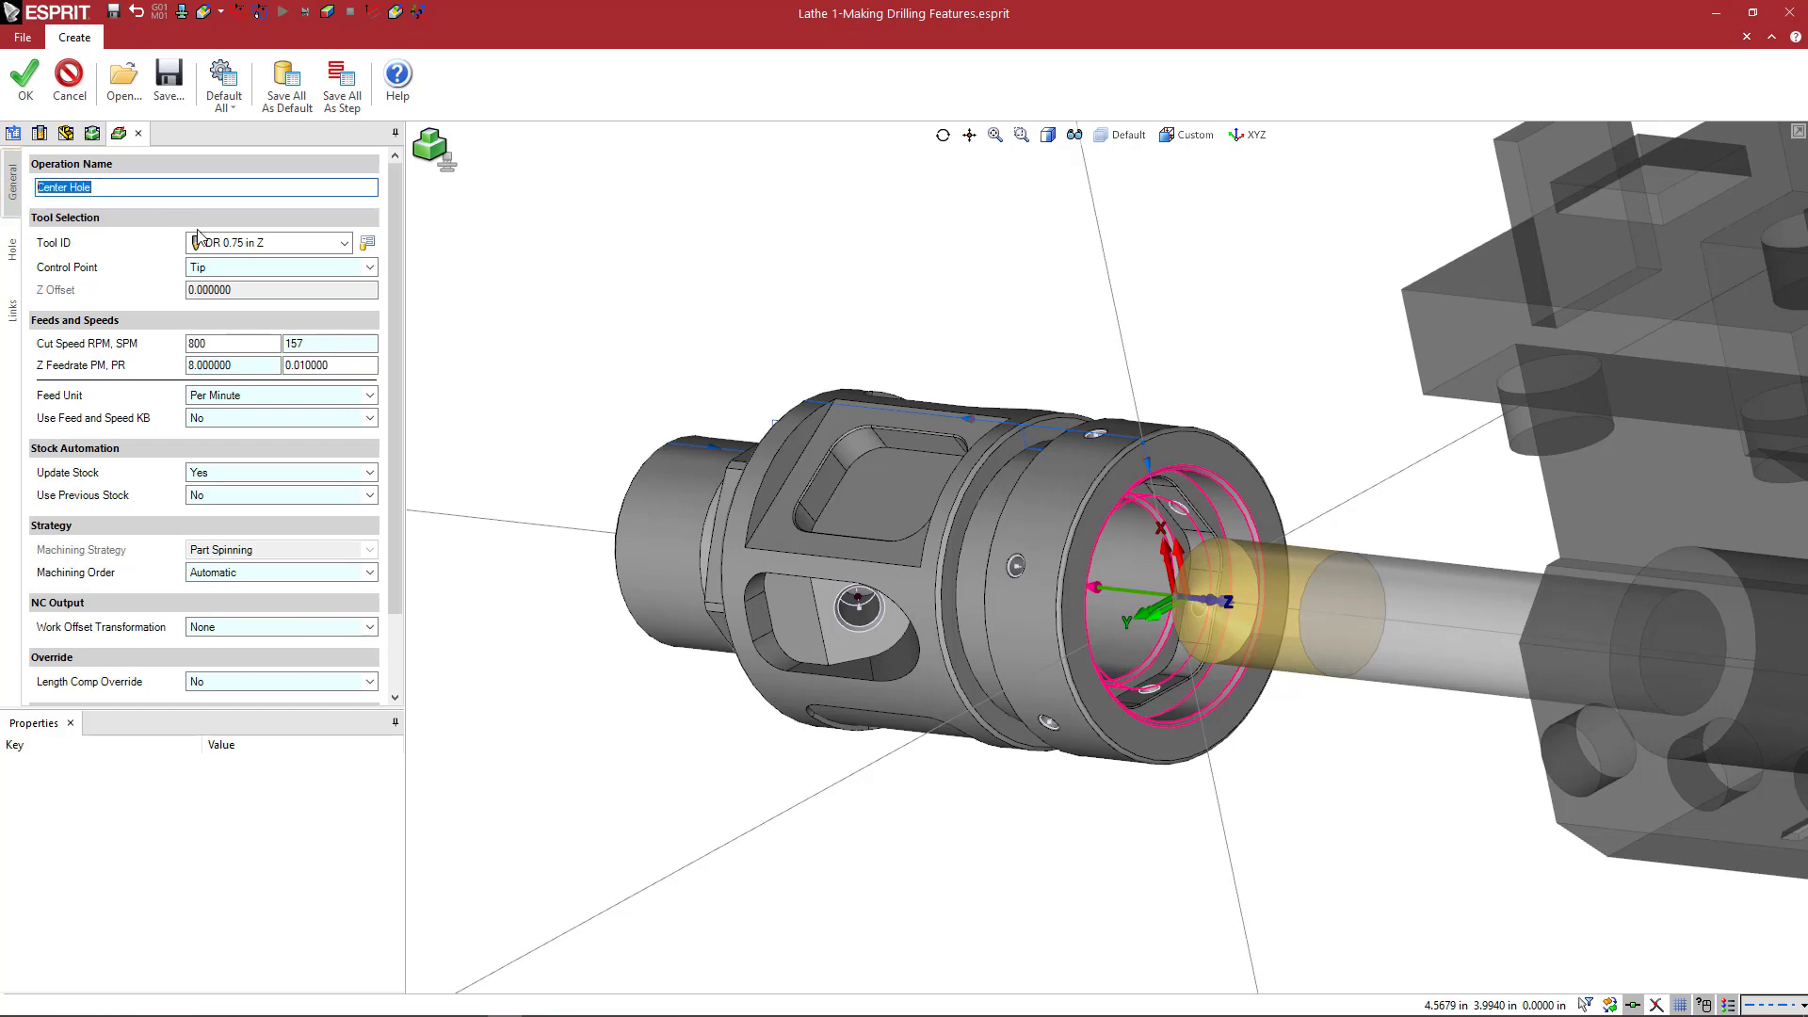
click(247, 251)
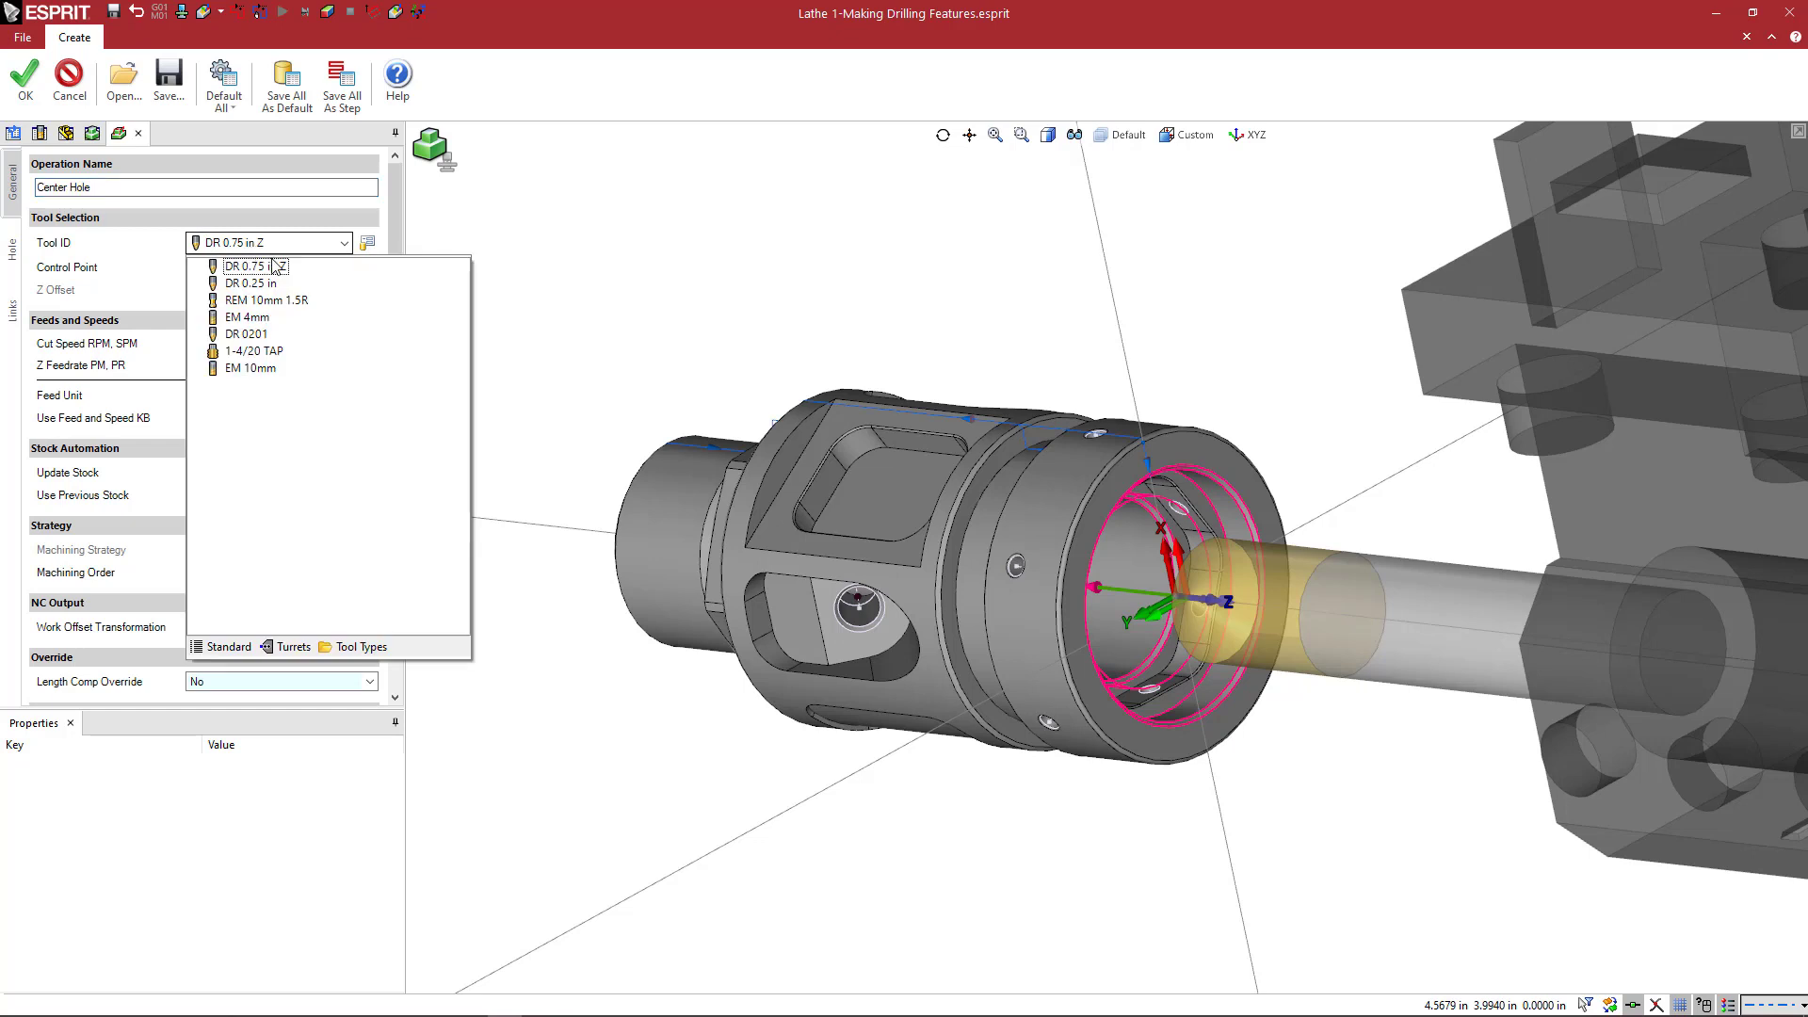
click(257, 247)
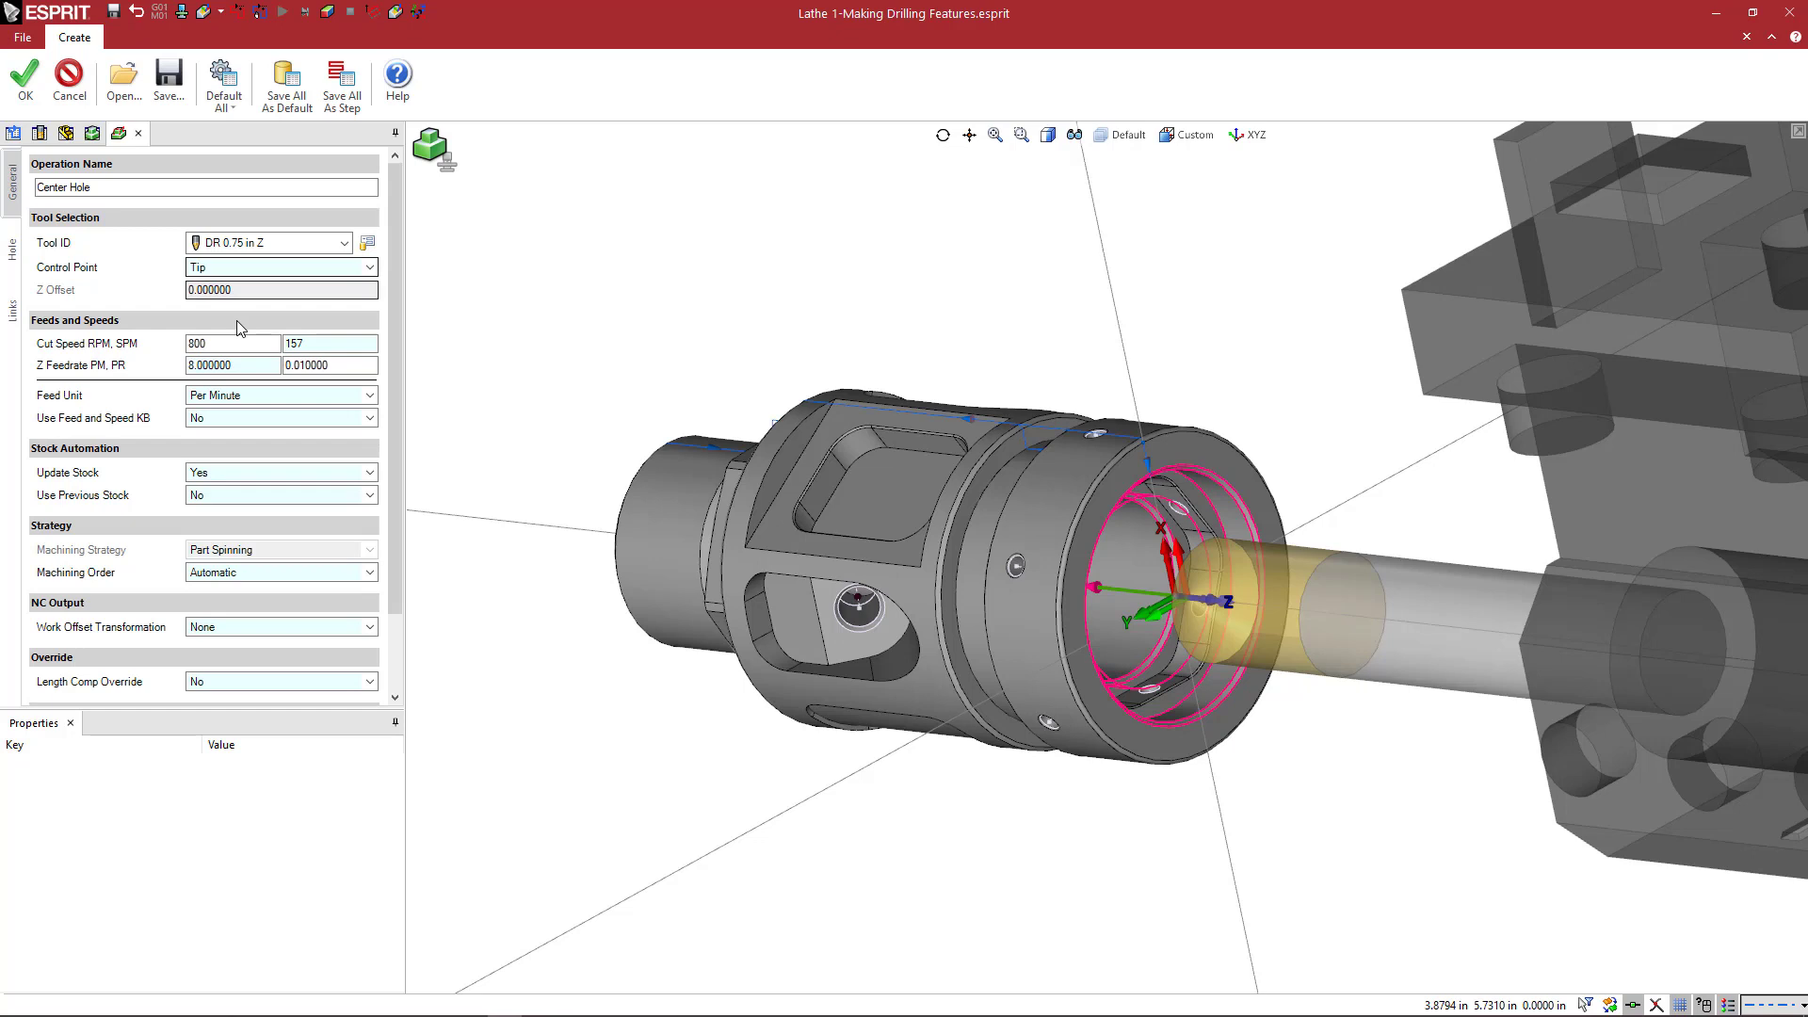
double_click(200, 343)
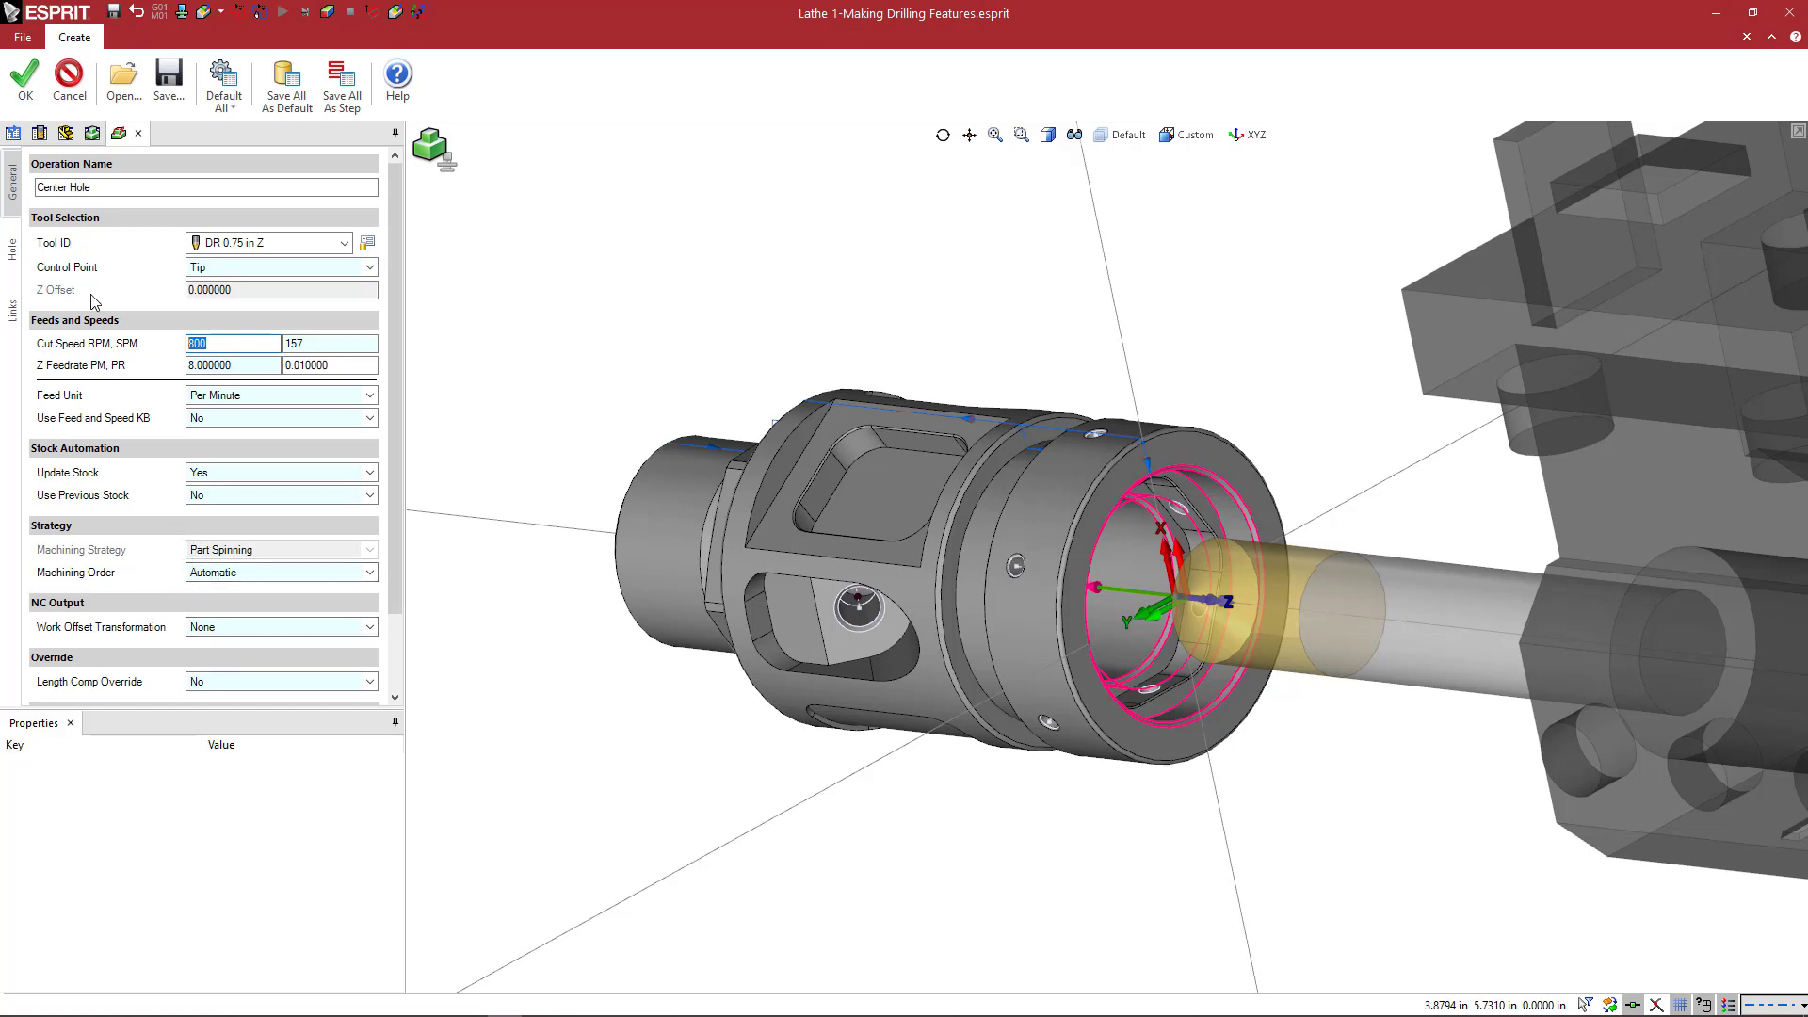
Step: On the Hole page, switch Depth From Feature to No and back to Yes
click(13, 253)
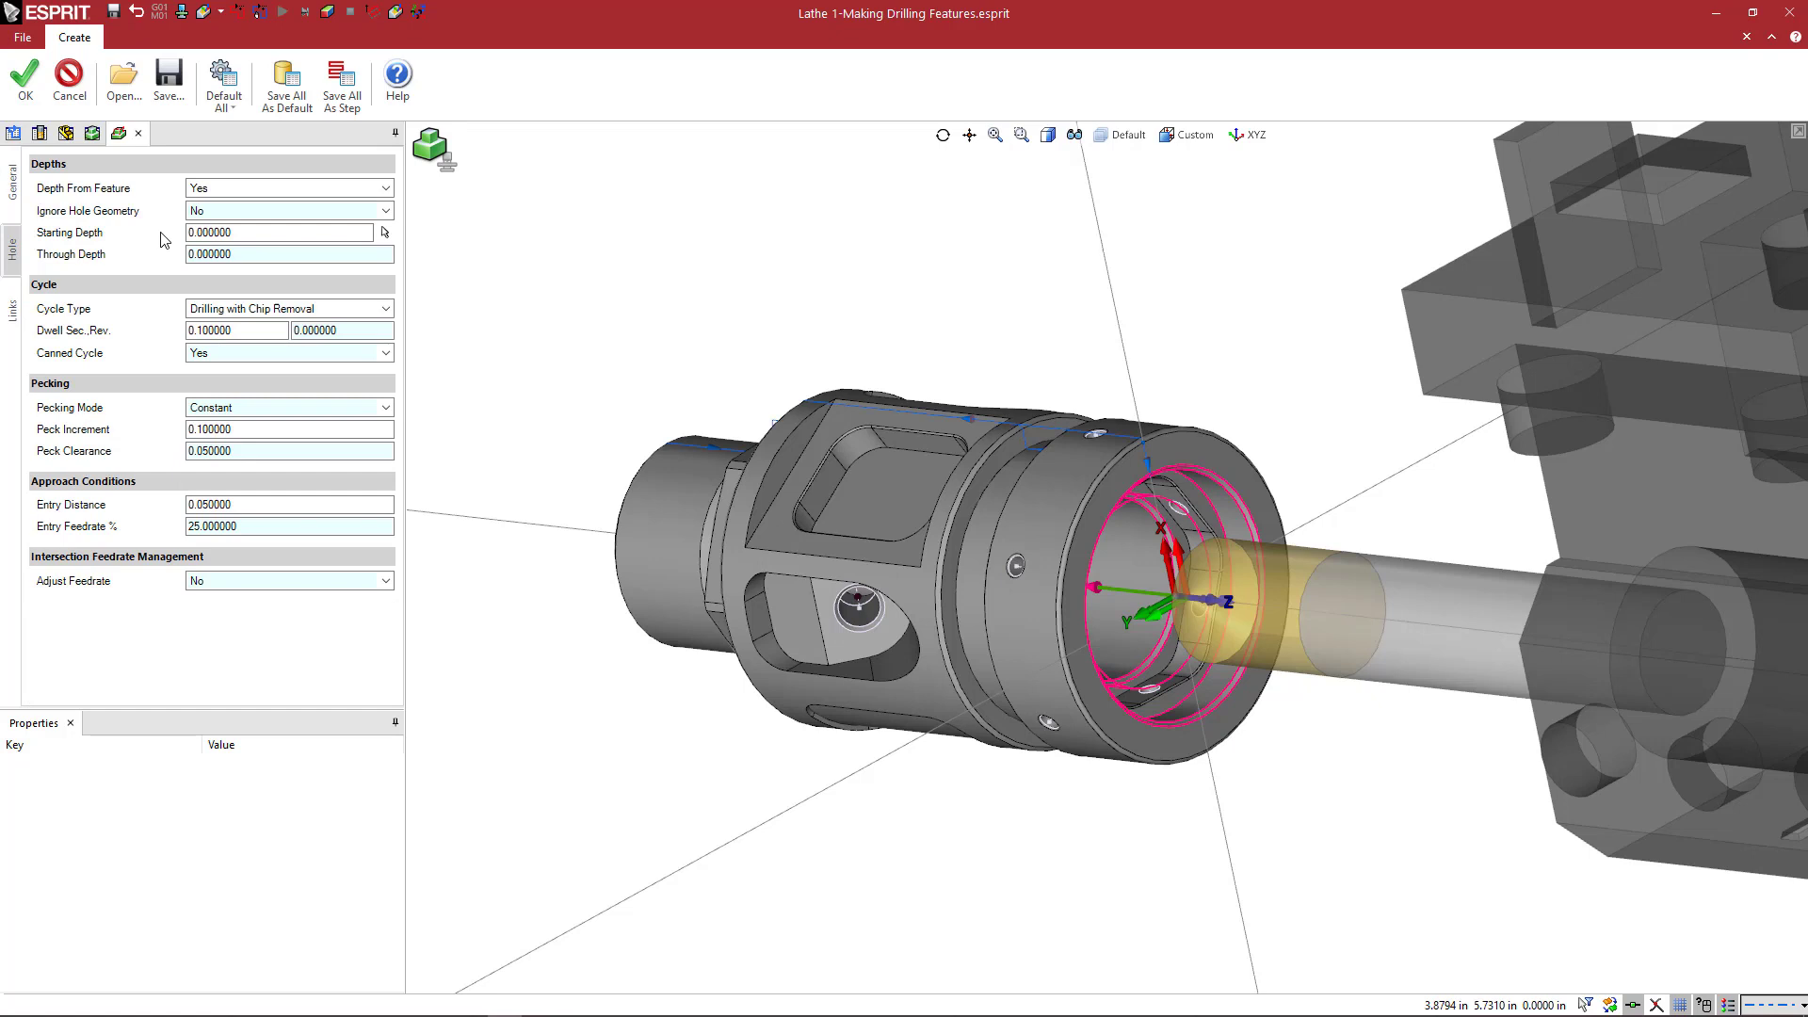
click(223, 191)
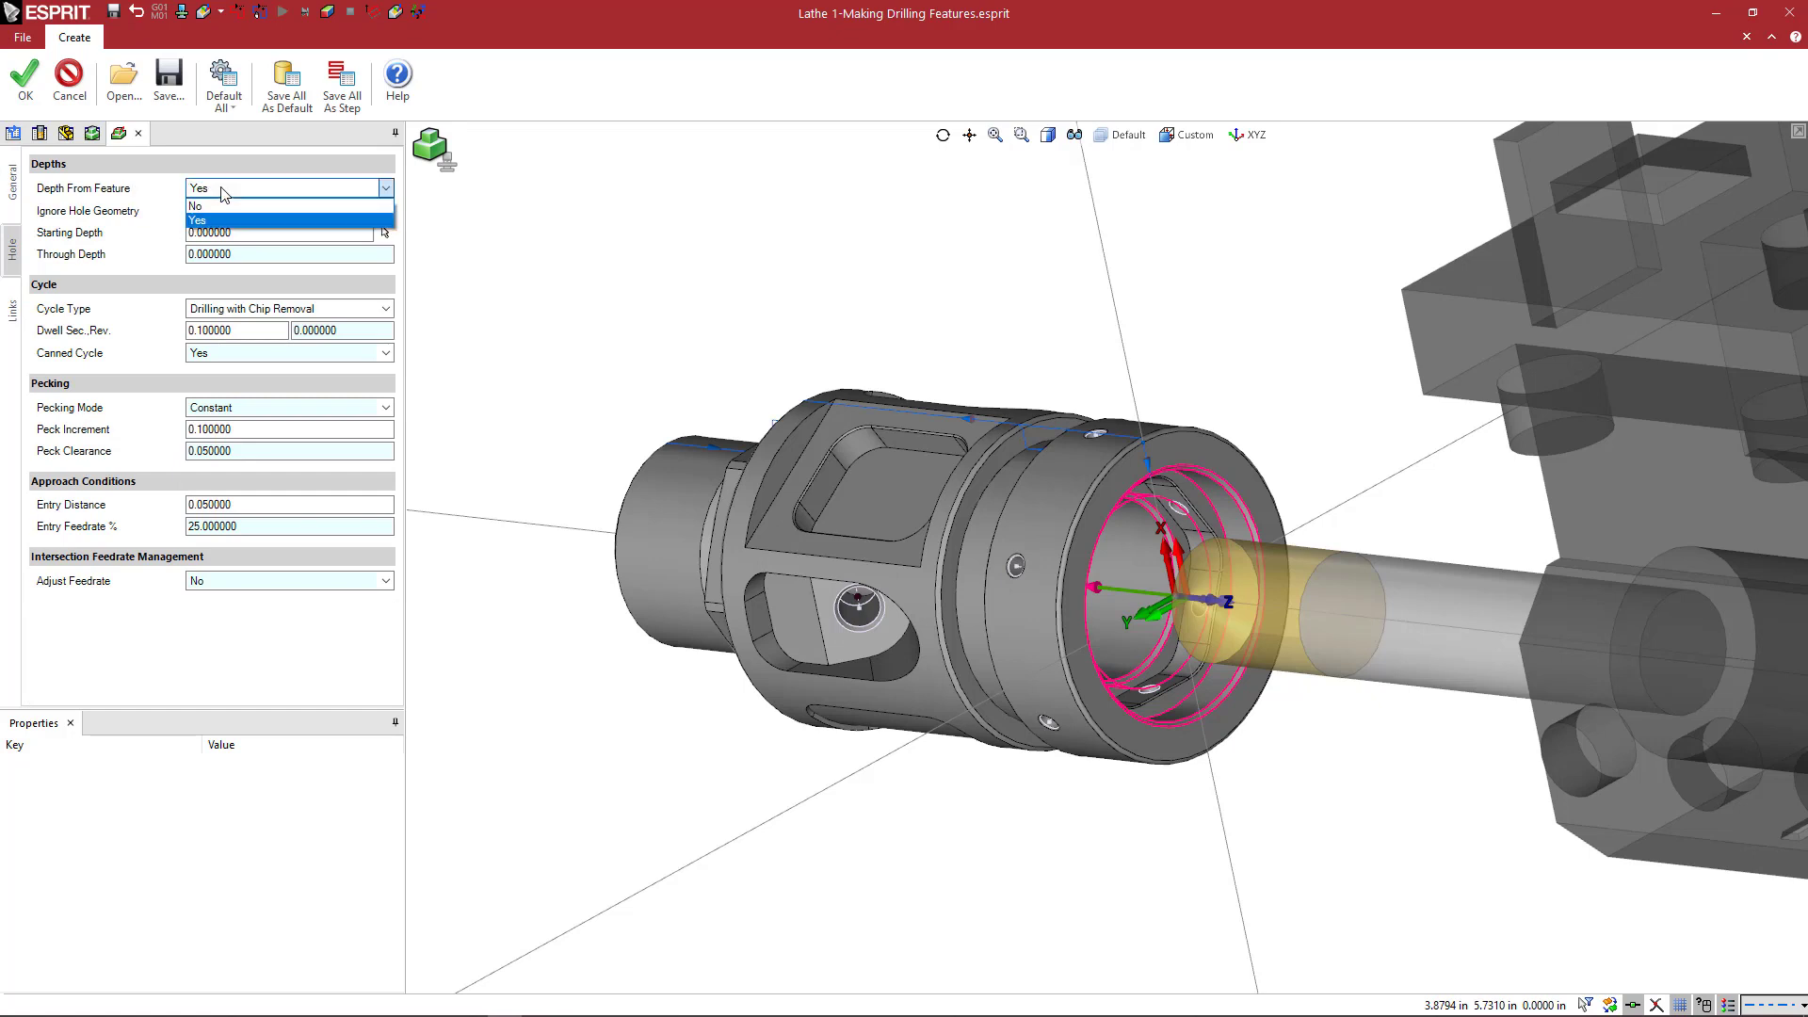
click(218, 206)
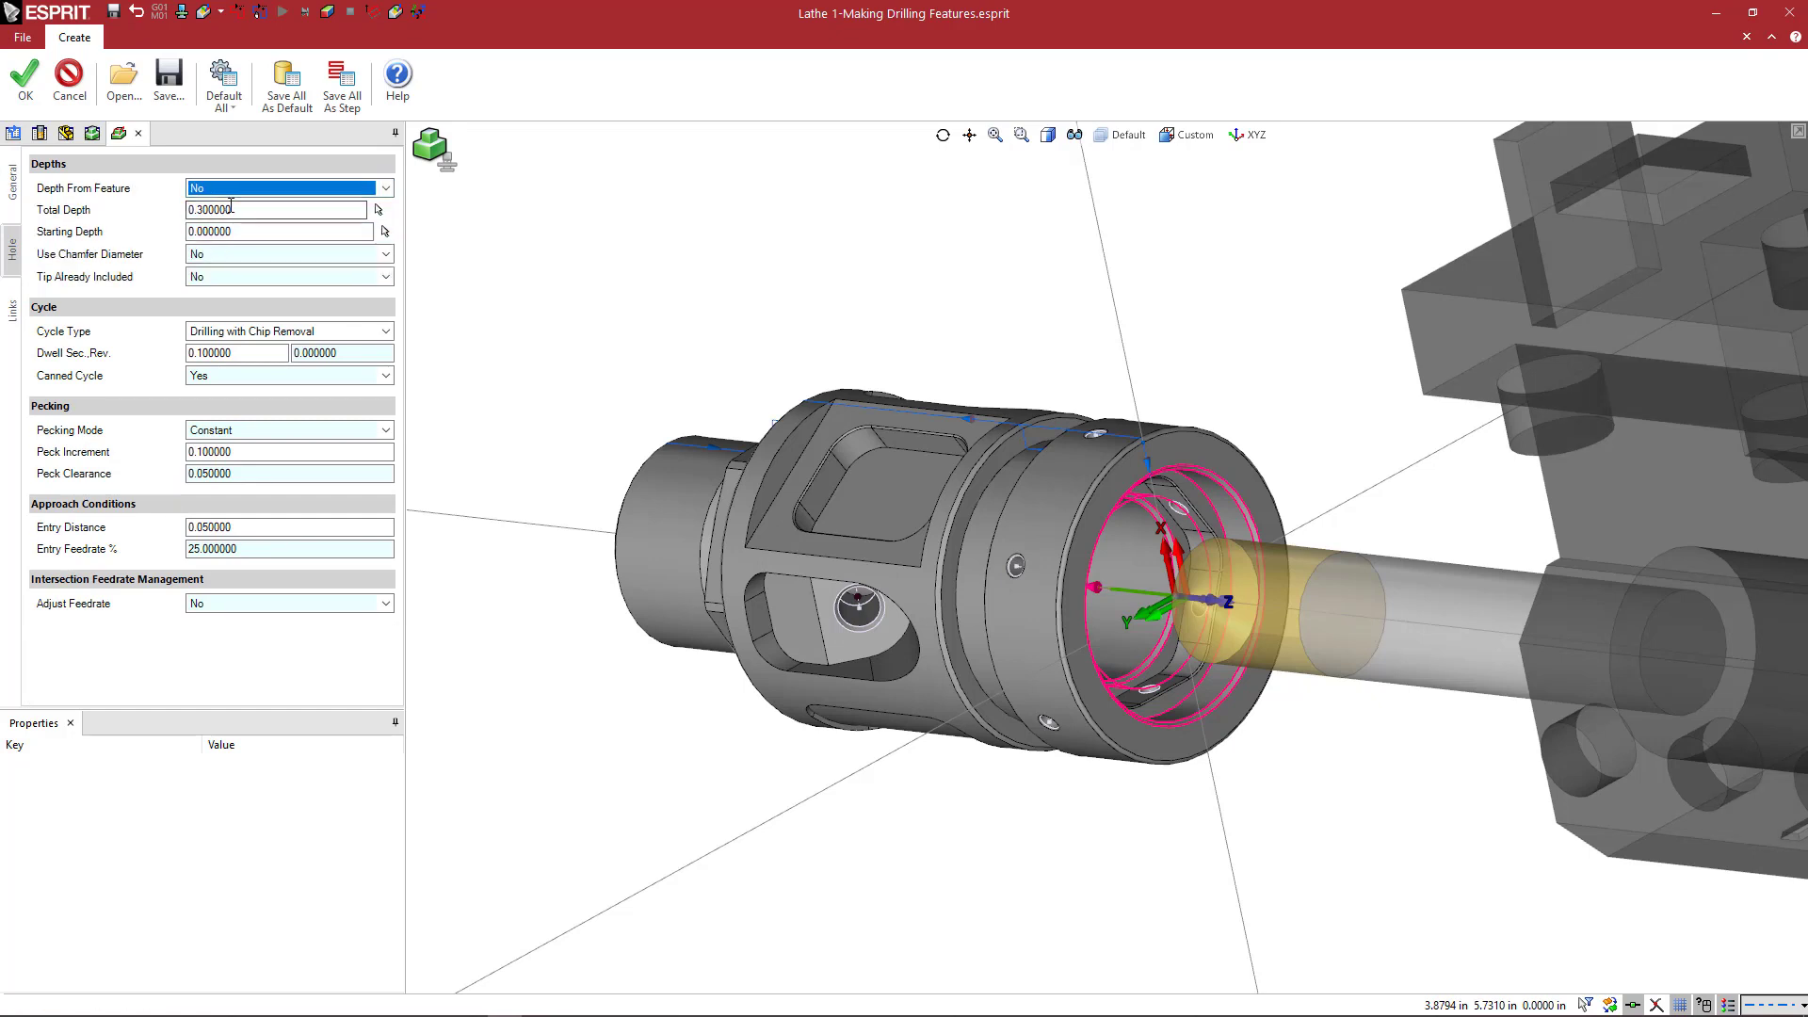
click(241, 209)
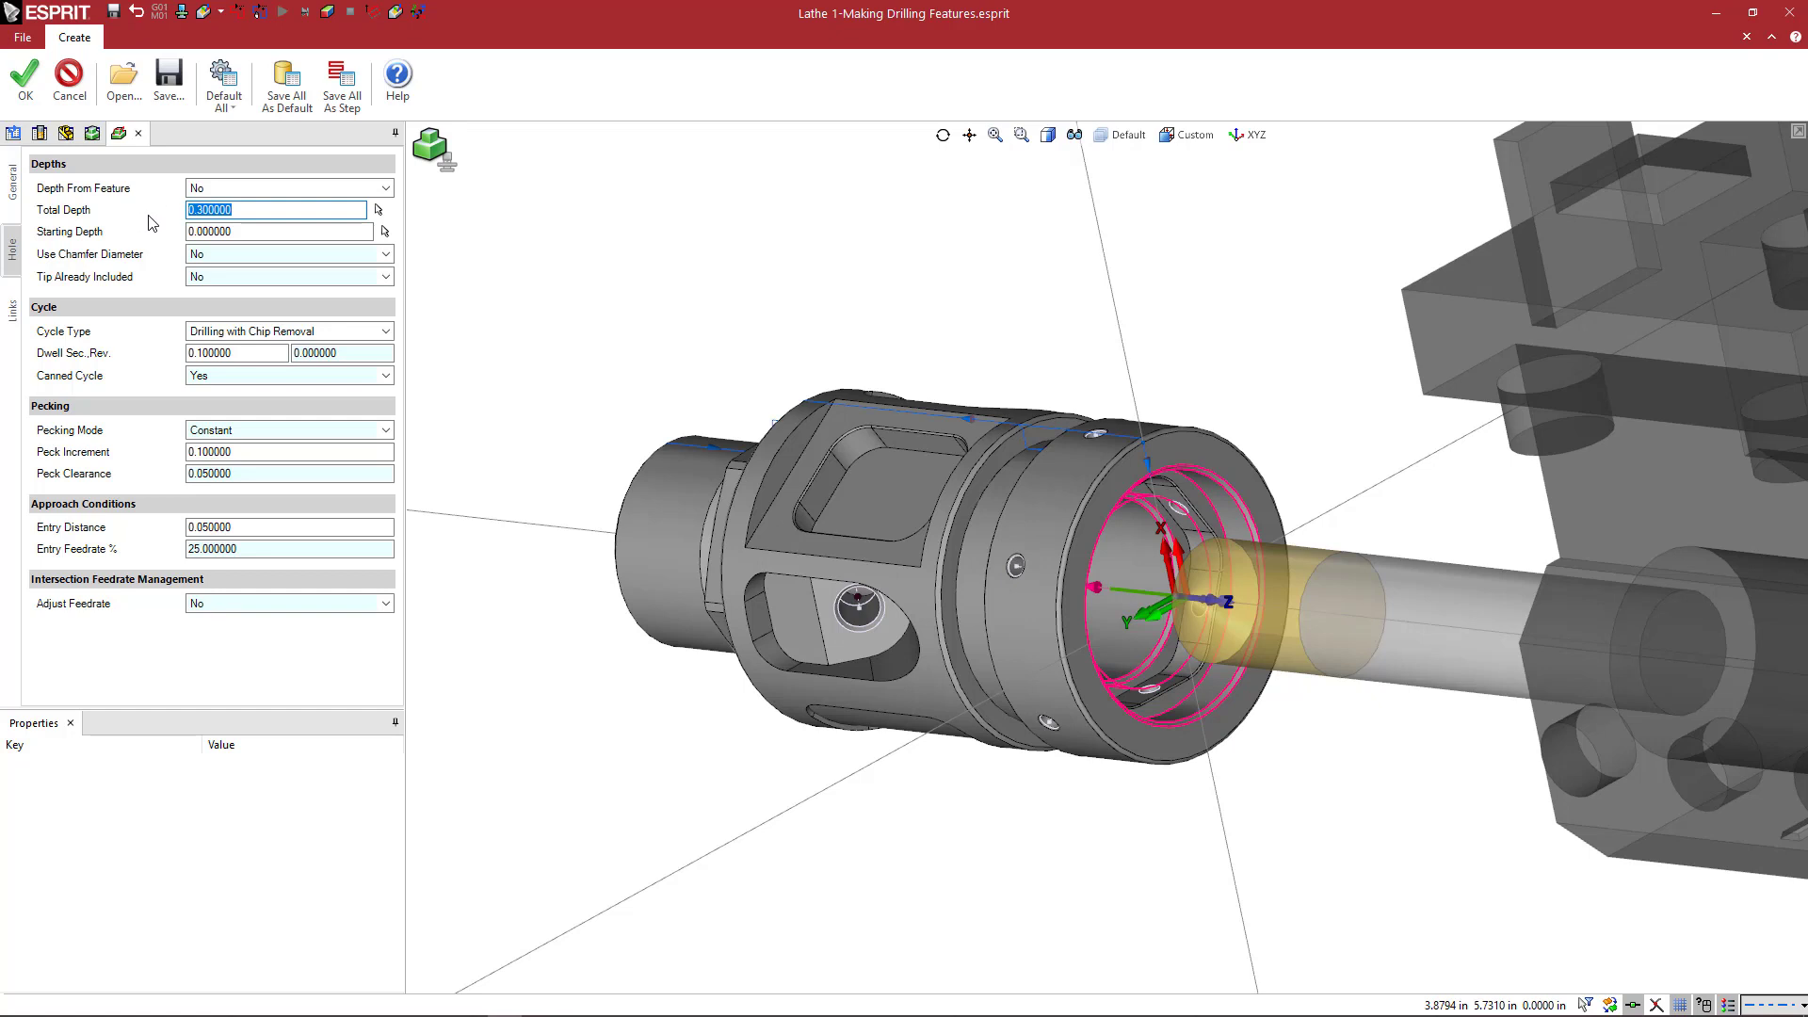
click(231, 188)
click(224, 222)
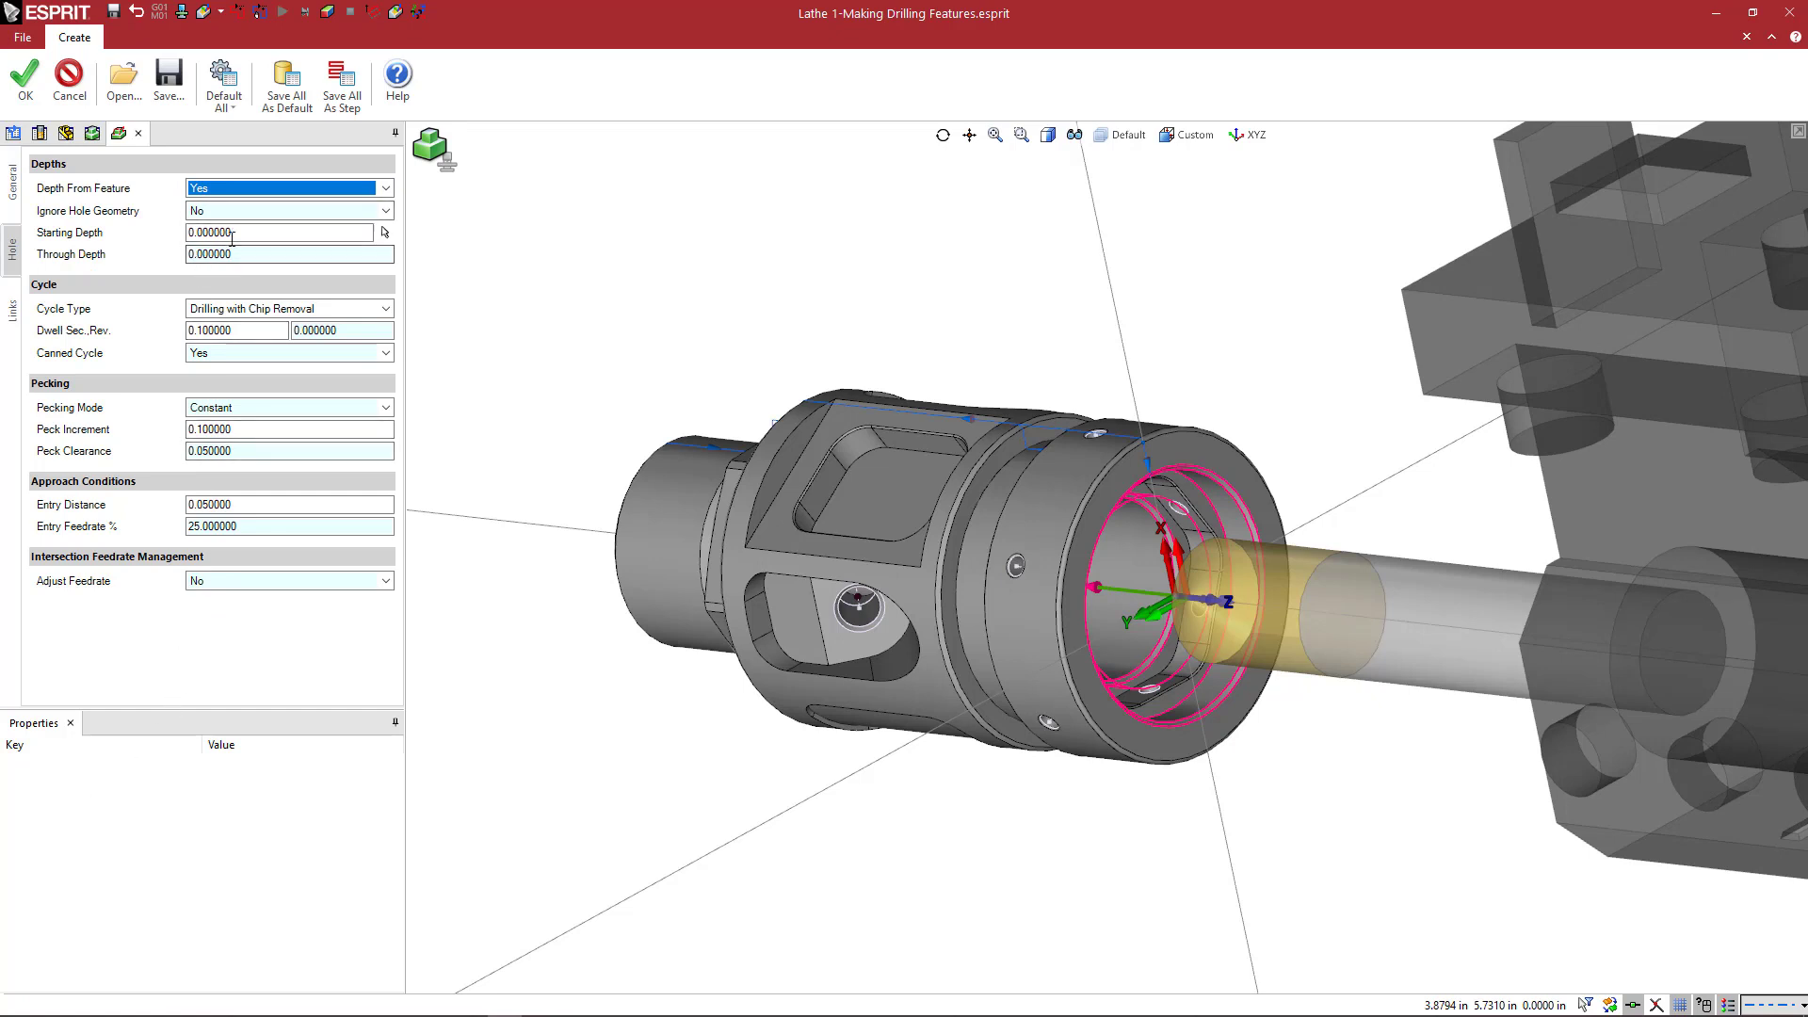
Step: Set the Starting Depth to -0.100000, leaving Through Depth at 0.000000
click(252, 233)
drag(252, 232, 187, 232)
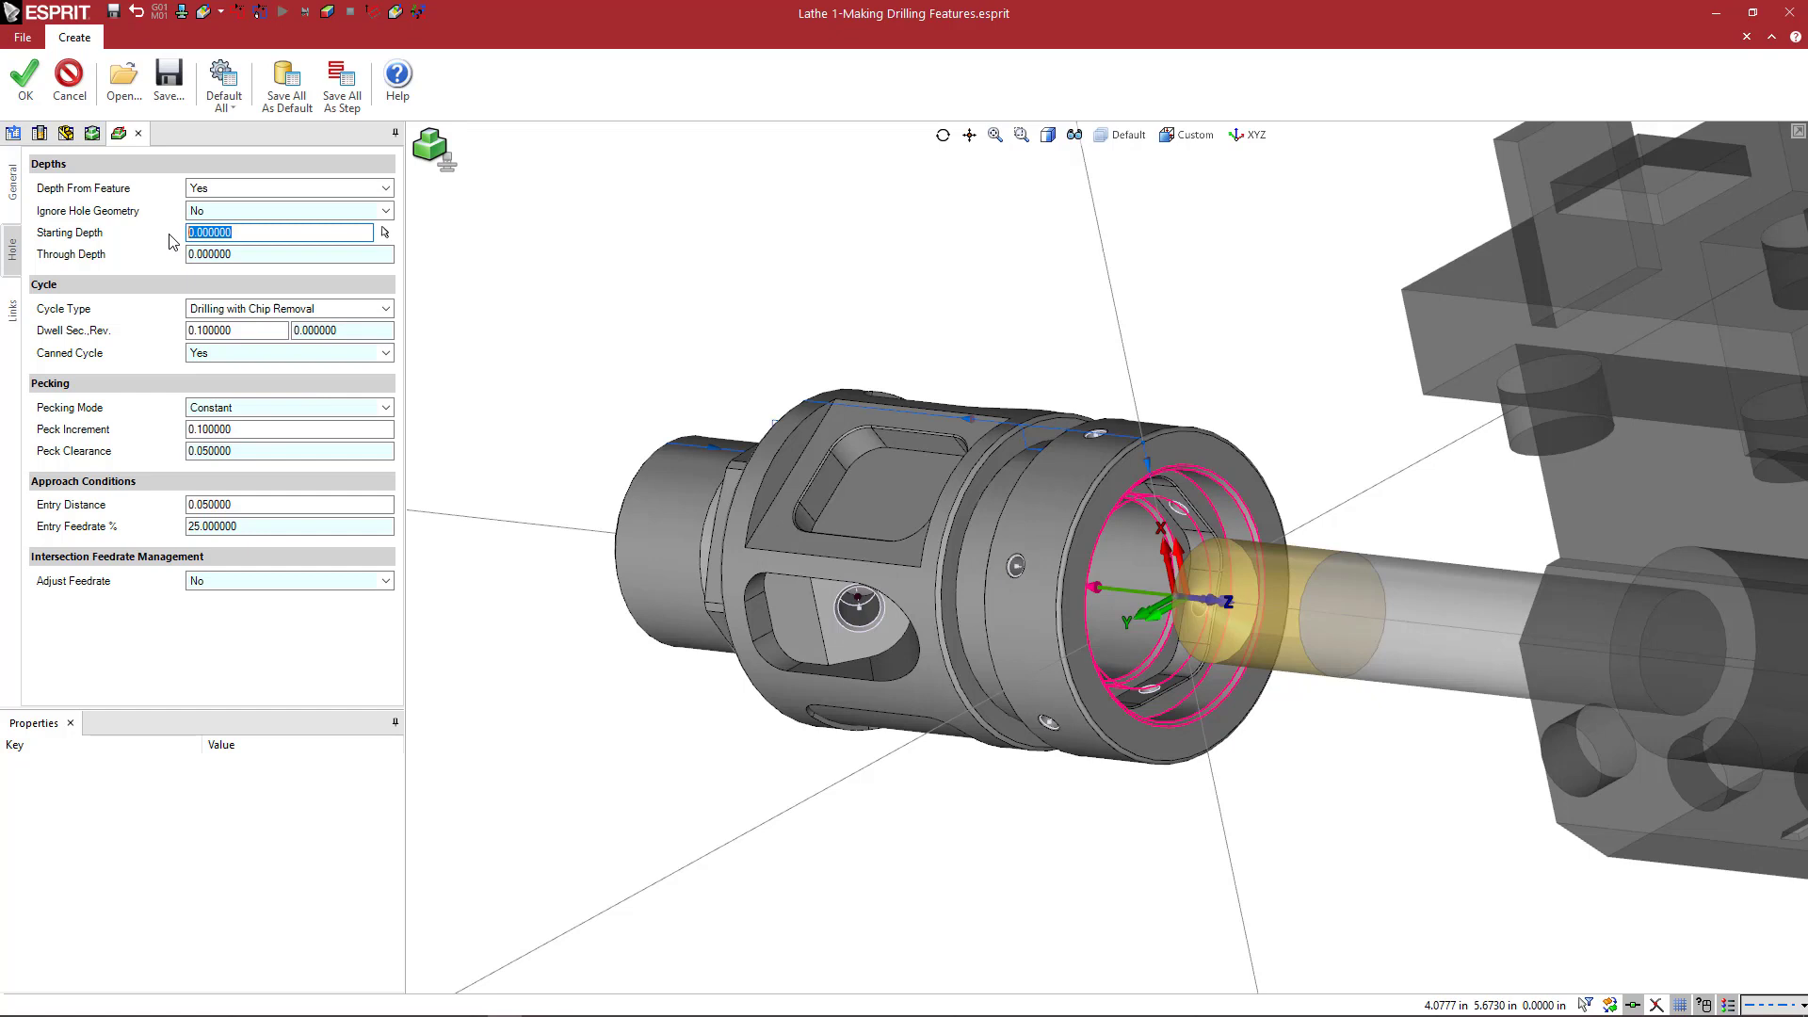
text(-.1)
key(Tab)
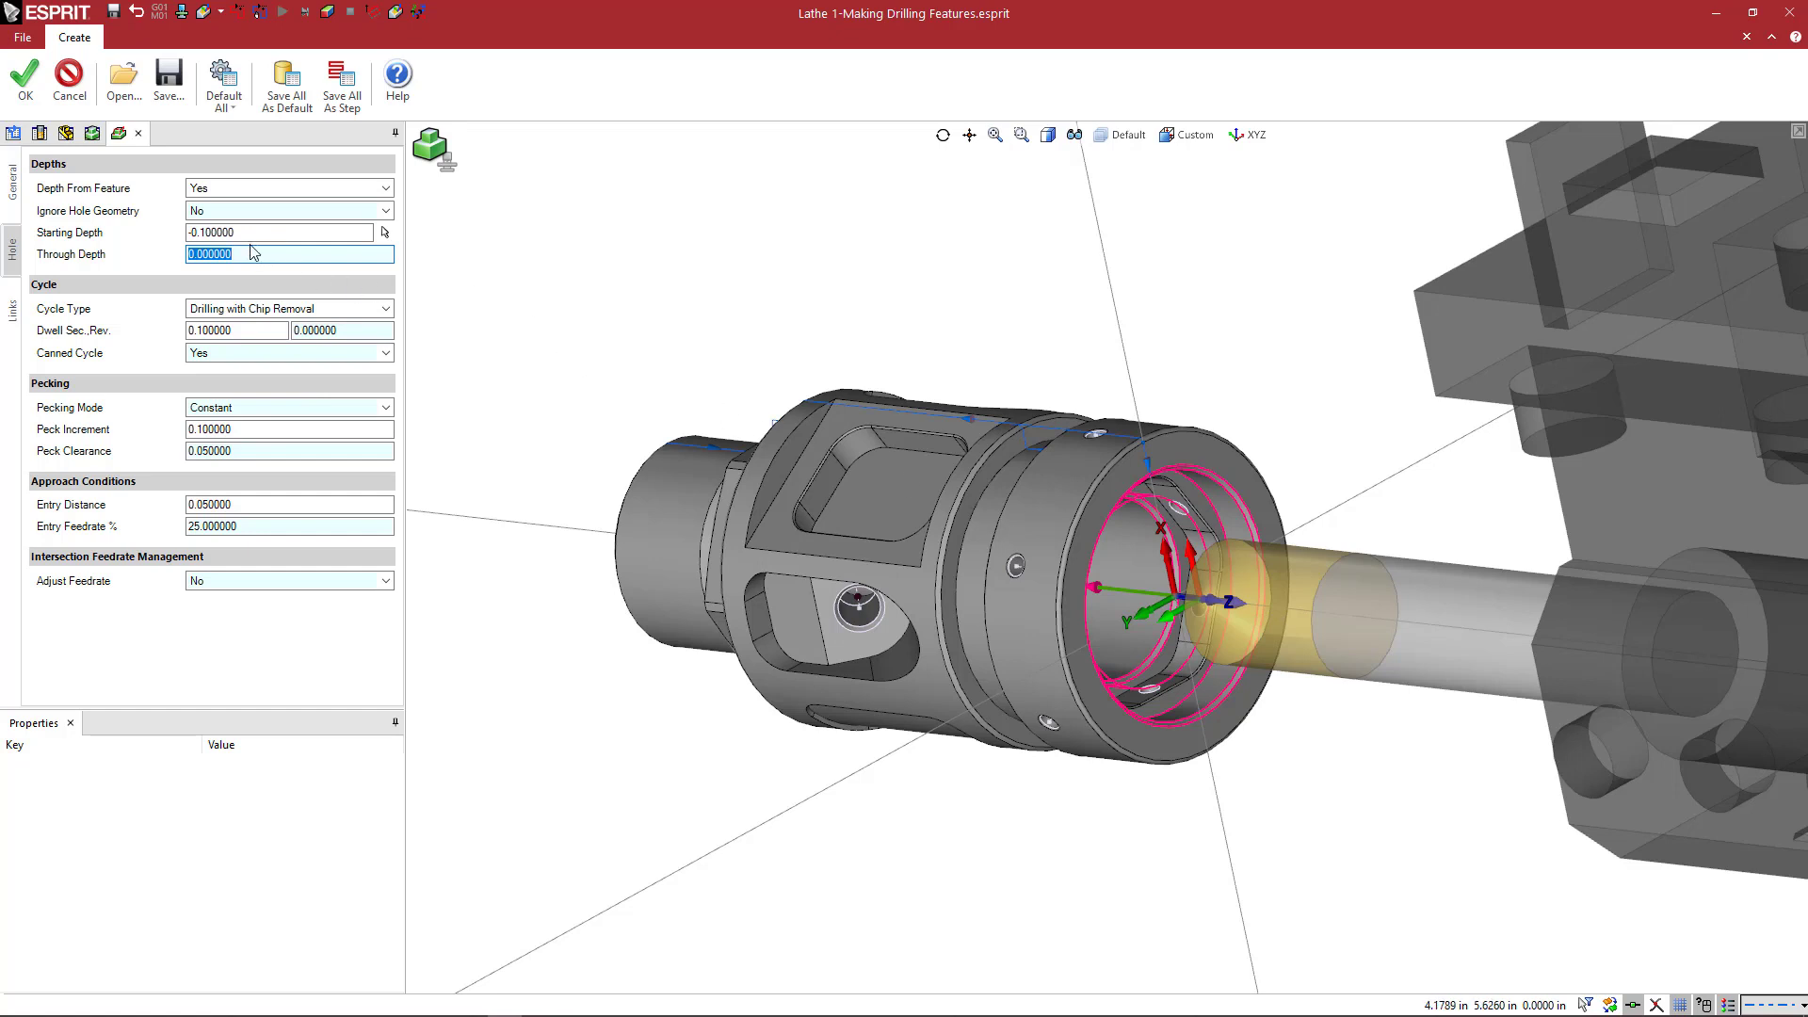
key(shift+Tab)
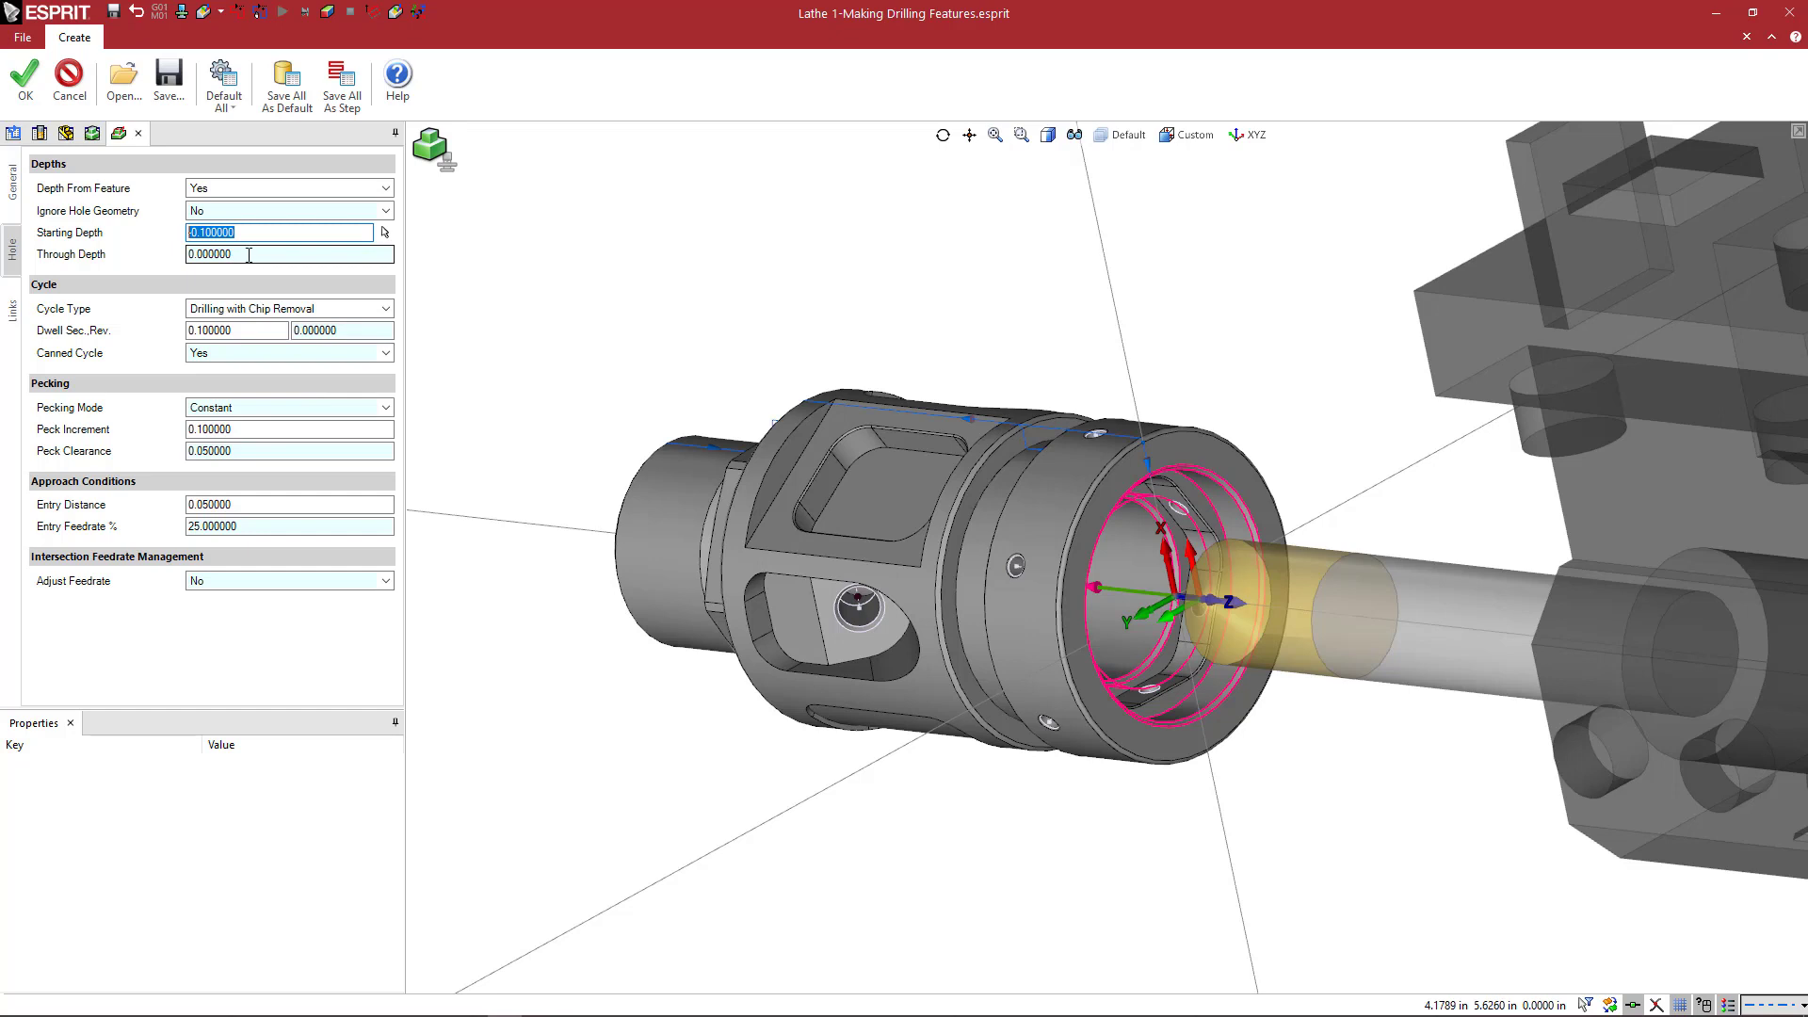
key(Tab)
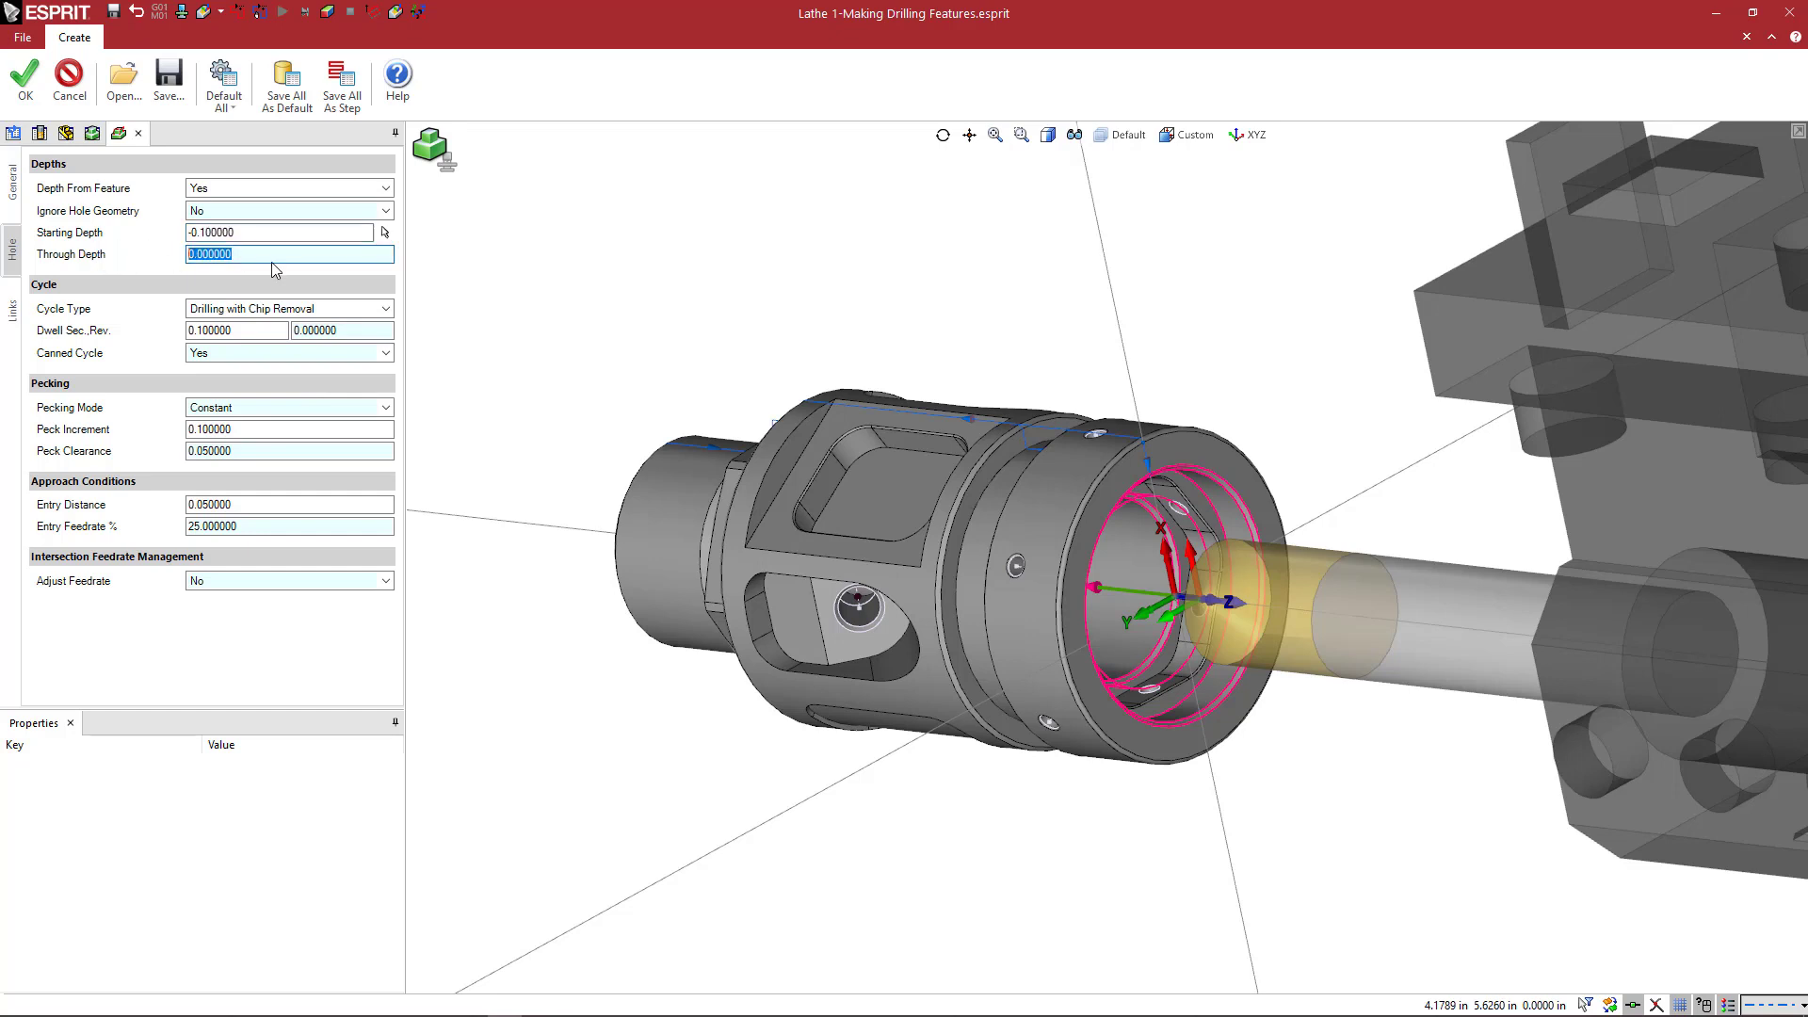
Step: Set the centre-hole cycle type to plain Drilling
click(286, 314)
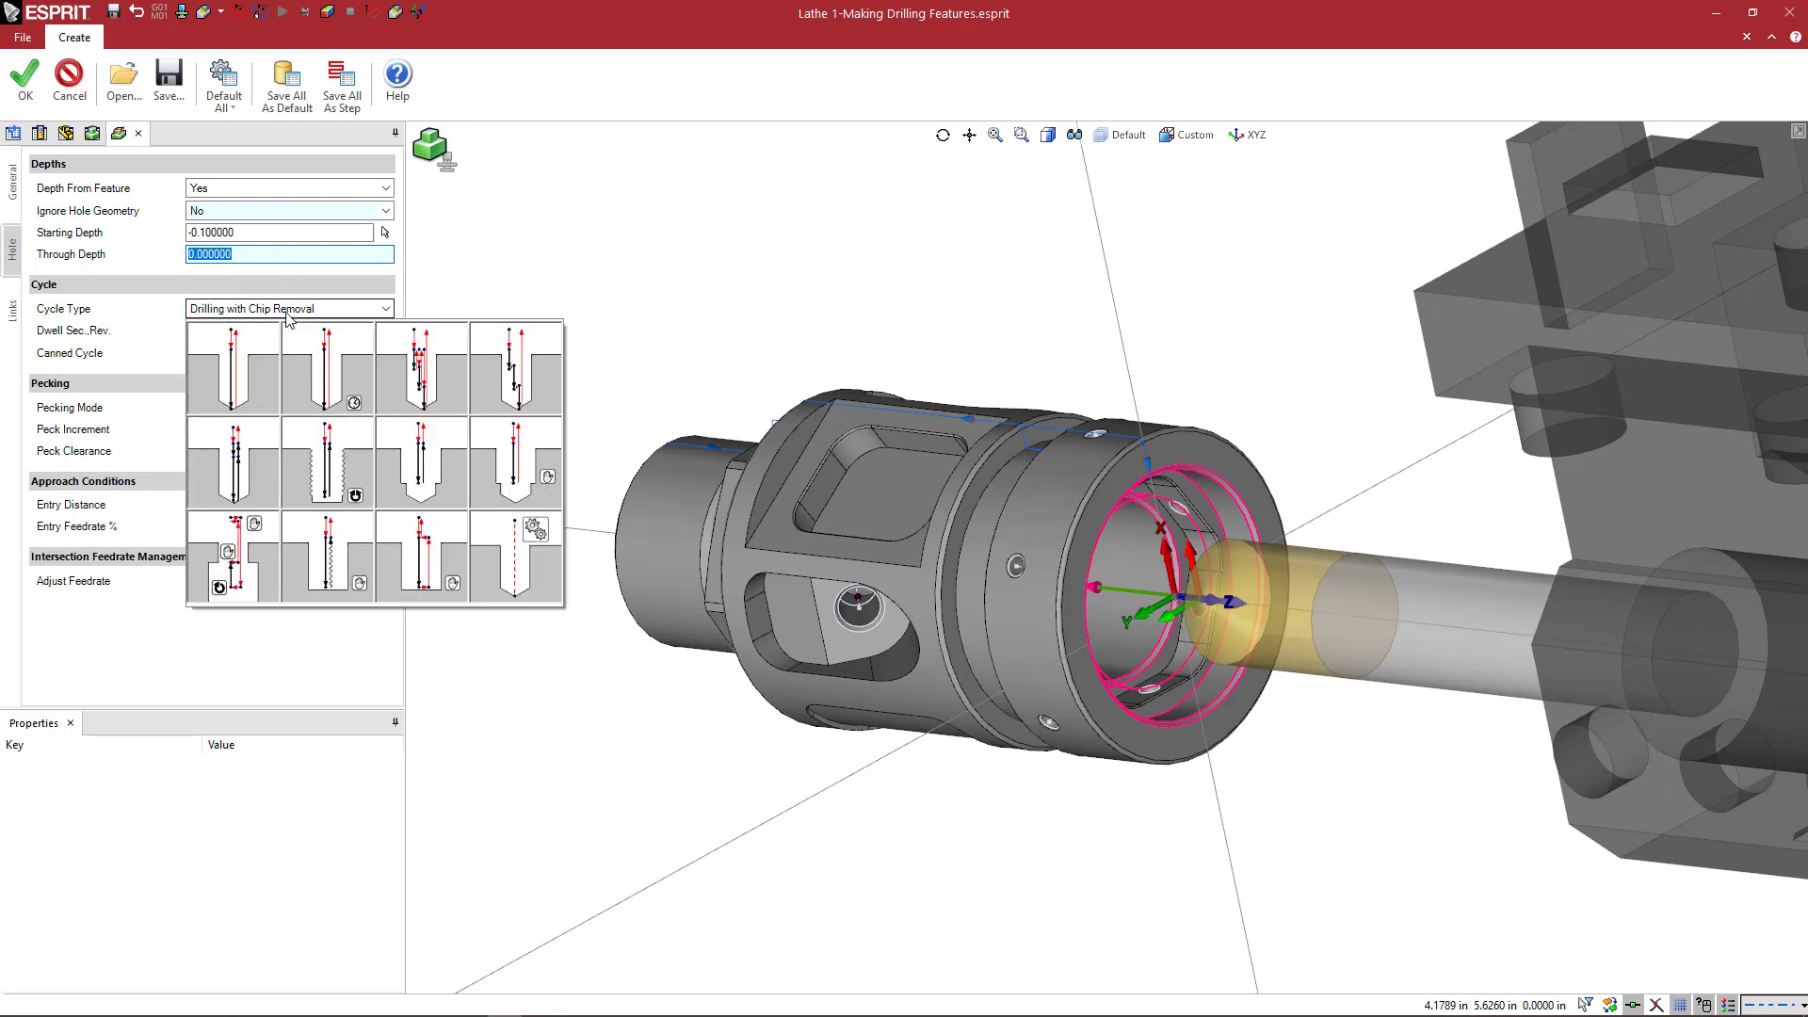
click(260, 367)
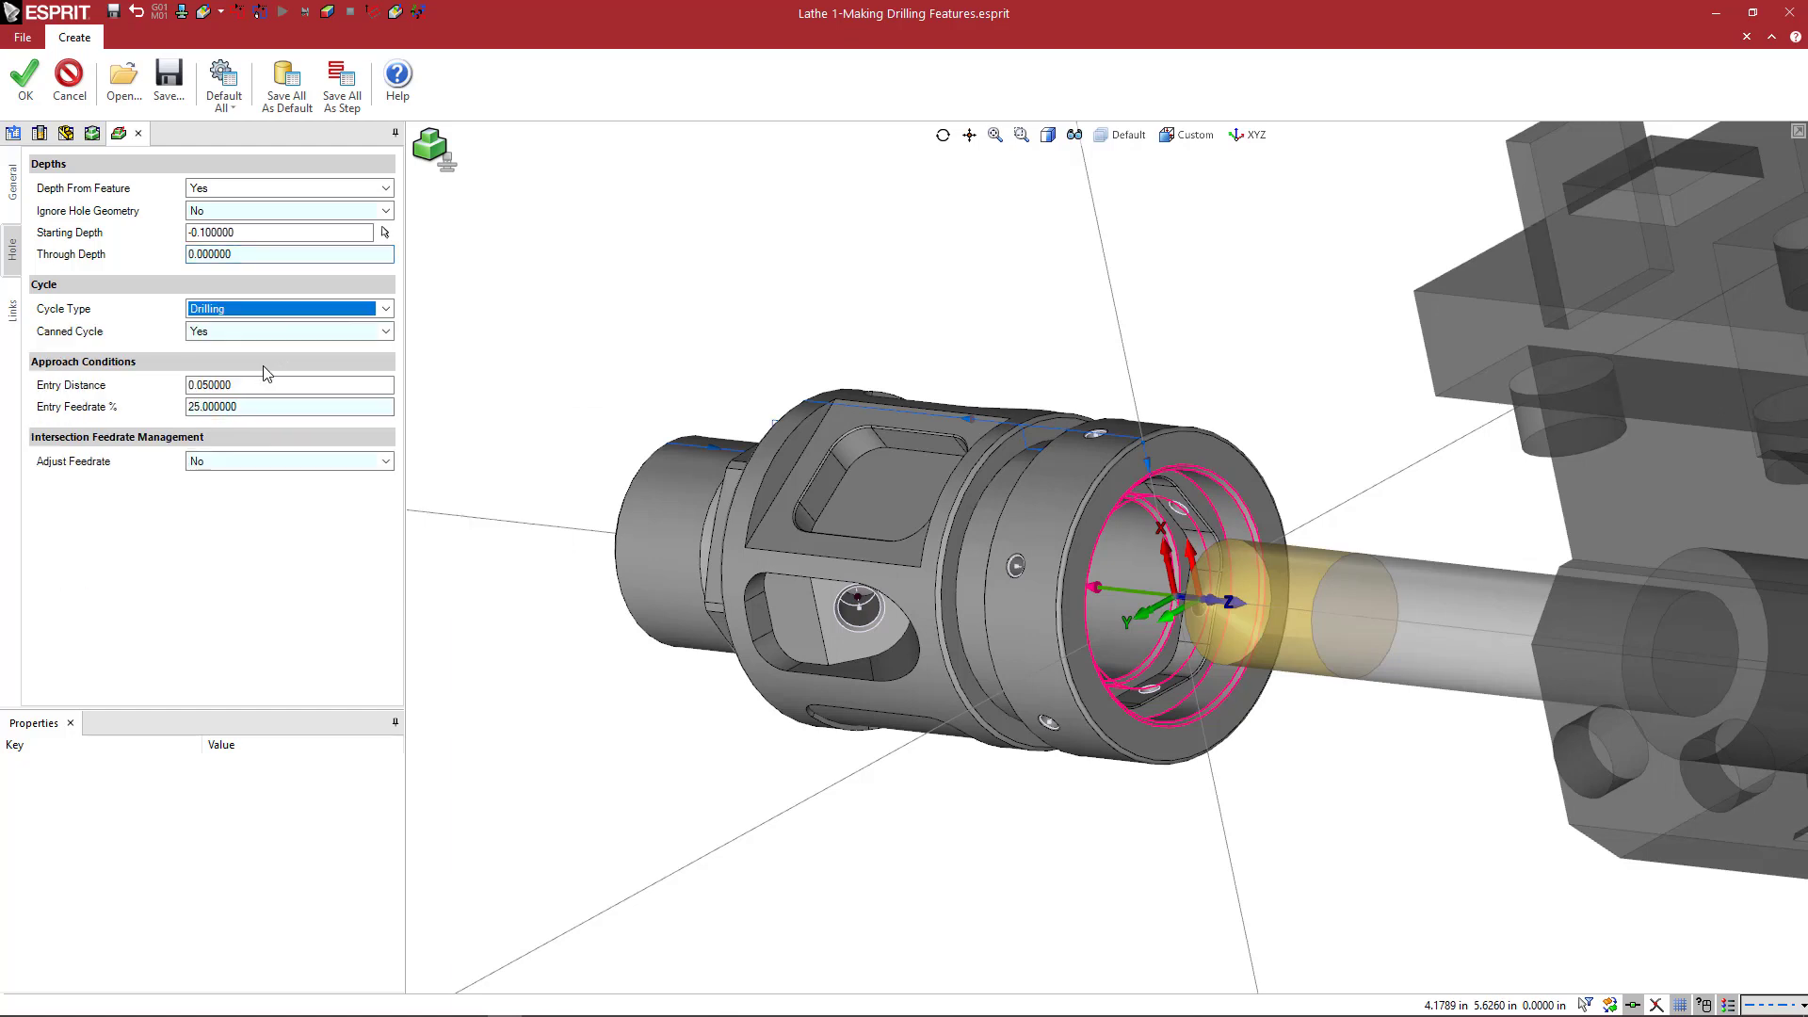
click(271, 313)
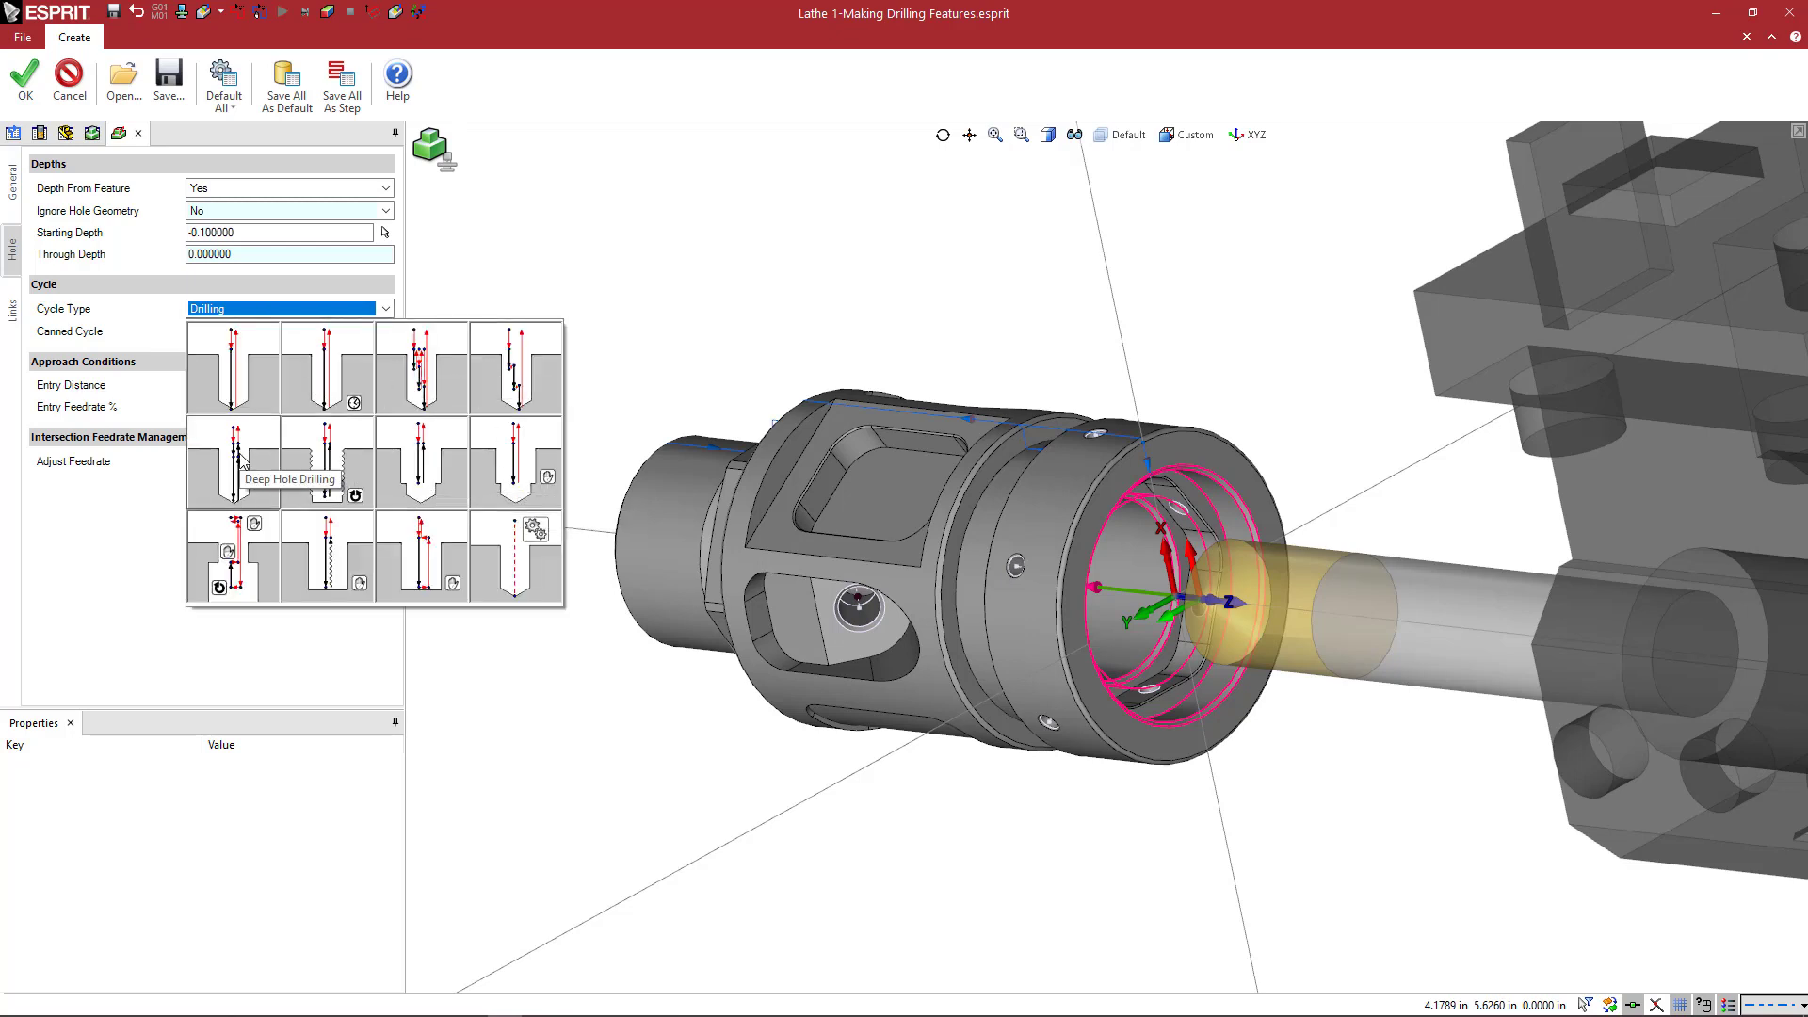
click(238, 393)
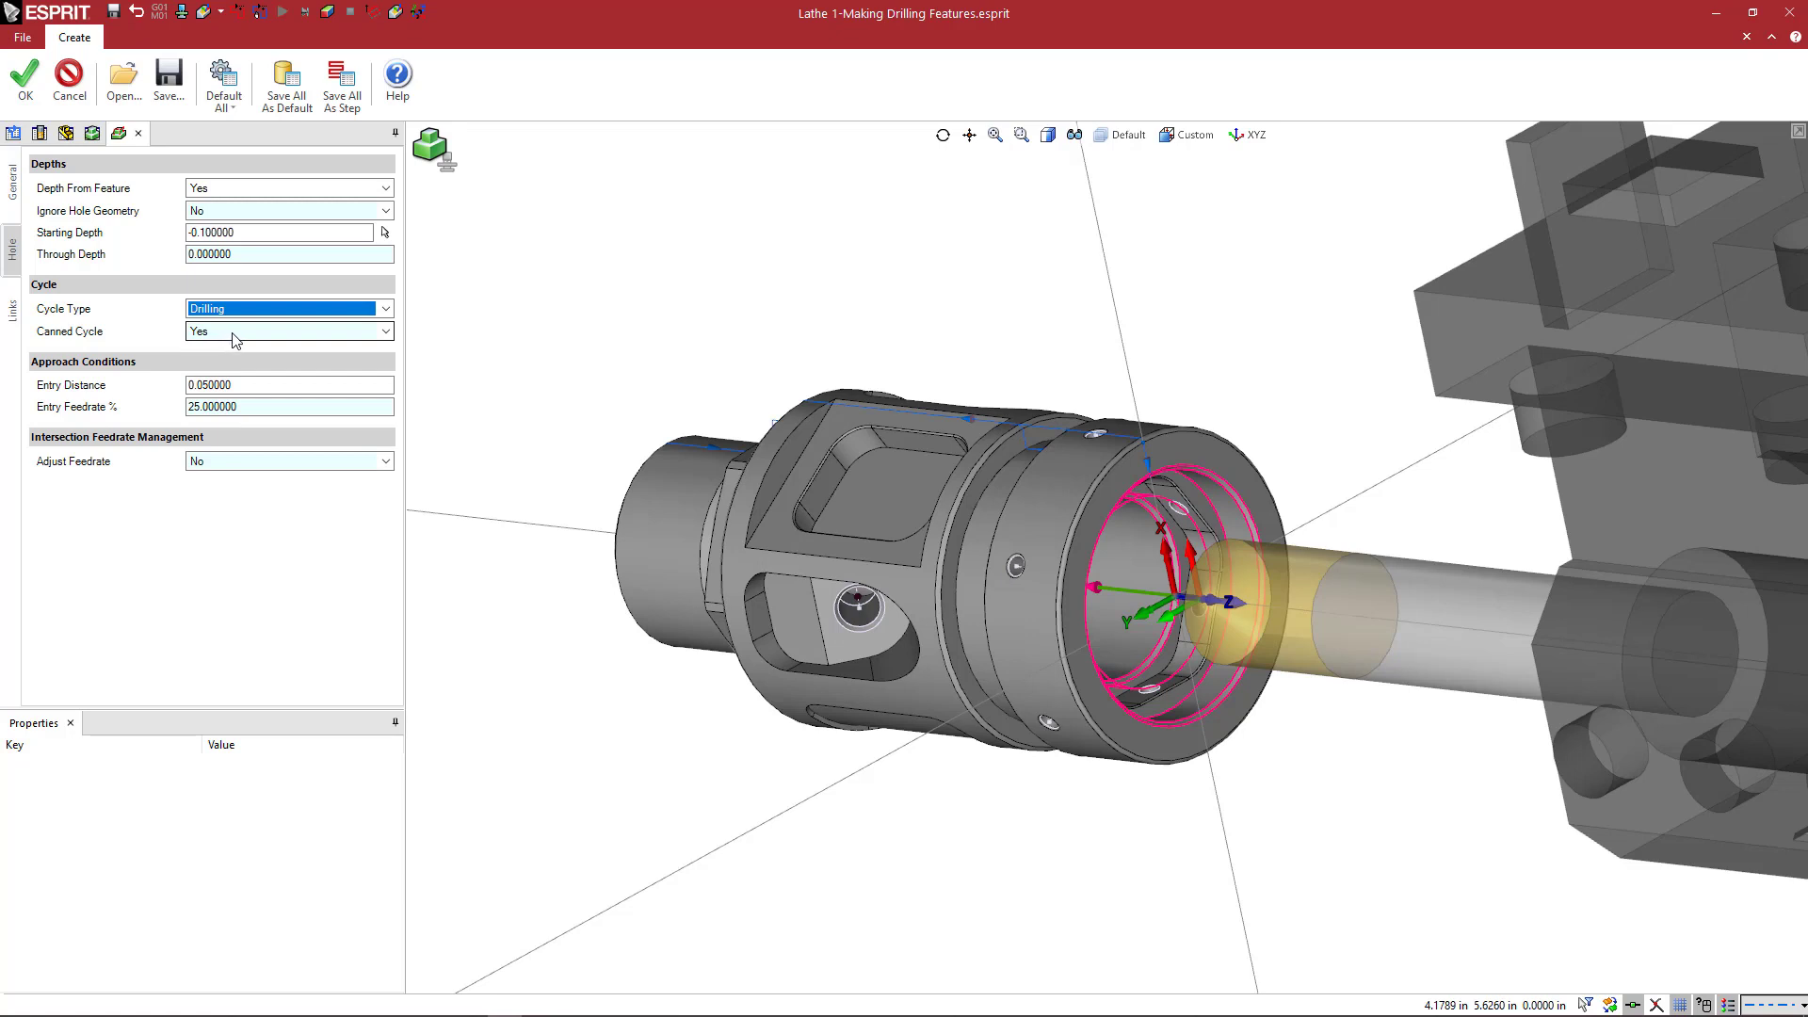
Step: Set Entry Feedrate % to 5 and review the Links clearance settings
click(248, 407)
drag(249, 407, 185, 407)
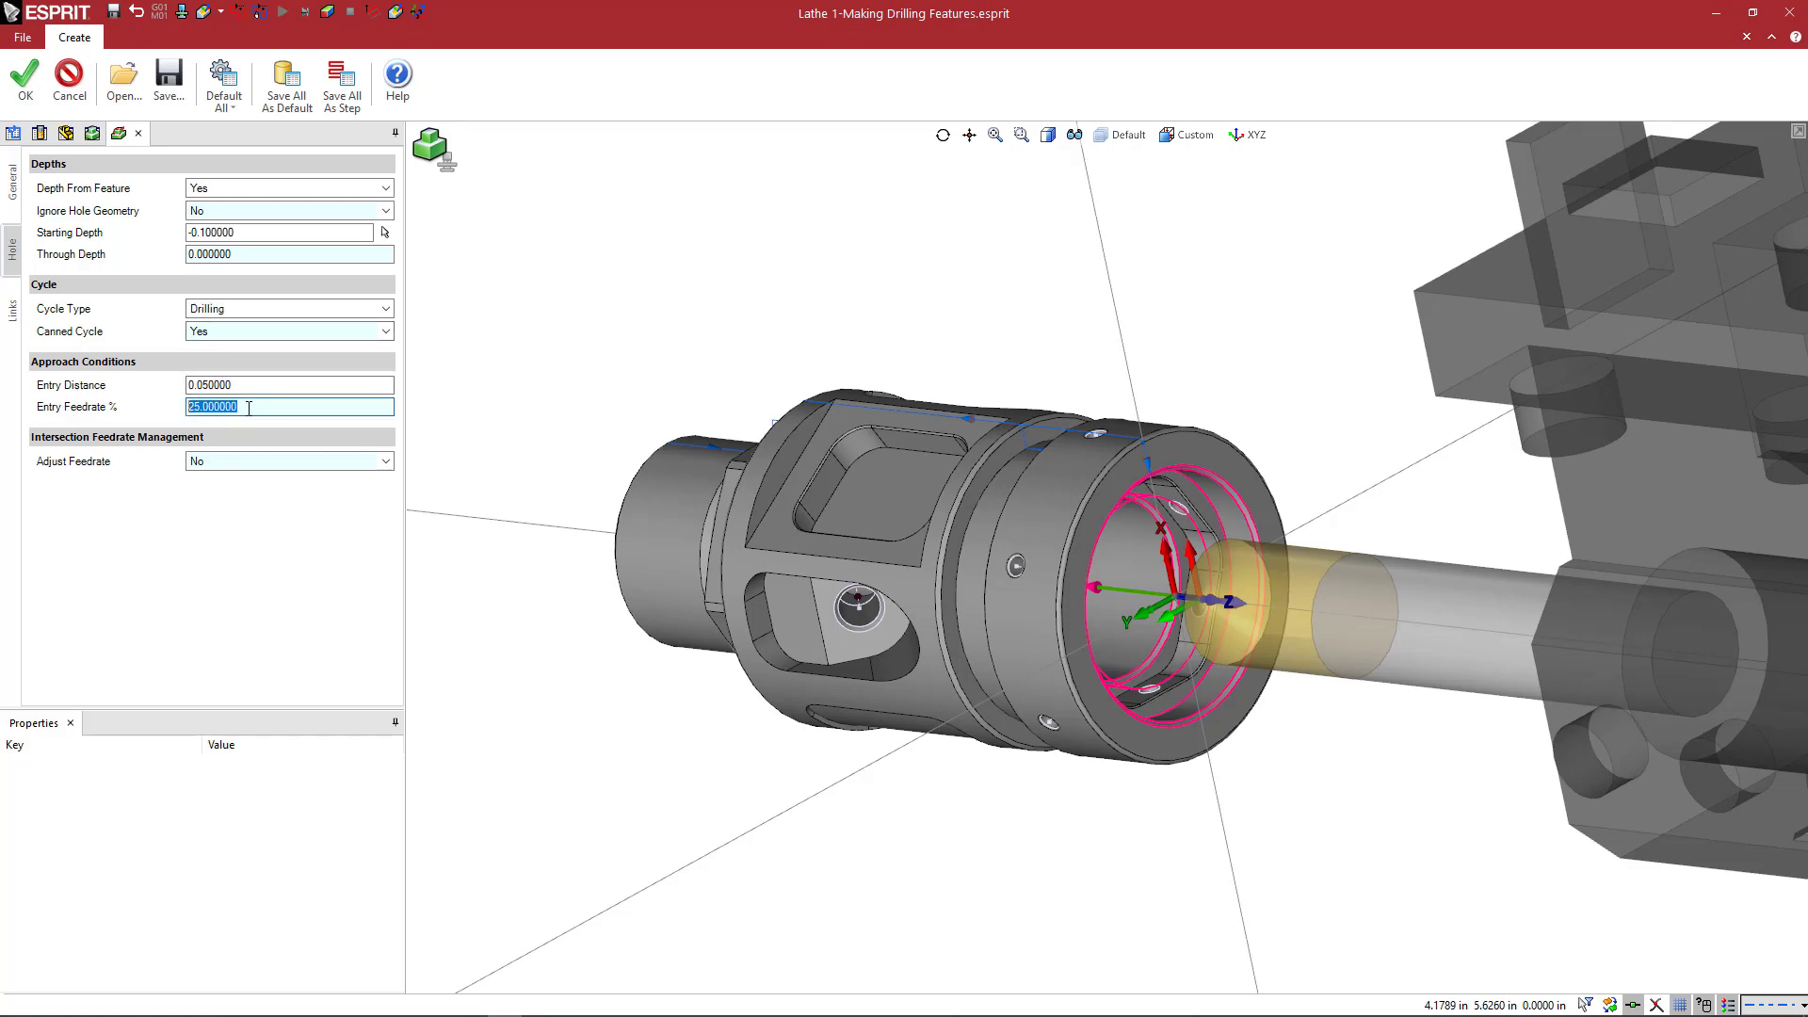
text(50)
click(13, 311)
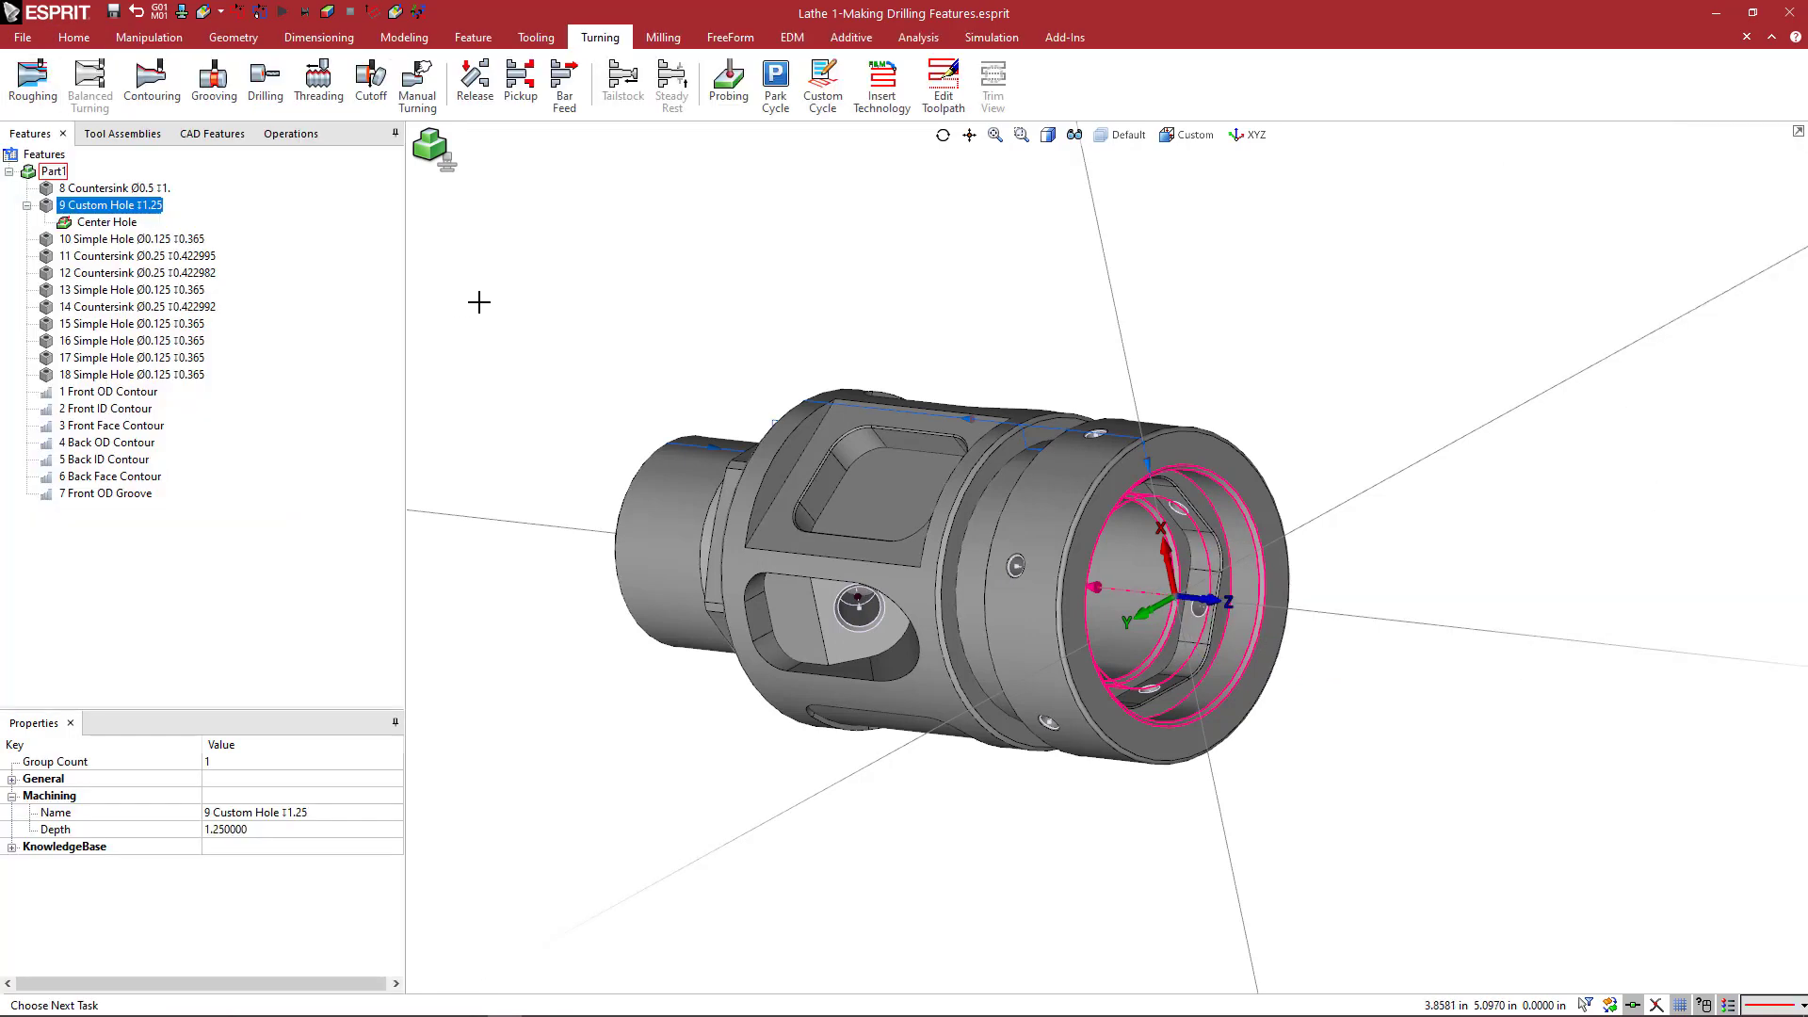
Step: Select Center Hole and display it on the full lathe in Machine View, angled toward the turret
click(86, 222)
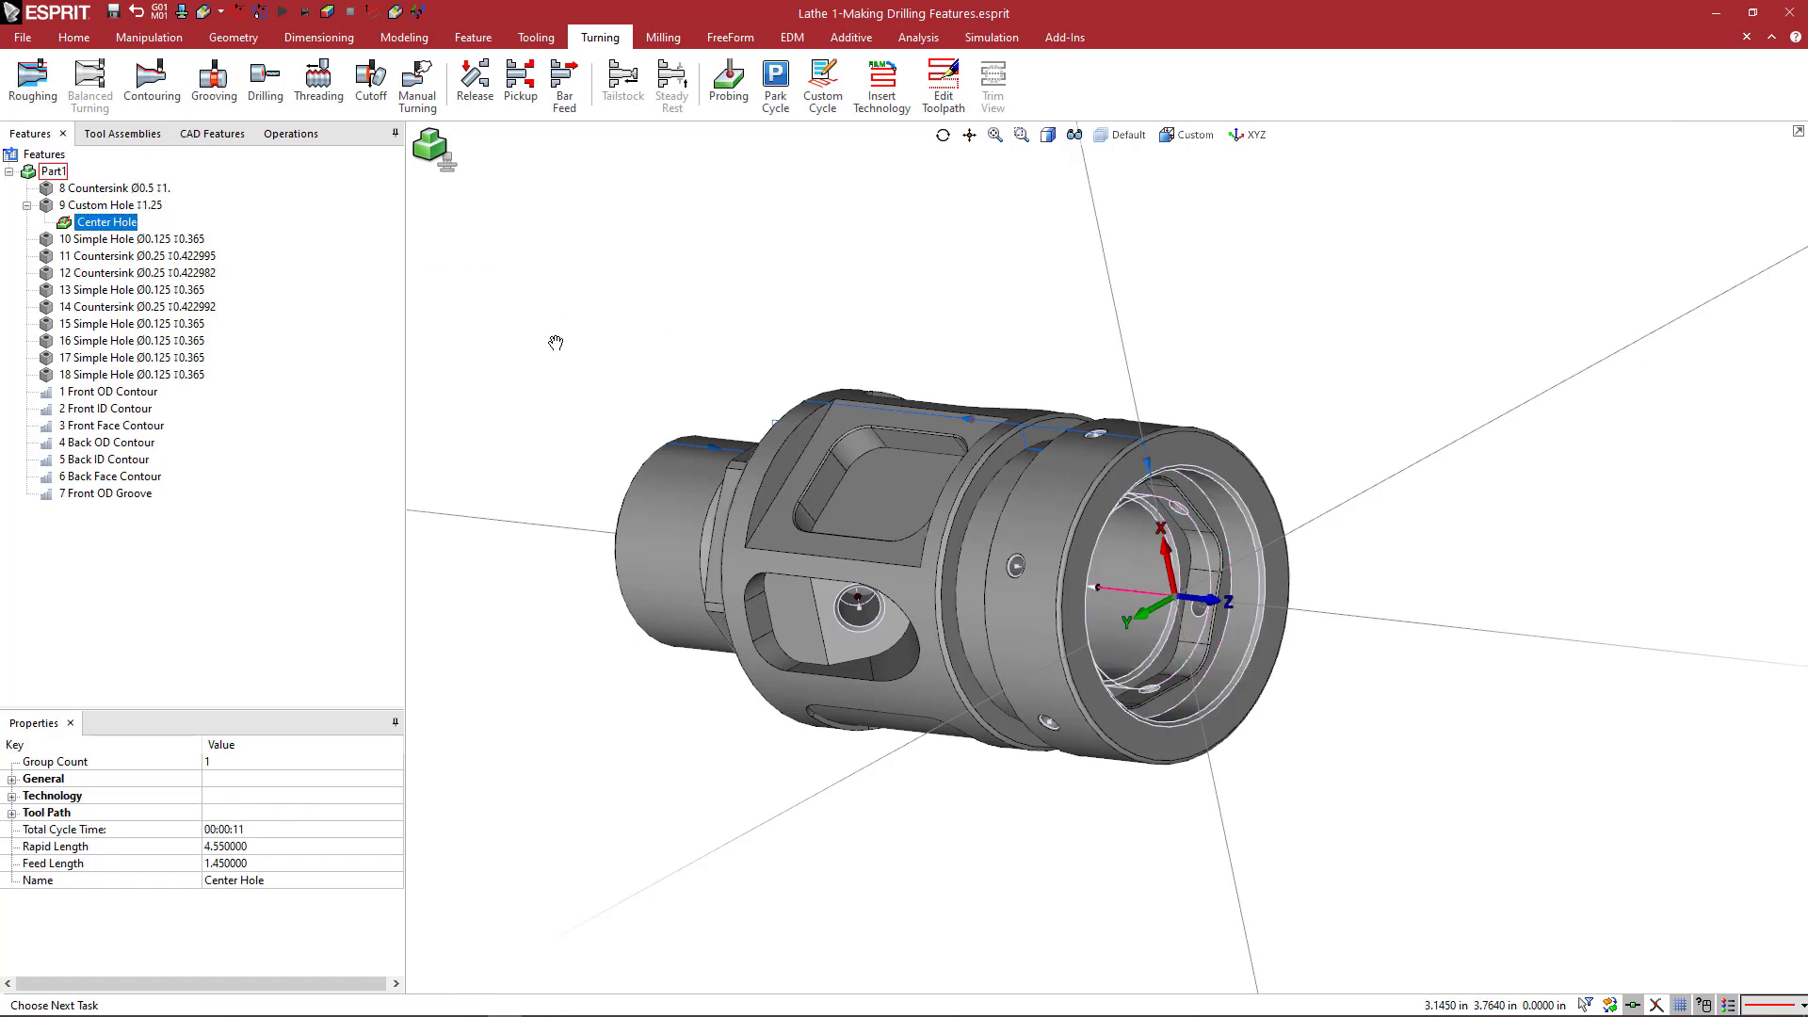
scroll(565, 349, down, 2)
scroll(569, 353, down, 4)
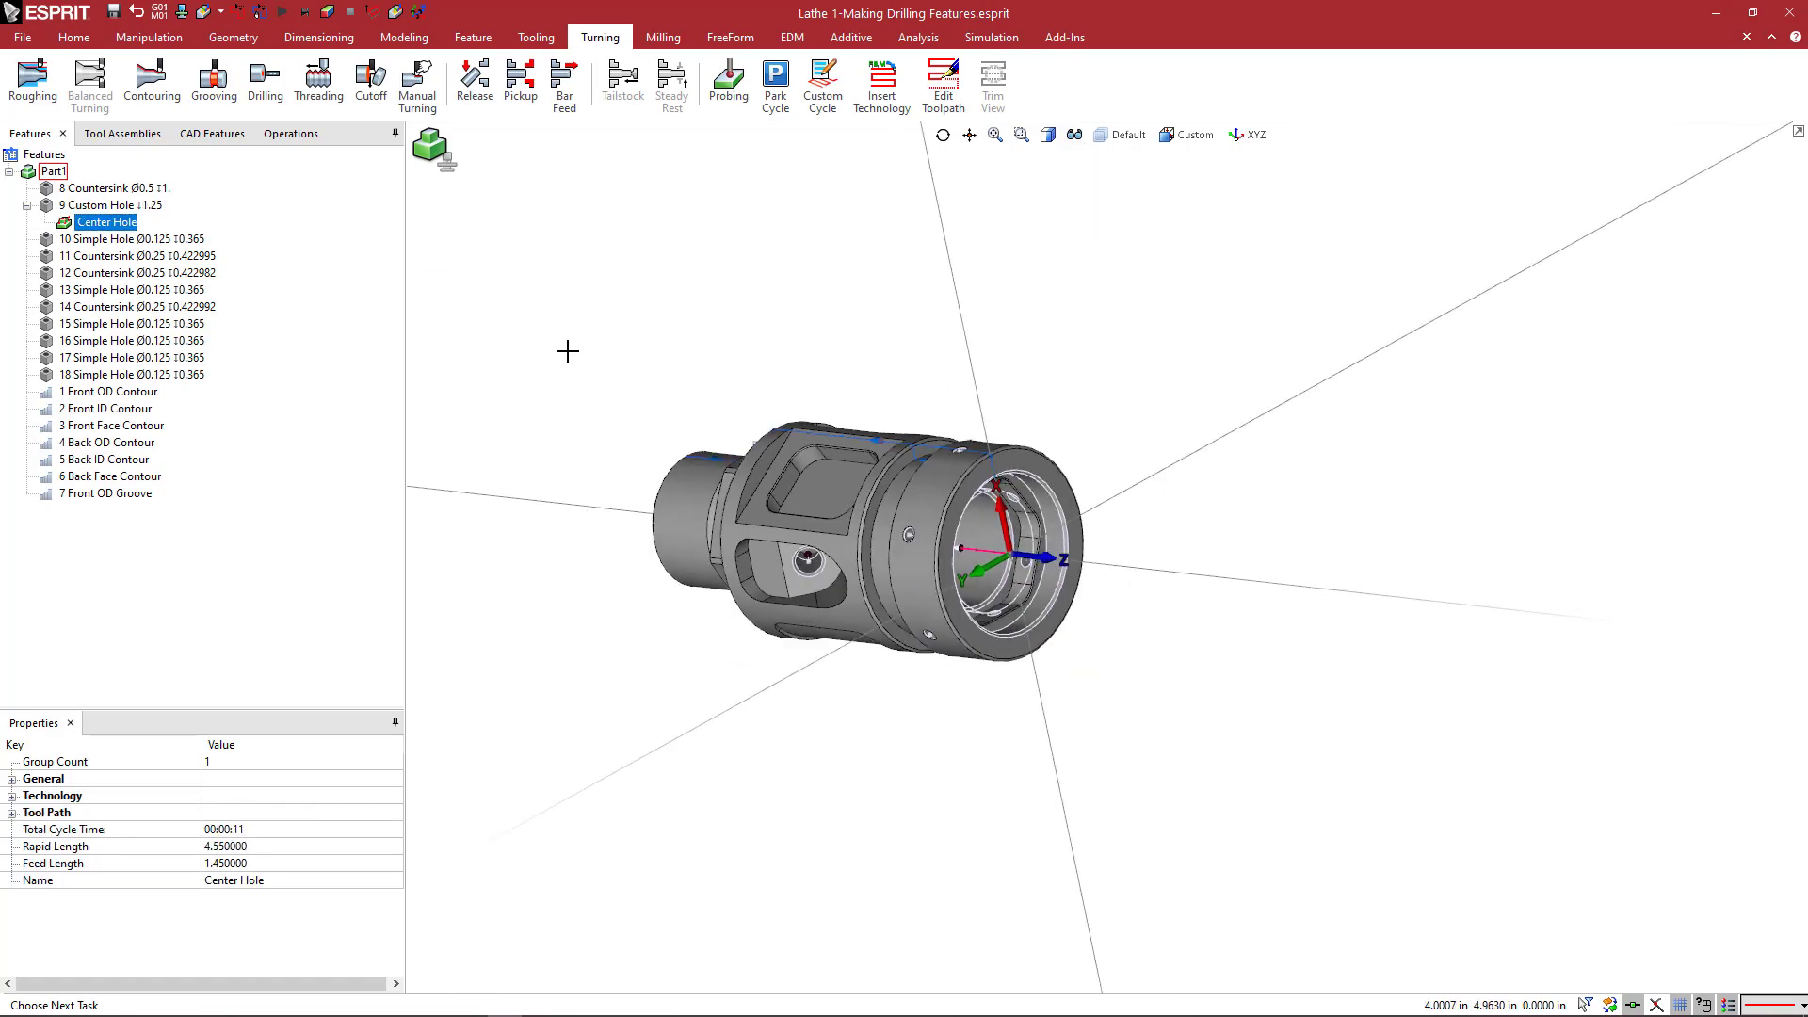
click(449, 169)
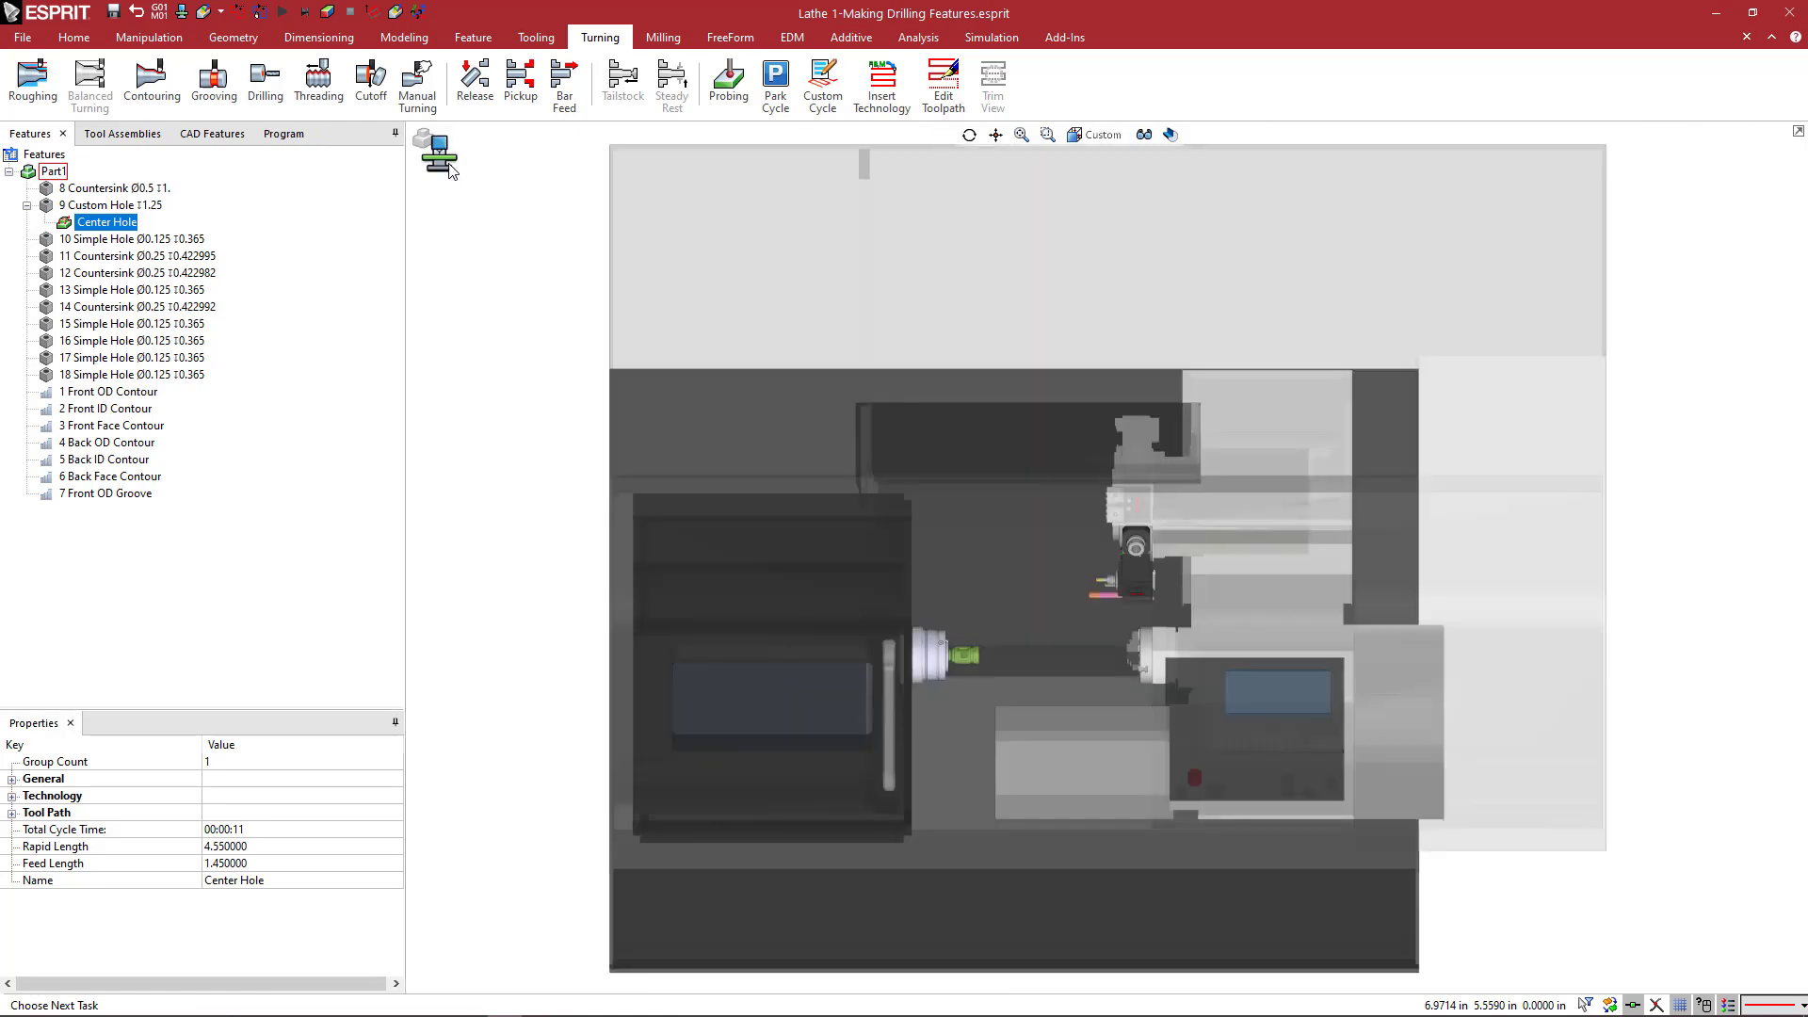
scroll(984, 613, up, 3)
middle_drag(1027, 637, 1036, 588)
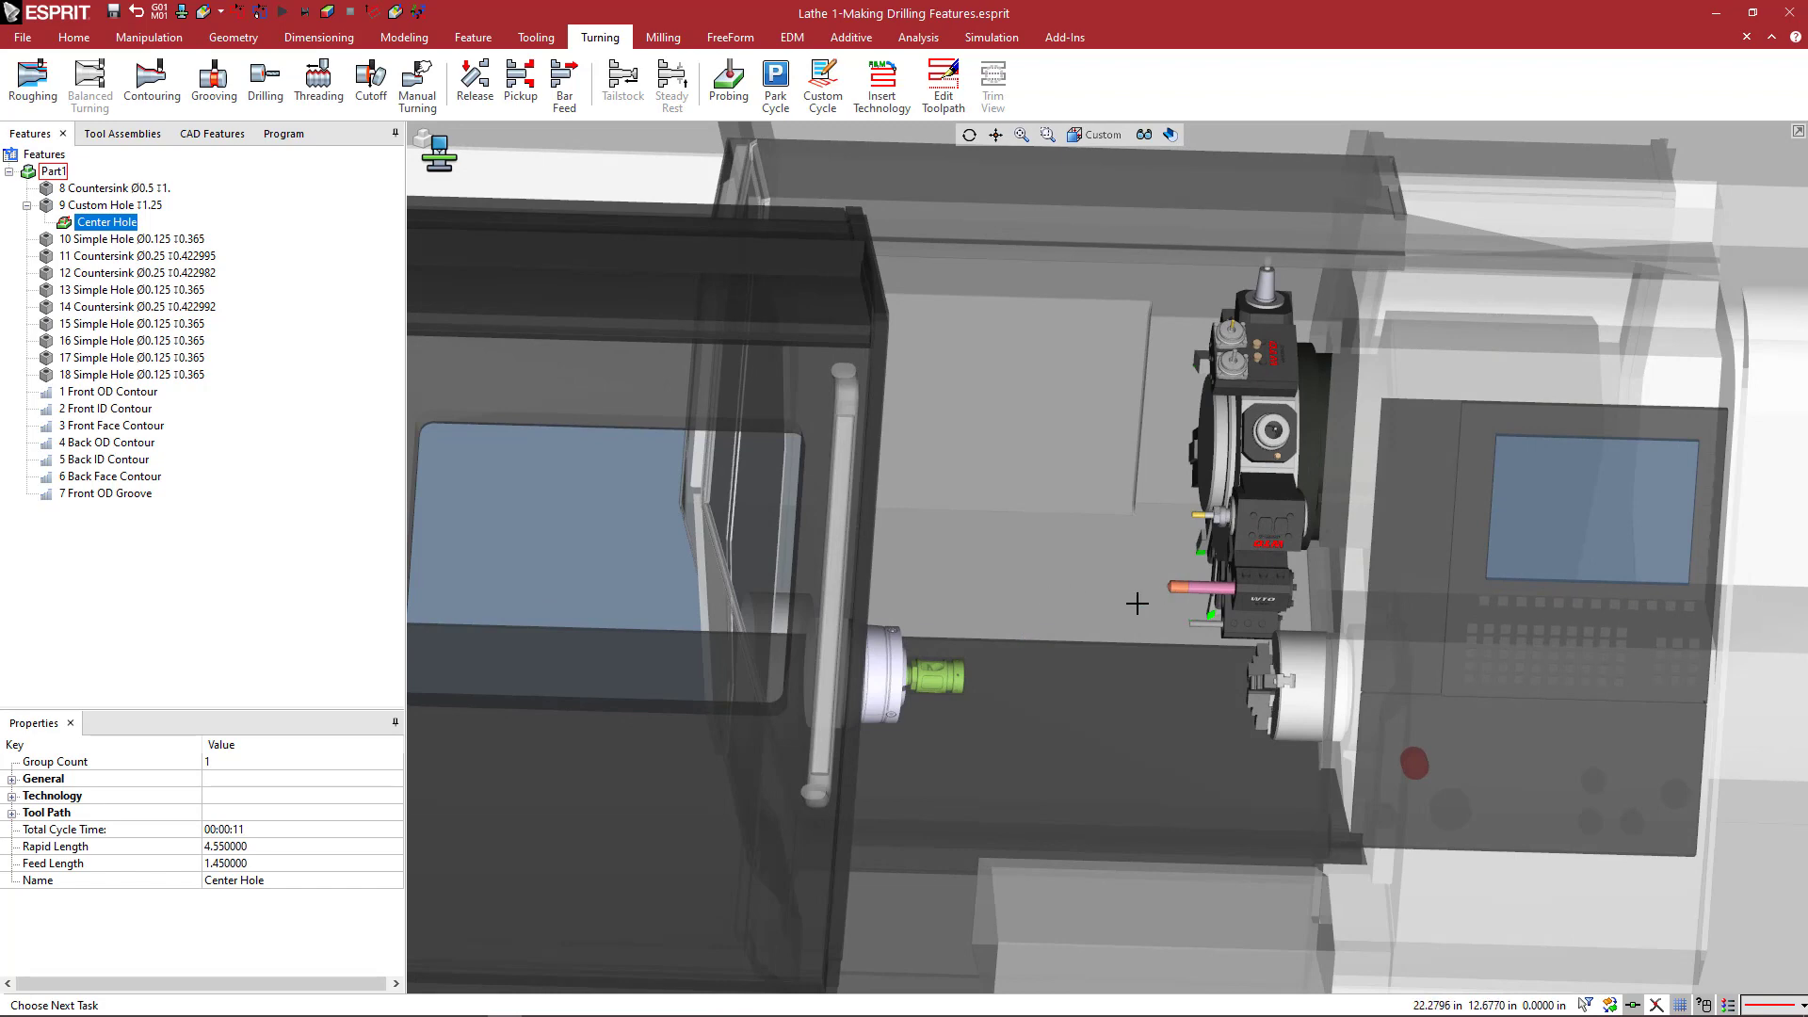
middle_drag(994, 678, 998, 735)
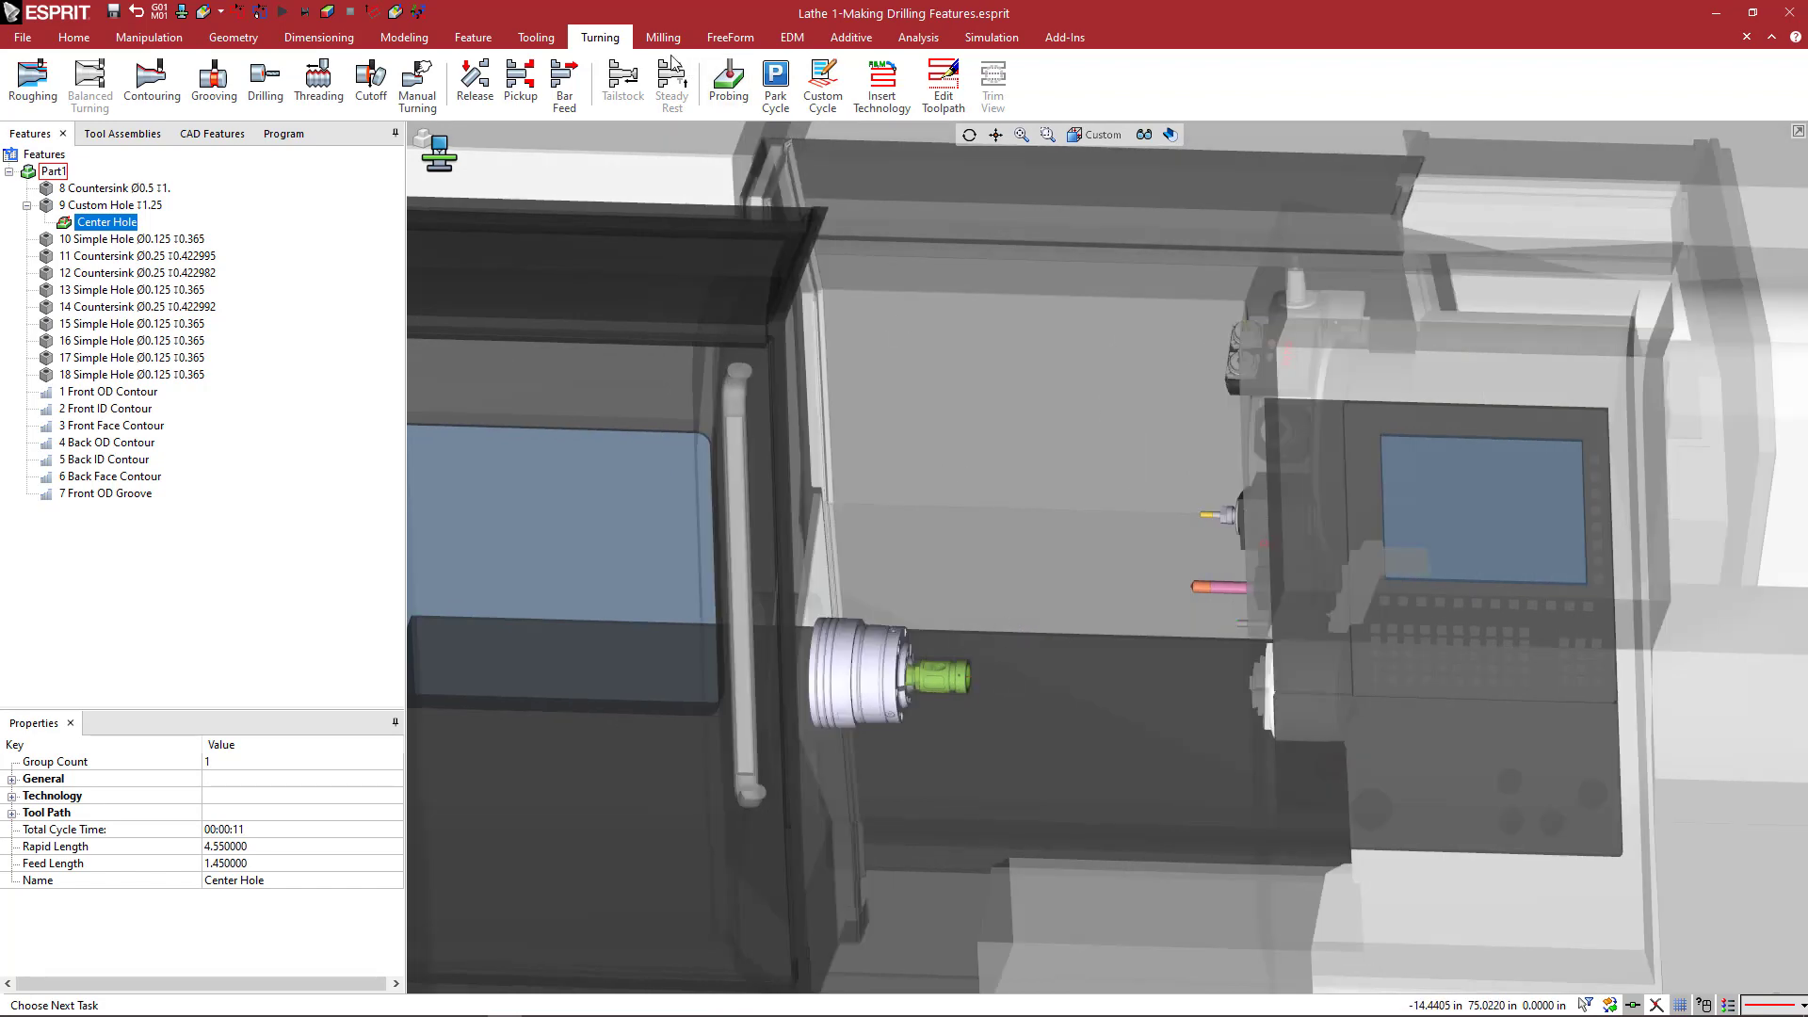
click(1000, 38)
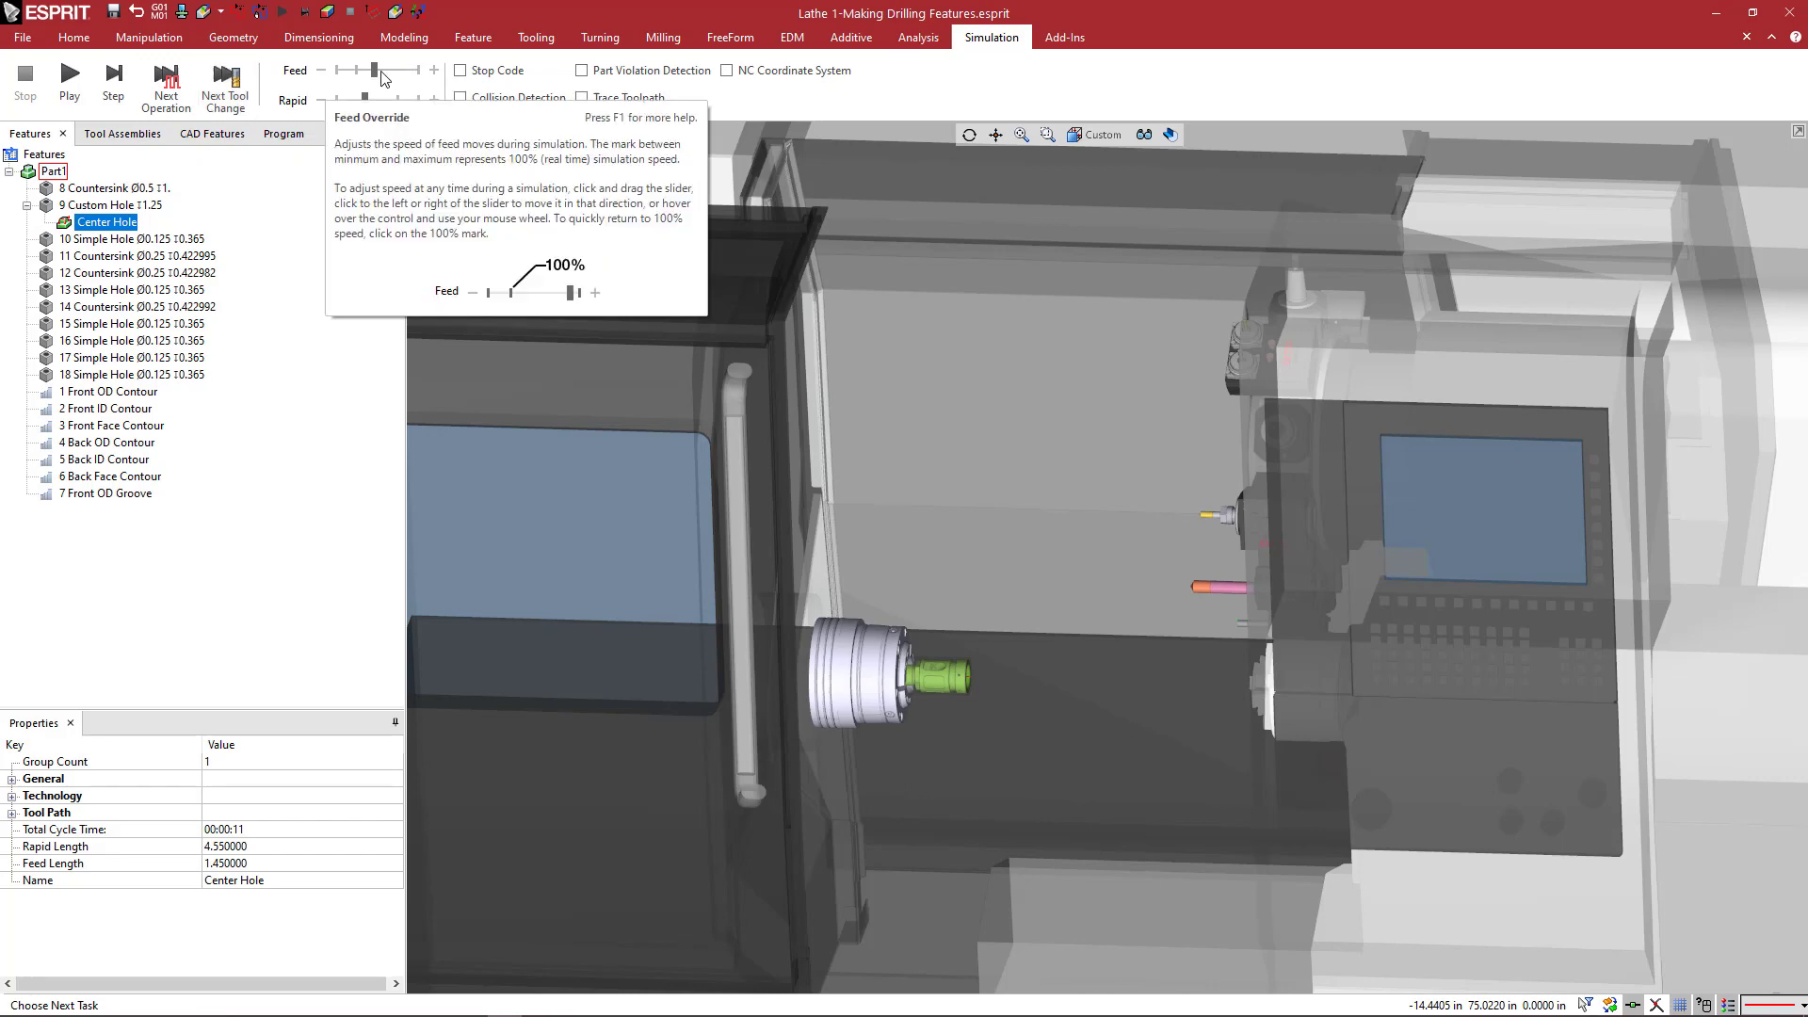
Step: Run the Center Hole drilling simulation to 100% with adjusted feed speed, then stop and reset it
mouse_move(375, 73)
mouse_down()
mouse_move(403, 78)
mouse_move(372, 78)
mouse_up()
click(71, 83)
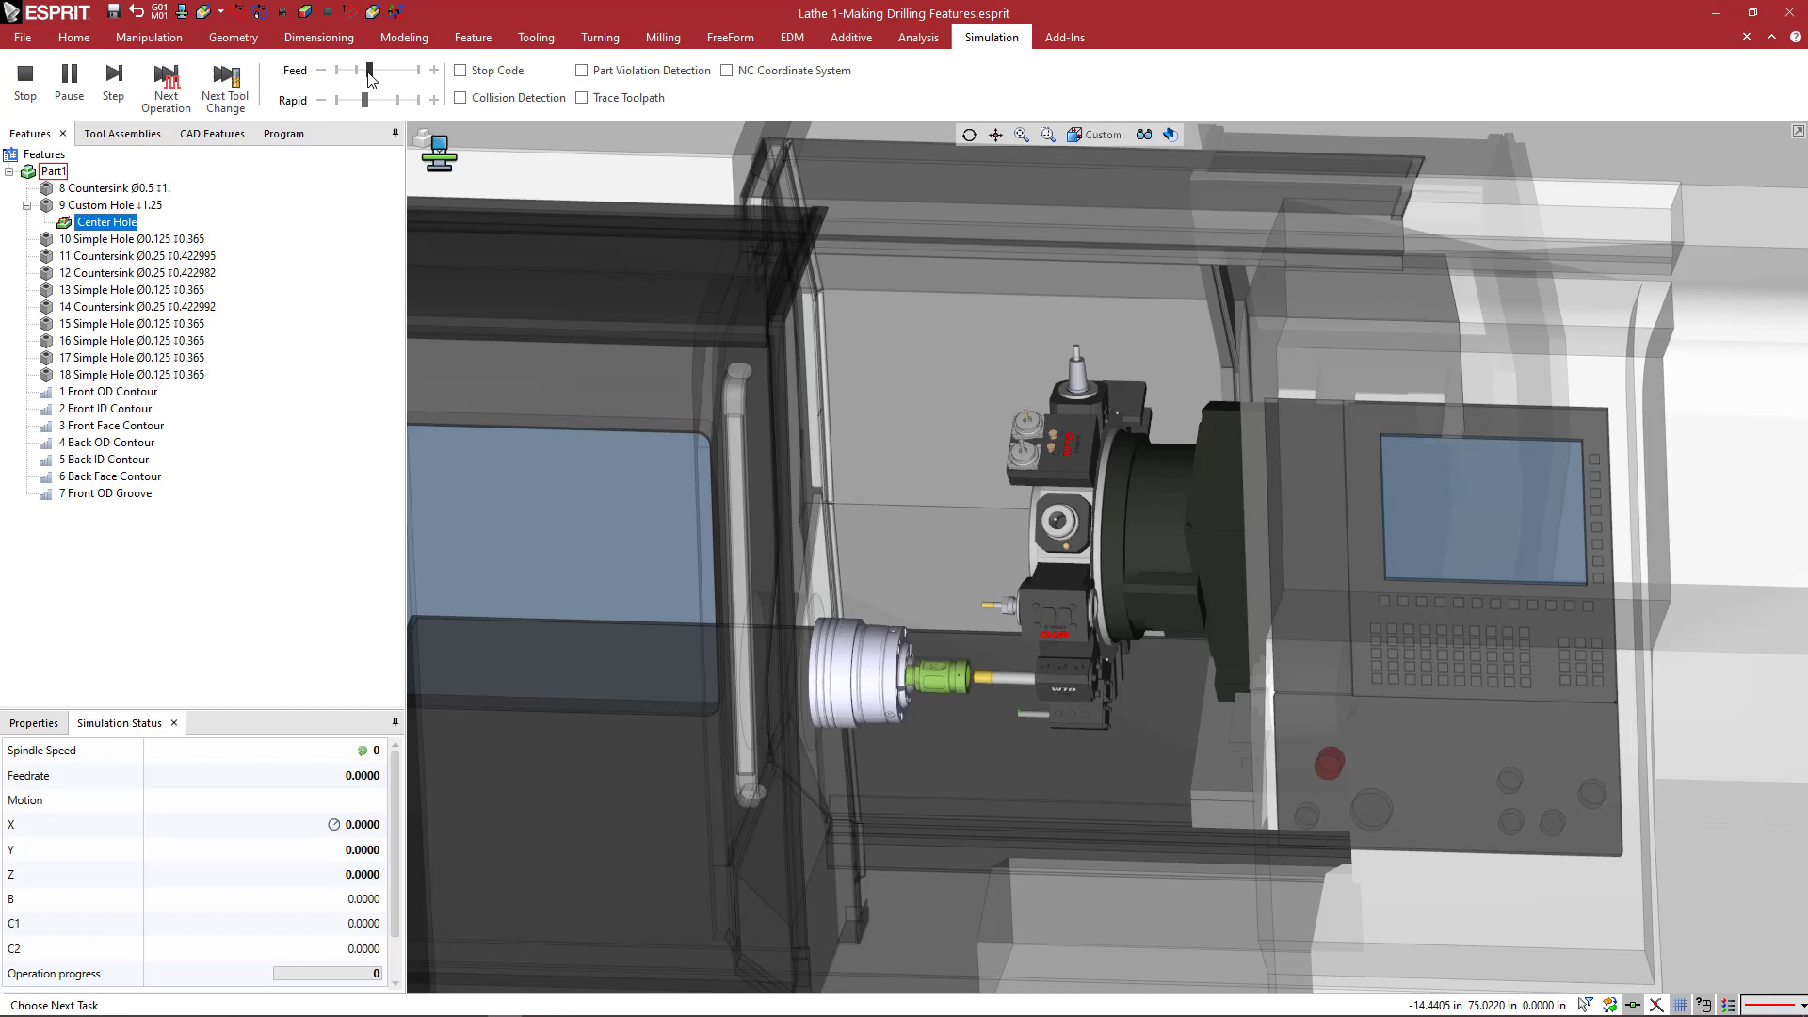
mouse_move(371, 79)
mouse_down()
mouse_move(407, 80)
mouse_move(360, 88)
mouse_up()
click(25, 81)
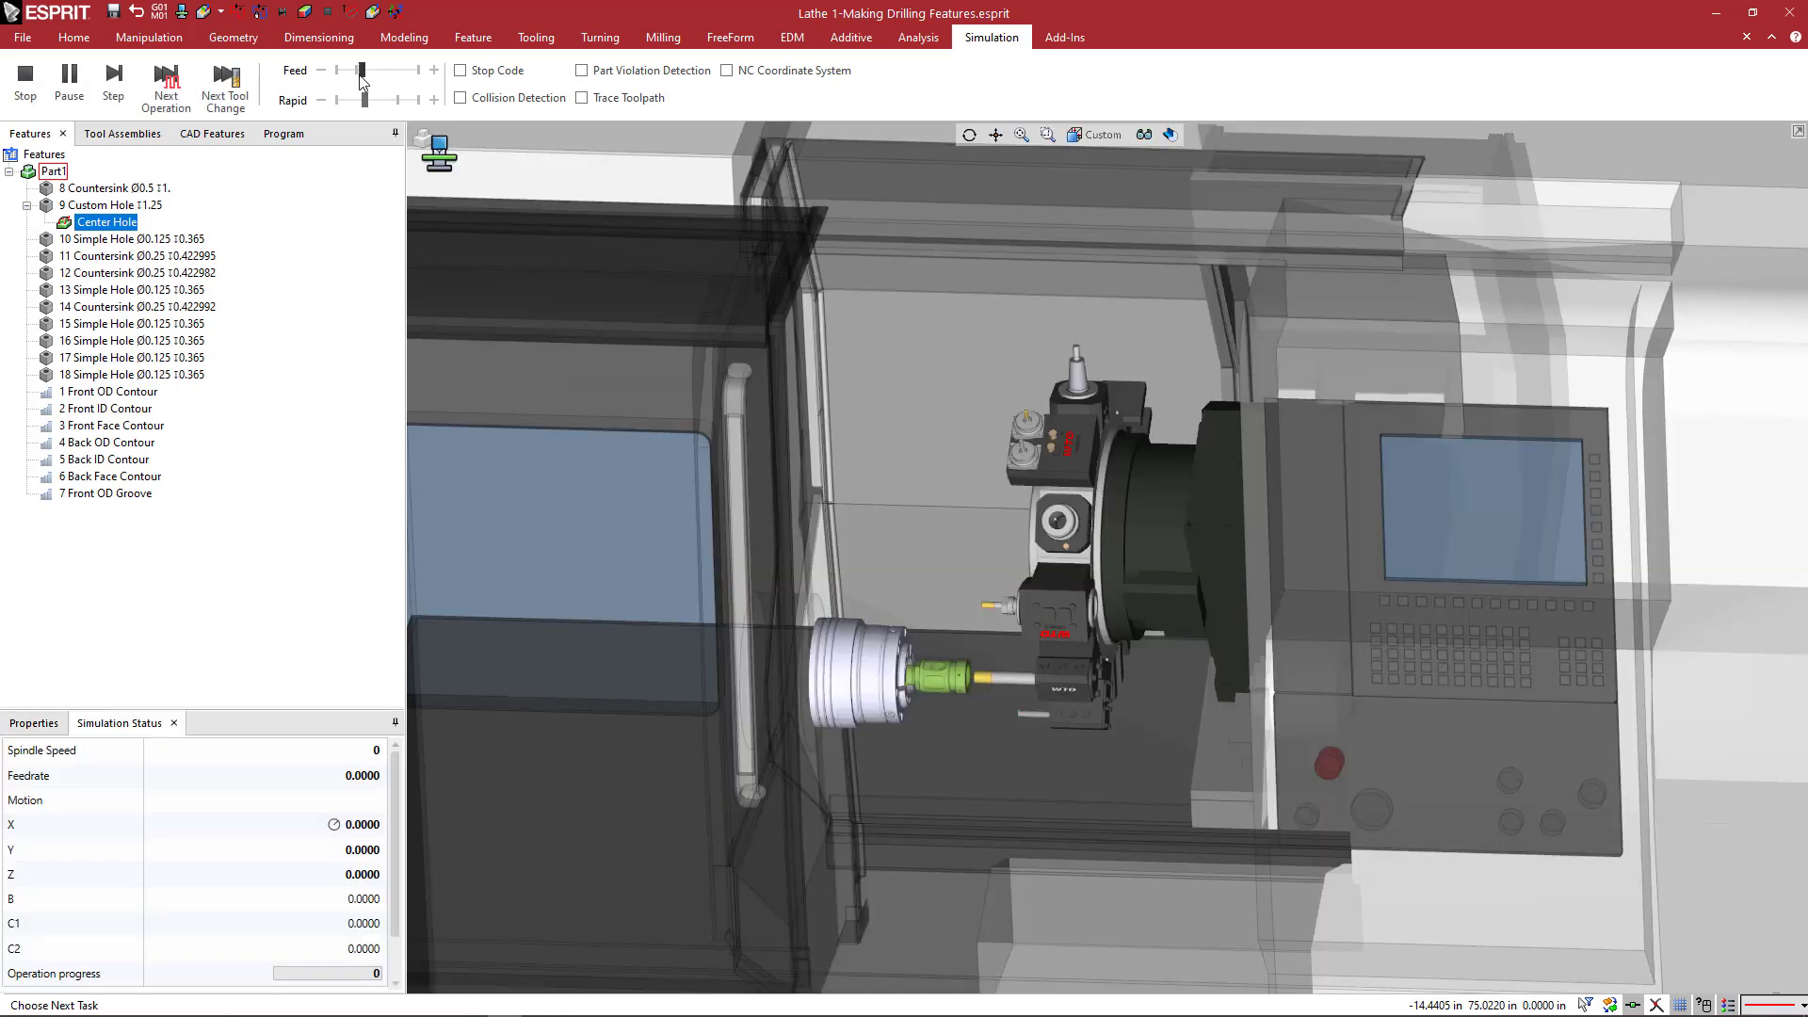
drag(362, 79, 346, 82)
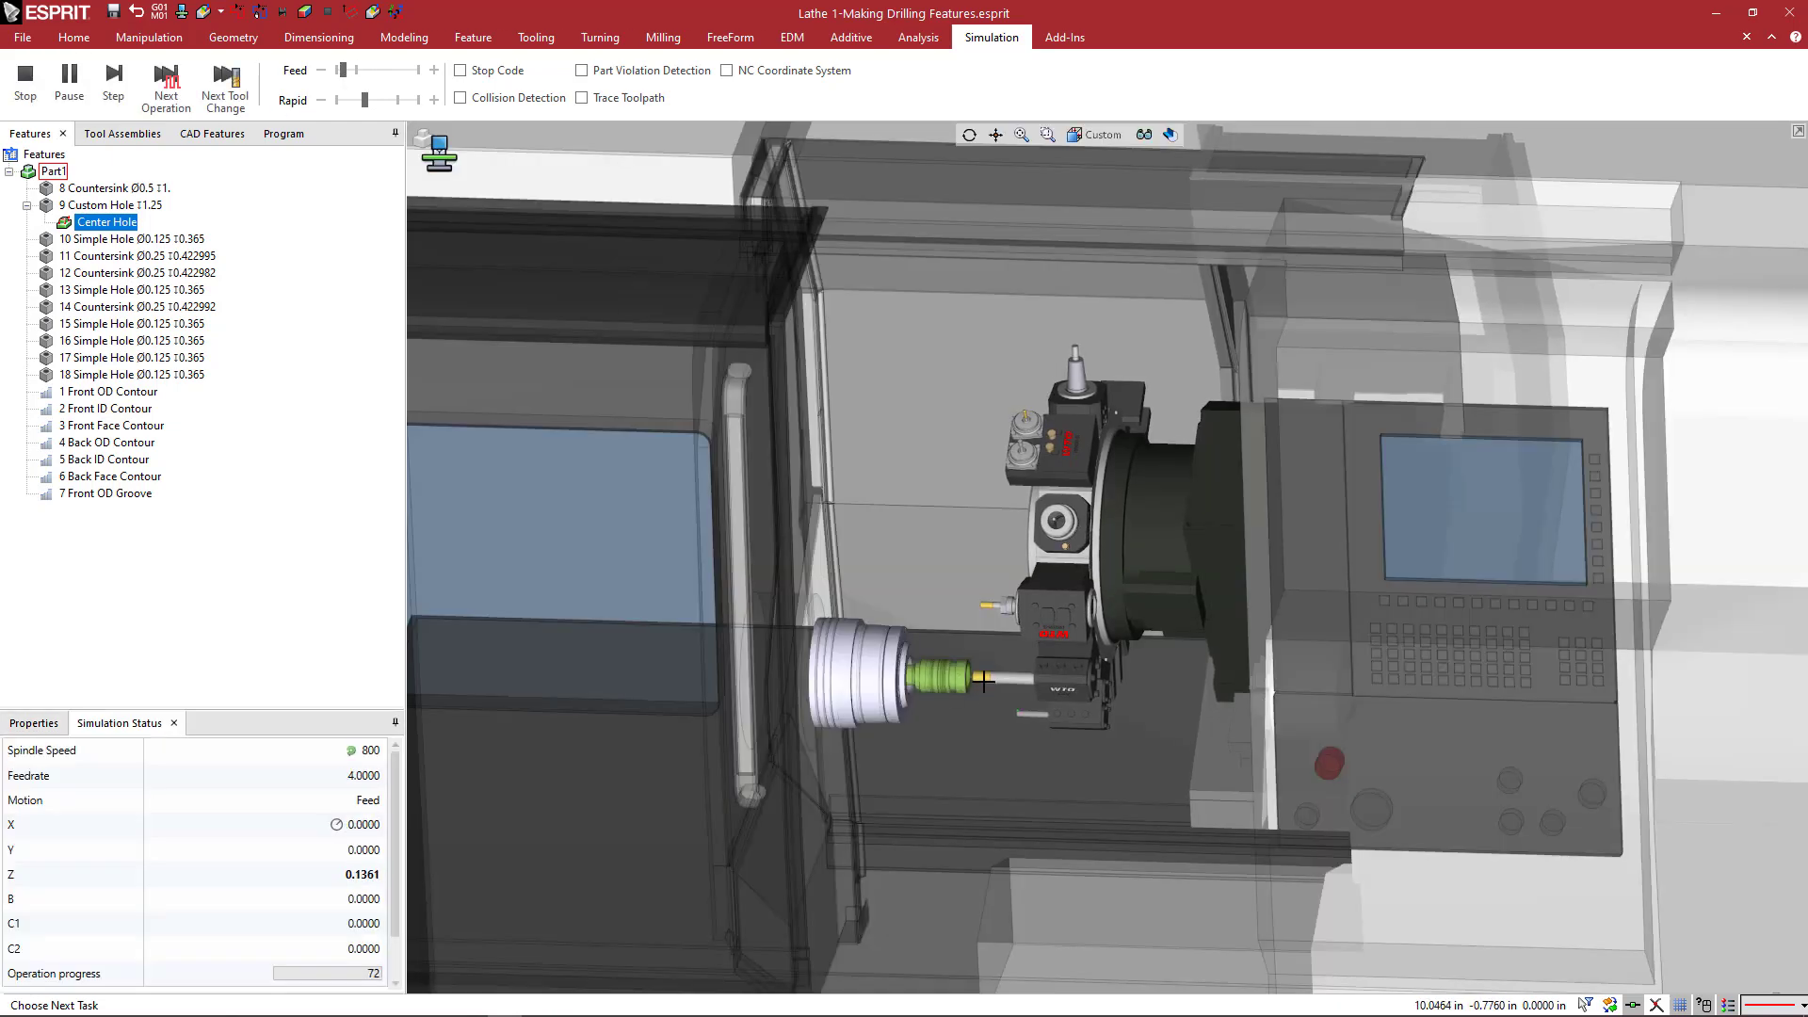
scroll(965, 706, up, 4)
scroll(966, 707, up, 3)
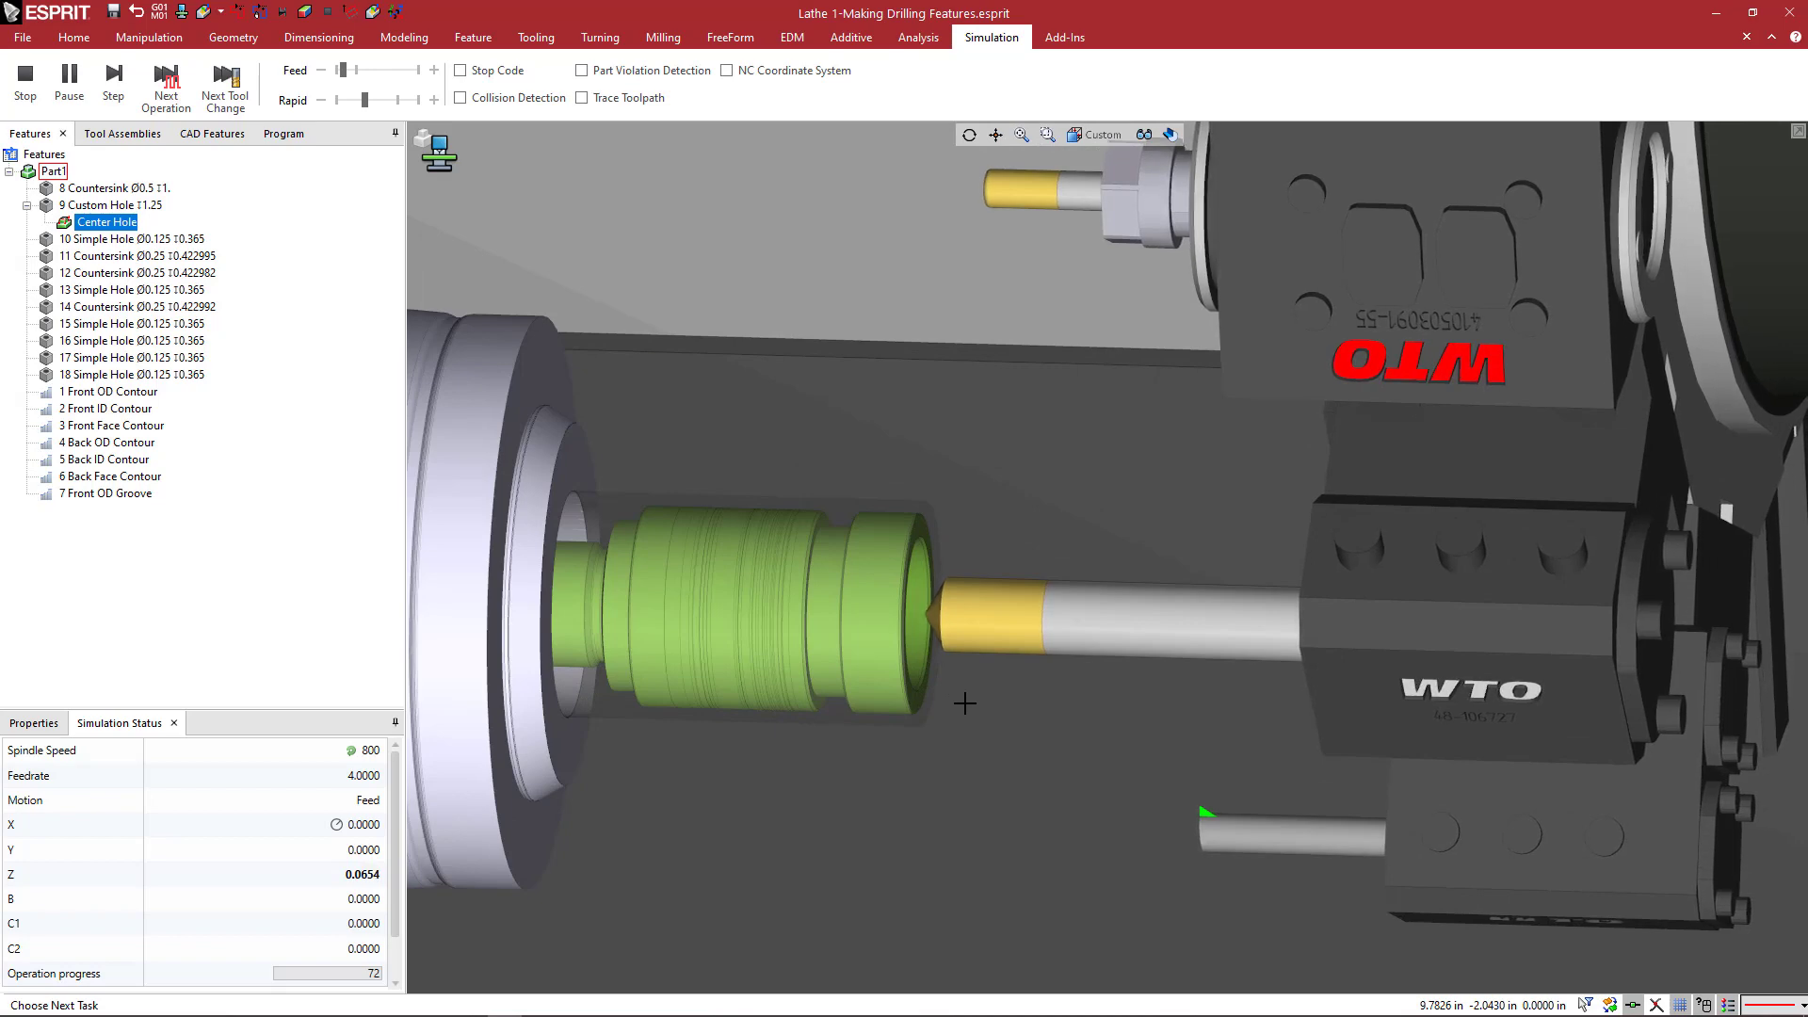
click(362, 82)
click(363, 85)
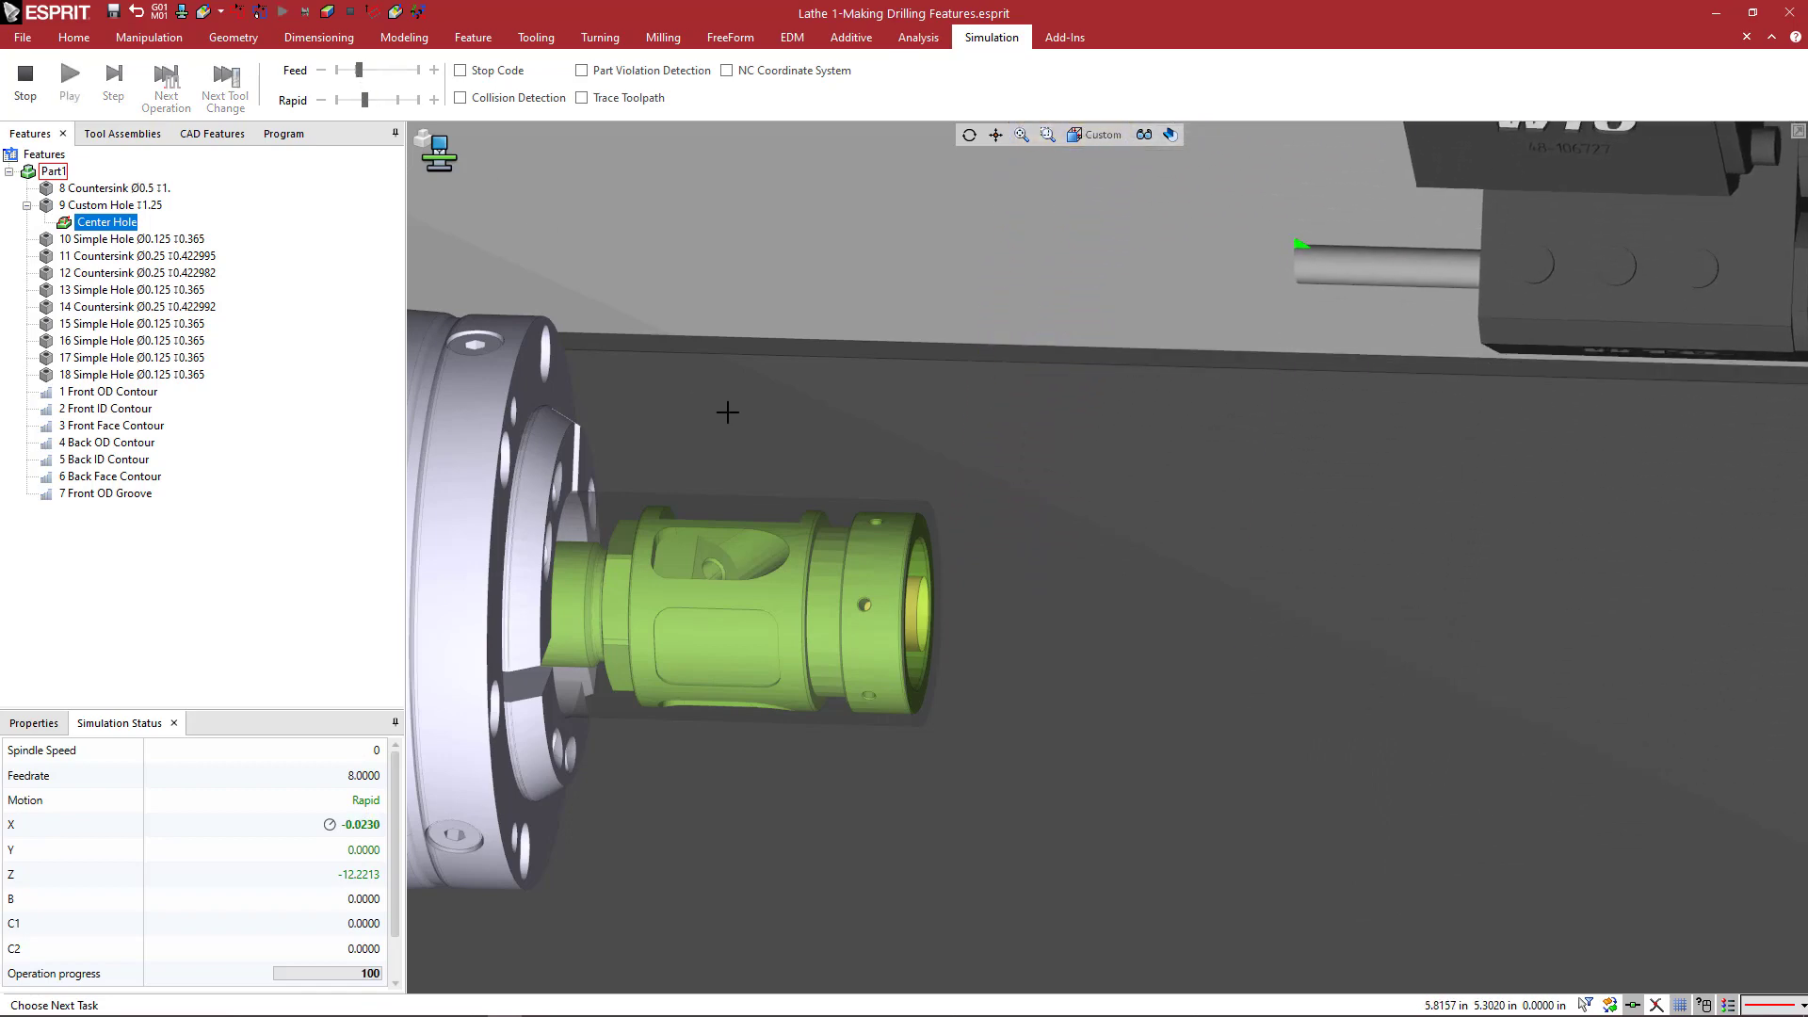
scroll(732, 435, down, 4)
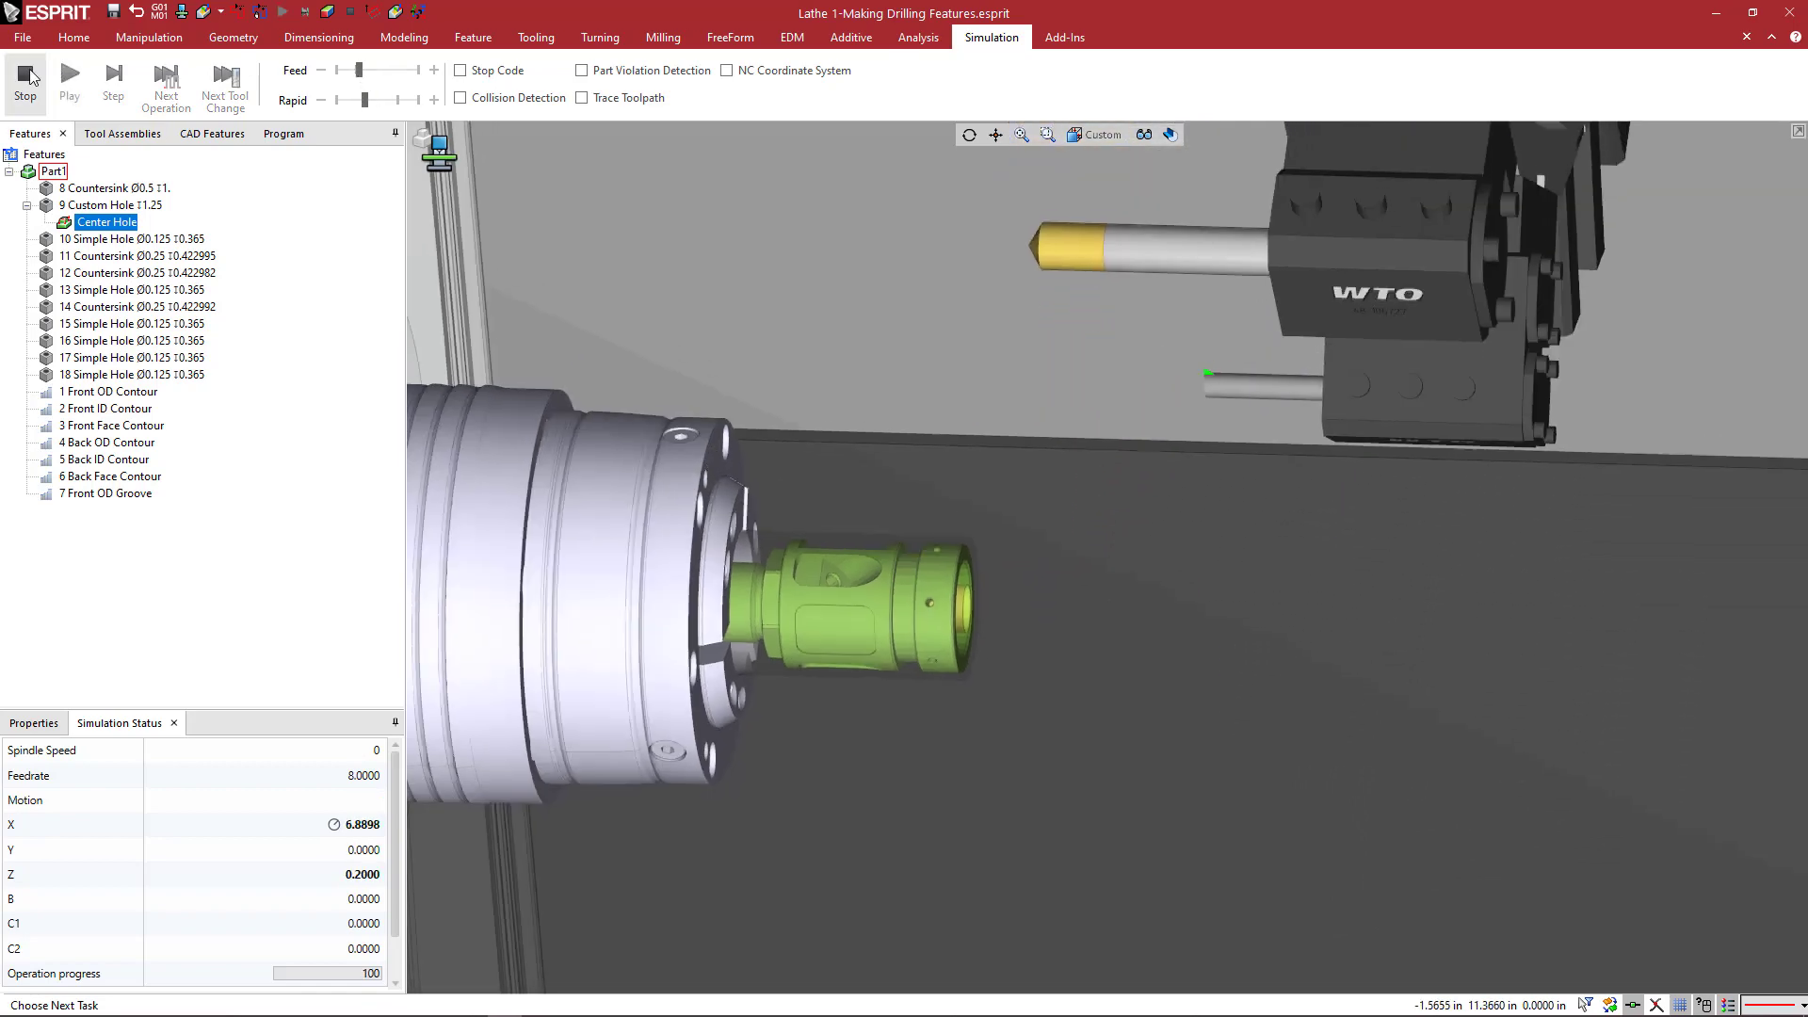
click(26, 75)
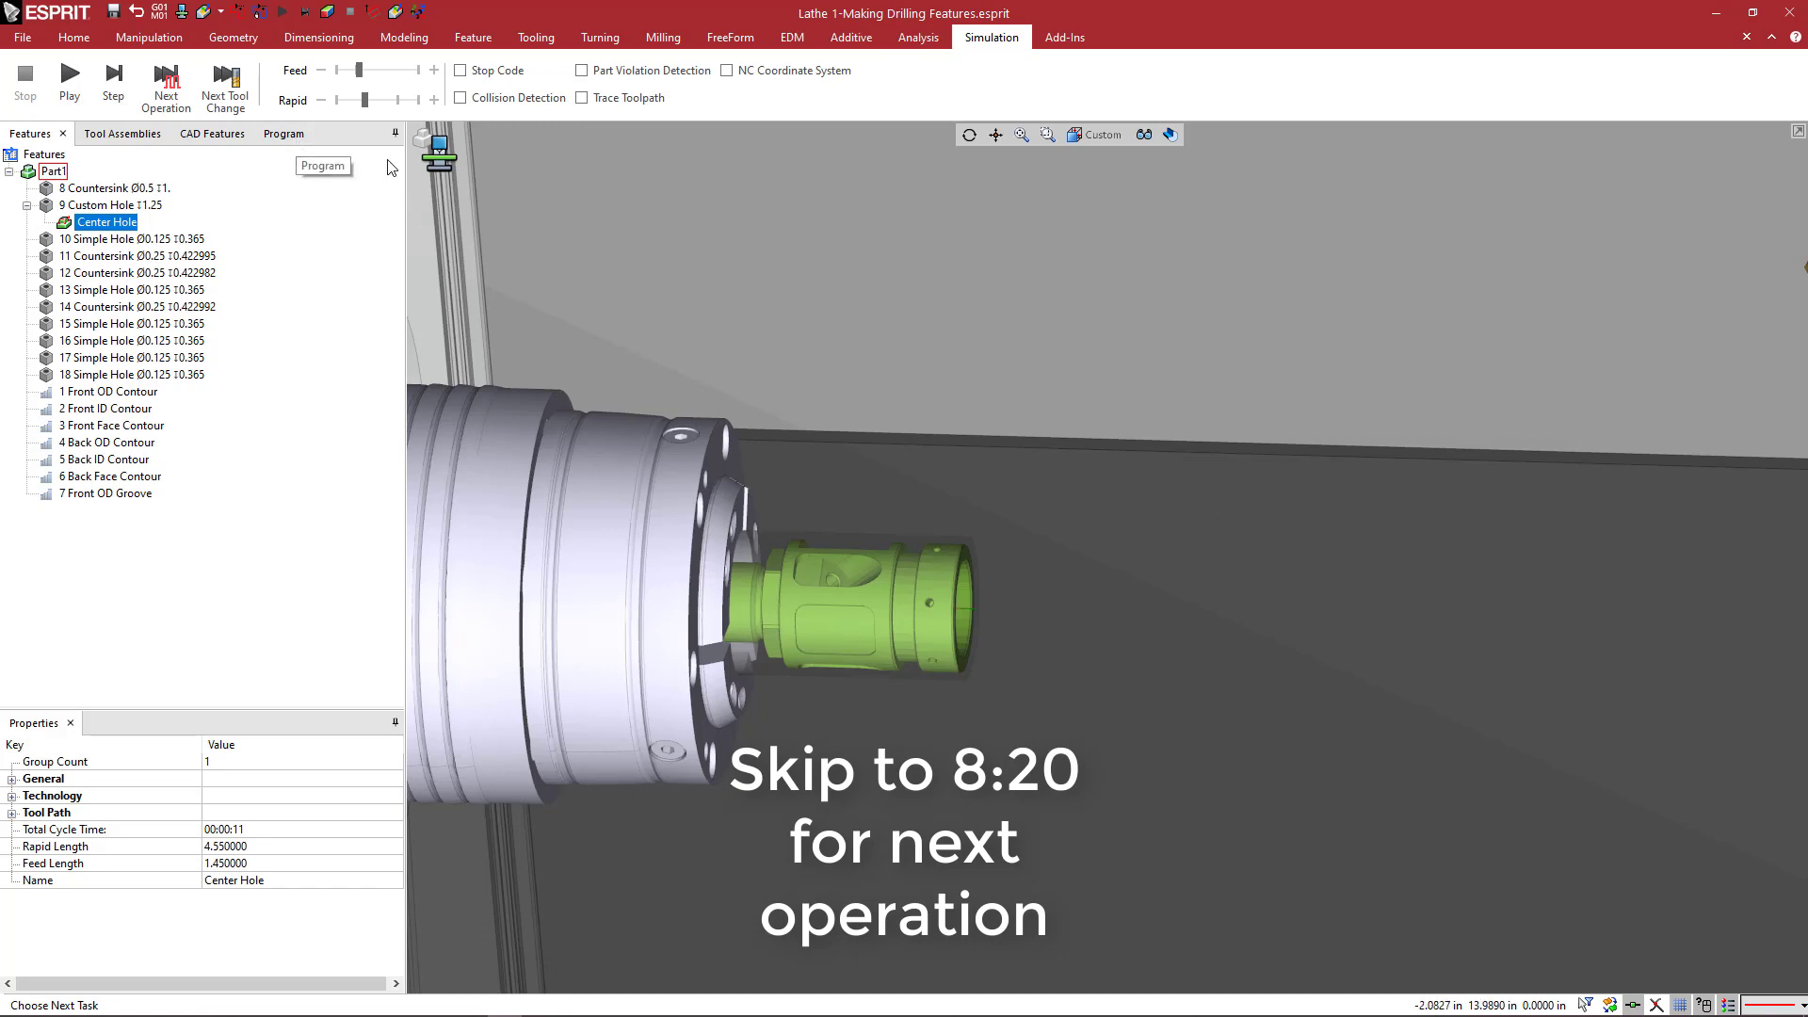
Step: List the program showing T3 DR 0.75 in Z with Center Hole between two links, in machine view
click(283, 134)
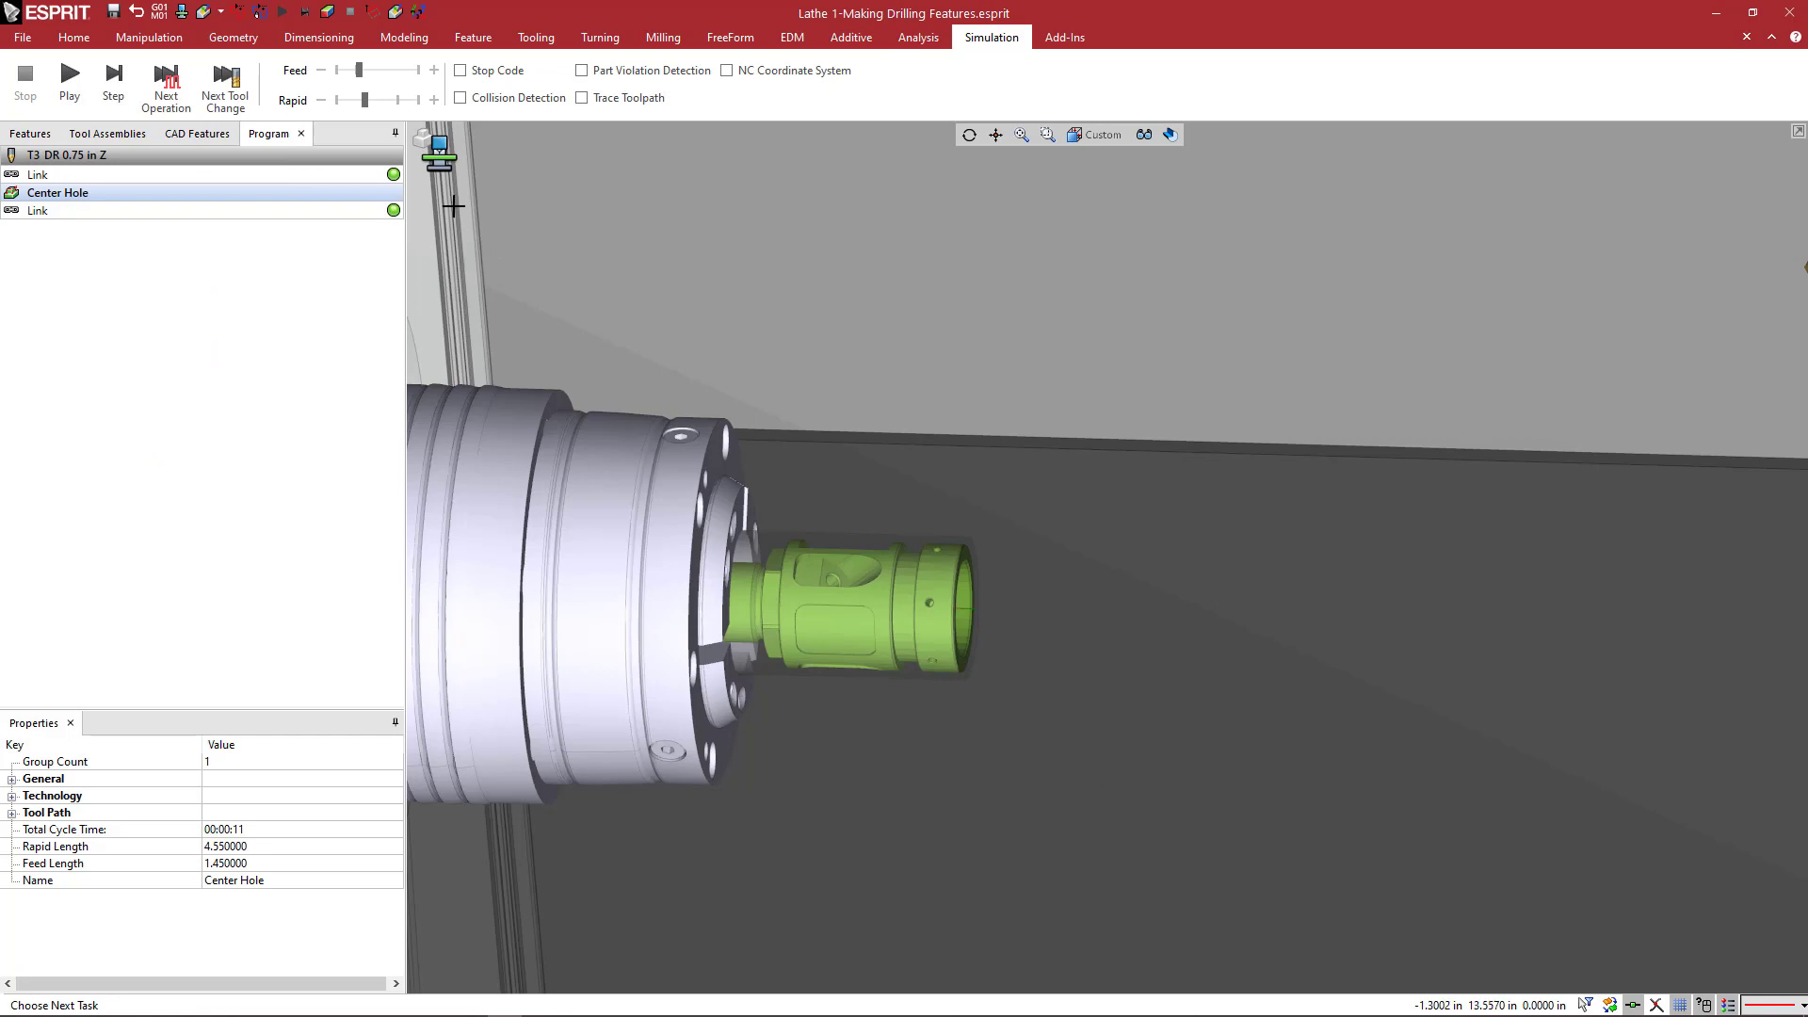
click(435, 152)
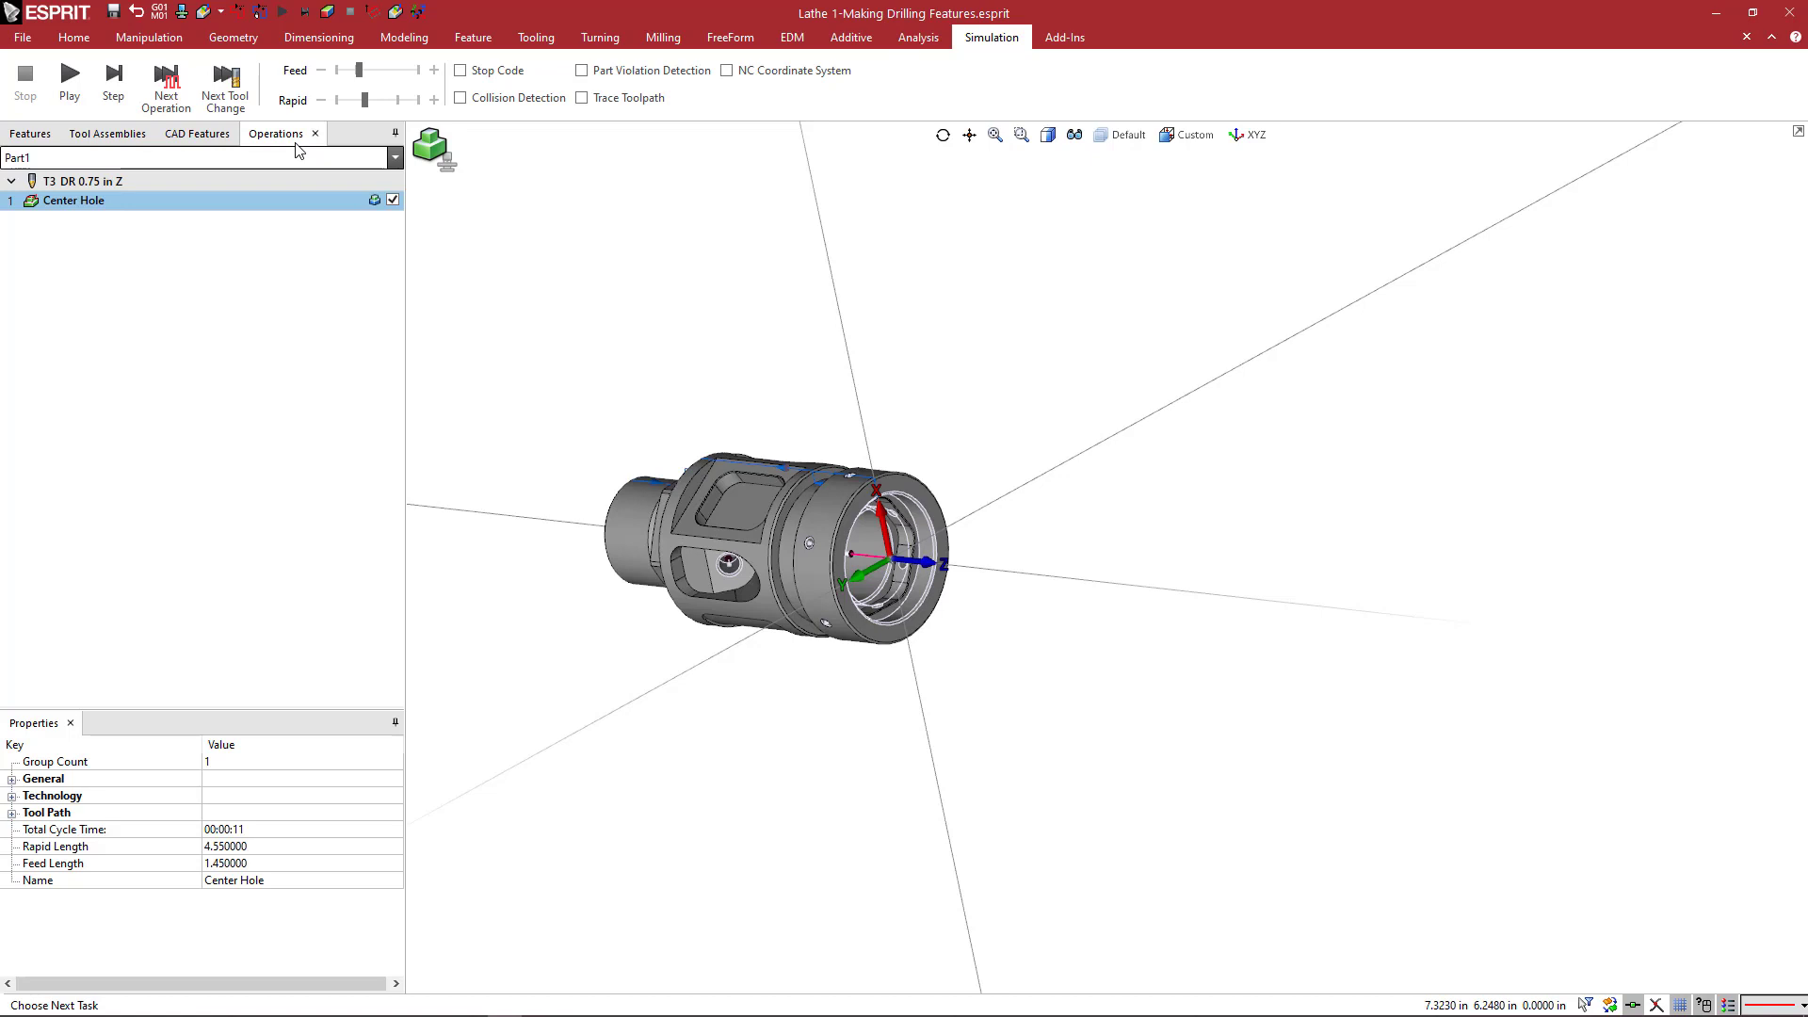
click(445, 166)
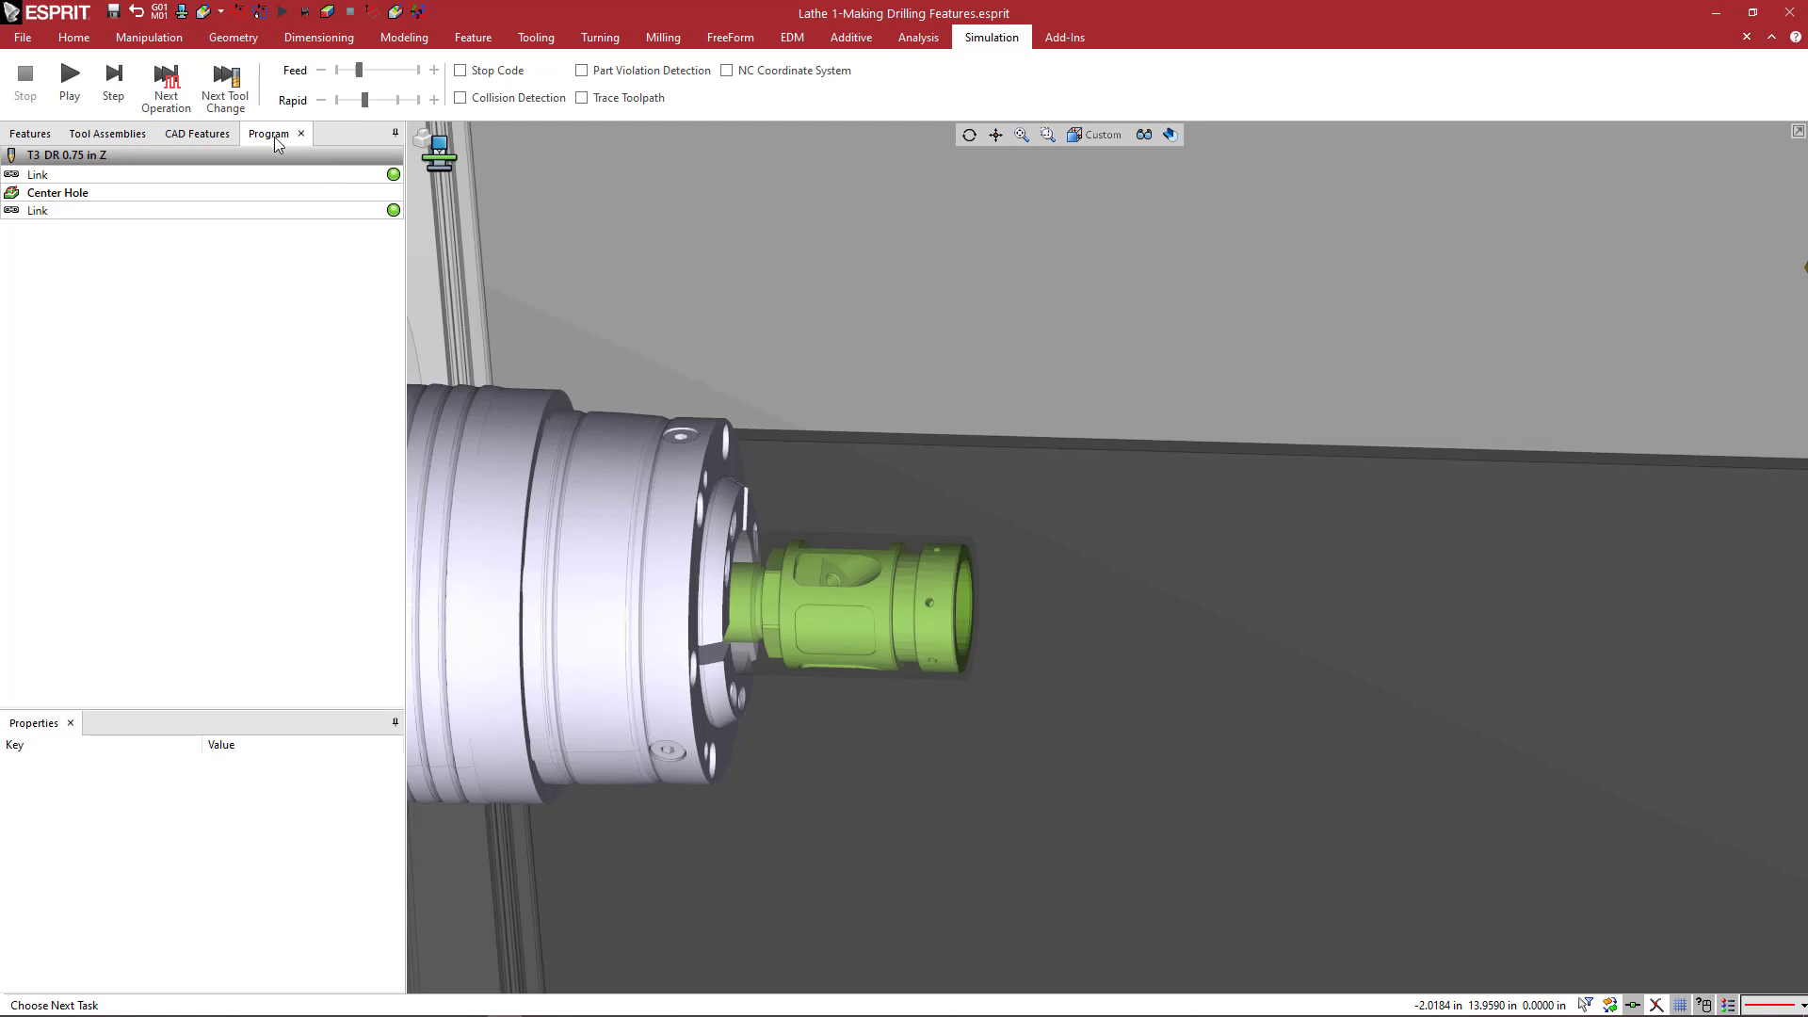
click(425, 146)
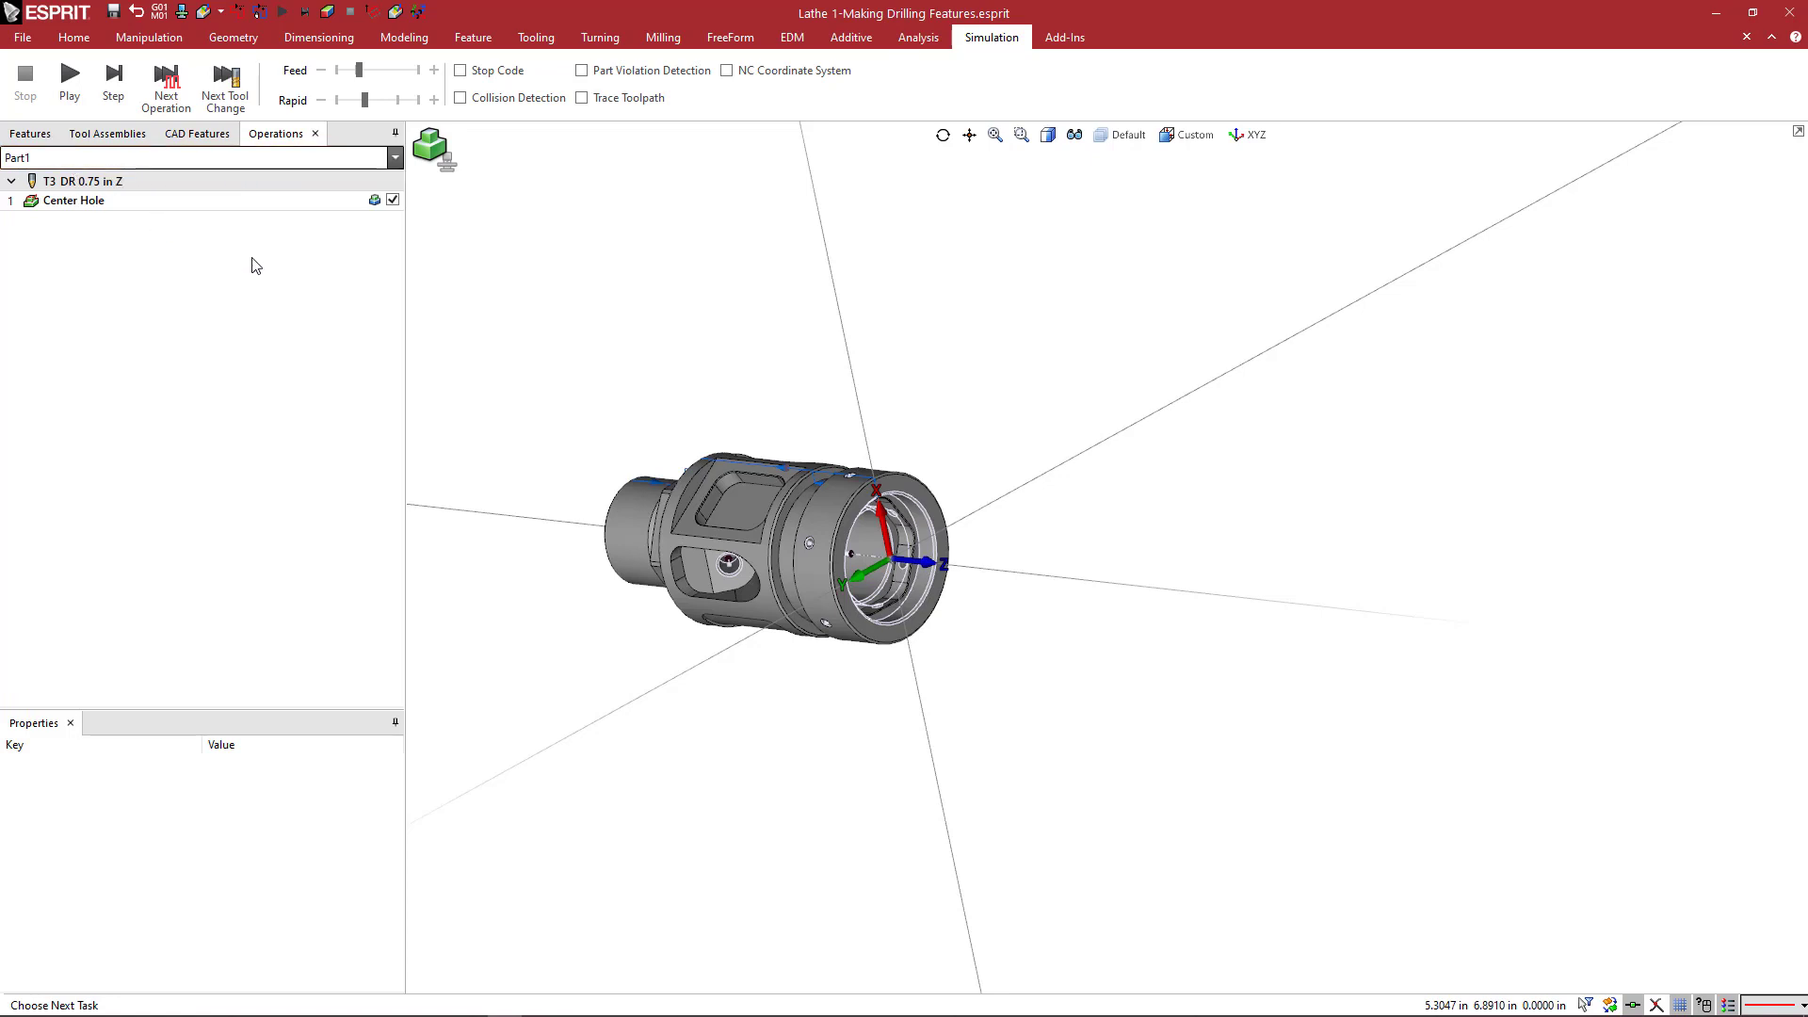
click(440, 154)
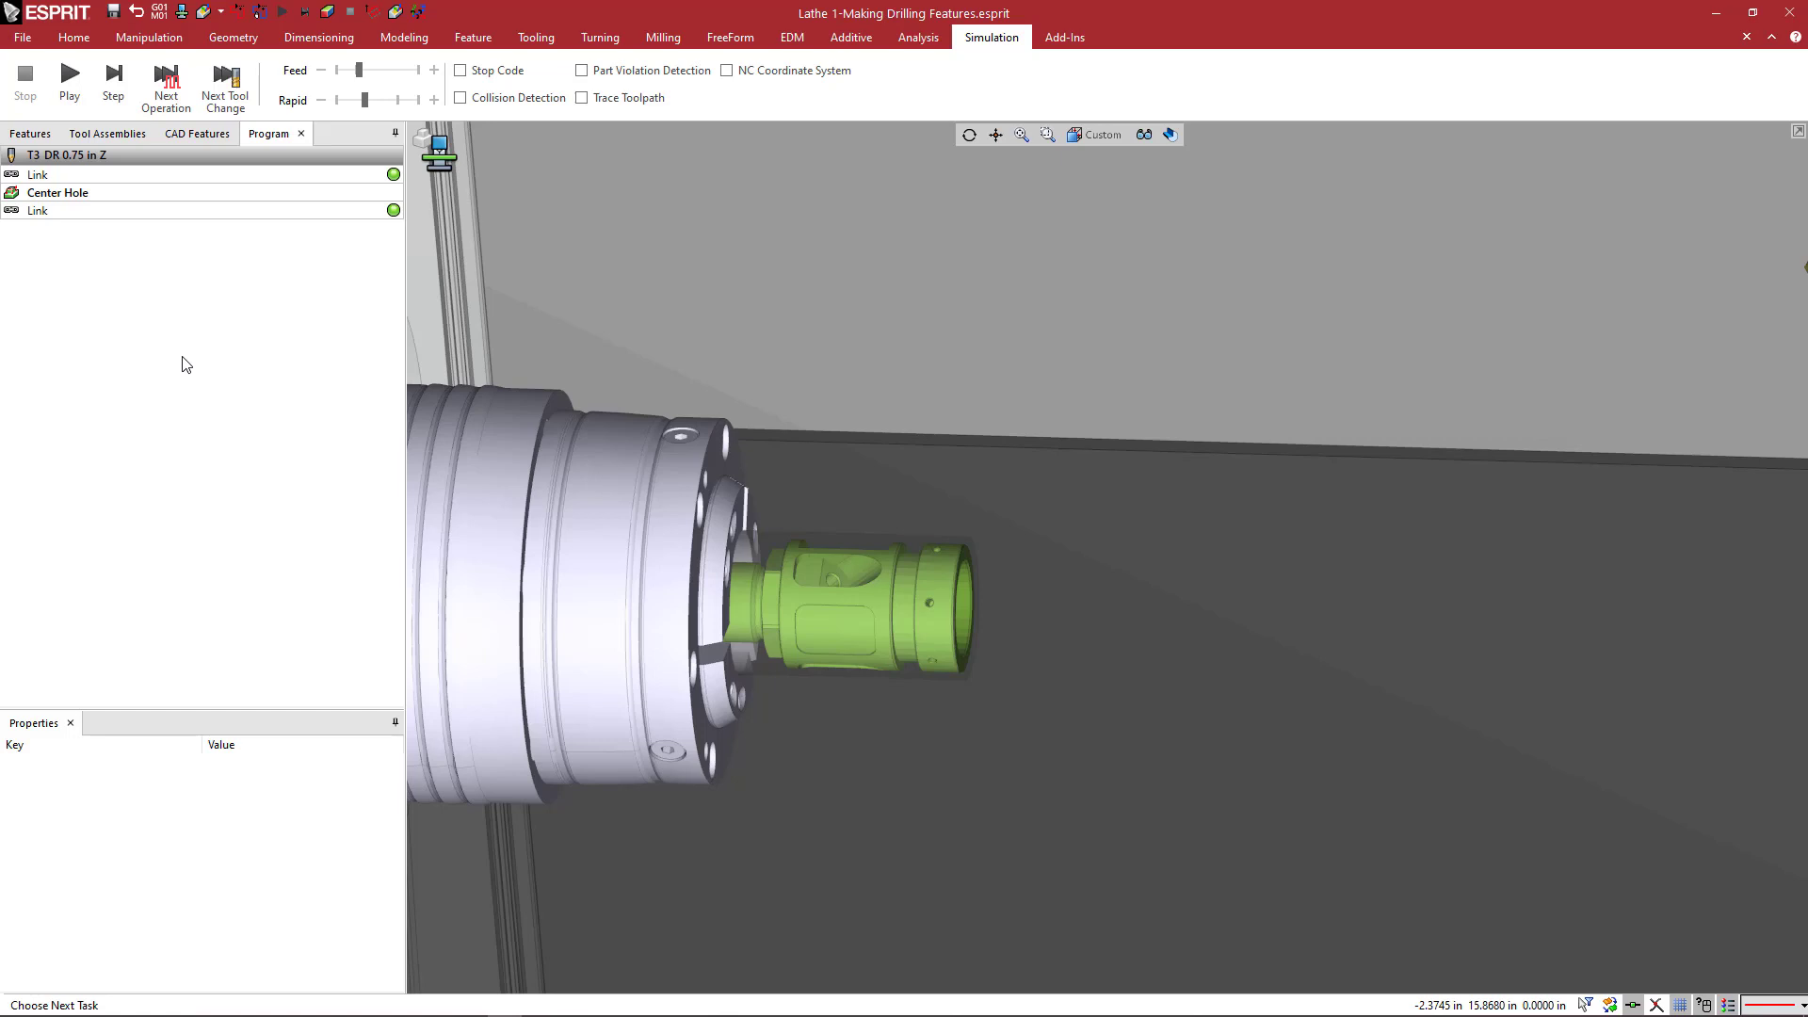
click(431, 148)
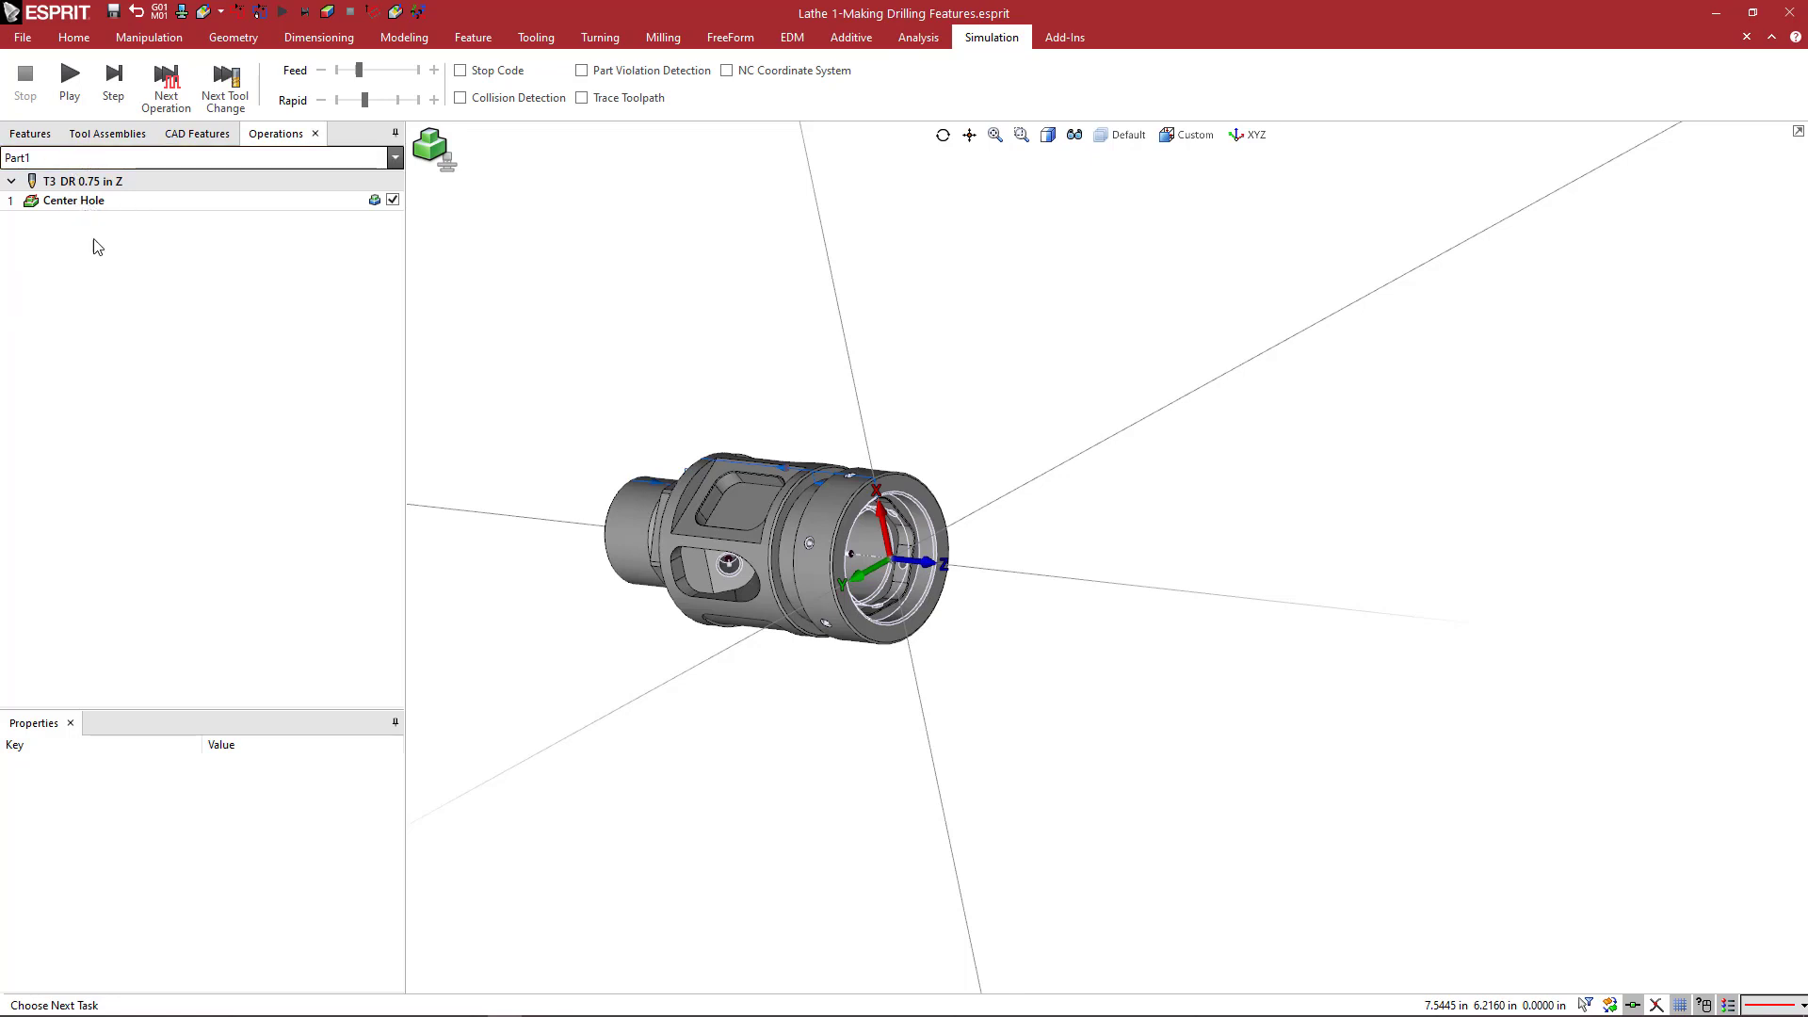
click(446, 166)
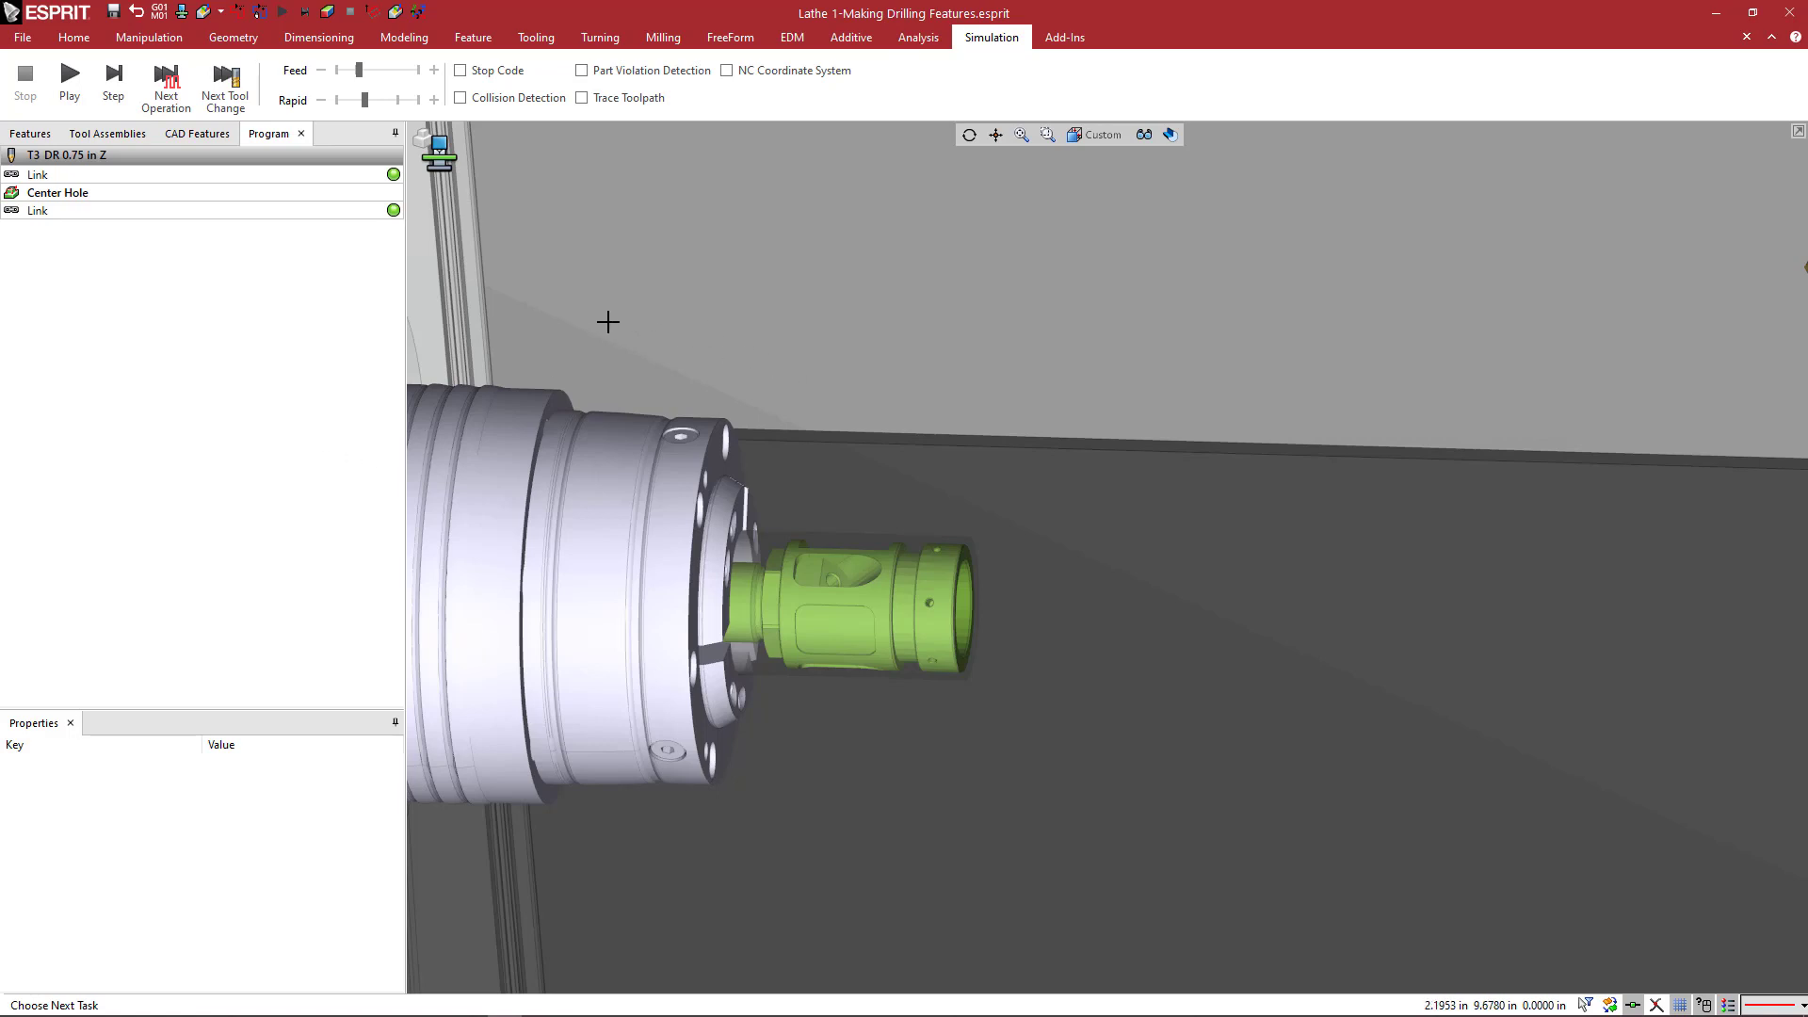
Step: Select the T3 DR 0.75 in Z tool in the program and zoom out to the turret
click(76, 175)
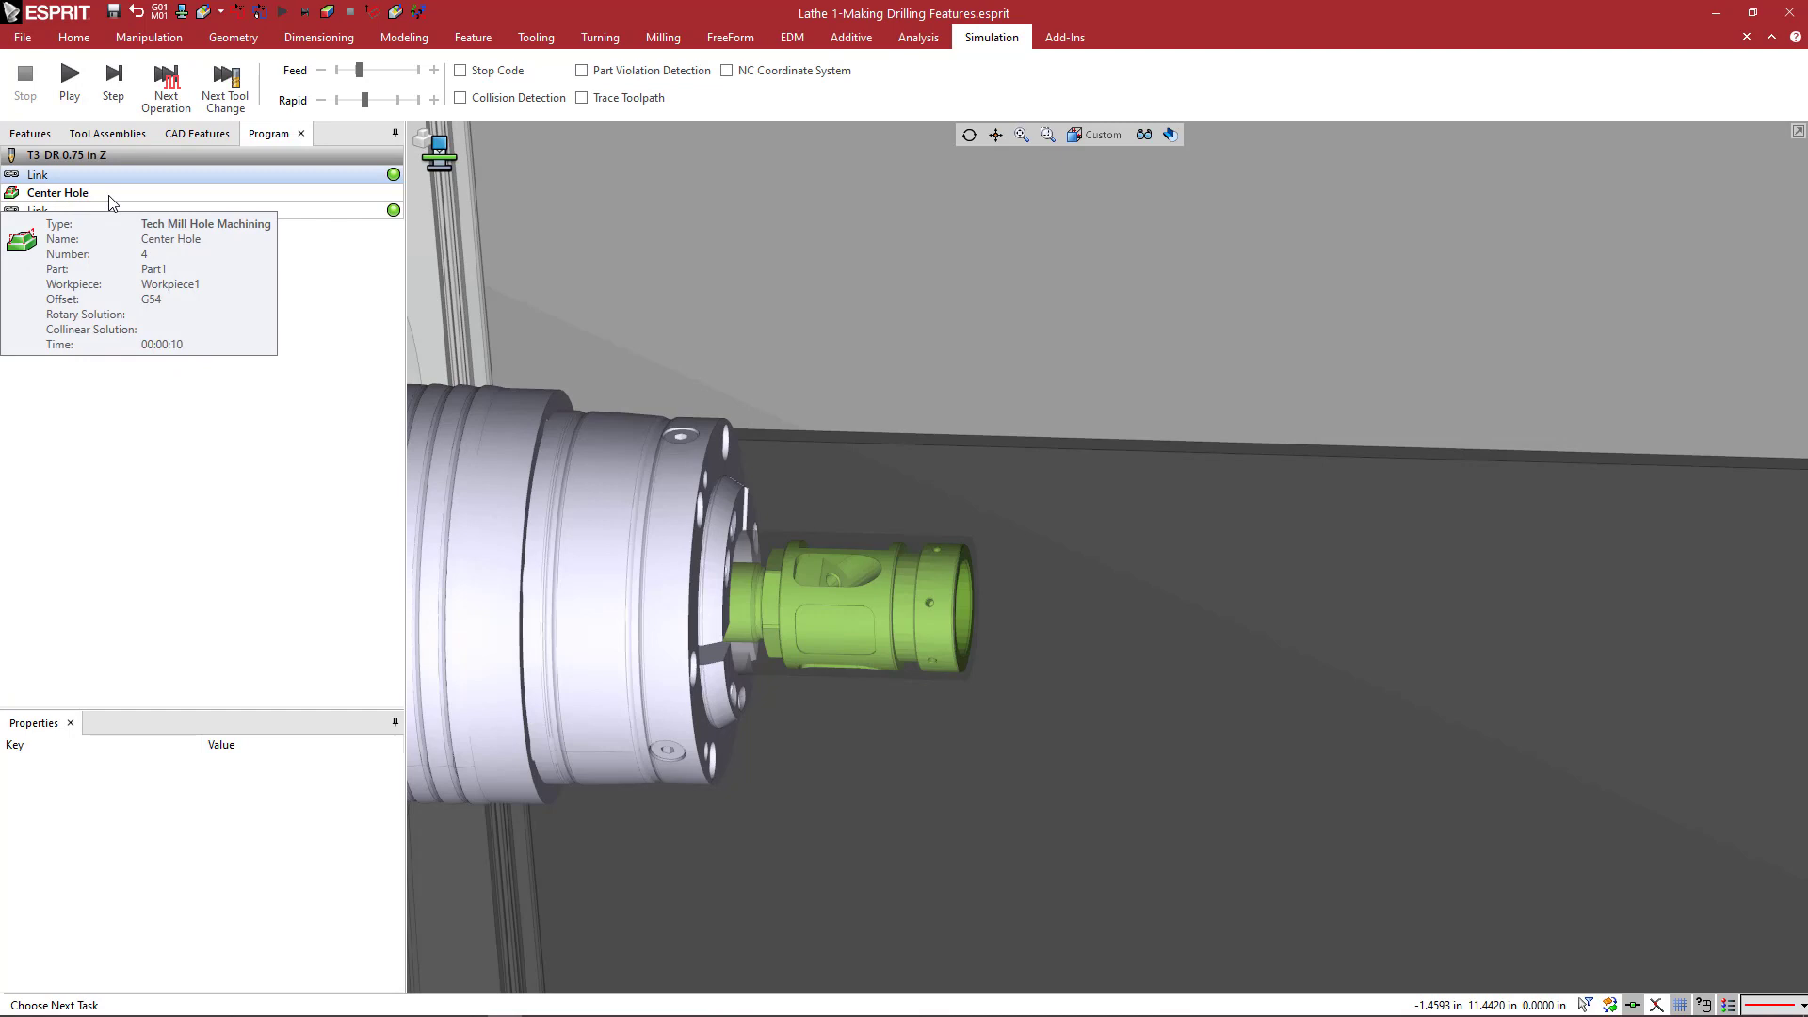
click(109, 196)
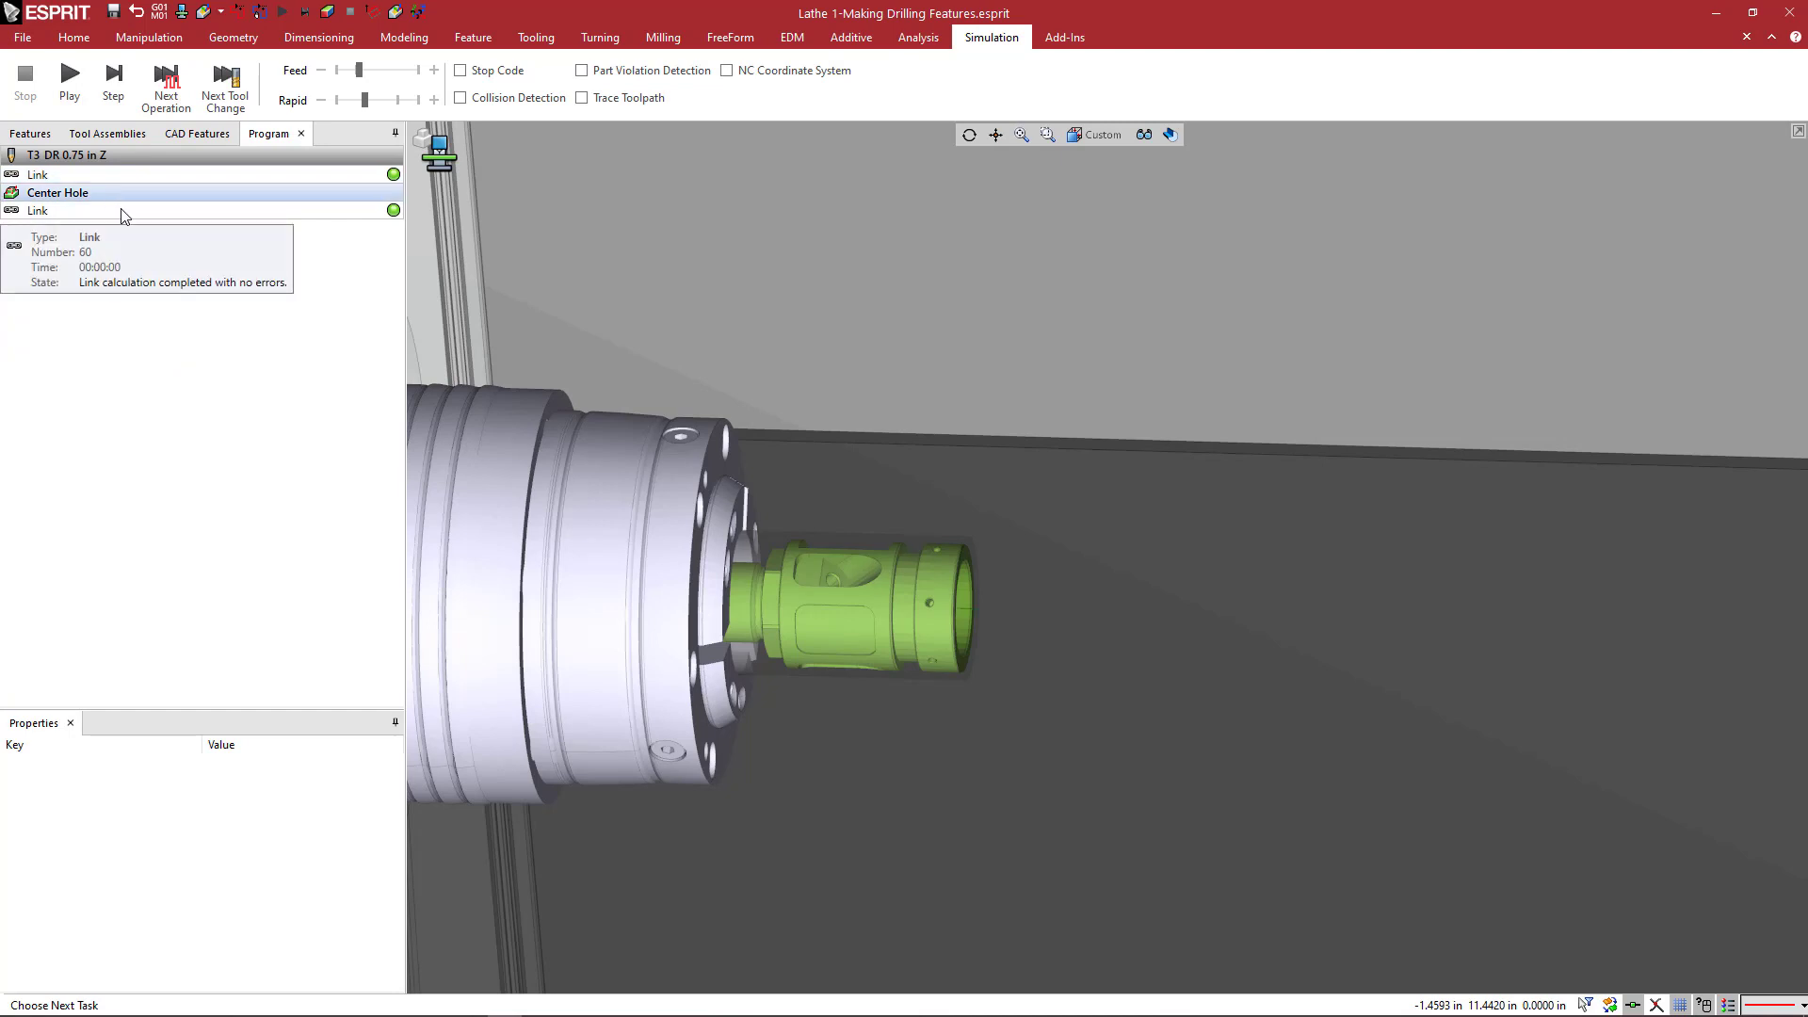
click(122, 210)
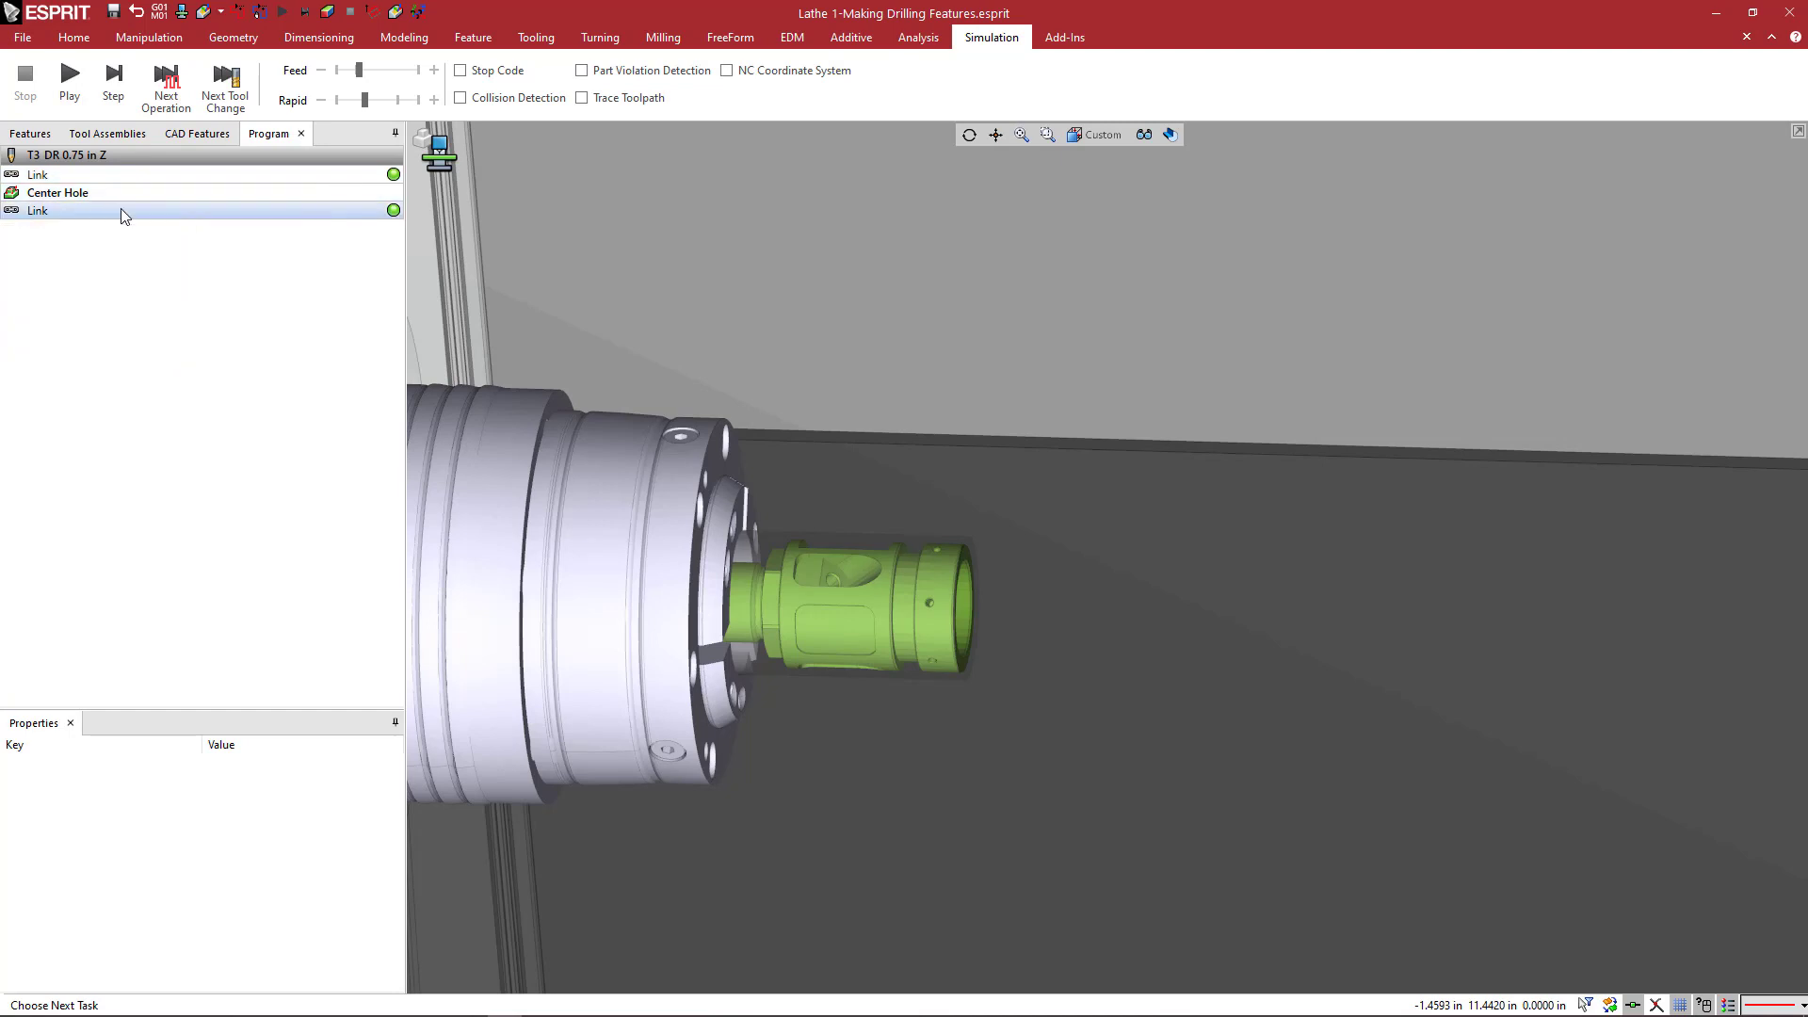
click(122, 157)
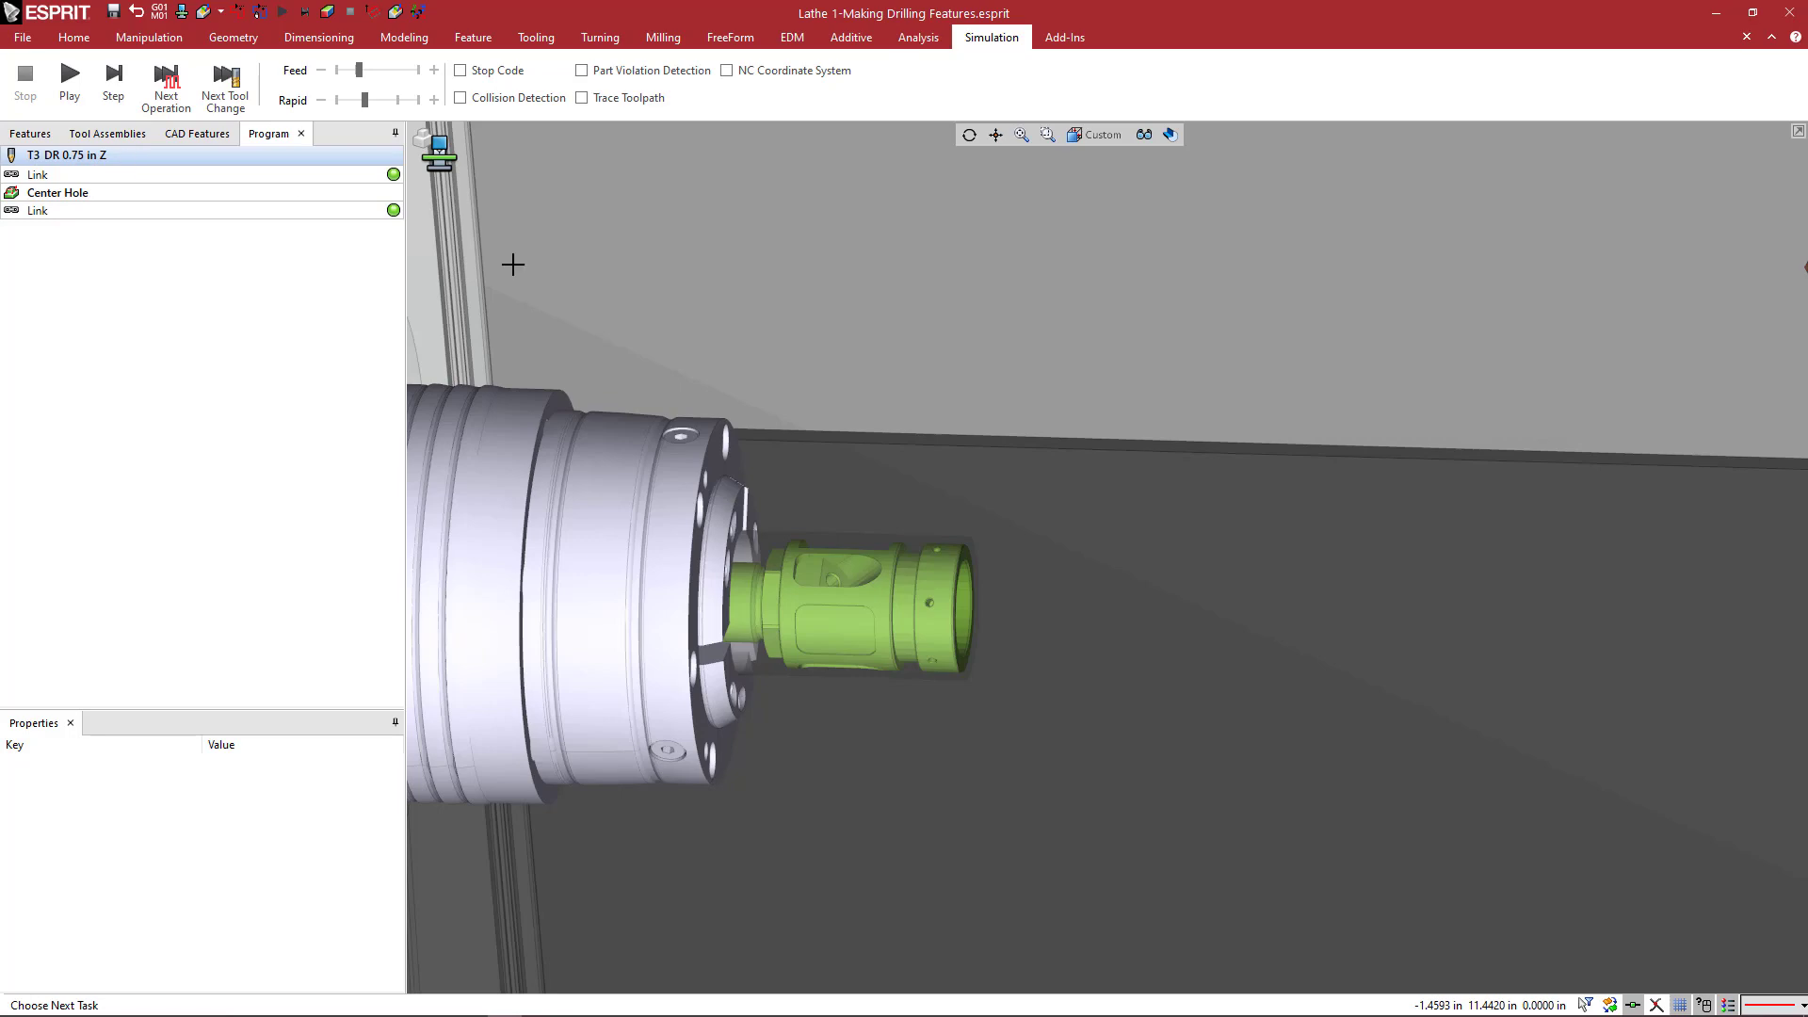
scroll(584, 325, down, 3)
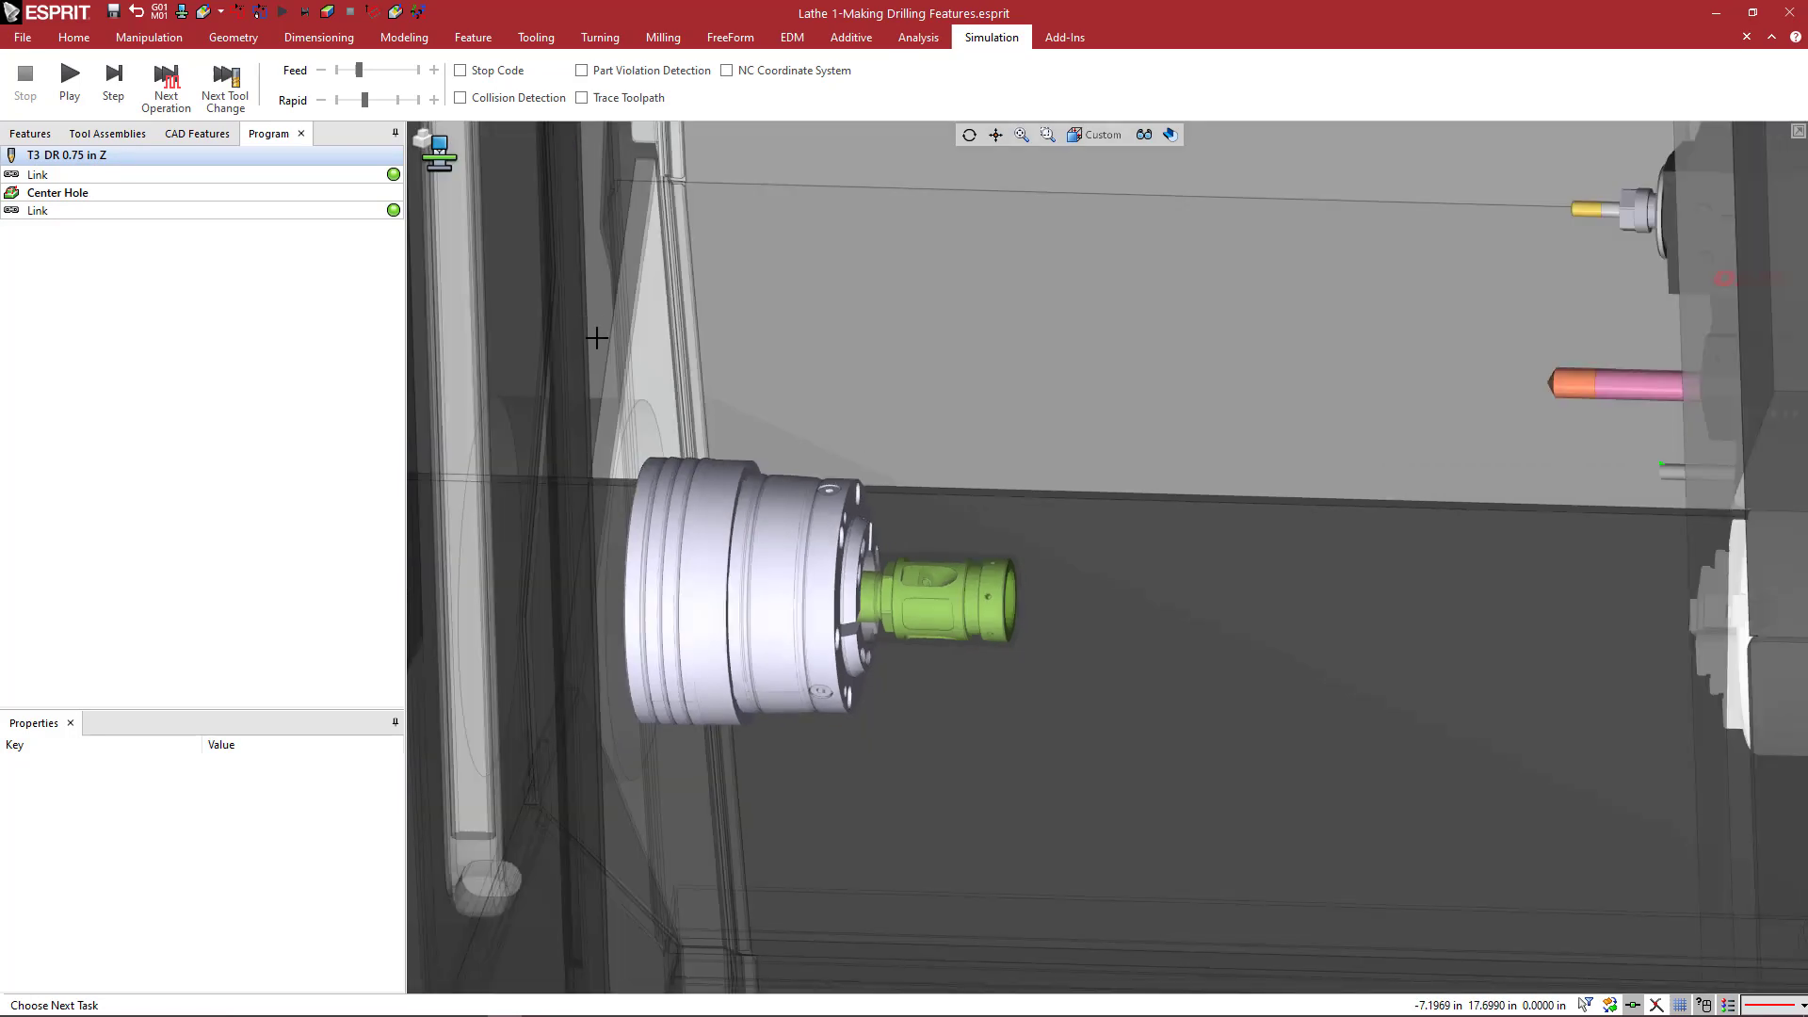
middle_drag(596, 337, 706, 357)
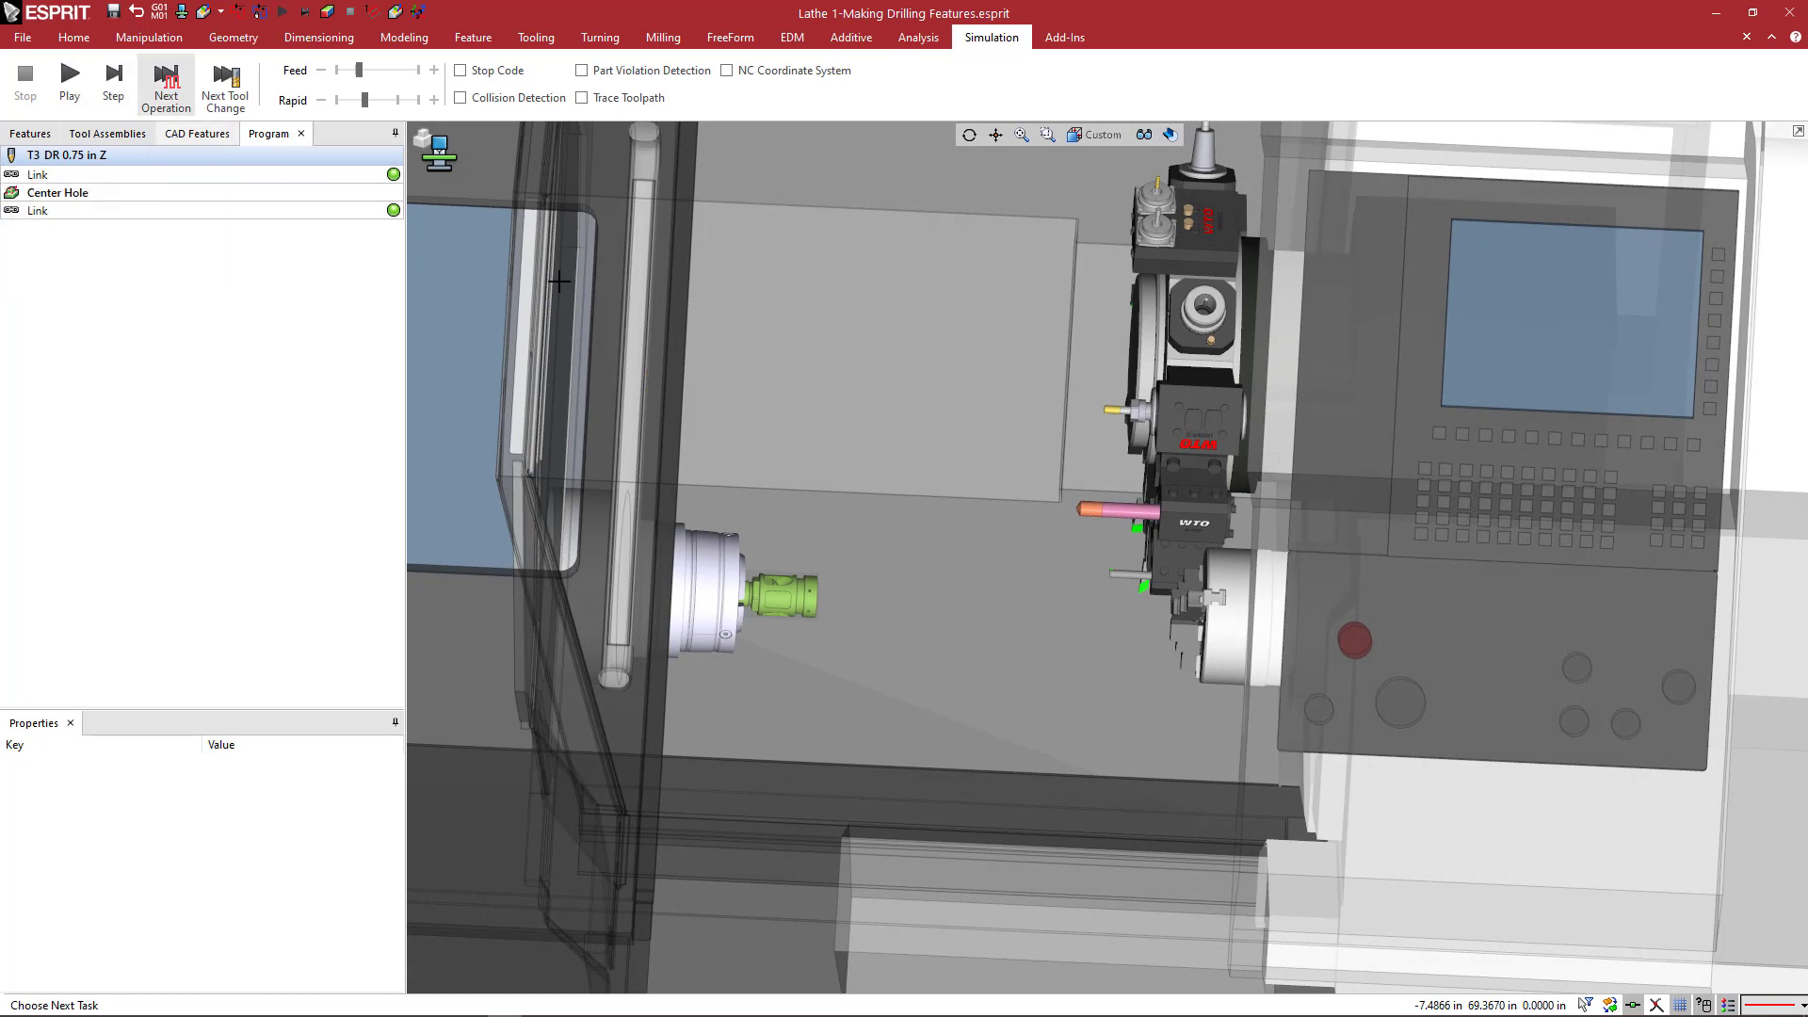
Step: Play the Center Hole drilling simulation through both links to 100% progress
click(71, 93)
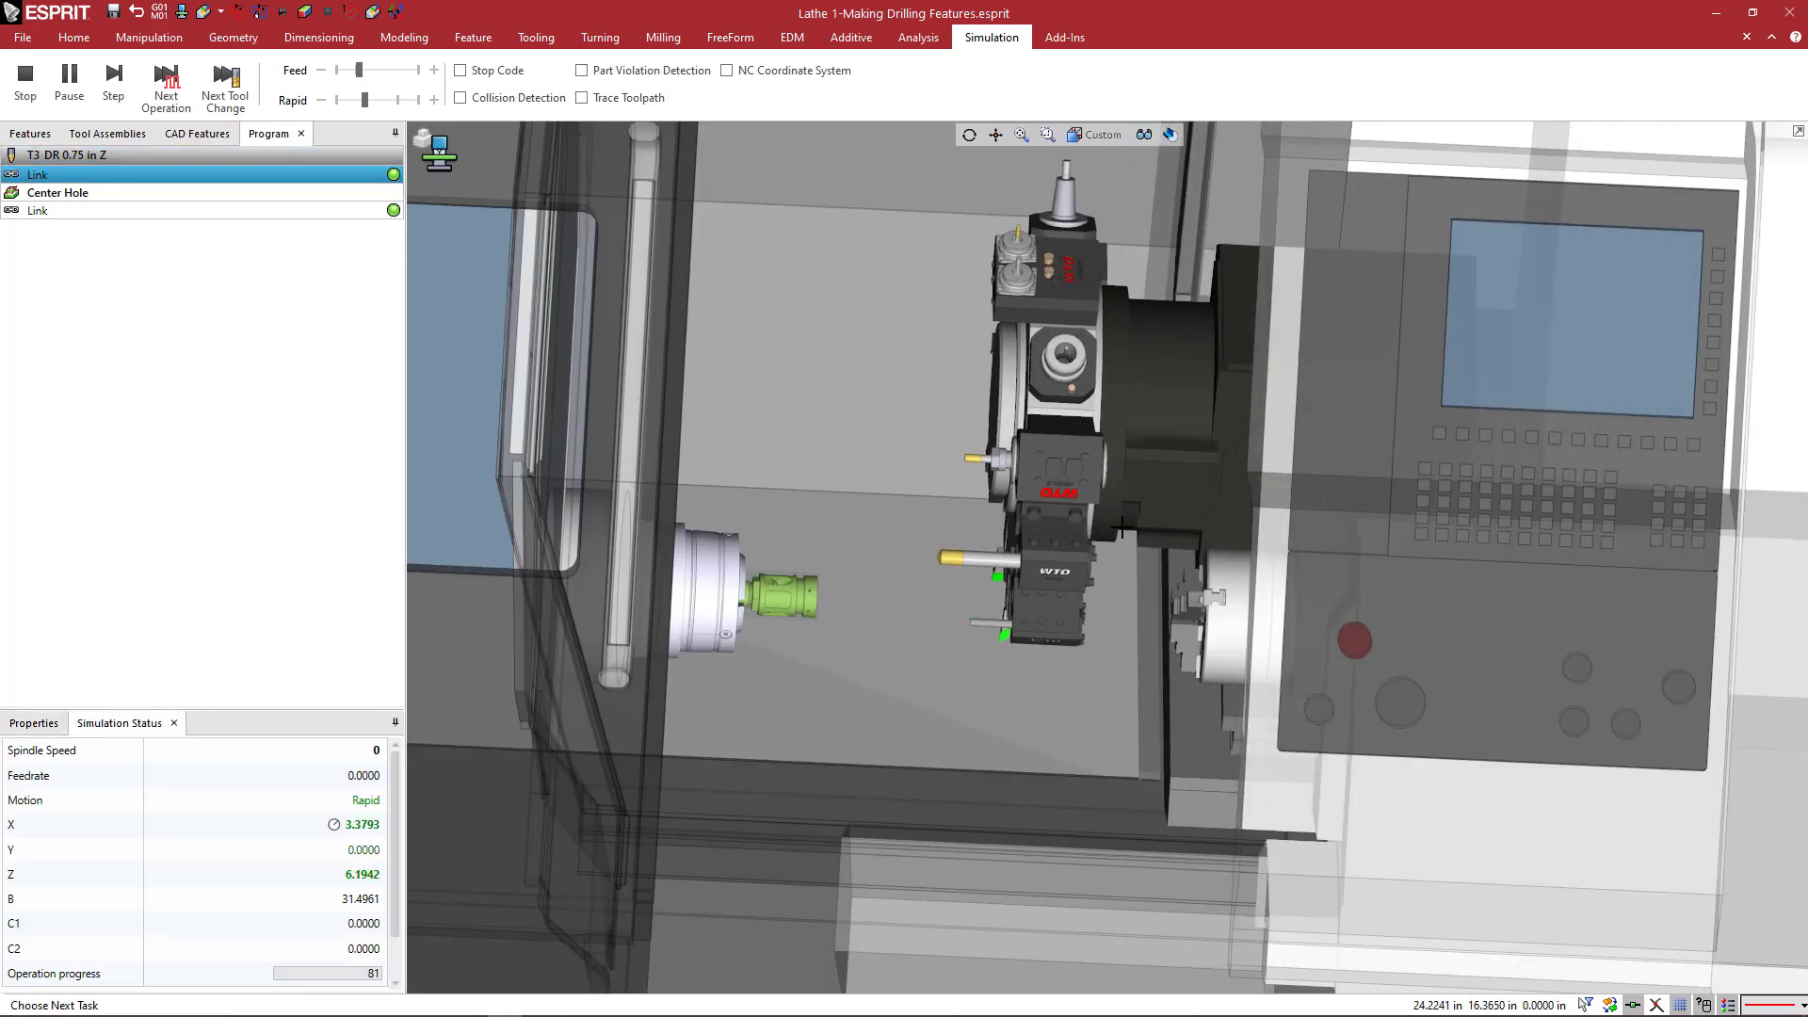
middle_drag(1162, 484, 1114, 533)
scroll(796, 618, up, 5)
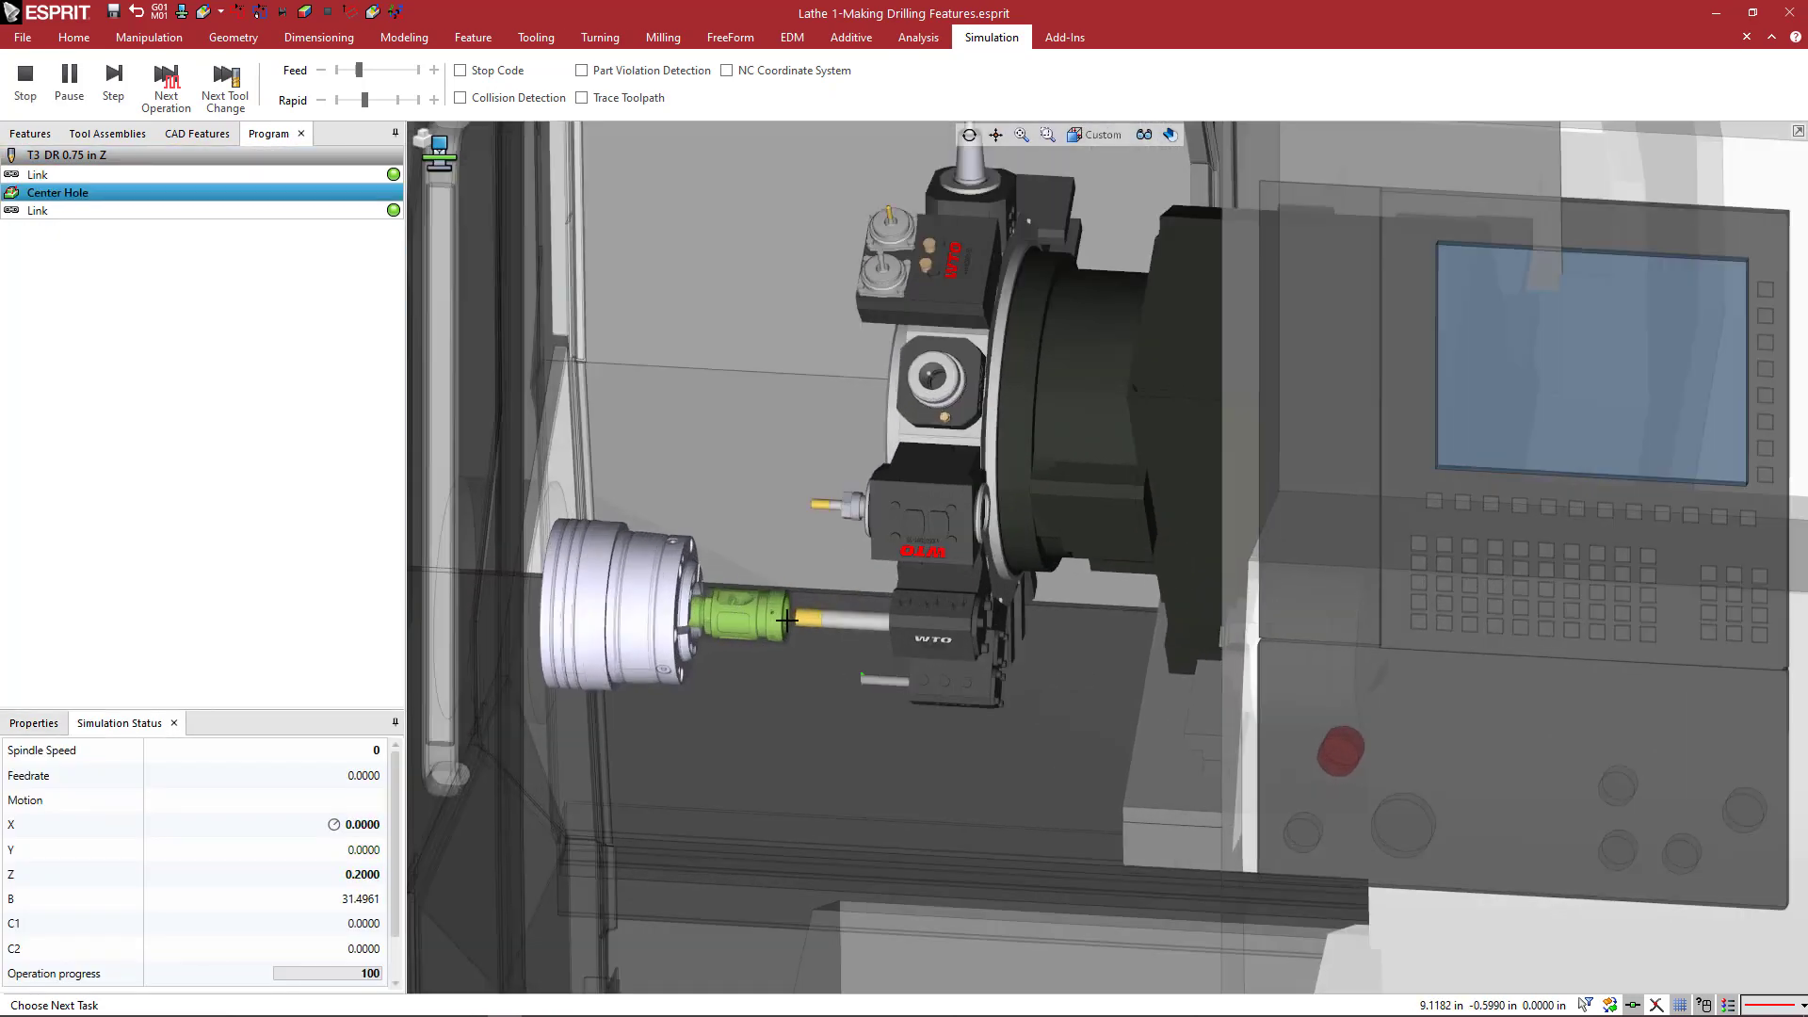
scroll(796, 618, up, 2)
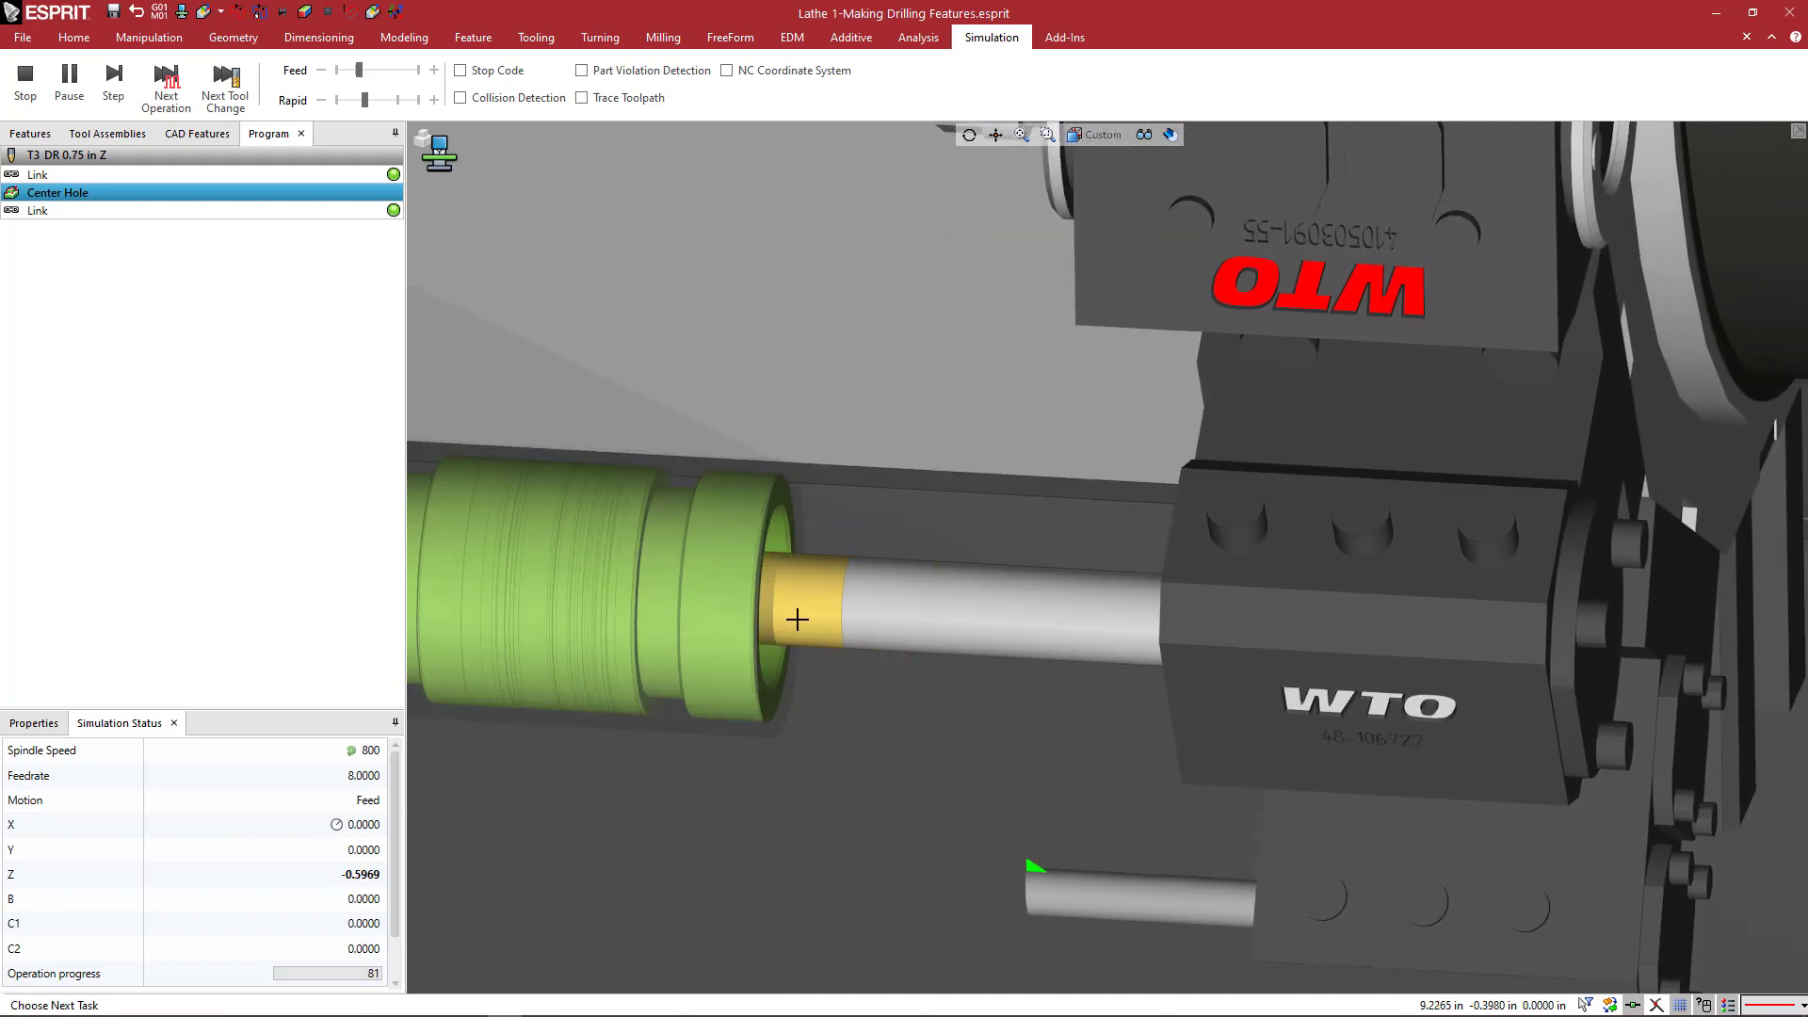
scroll(797, 618, down, 5)
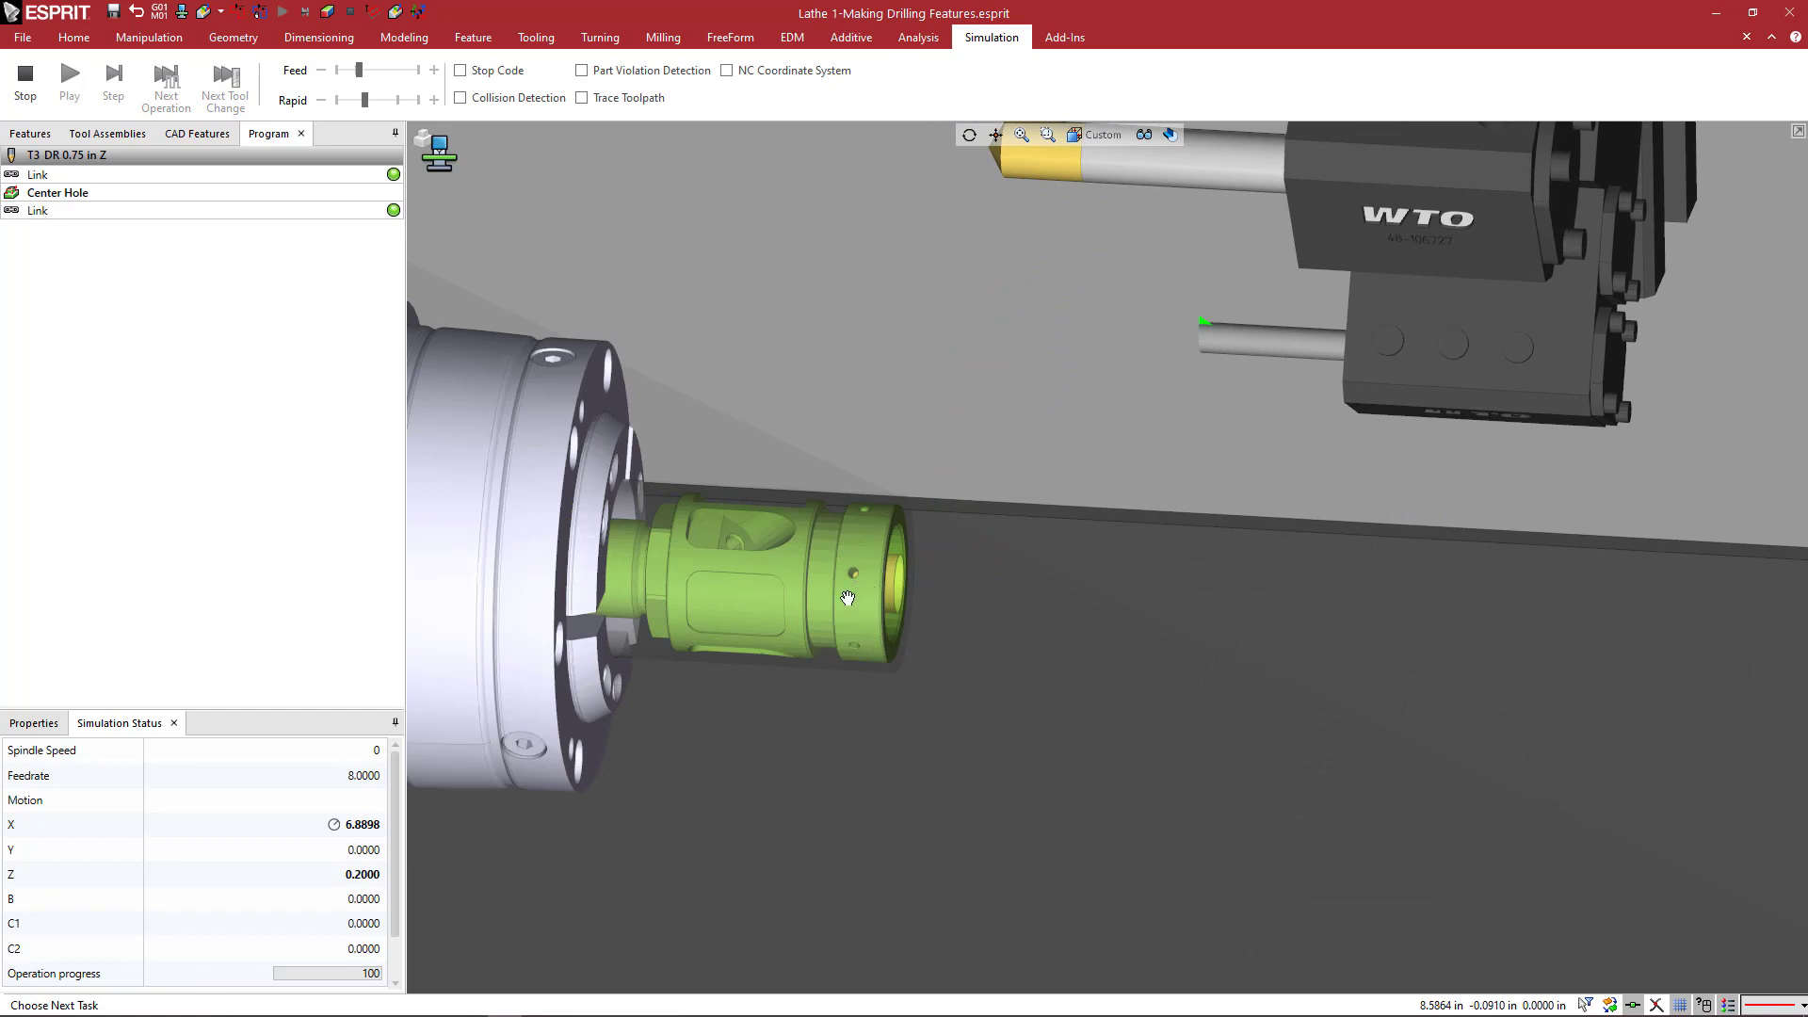
scroll(781, 664, down, 2)
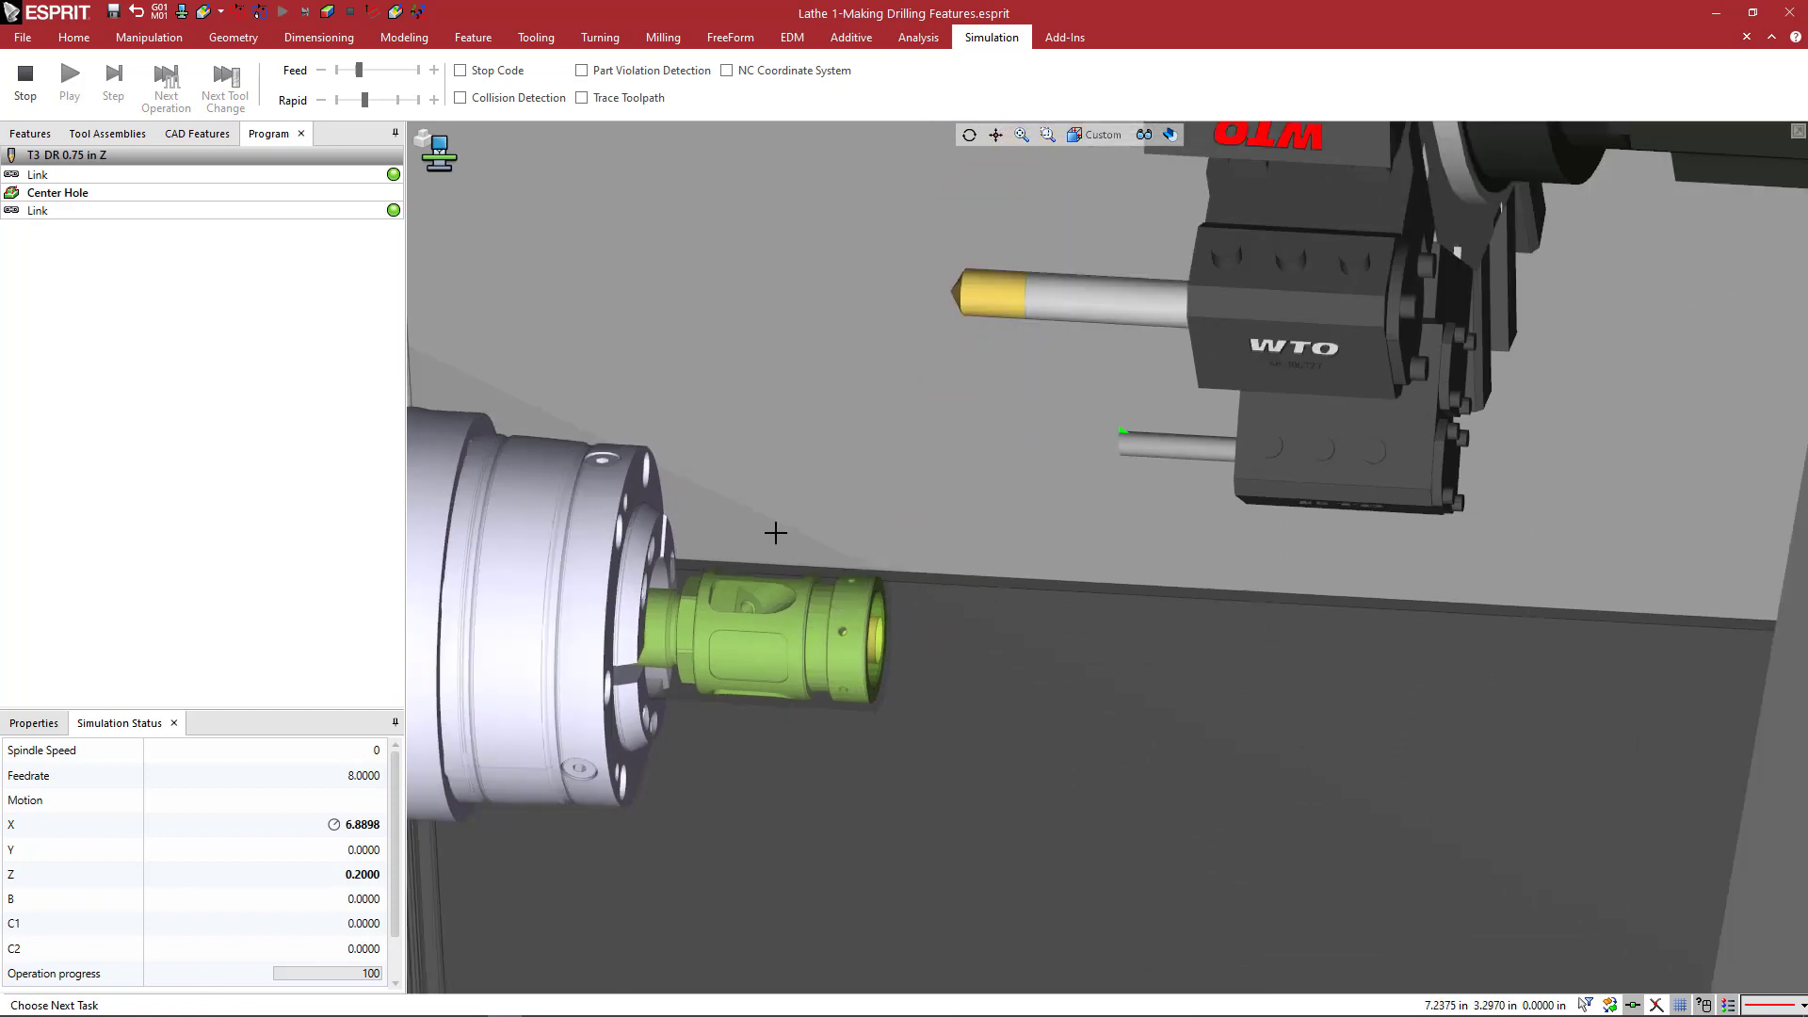
Step: Reset the simulation, step through the Center Hole operation, then exit the run
click(25, 82)
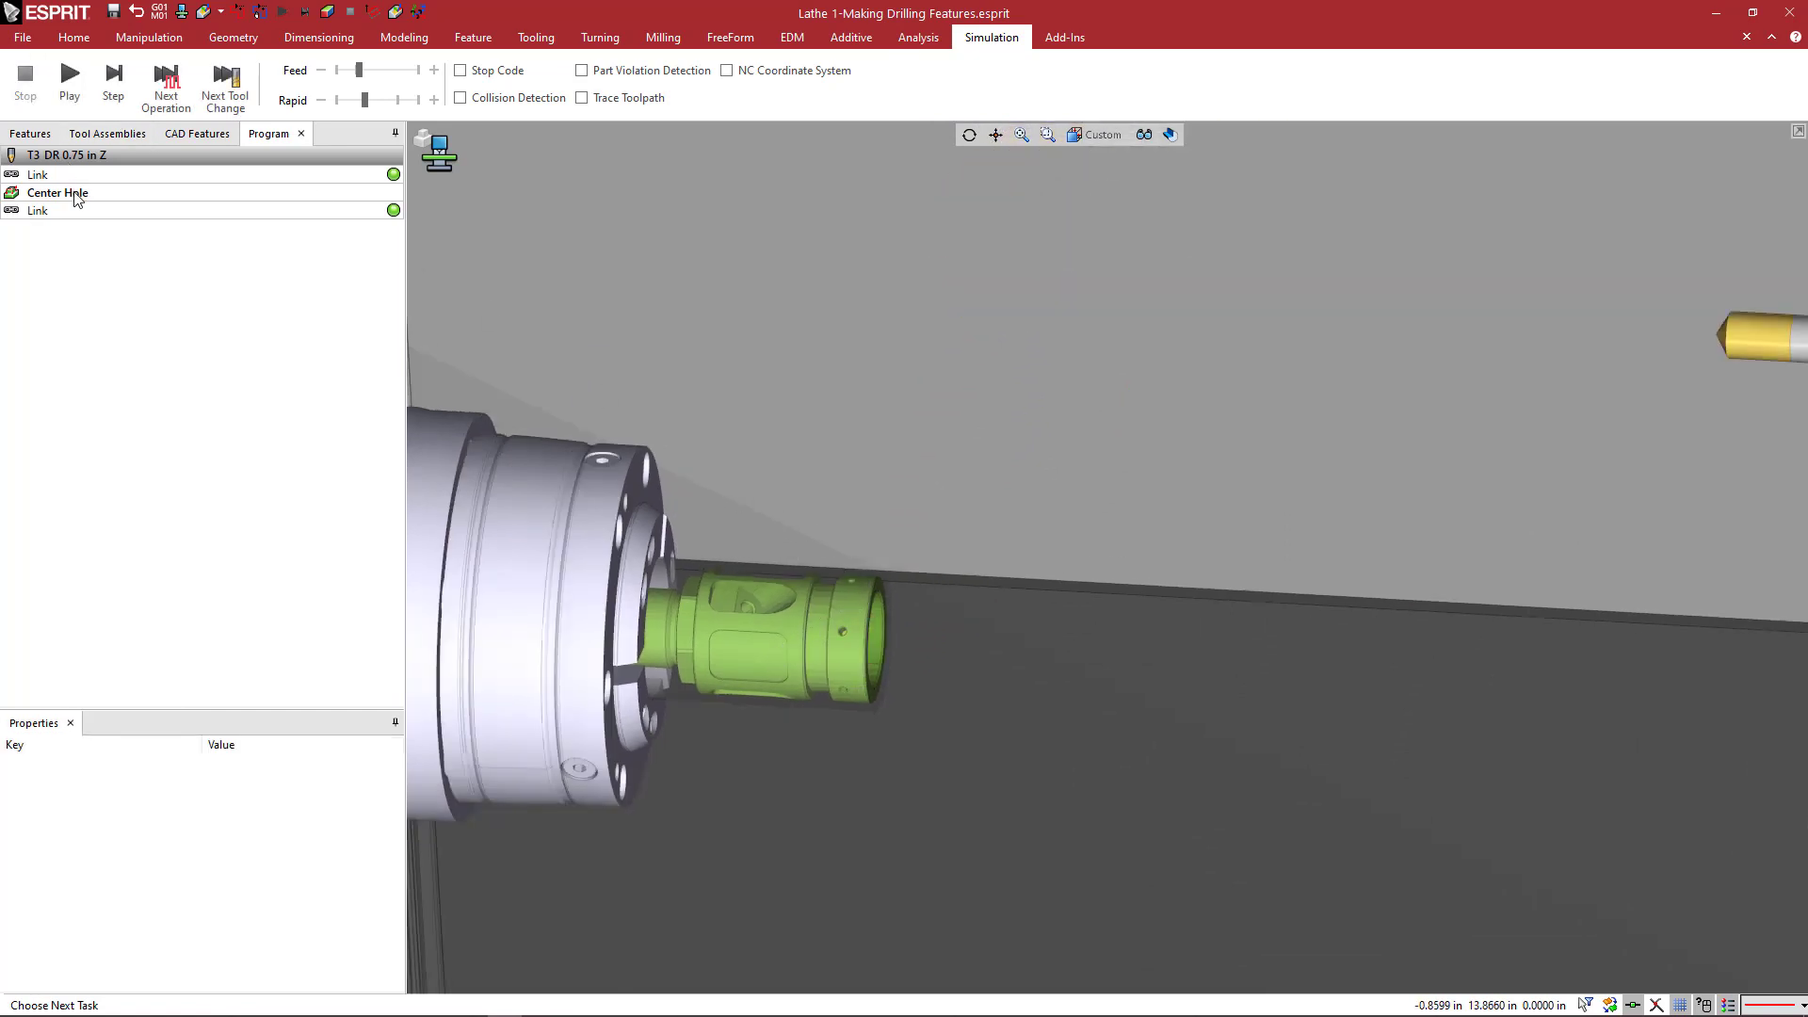
click(79, 198)
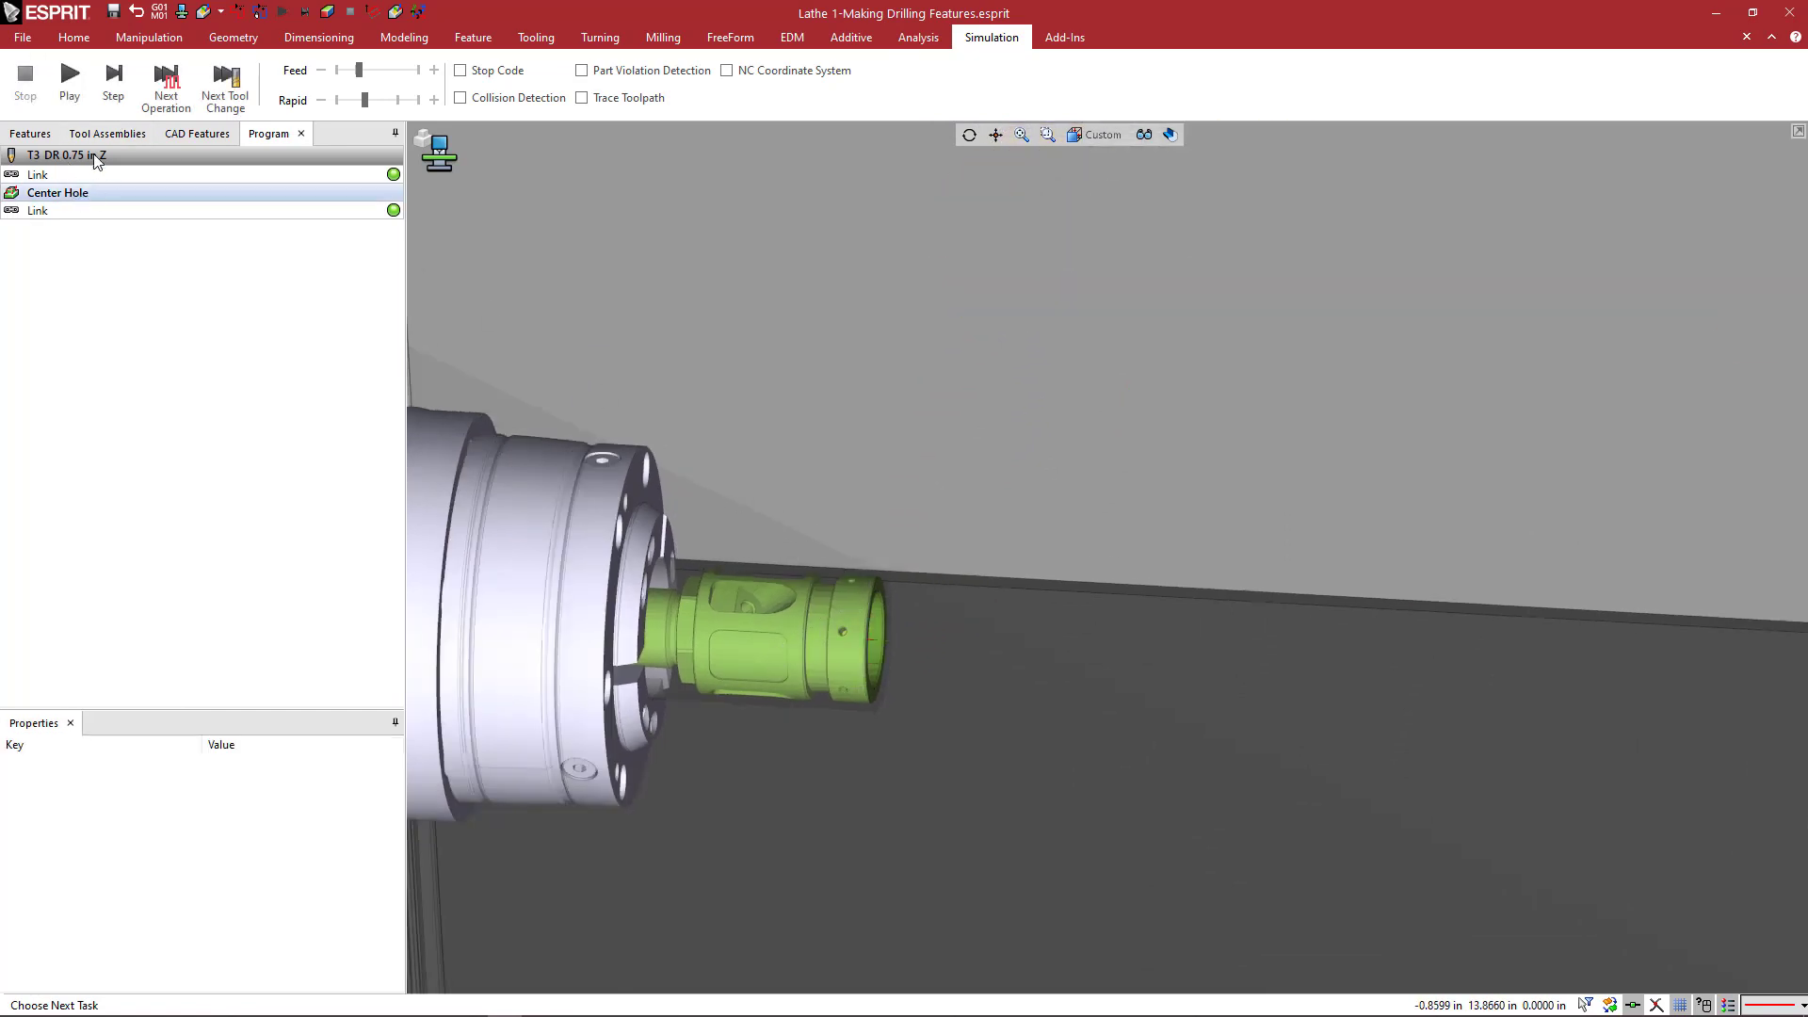
click(111, 83)
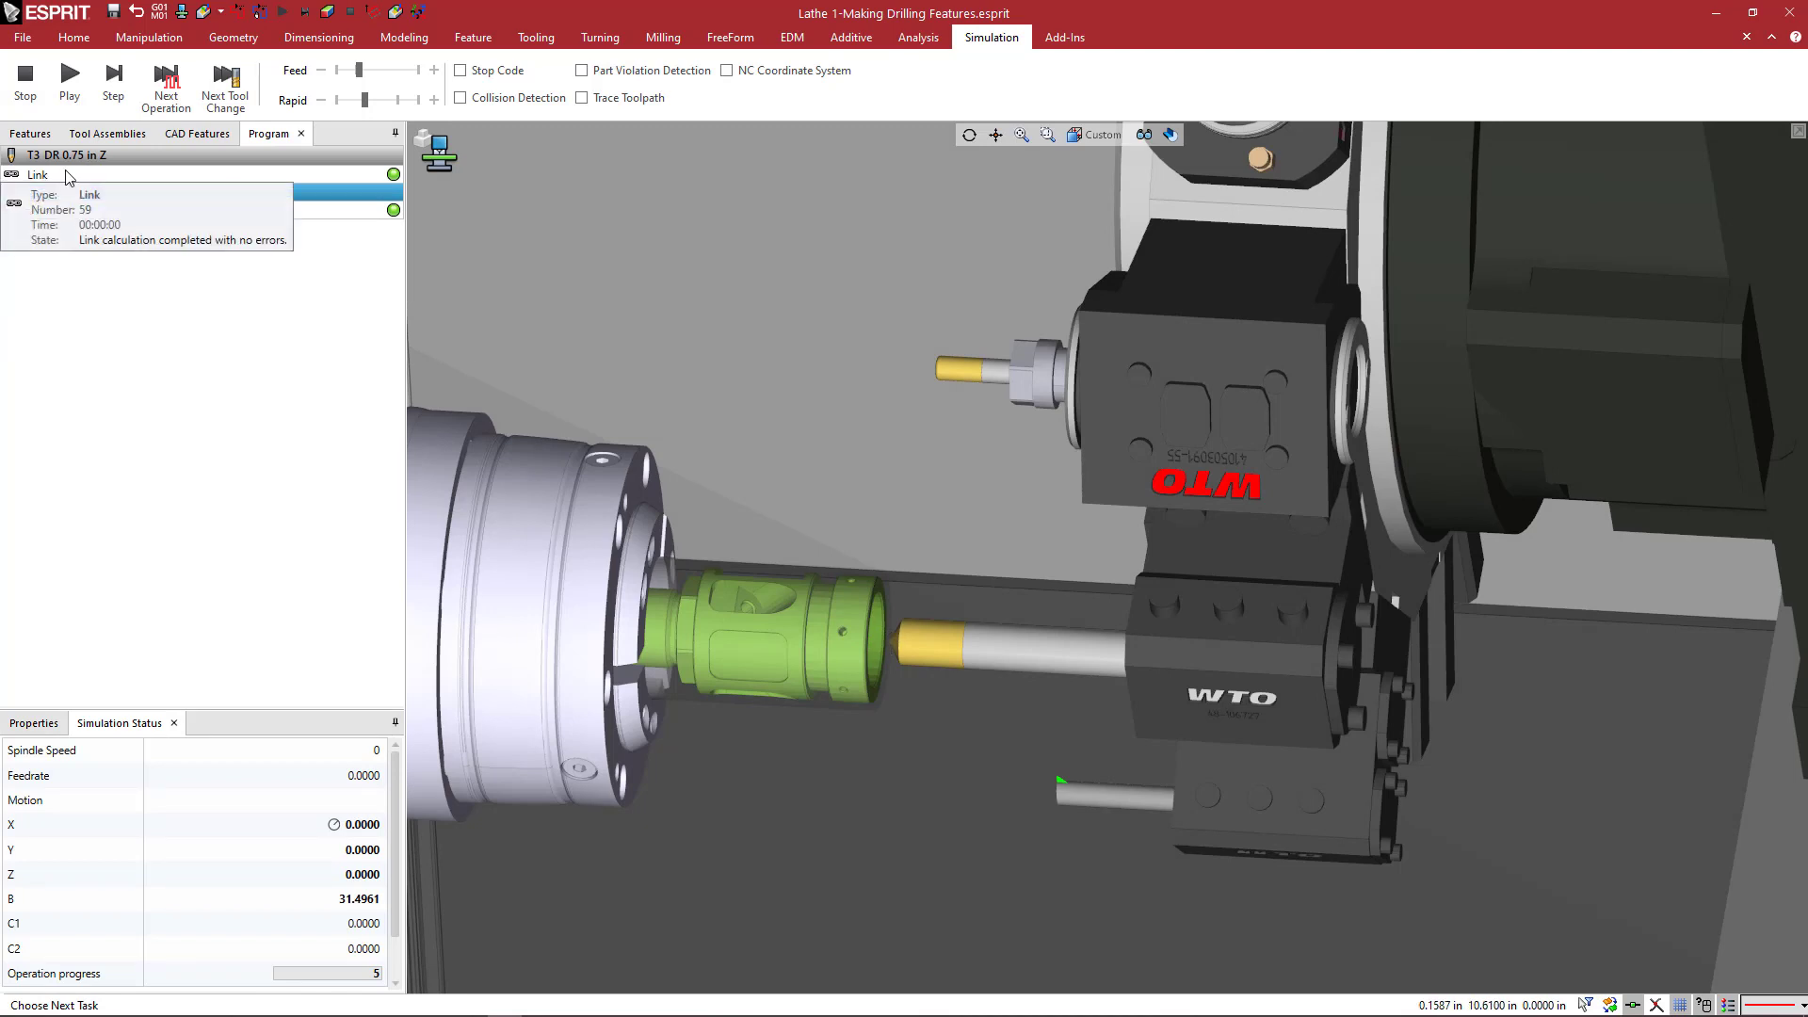
key(Escape)
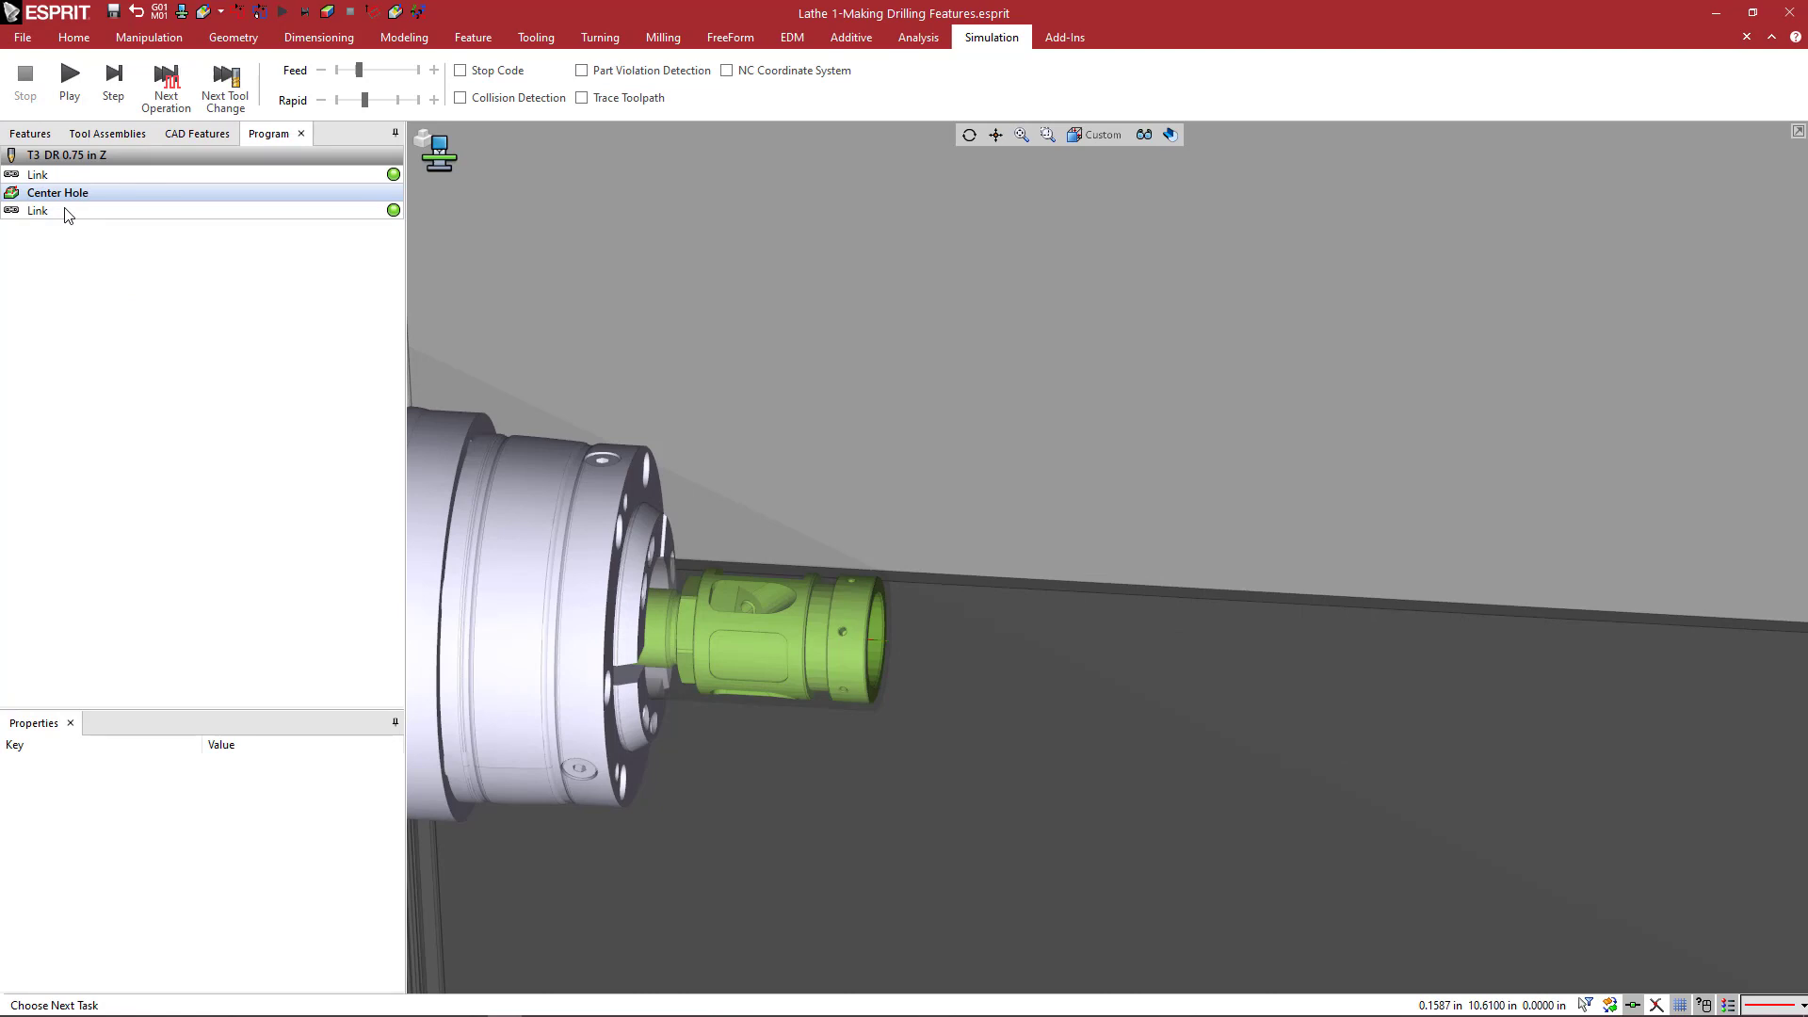
Step: Step twice through the final Link move and zoom in on the drilled front face
click(66, 212)
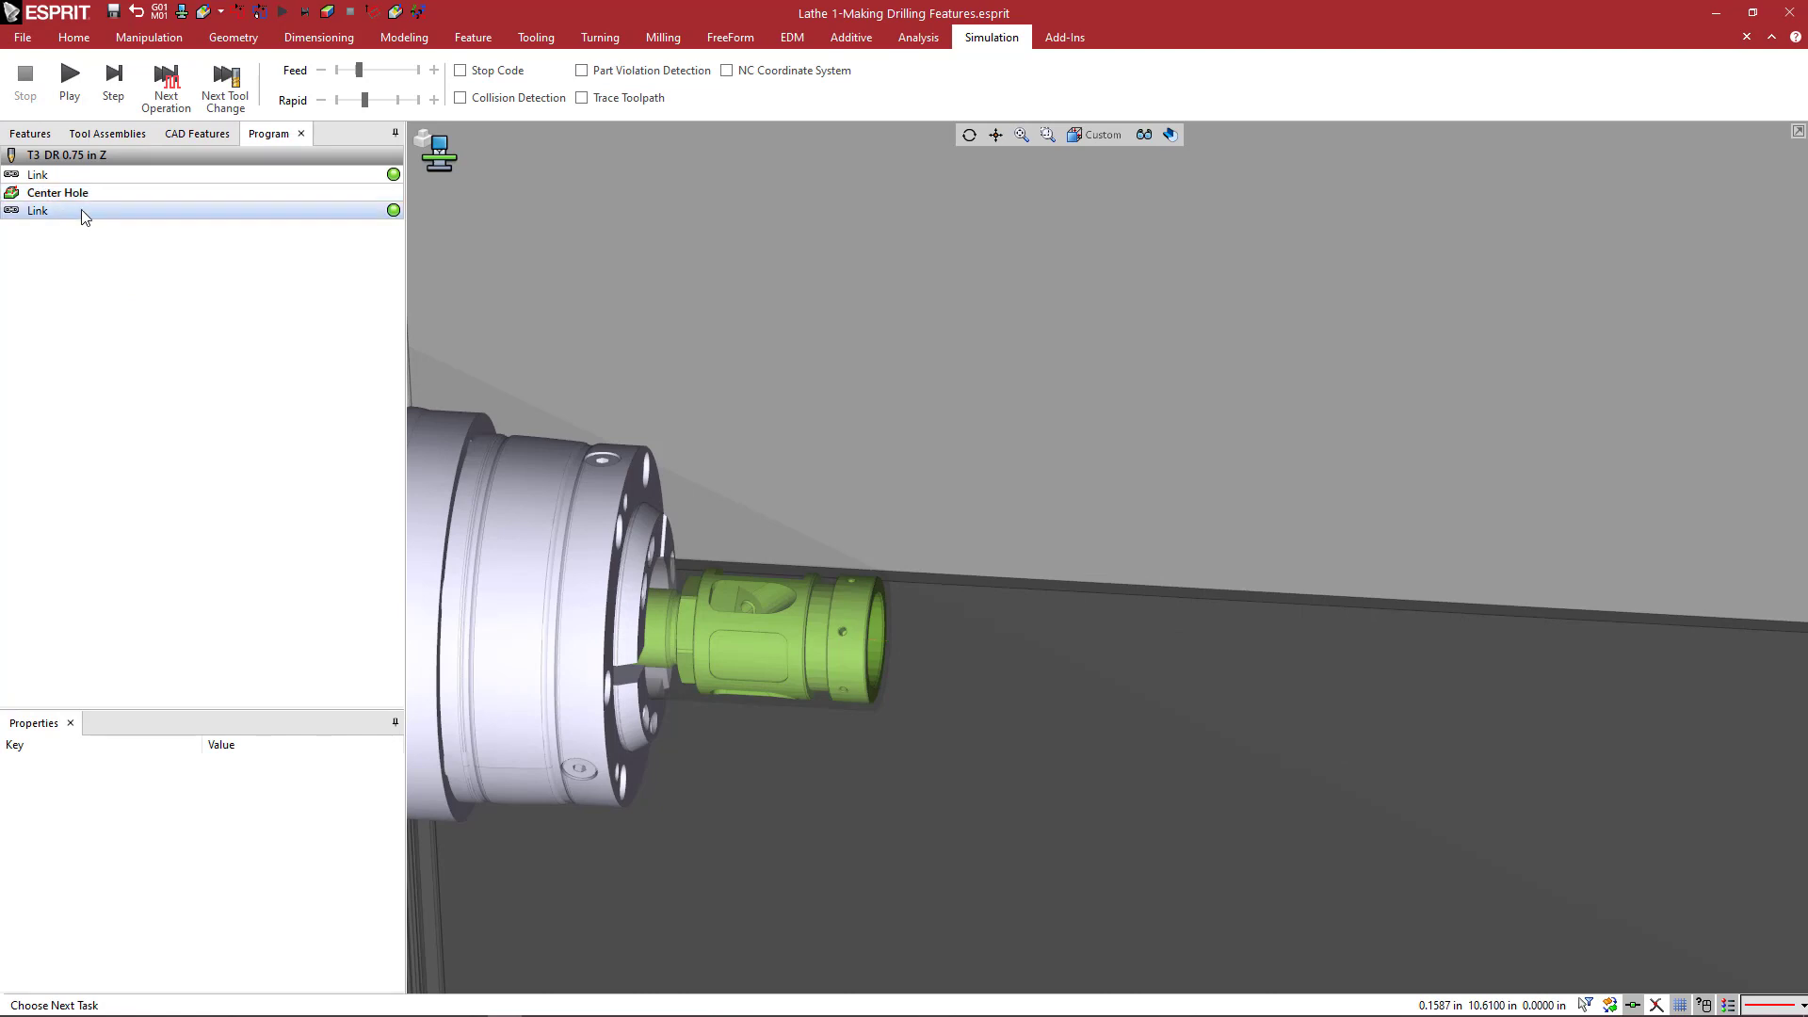
click(113, 97)
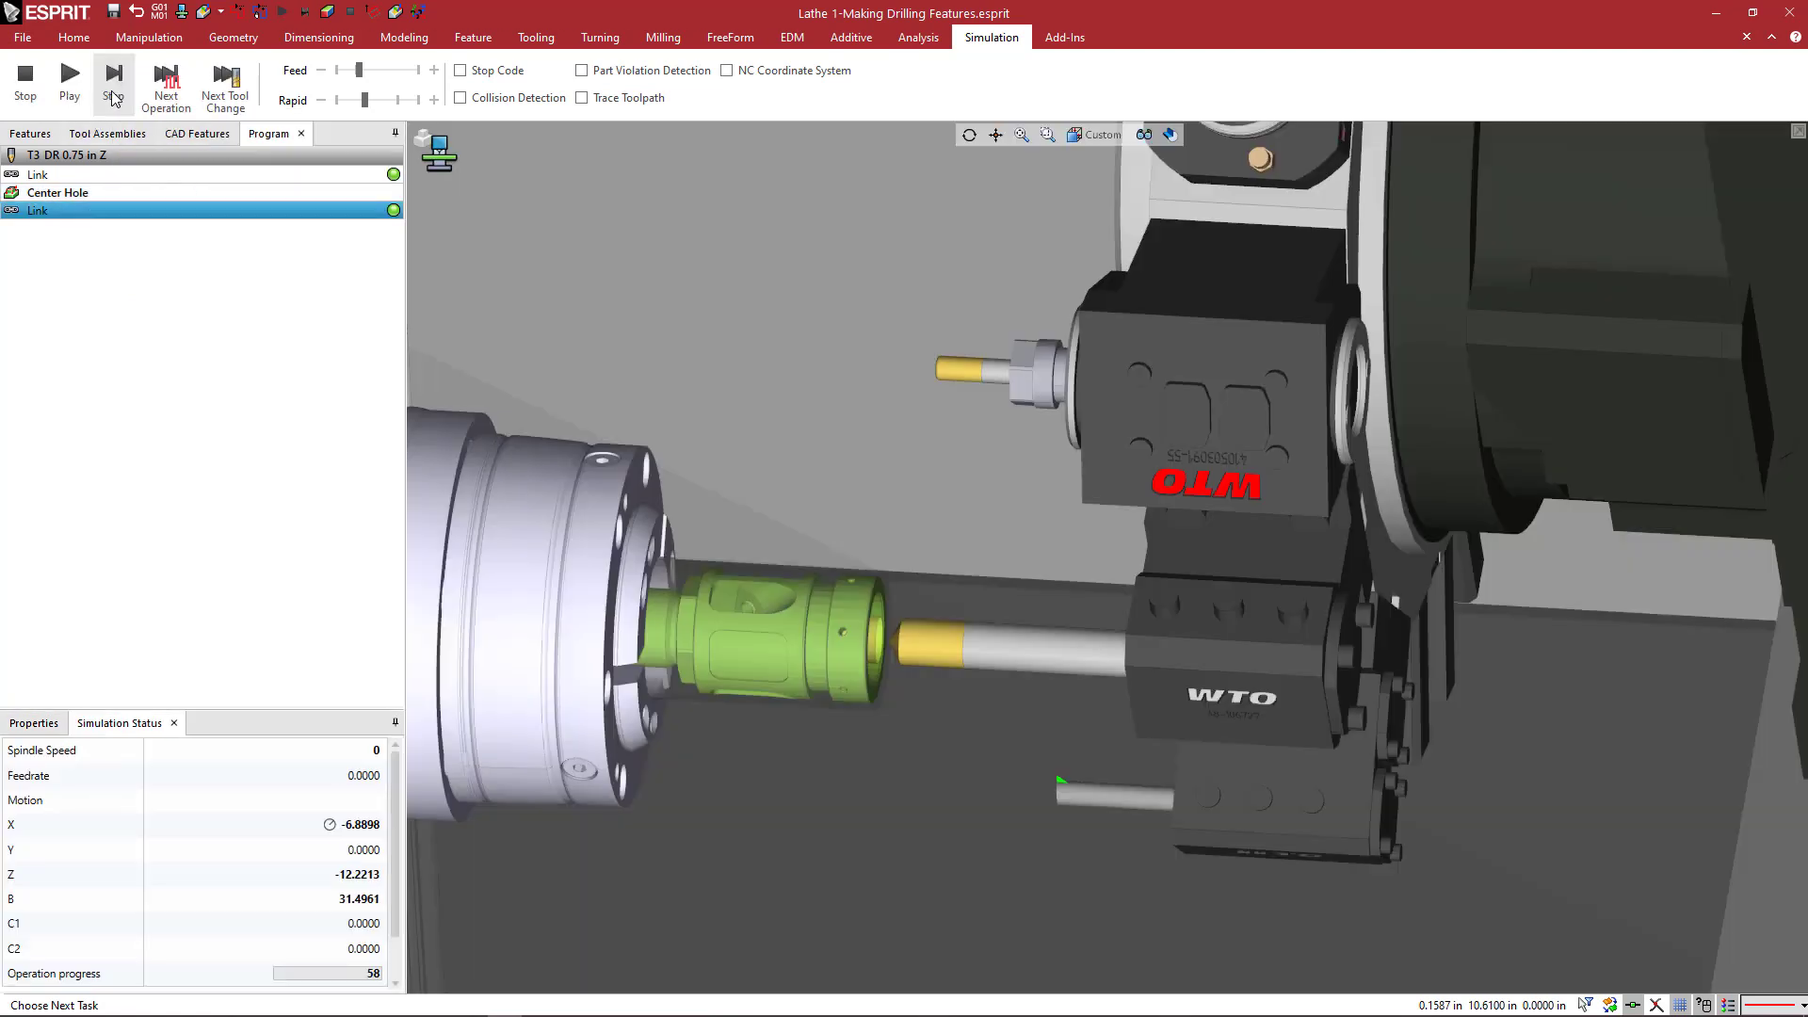
click(113, 97)
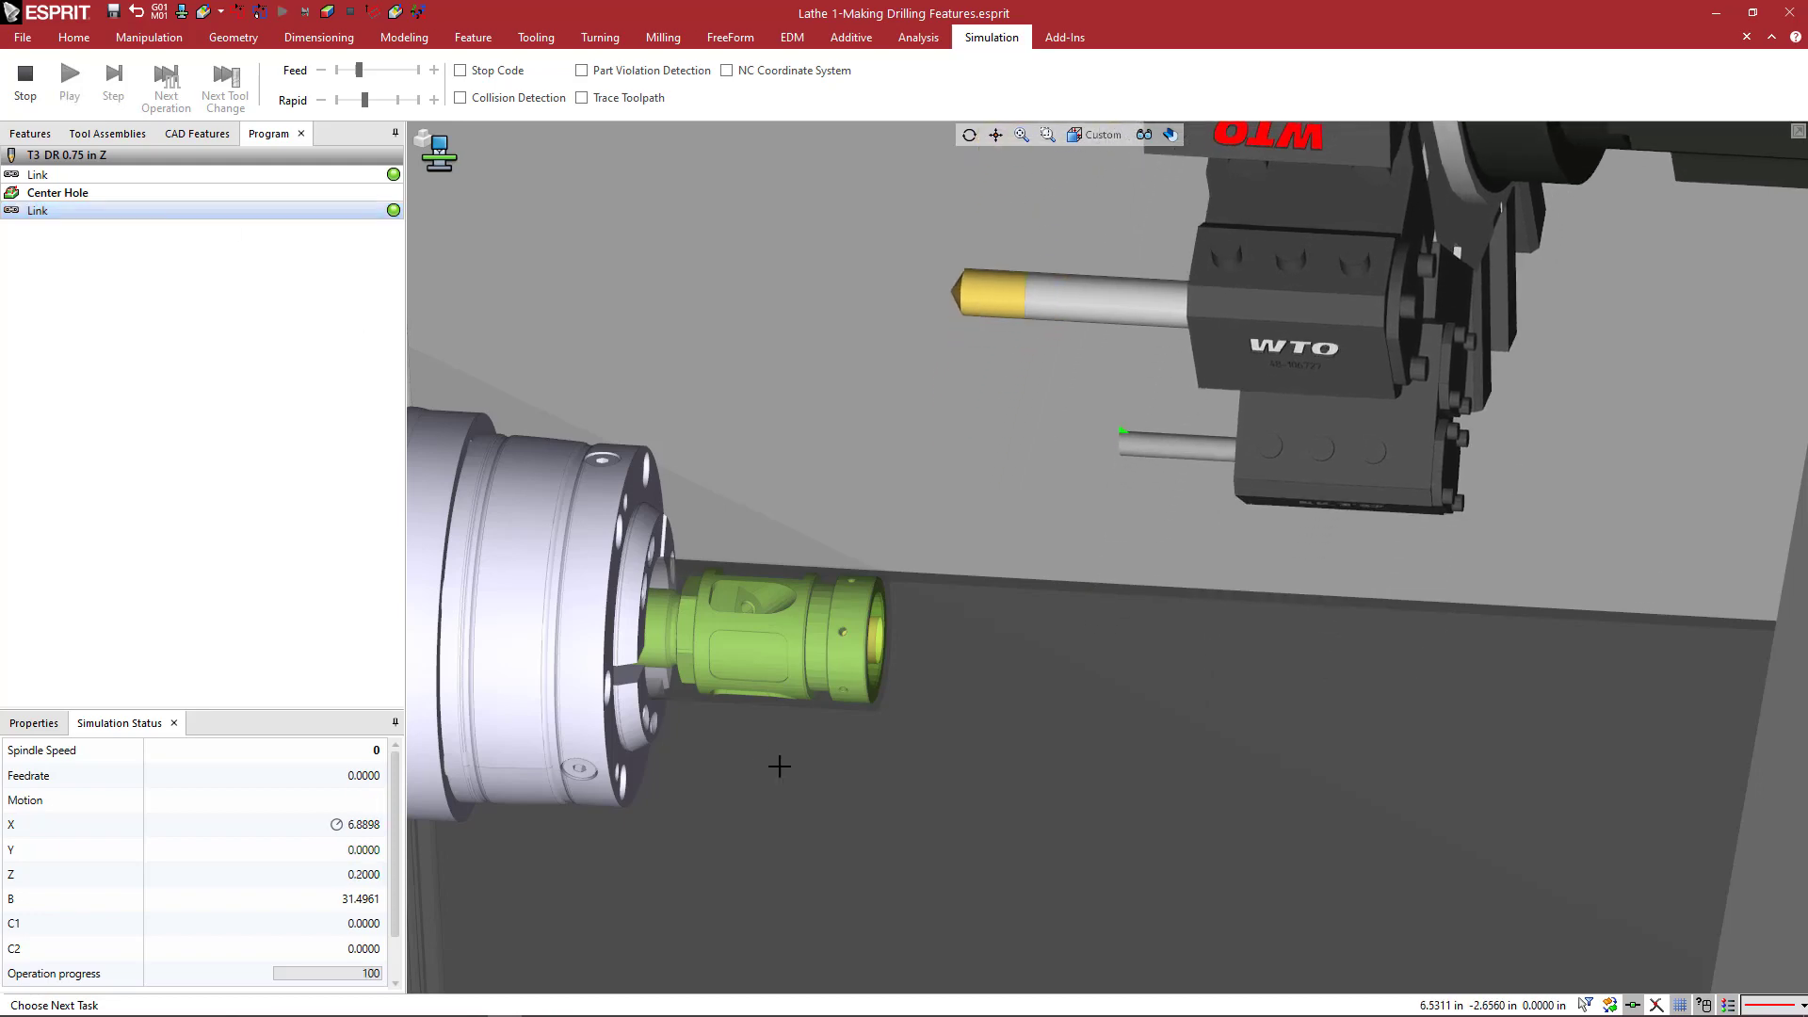
scroll(863, 632, up, 10)
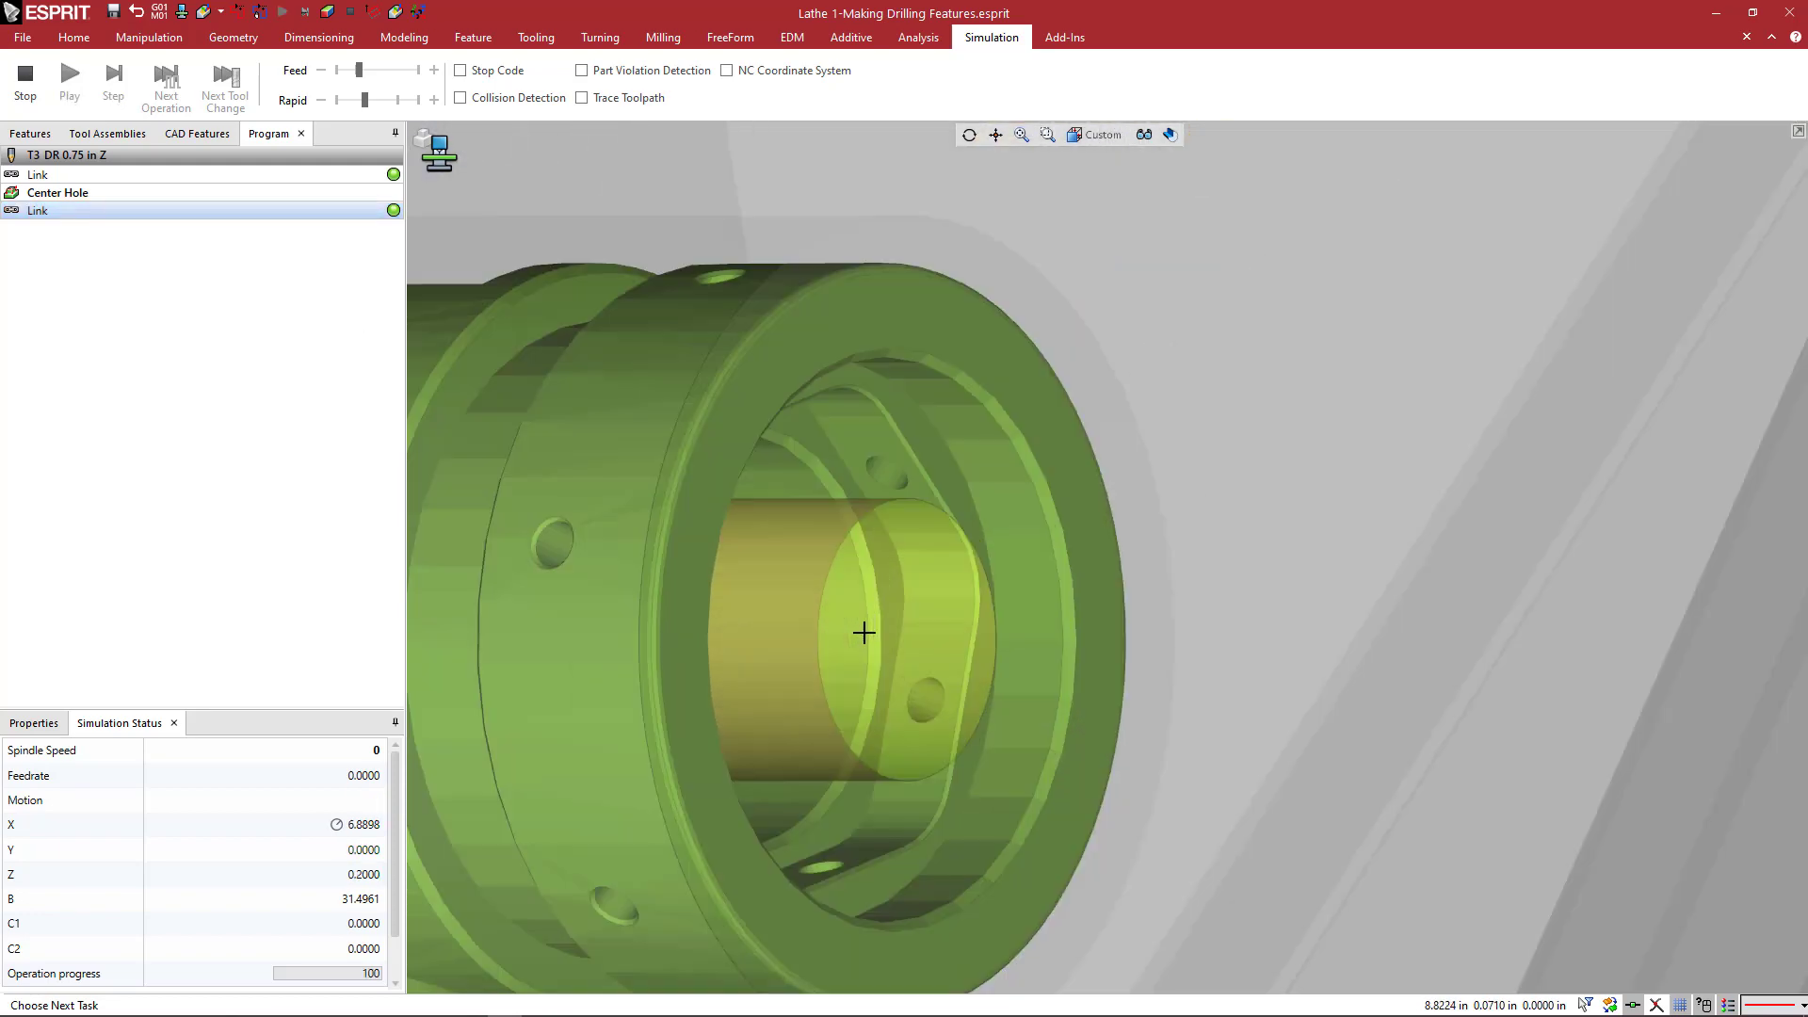
scroll(863, 632, down, 10)
middle_drag(864, 631, 726, 694)
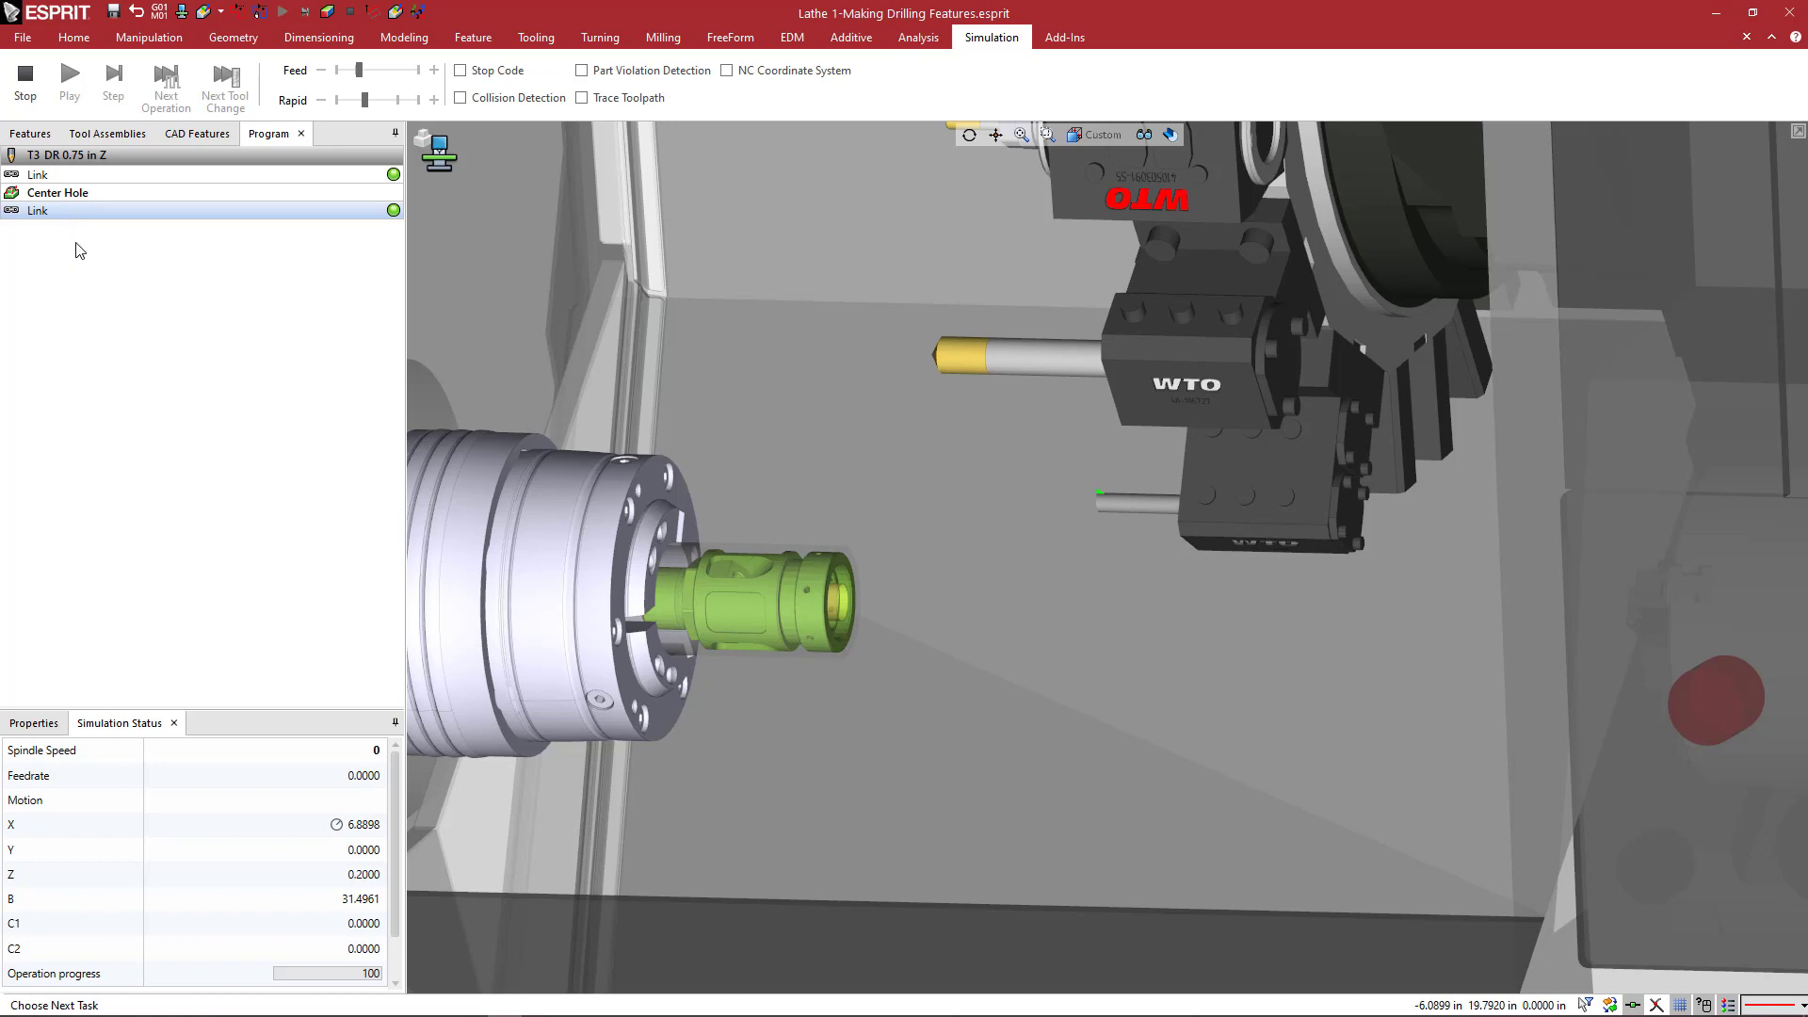
Step: Close the simulation and select the 2 Front ID Contour feature in the Features tree
click(435, 151)
mouse_move(773, 455)
middle_down()
mouse_move(804, 448)
mouse_move(782, 448)
middle_up()
click(30, 133)
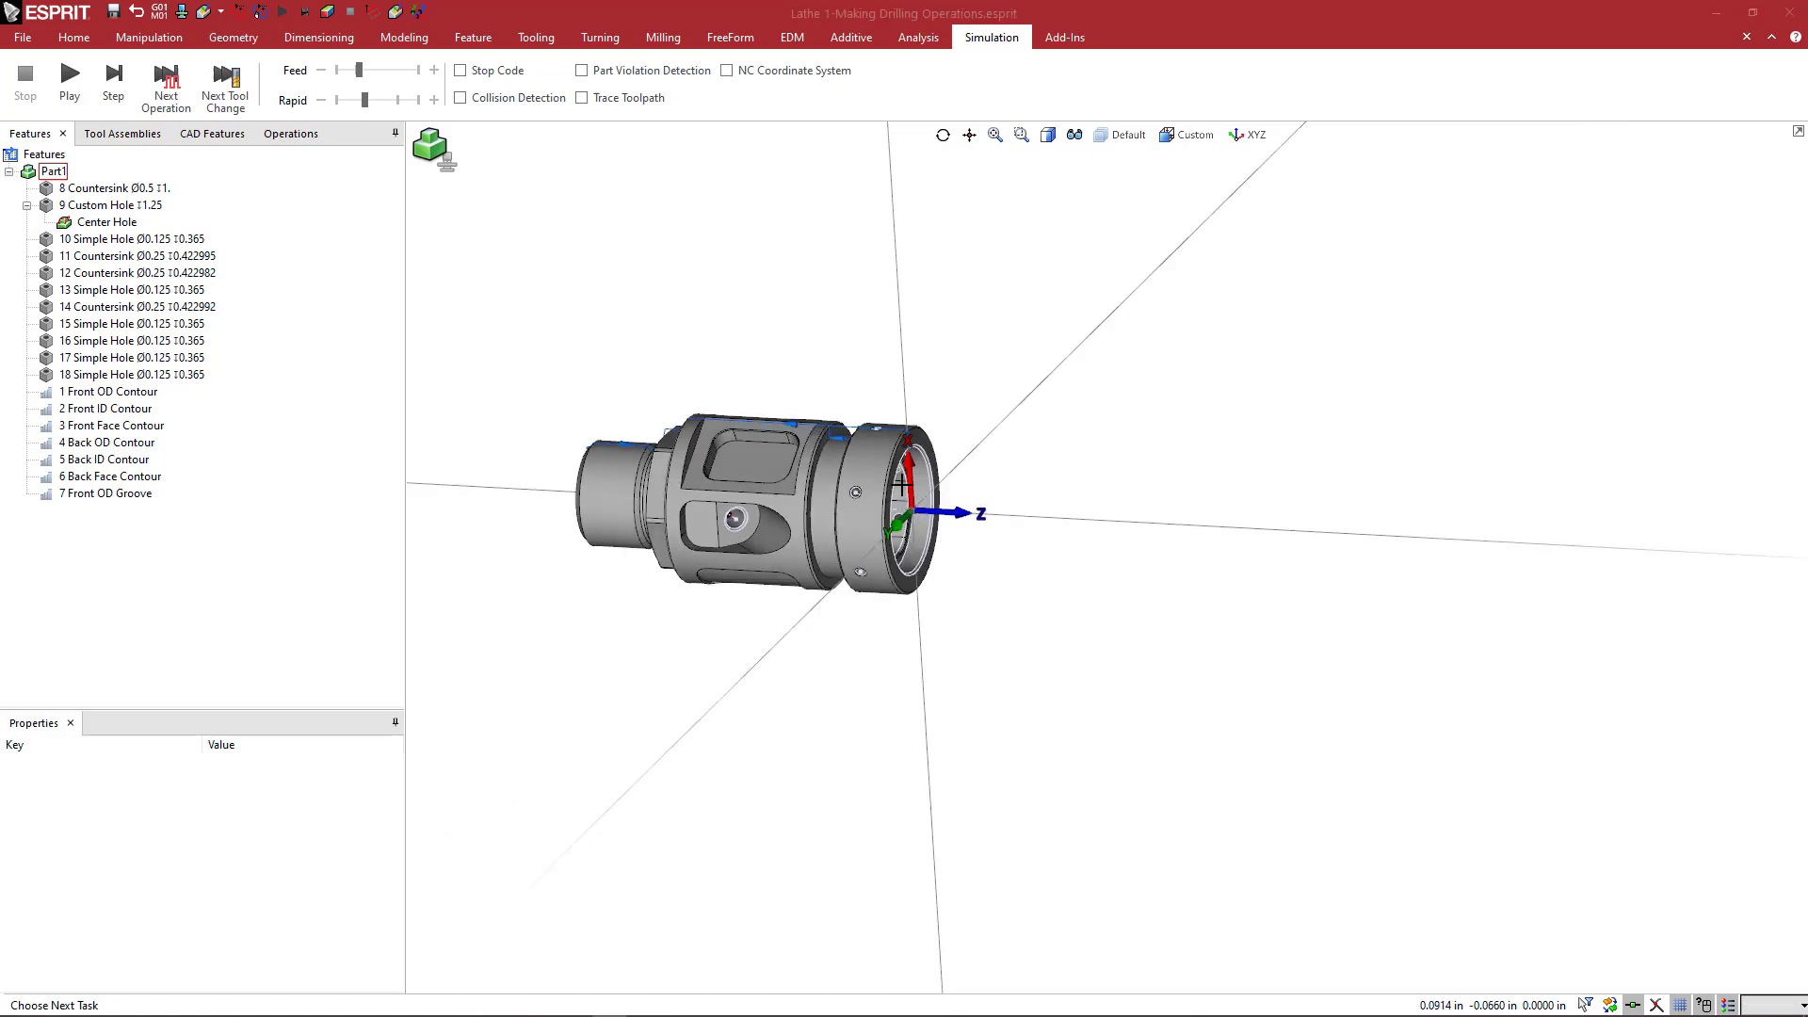
click(139, 411)
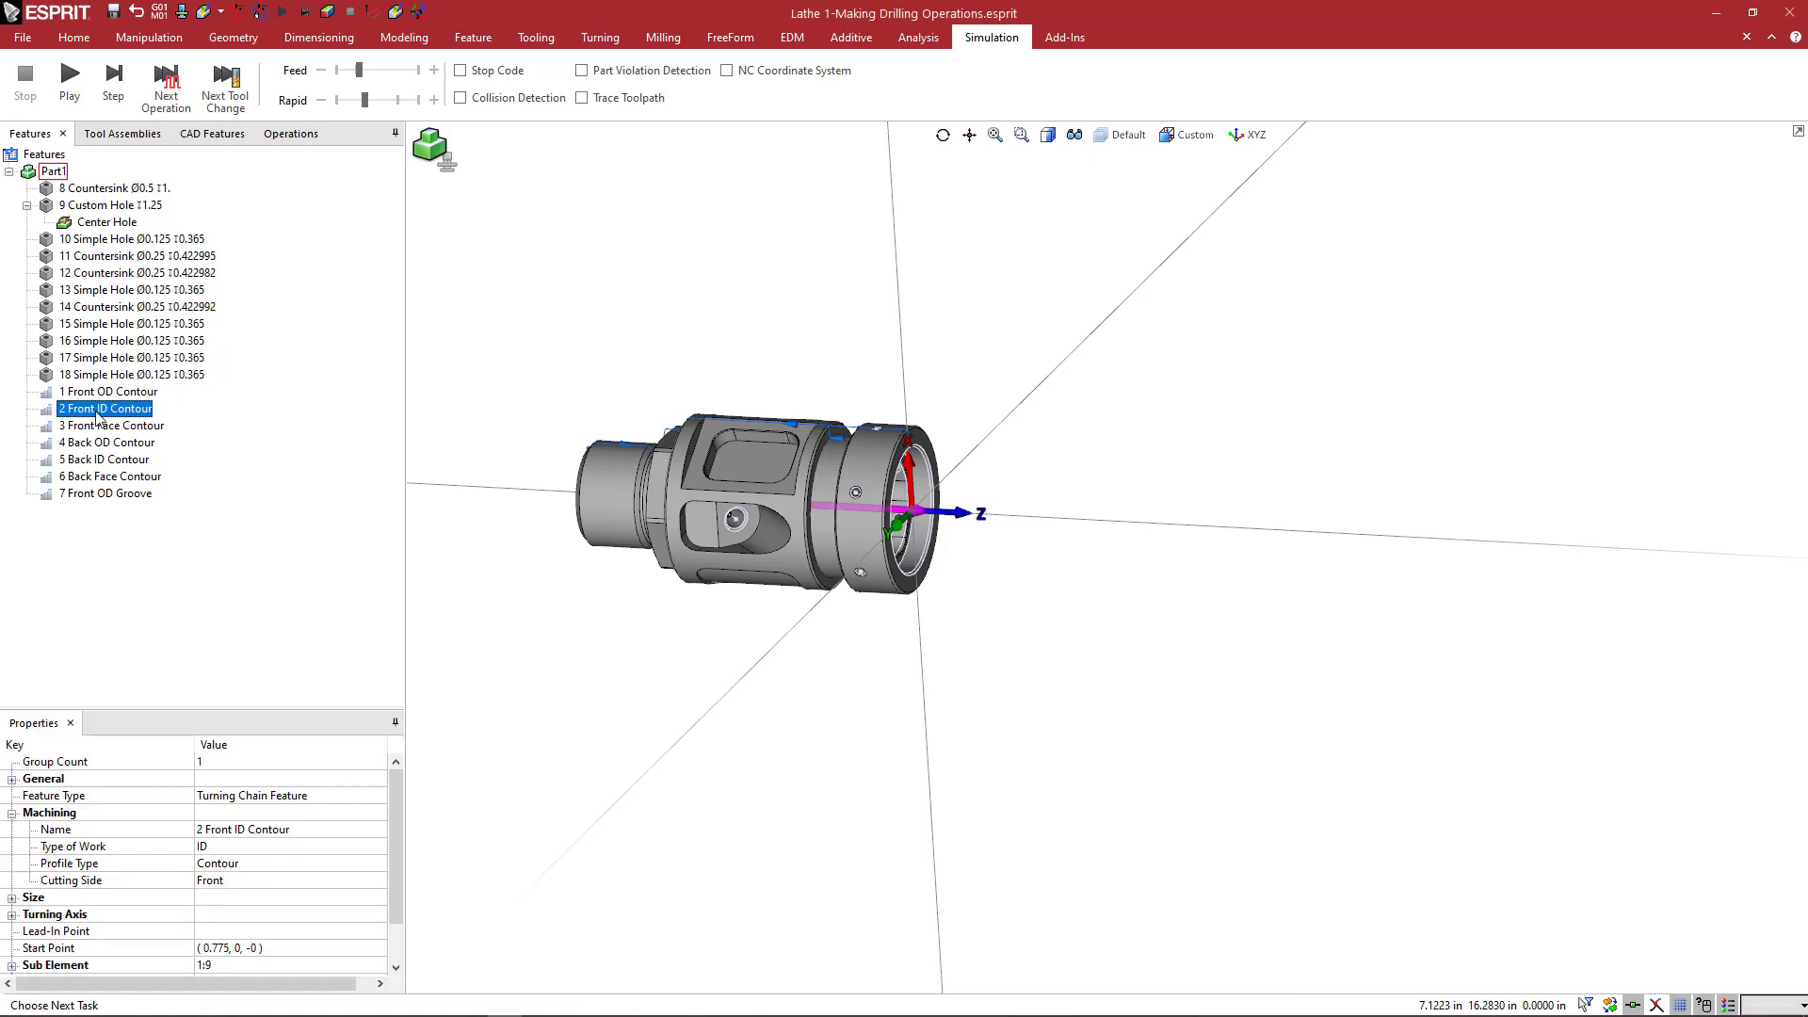
Step: Switch the display to Wireframe and orbit the part to inspect the front ID contour
middle_drag(758, 528, 873, 526)
scroll(874, 526, up, 3)
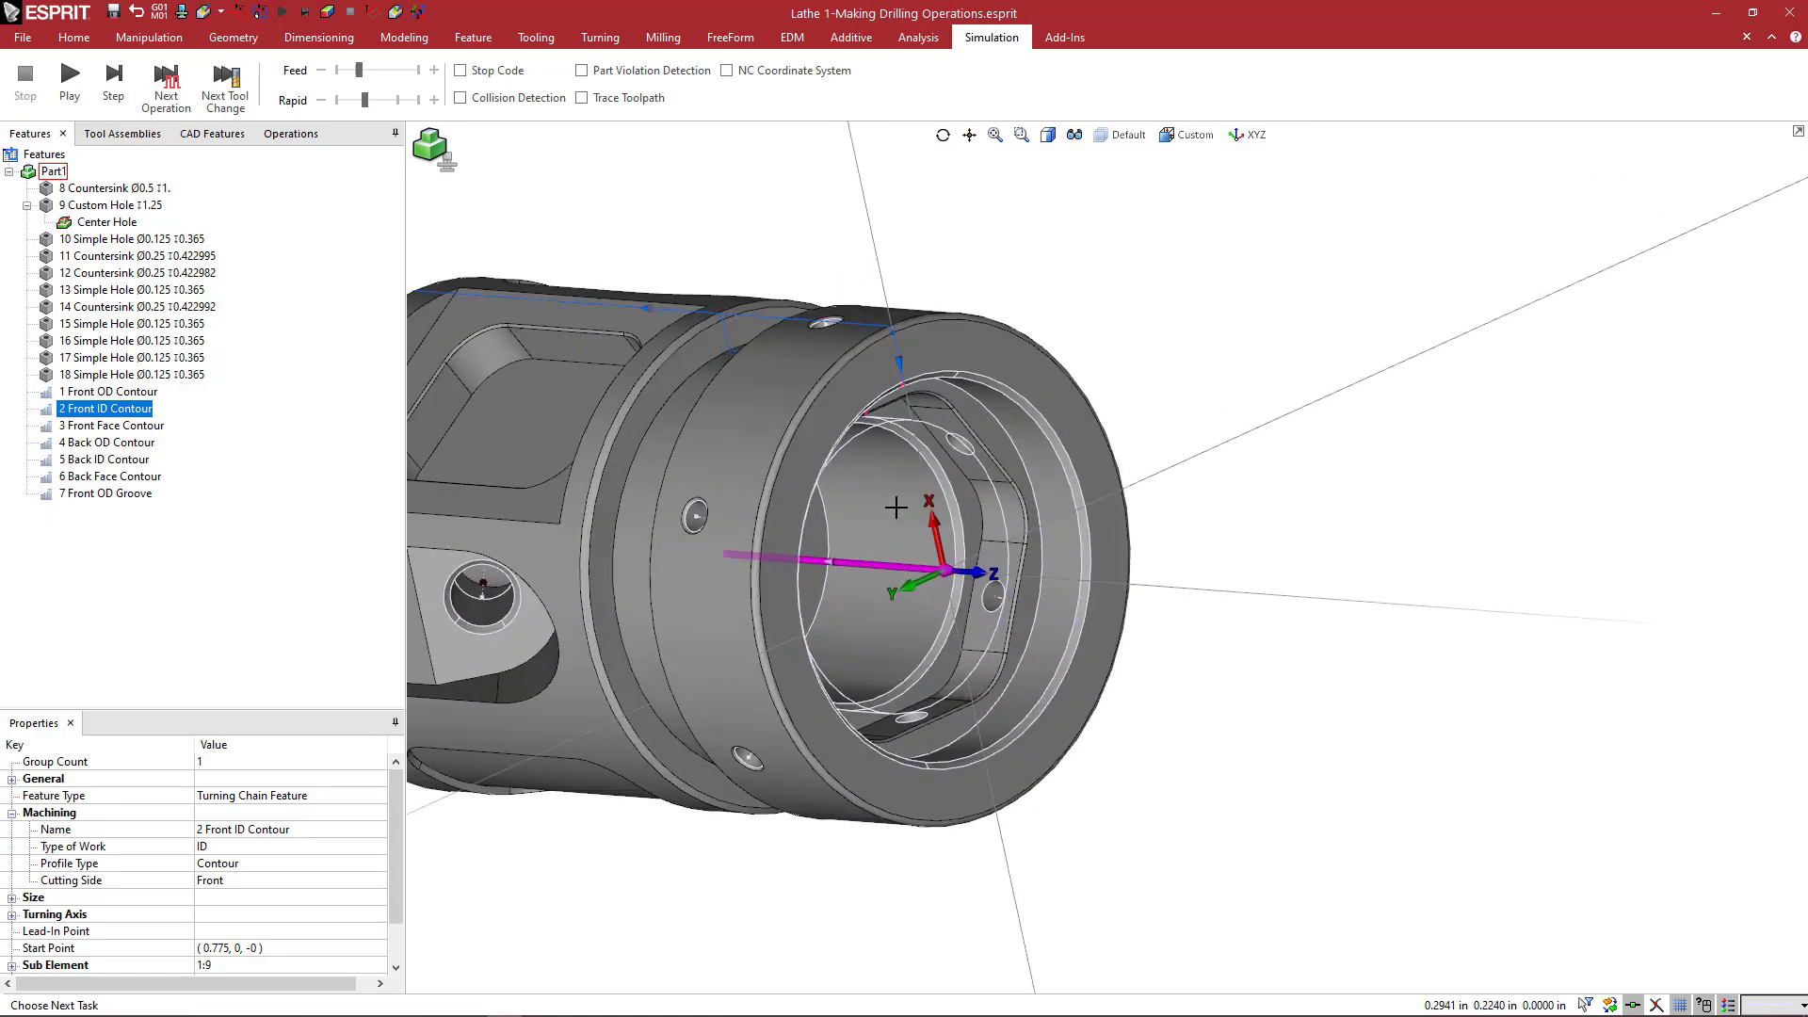
click(1047, 134)
click(1048, 158)
middle_drag(1061, 323, 1107, 348)
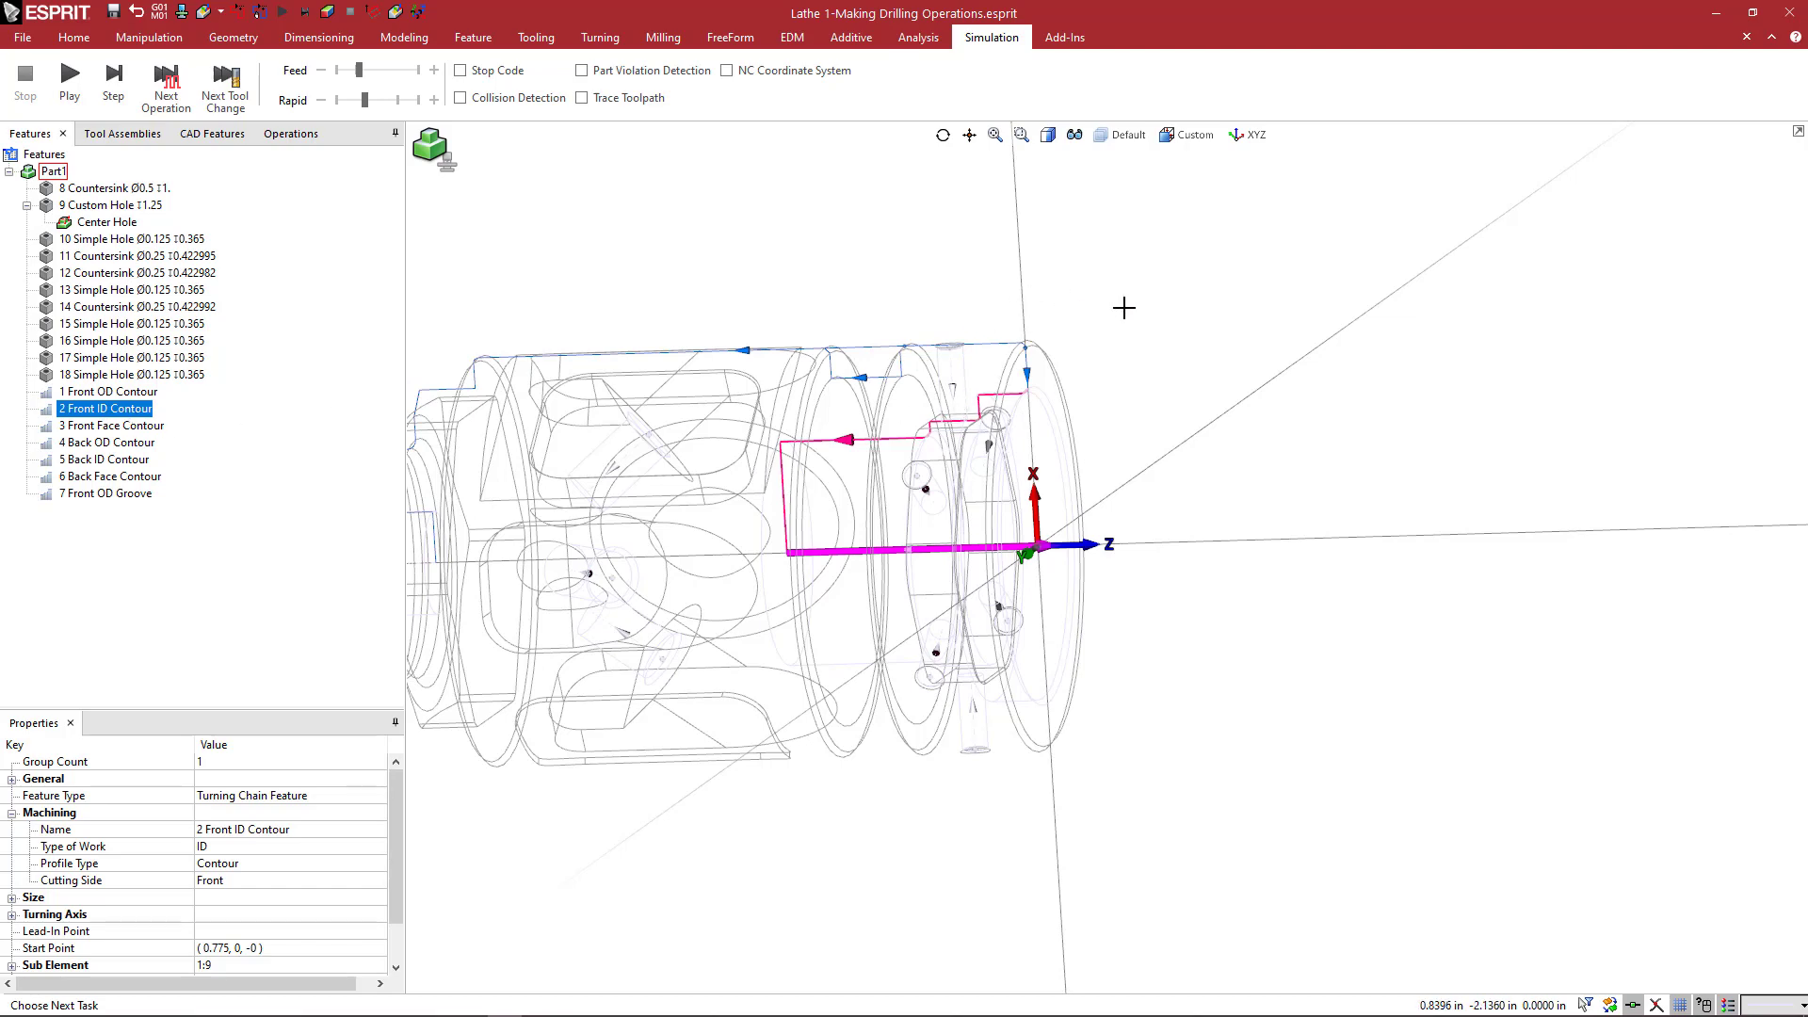
middle_drag(1121, 307, 1094, 311)
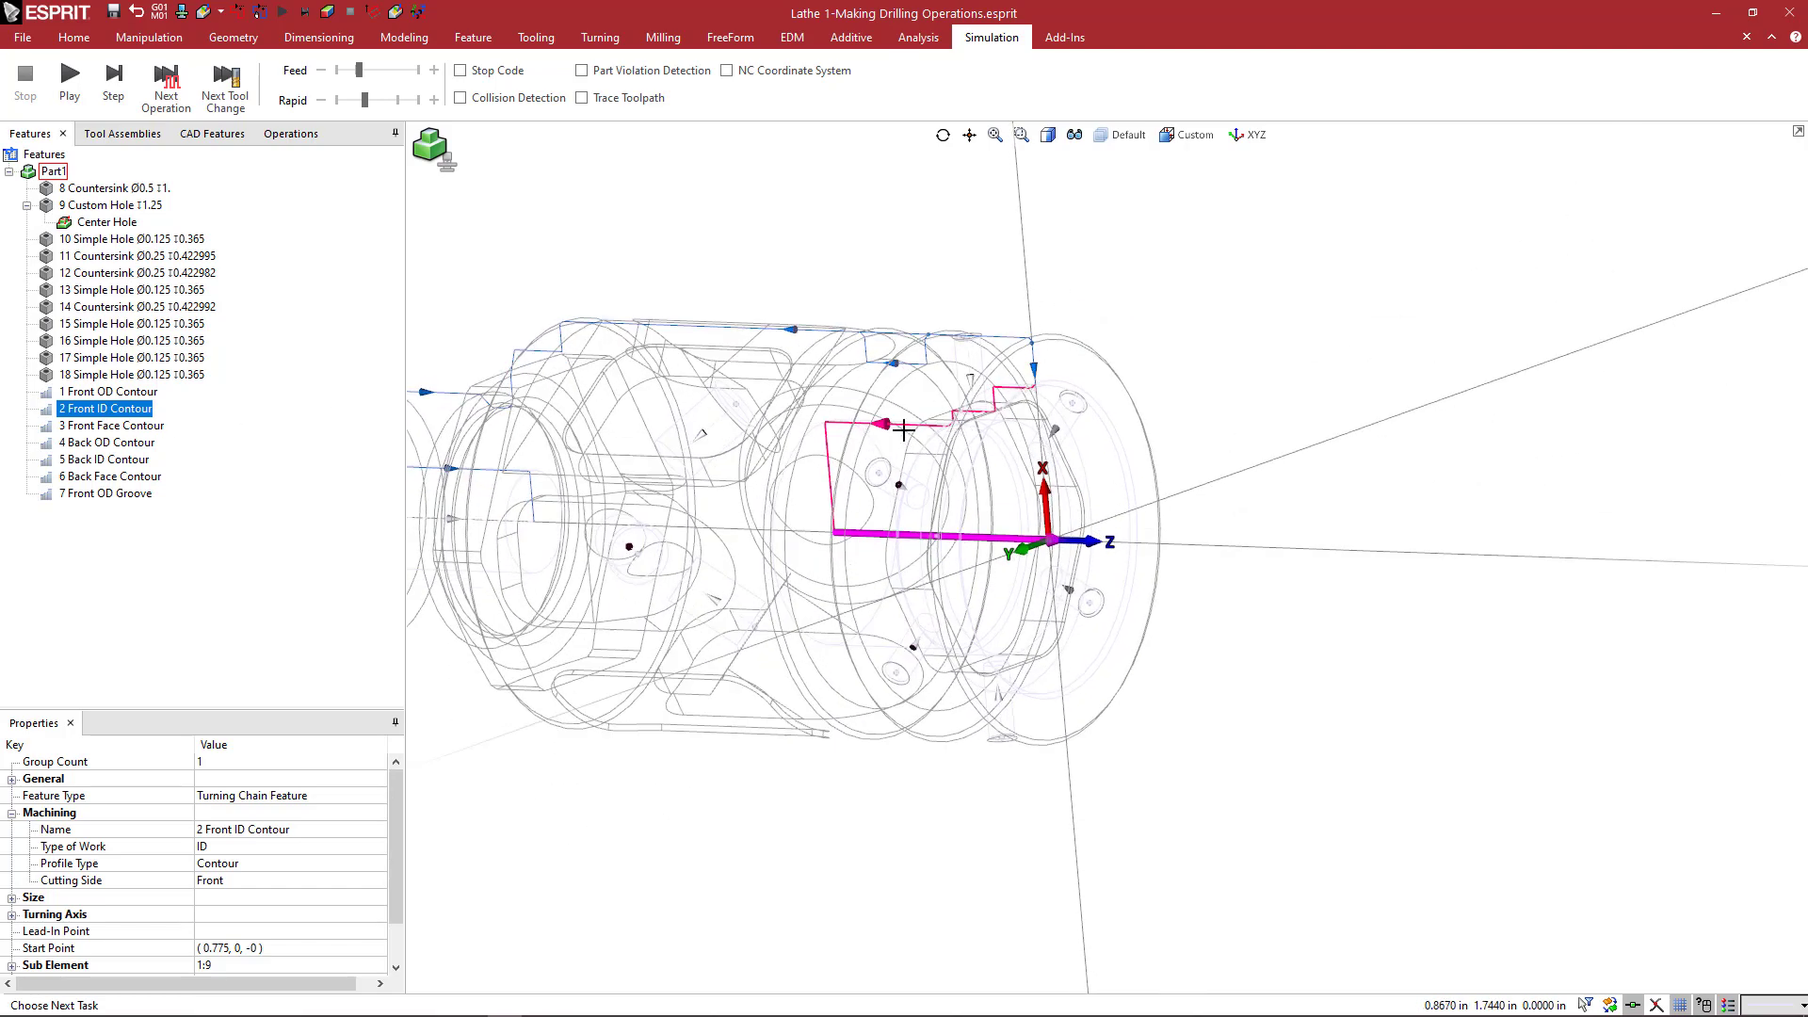
middle_drag(995, 410, 993, 429)
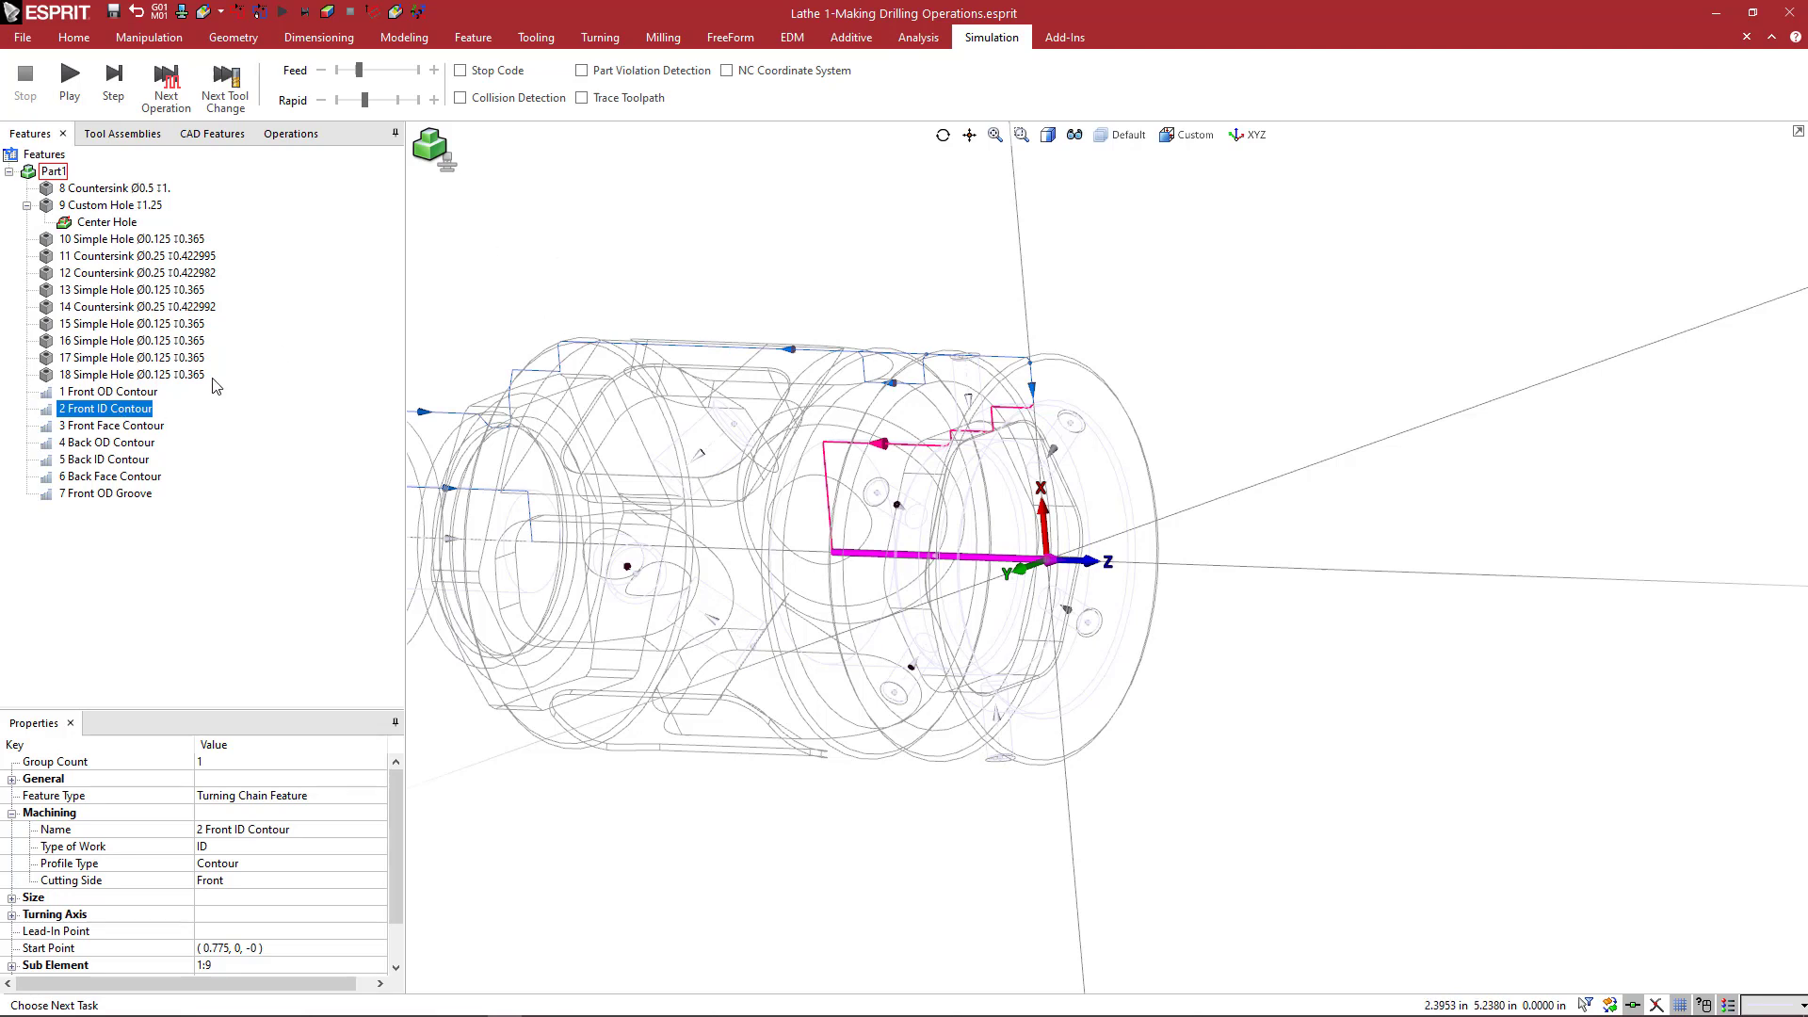
Step: Start a new roughing operation named ID Boring Bar using the ID RUFF 10mm tool
click(597, 42)
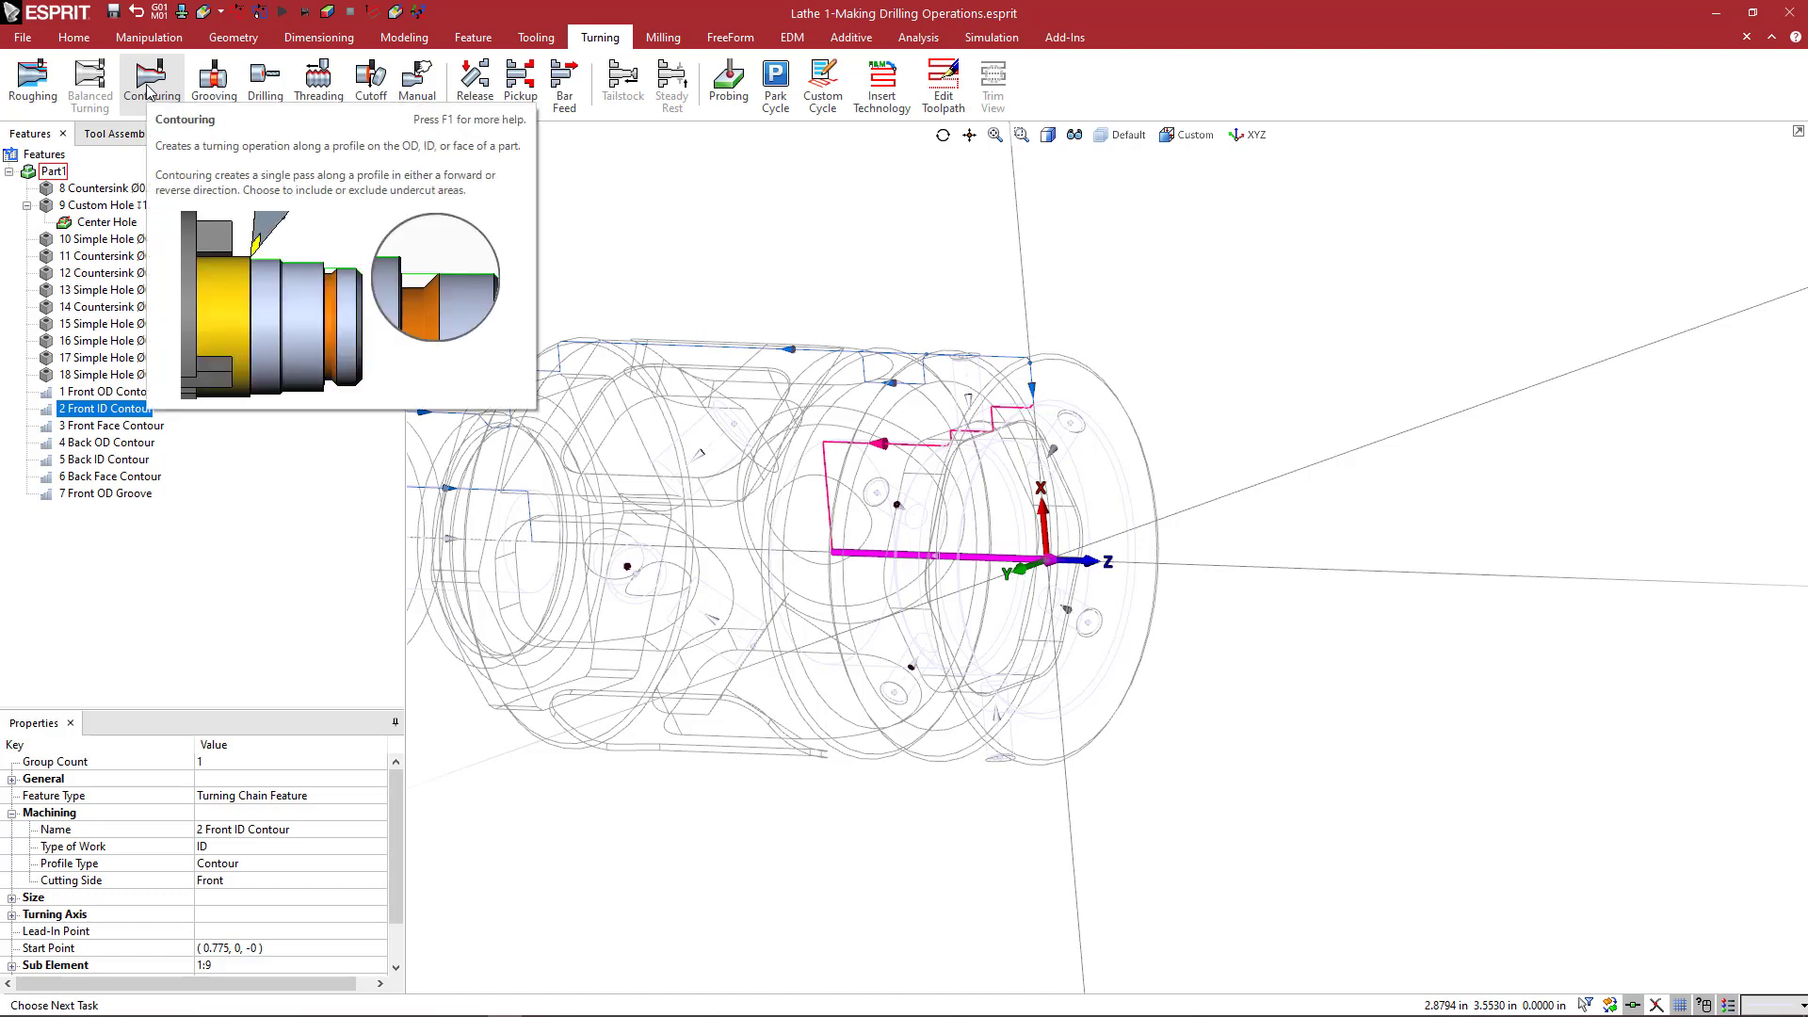
click(38, 87)
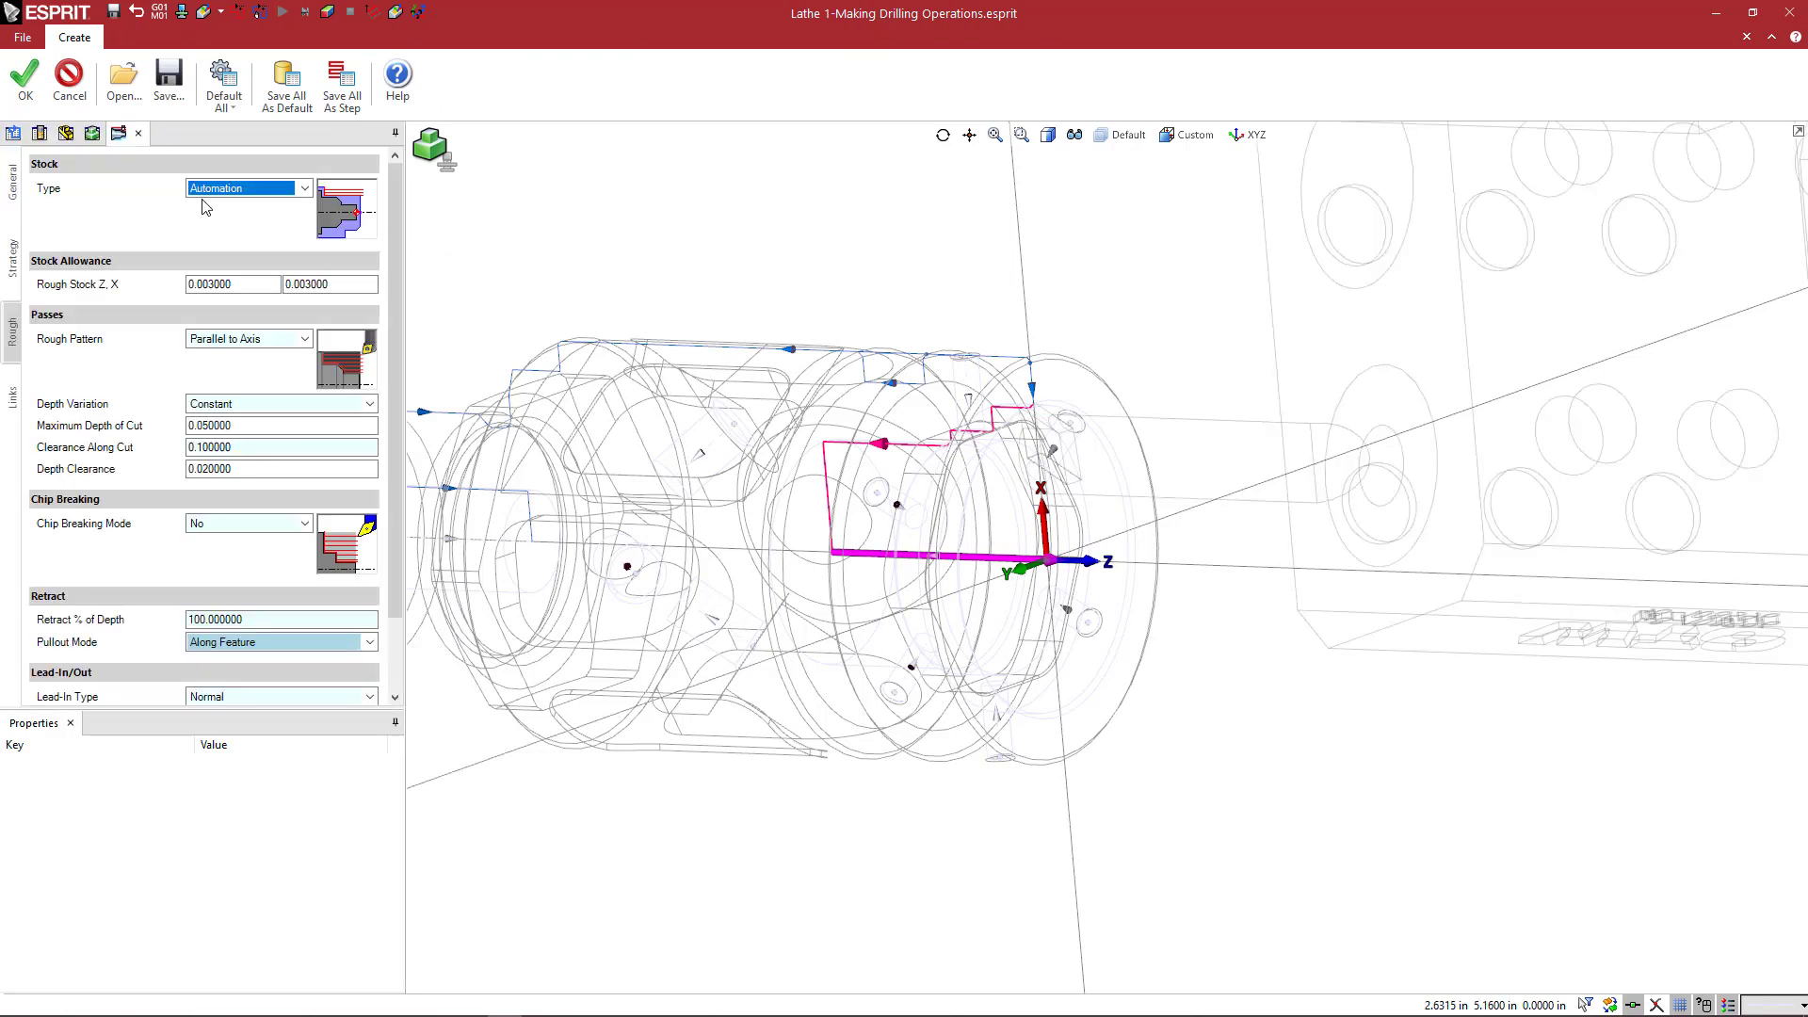
click(14, 189)
triple_click(103, 187)
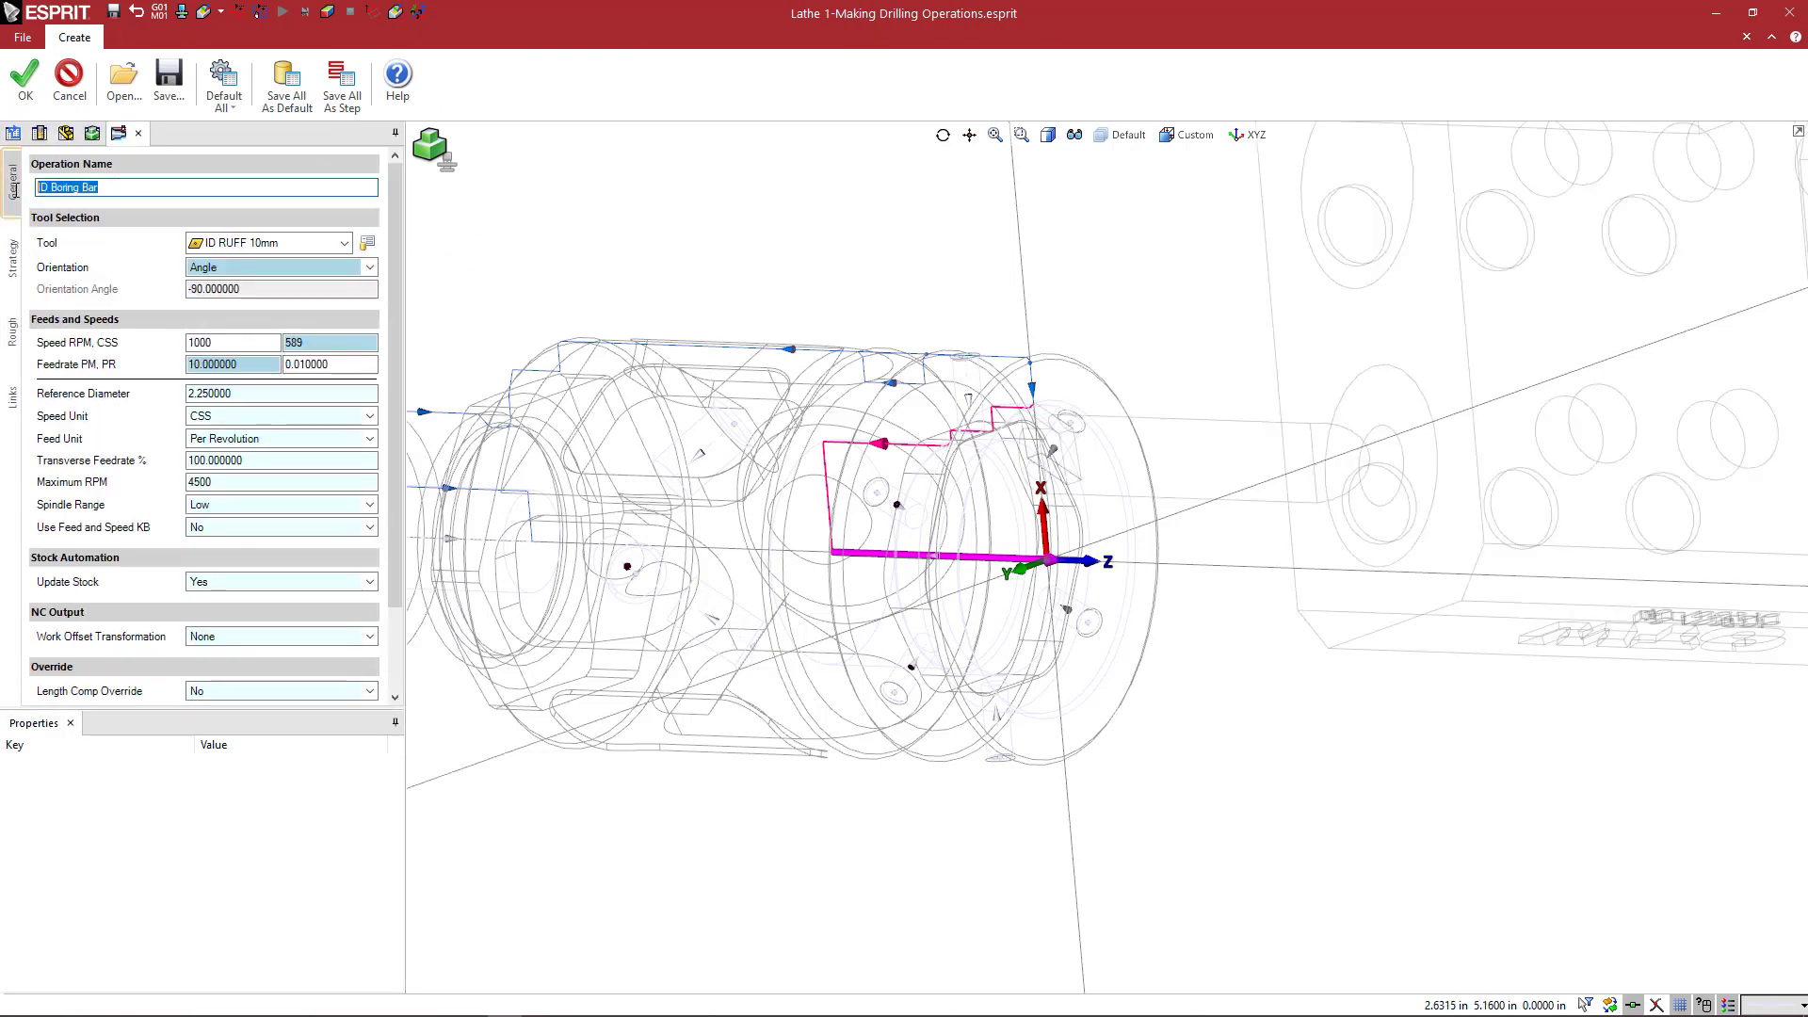
click(272, 249)
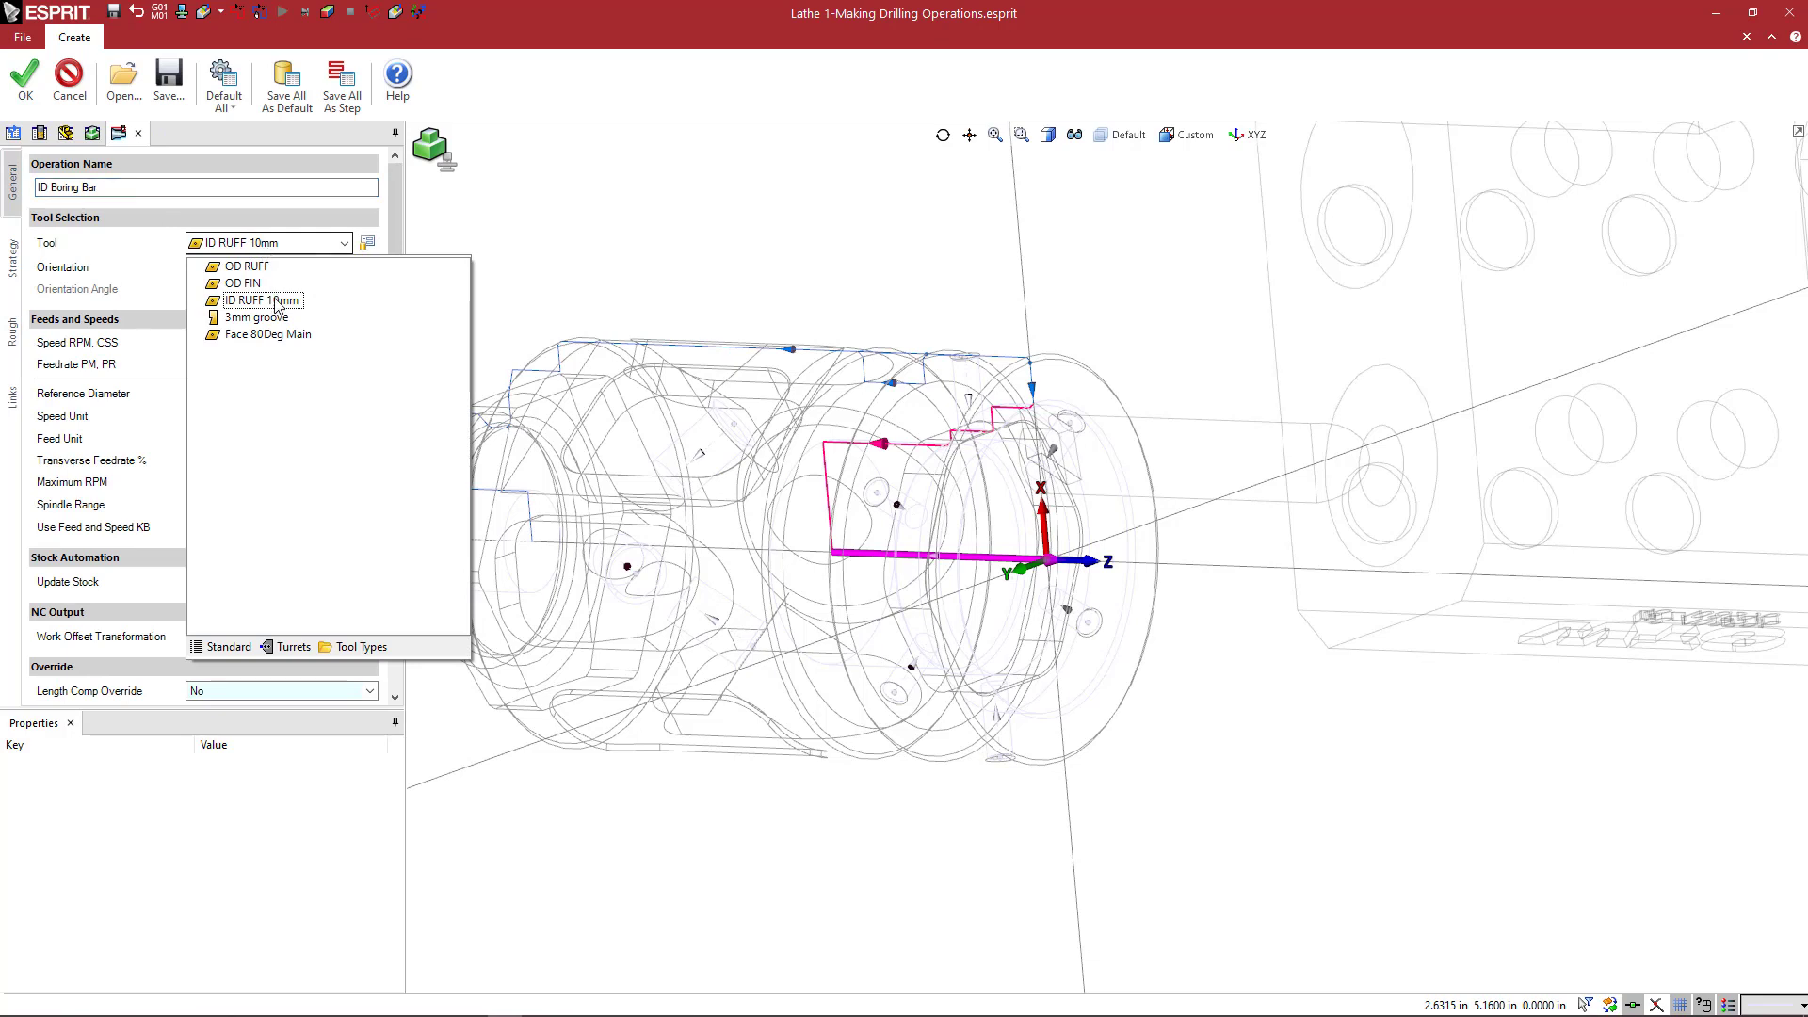
click(277, 301)
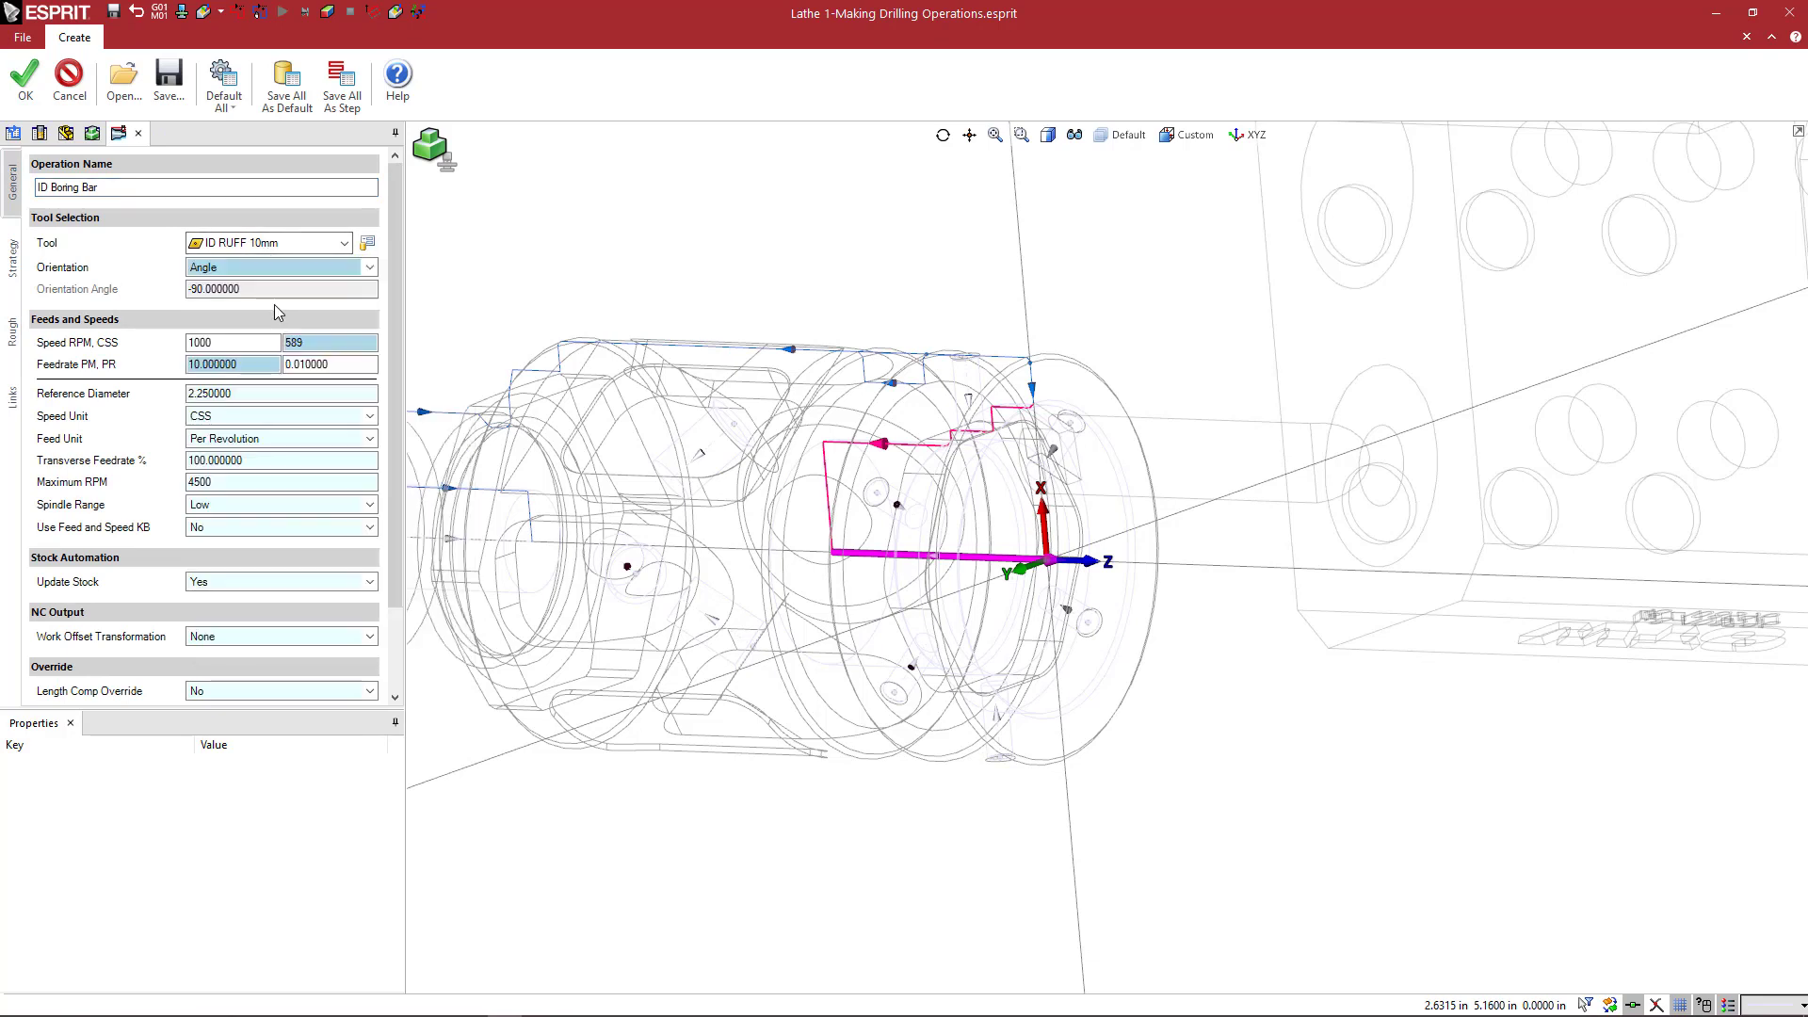
click(281, 247)
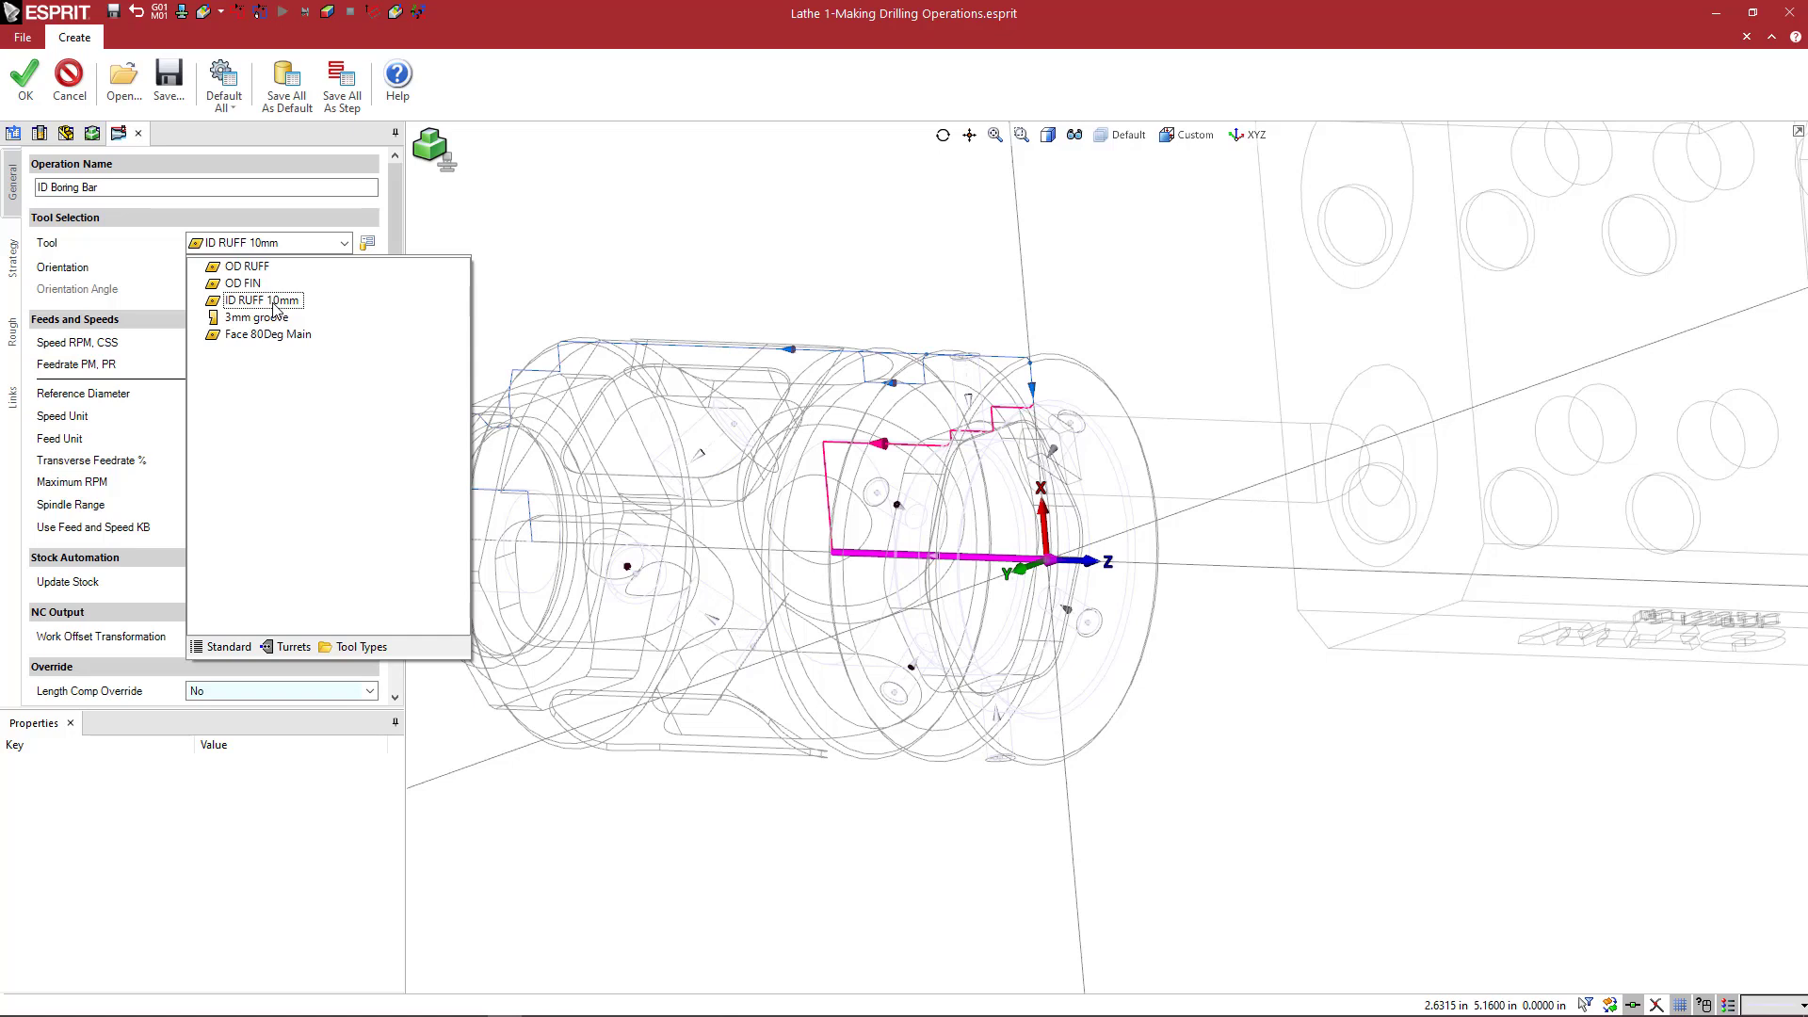
click(275, 303)
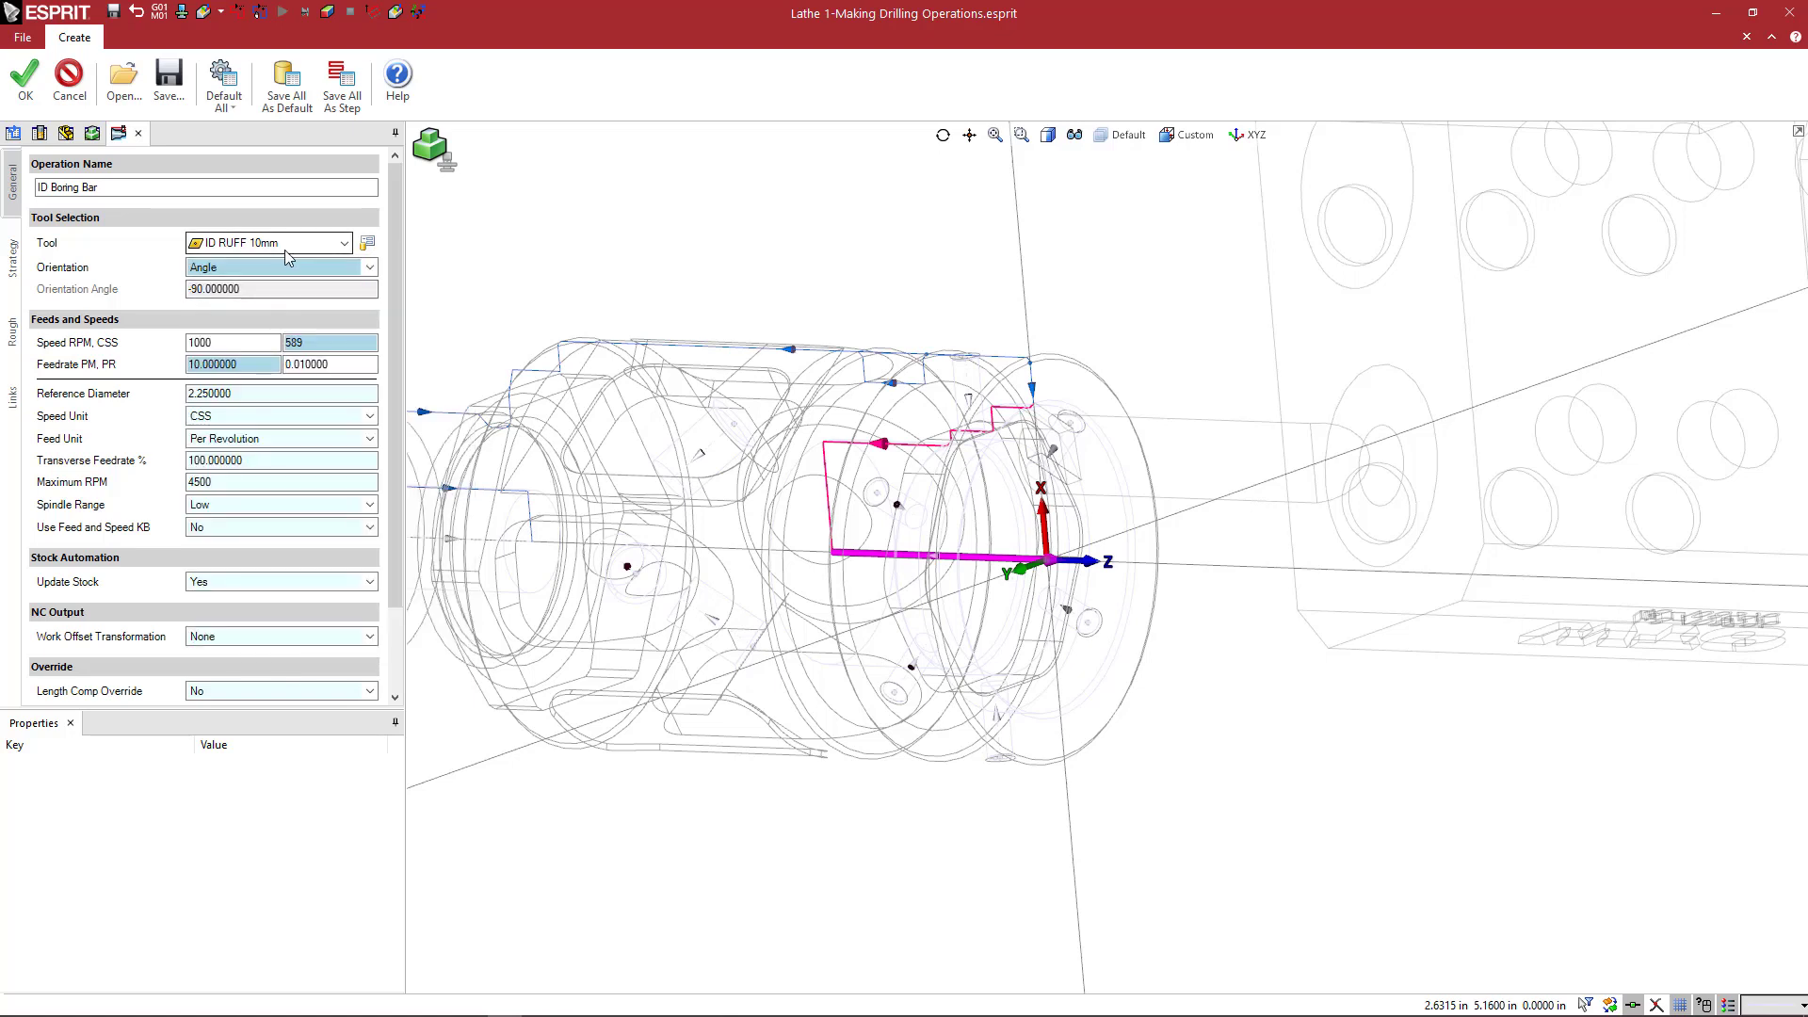
Step: Keep CSS as the speed unit and Per Revolution as the feed unit
click(240, 344)
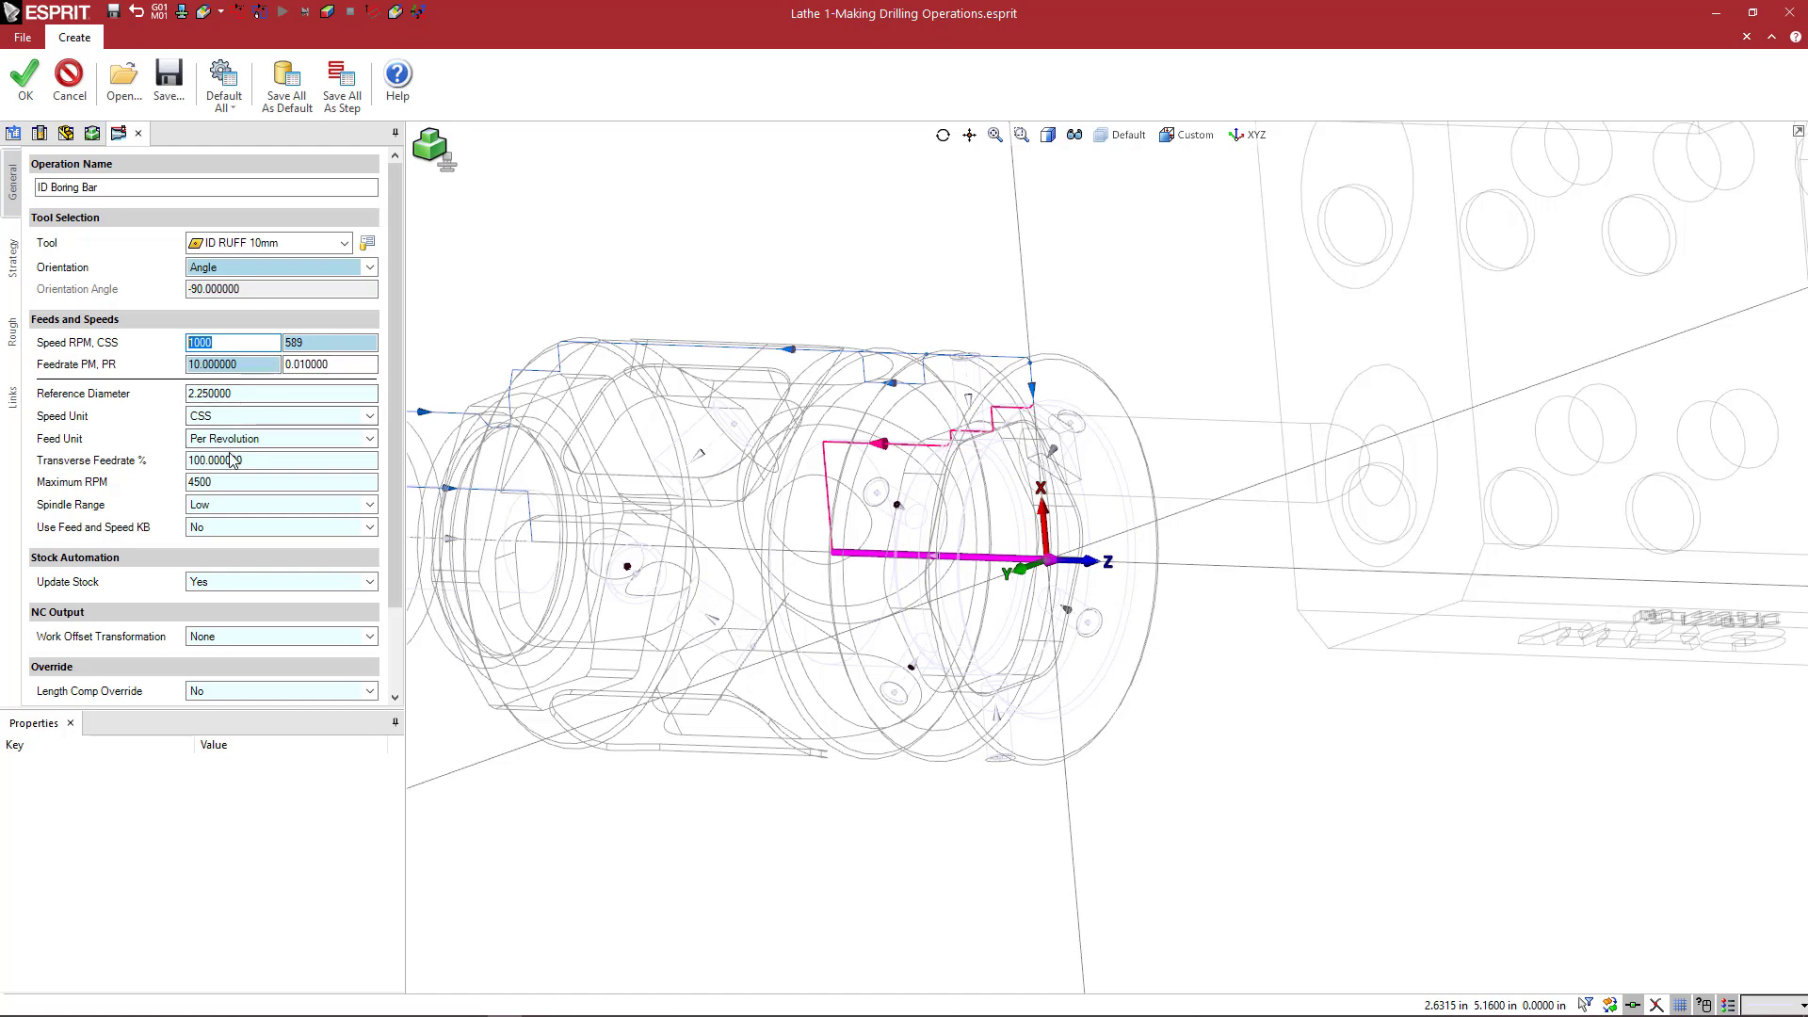
click(250, 393)
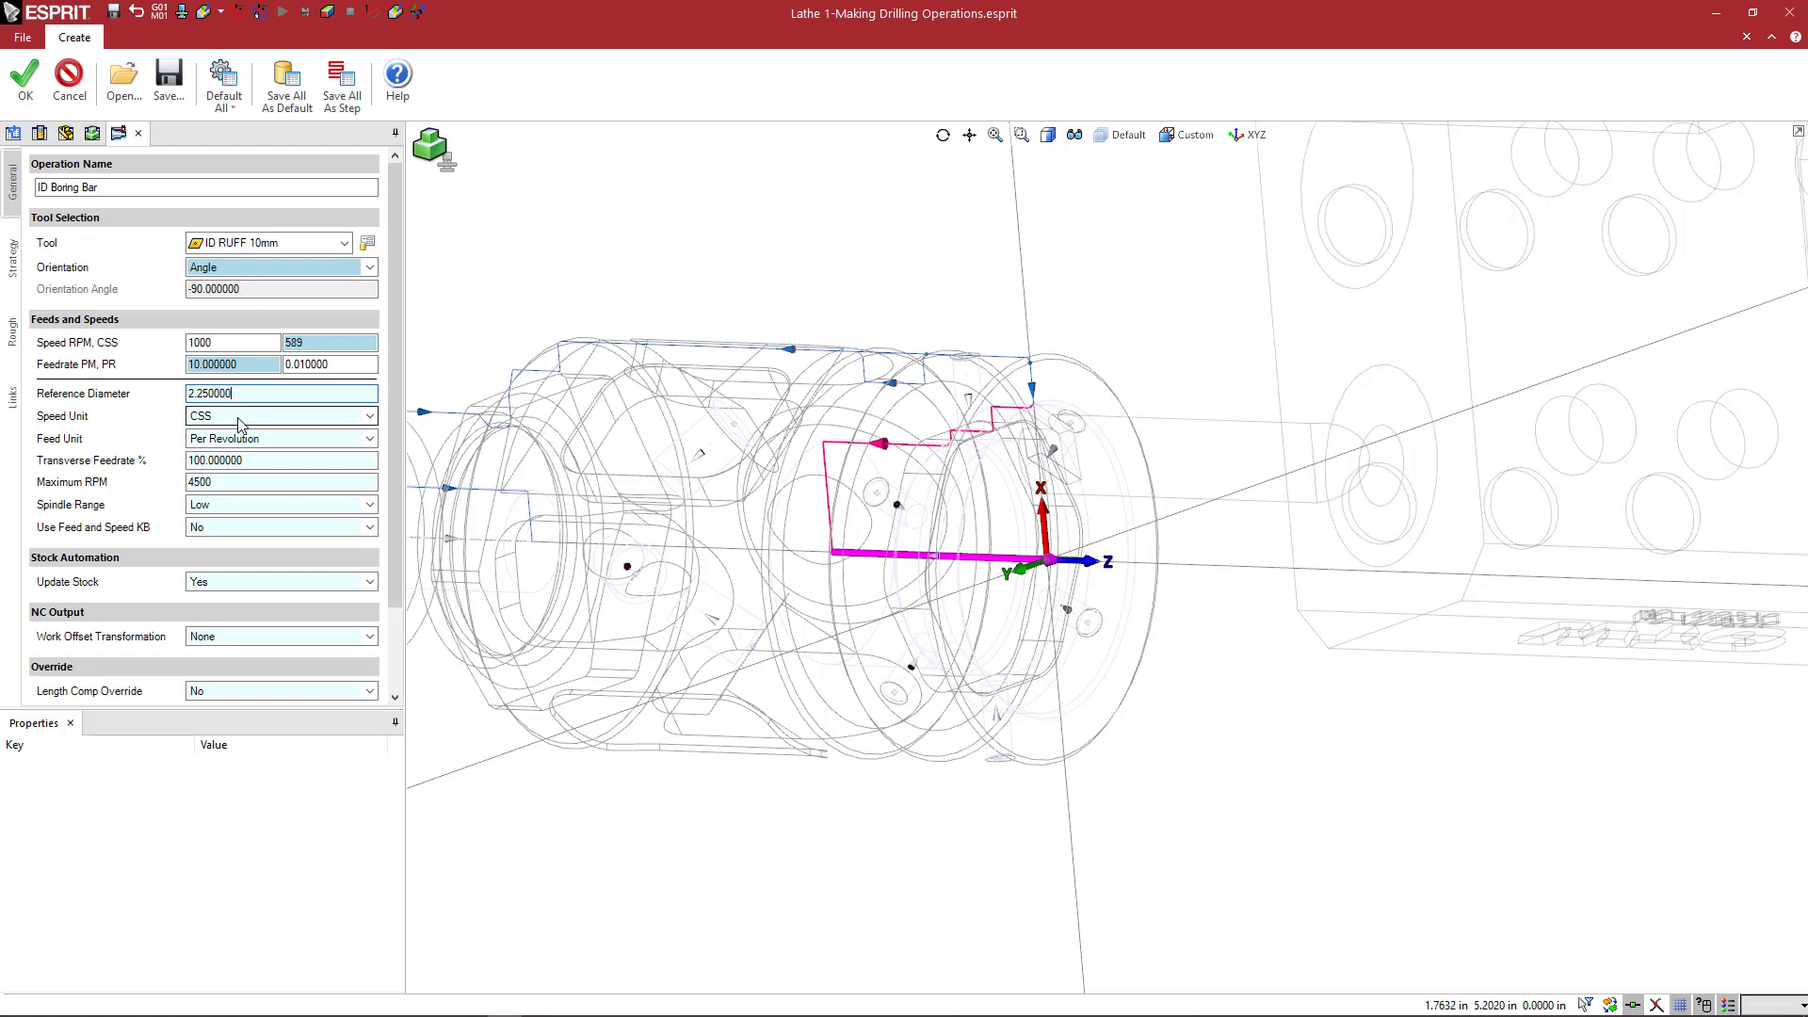
click(229, 425)
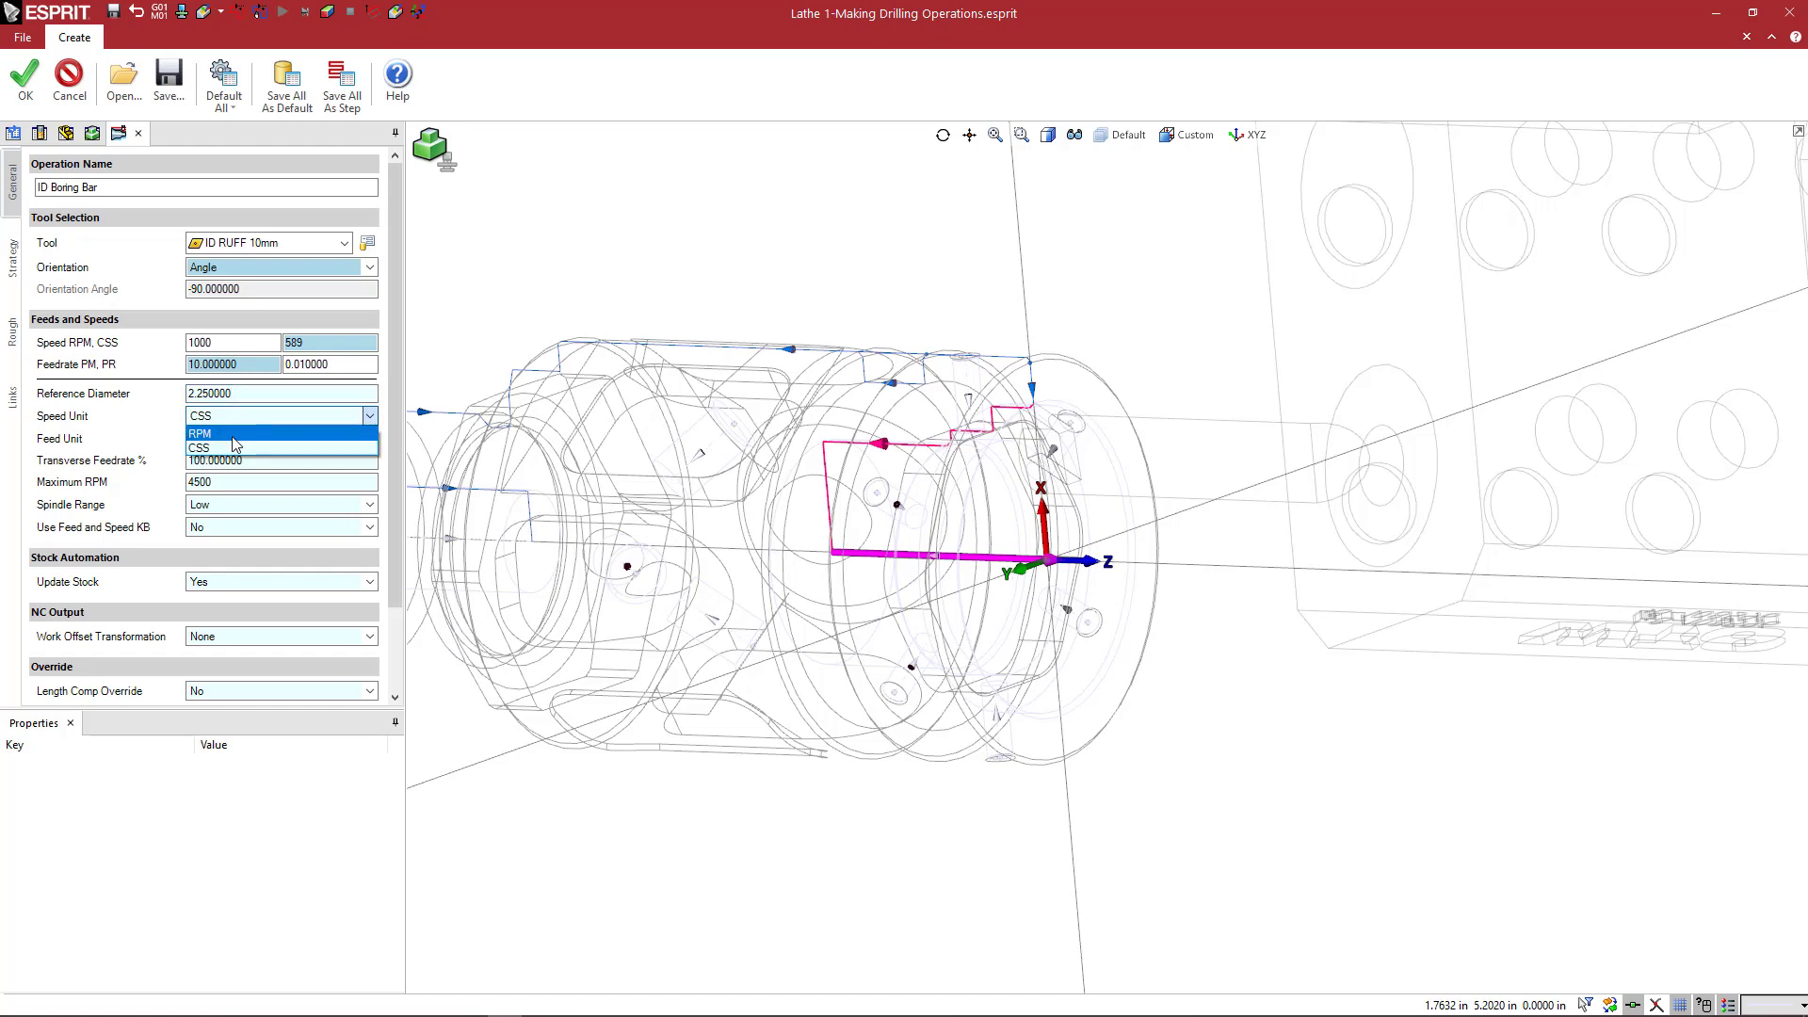
click(230, 439)
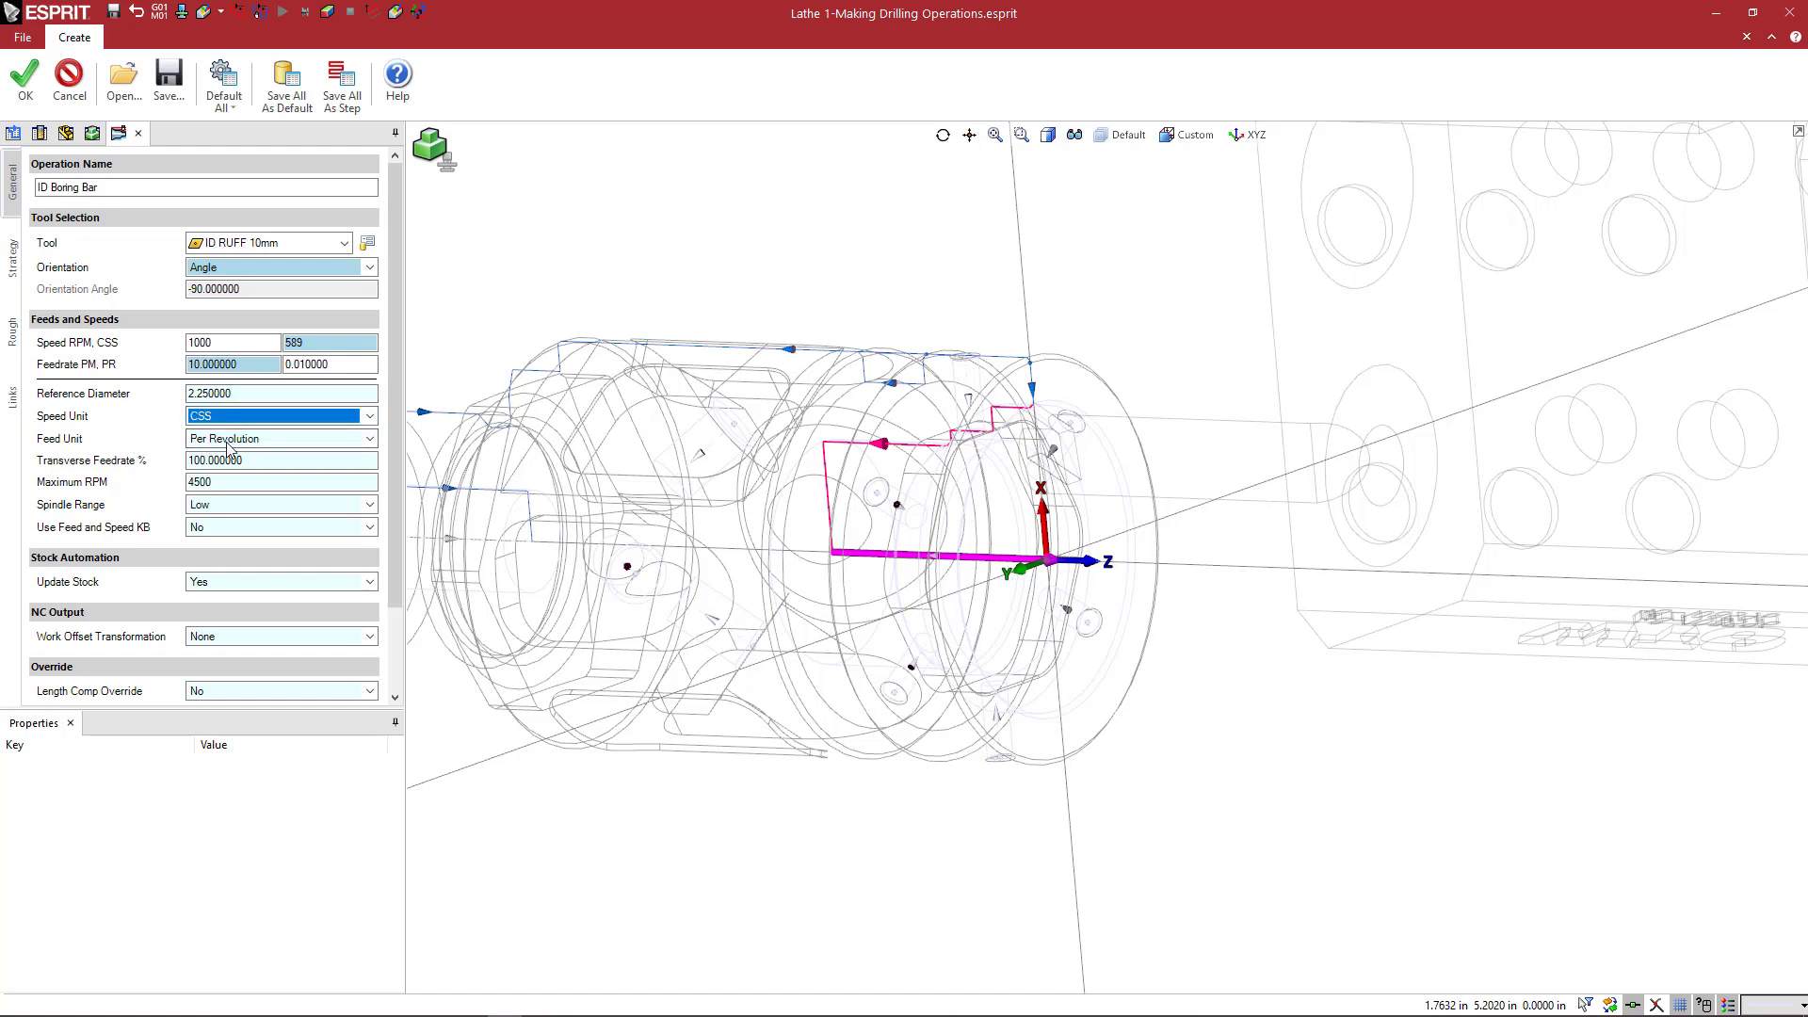
click(228, 440)
key(Escape)
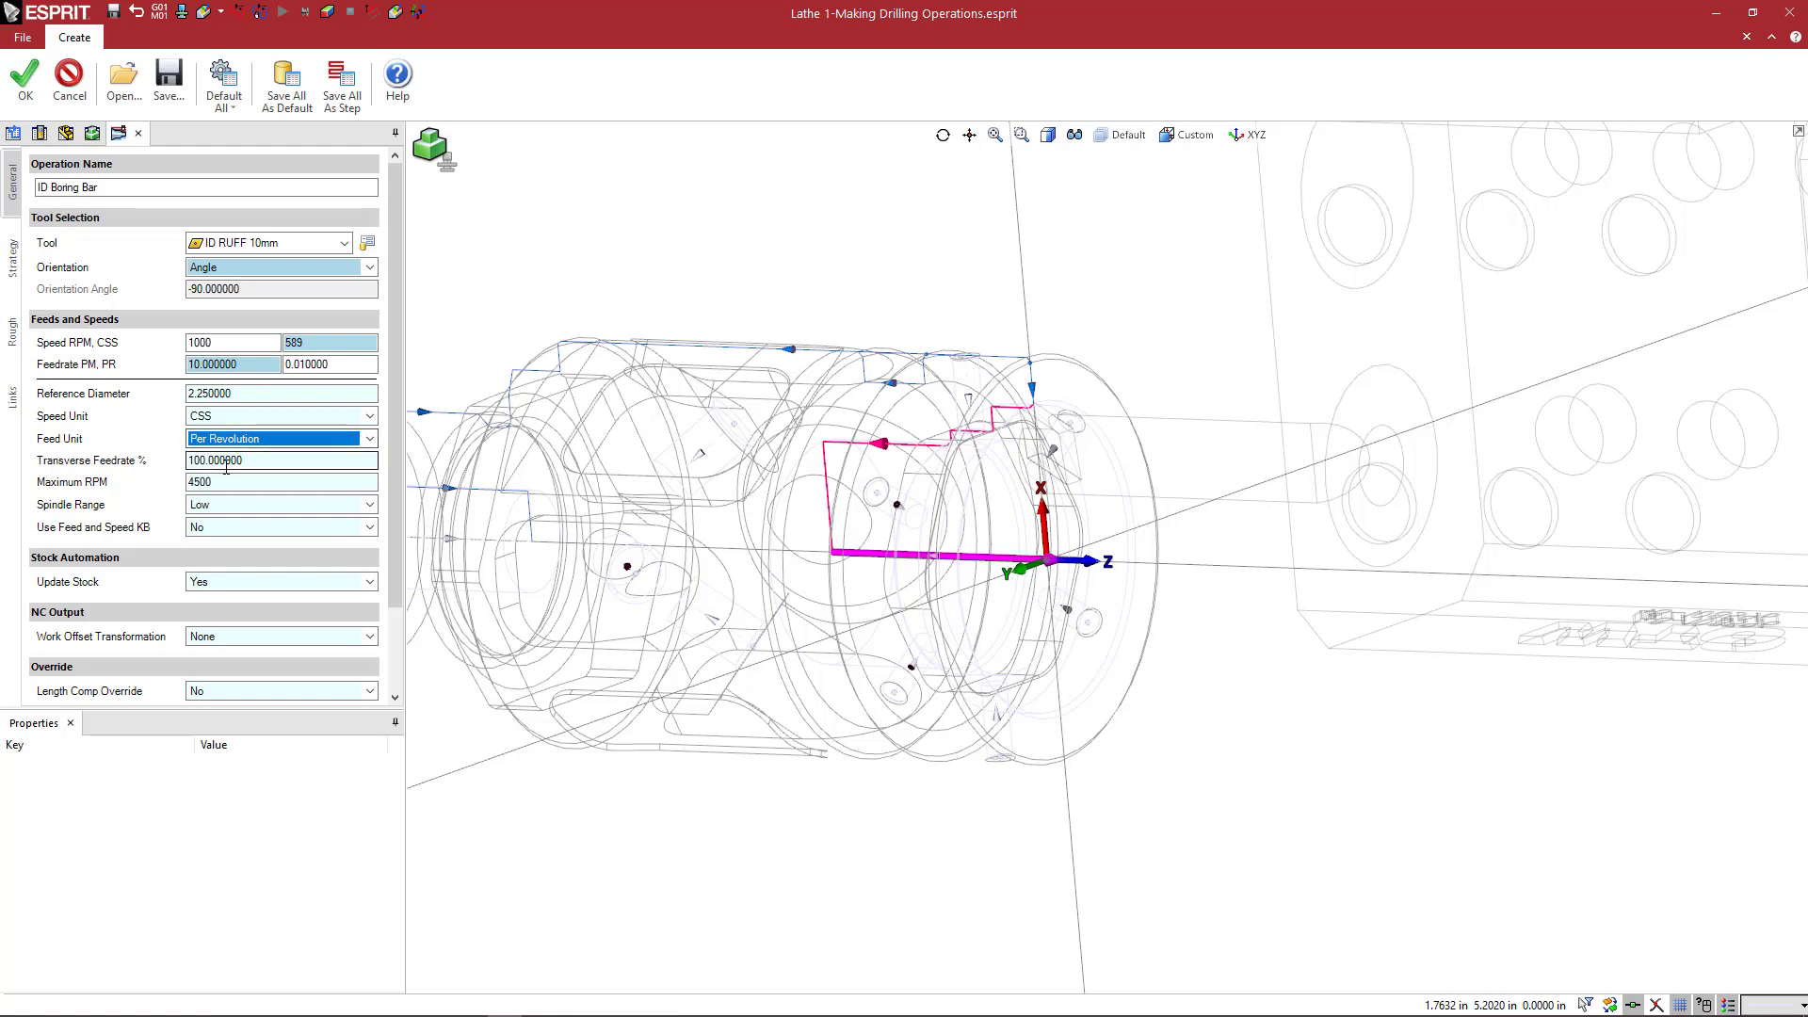
Step: On the Strategy page, leave Finish Pass at No and Undercutting Mode at No
click(13, 258)
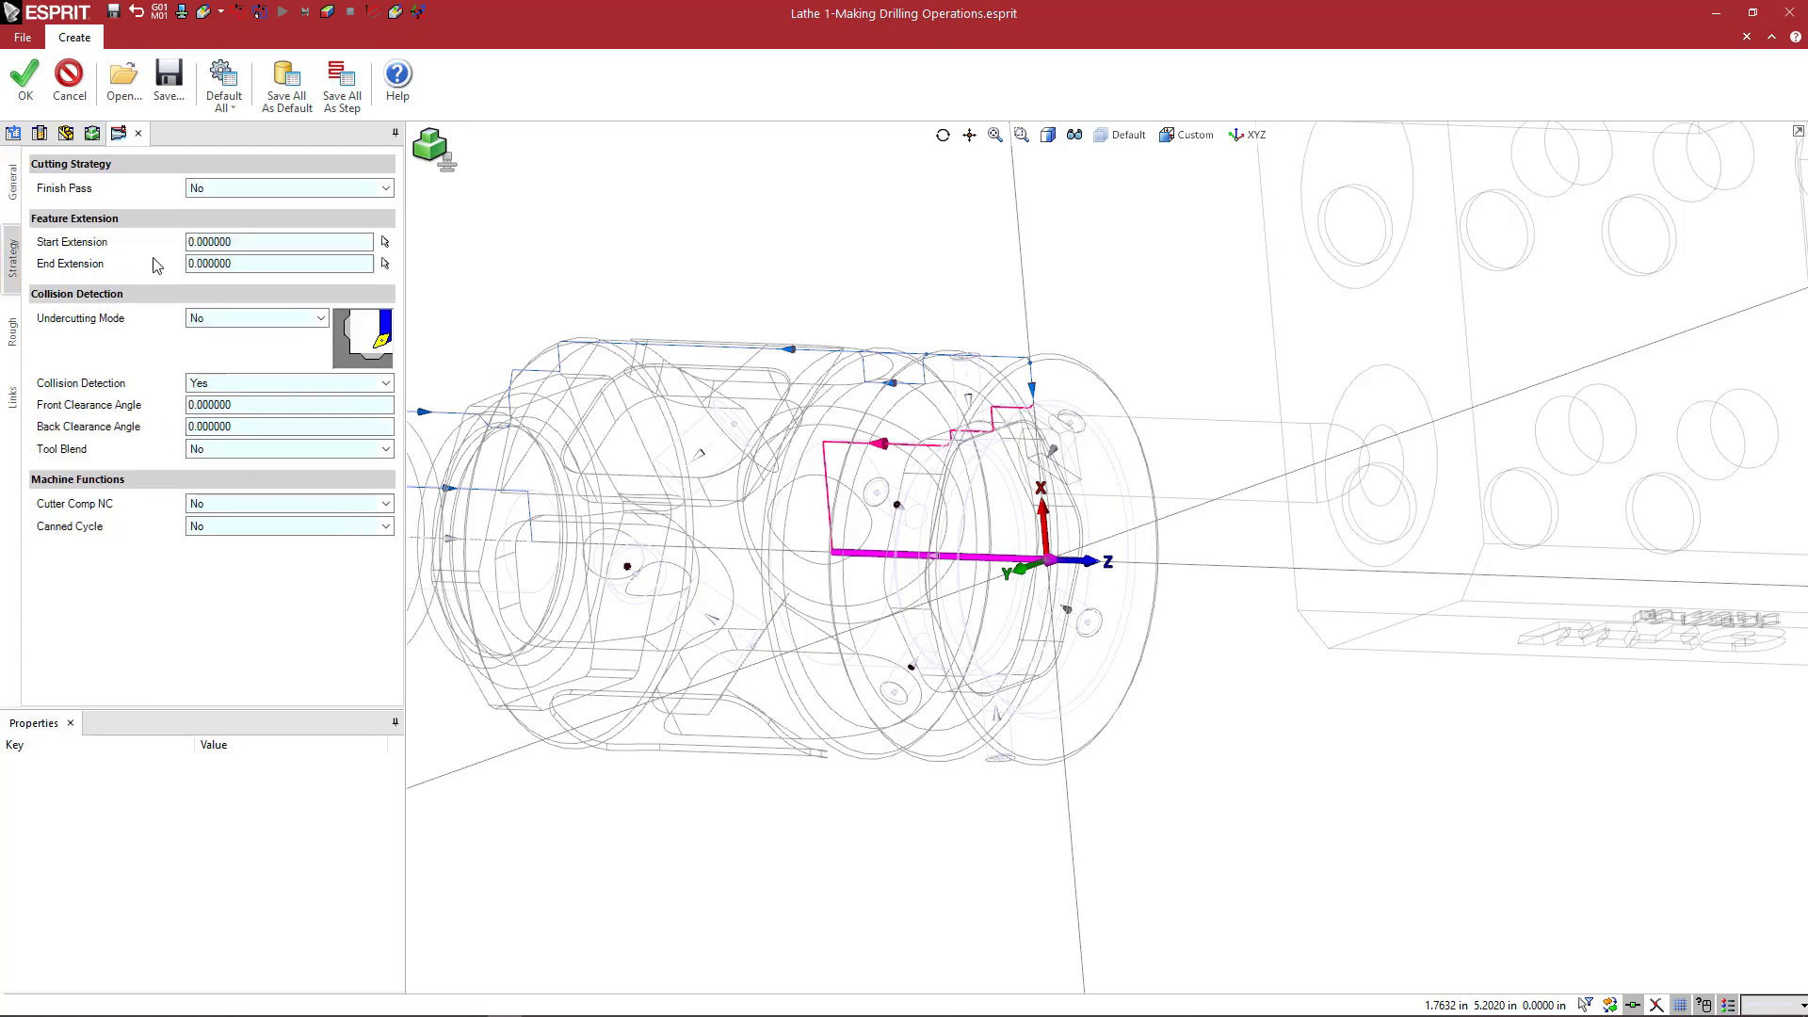
click(221, 196)
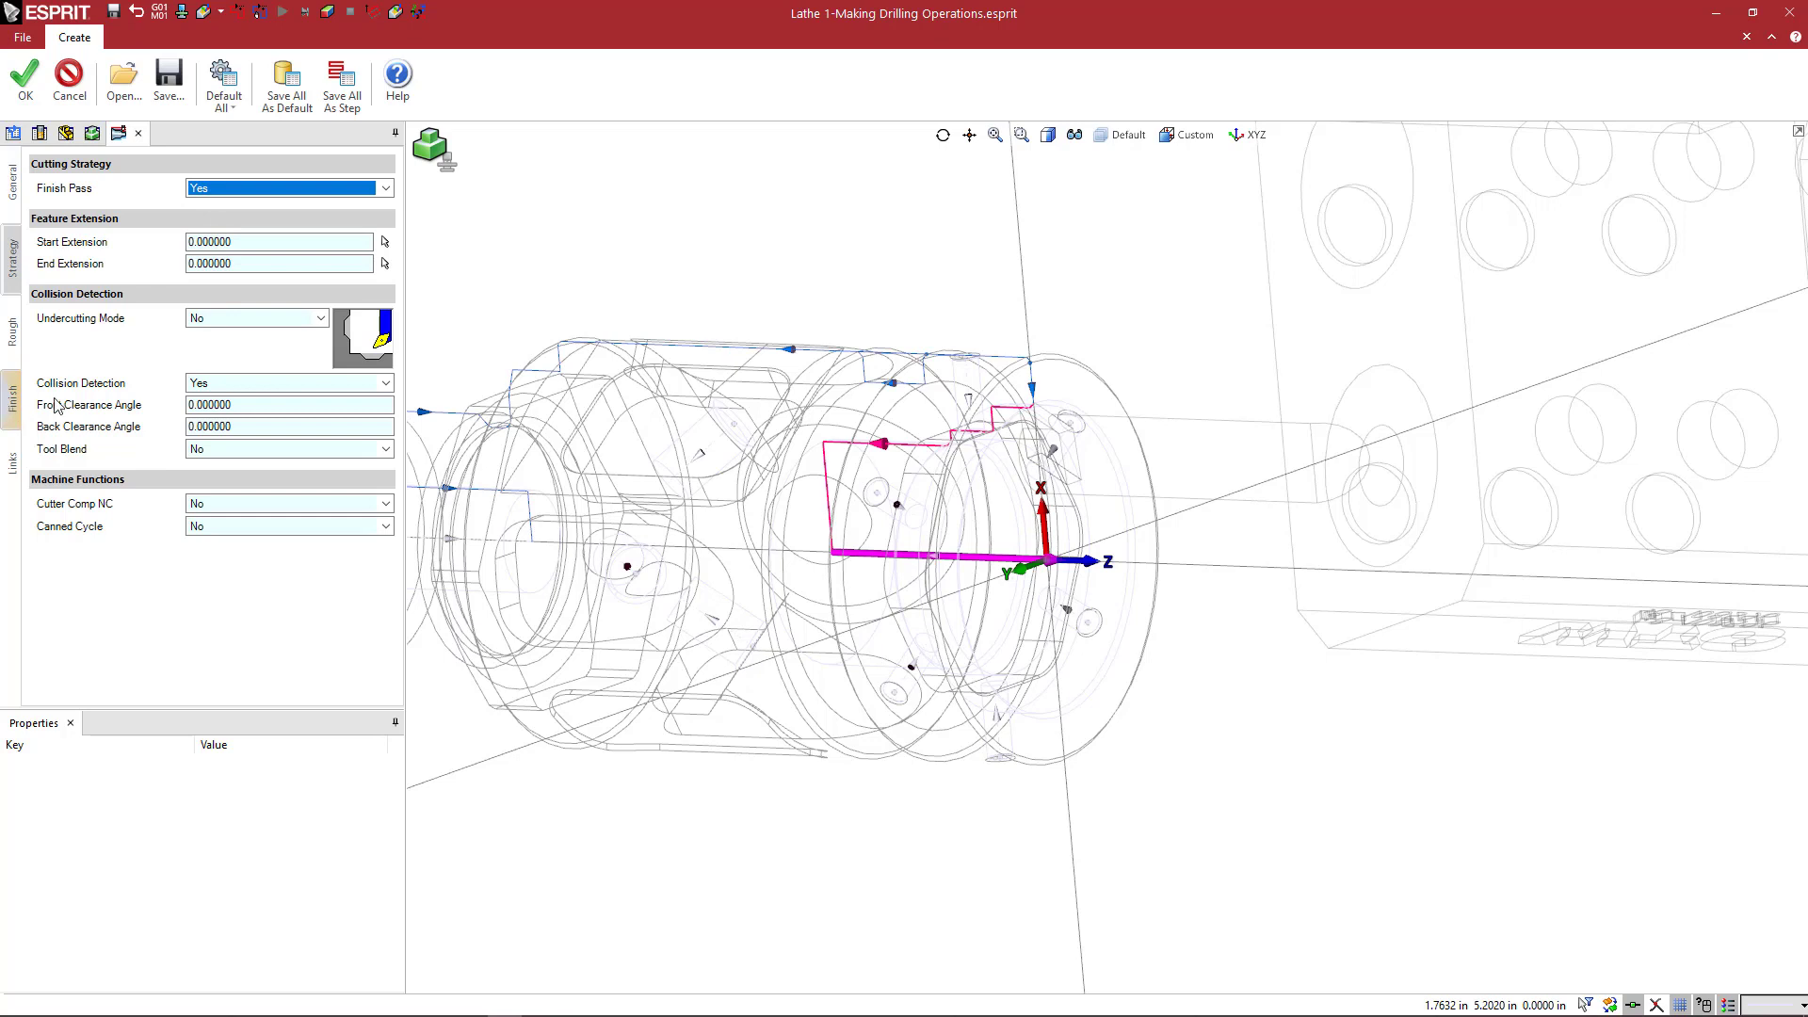
click(222, 189)
click(219, 212)
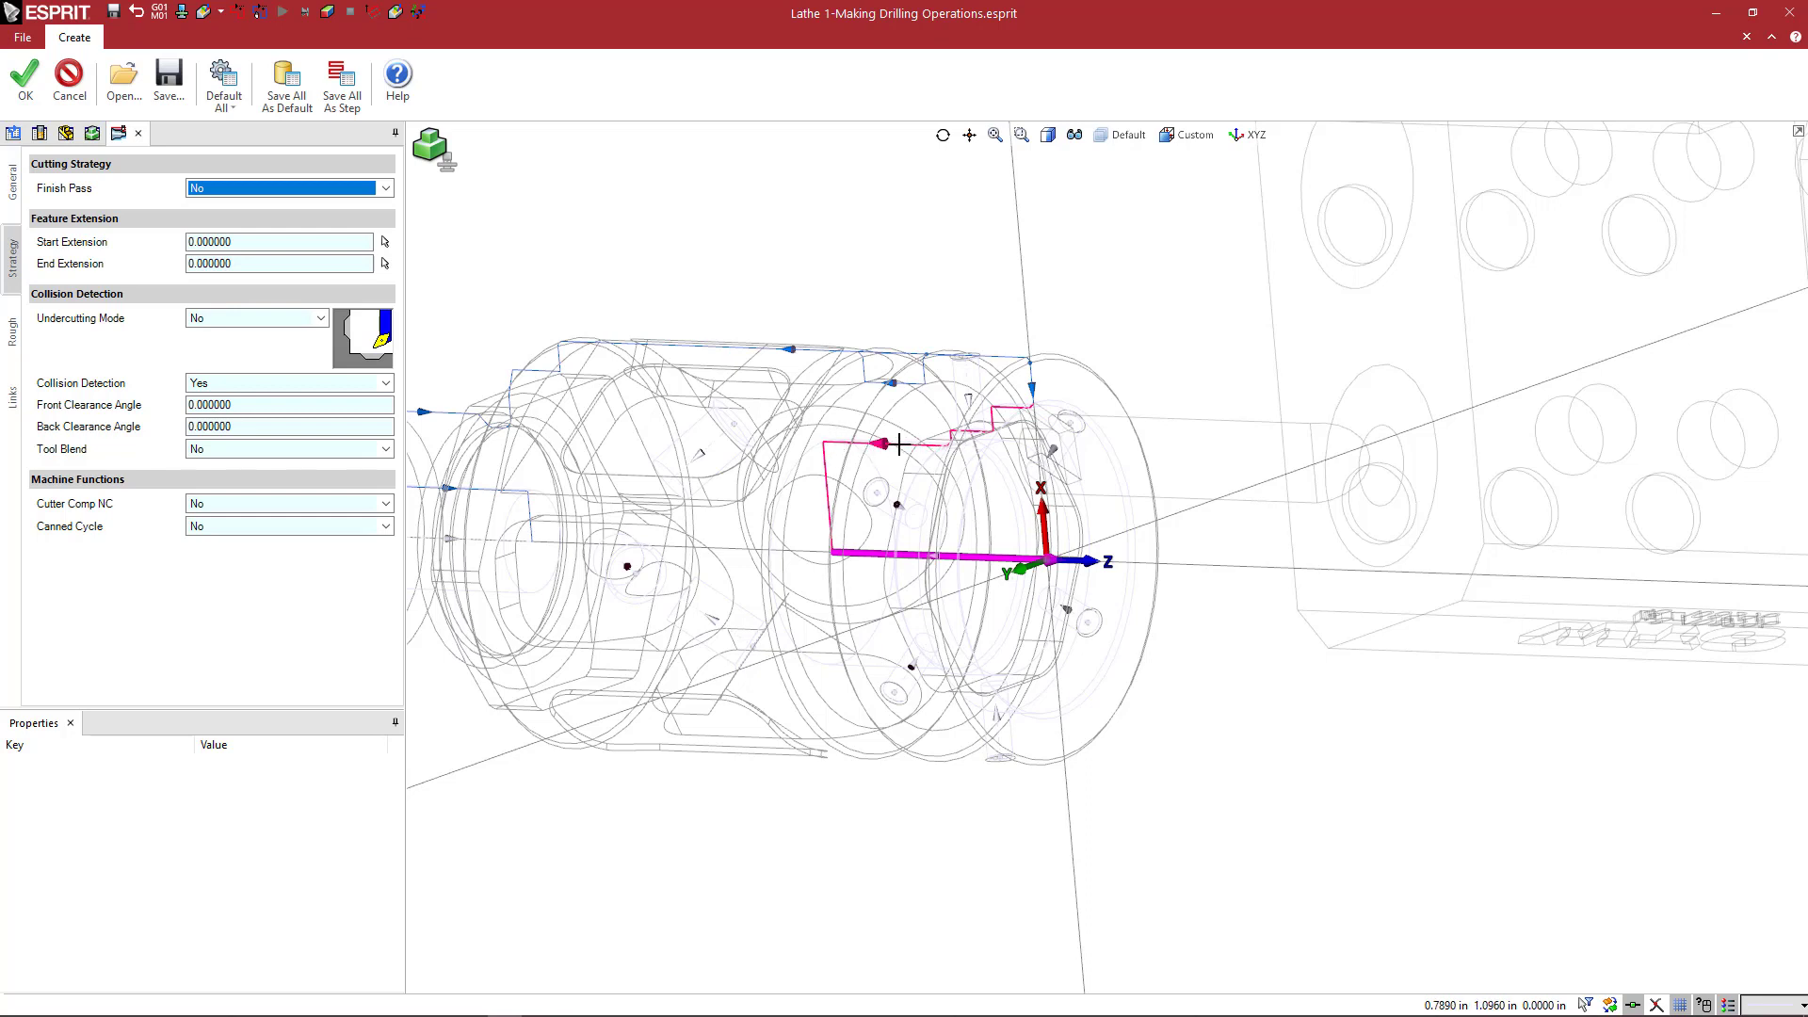
click(243, 265)
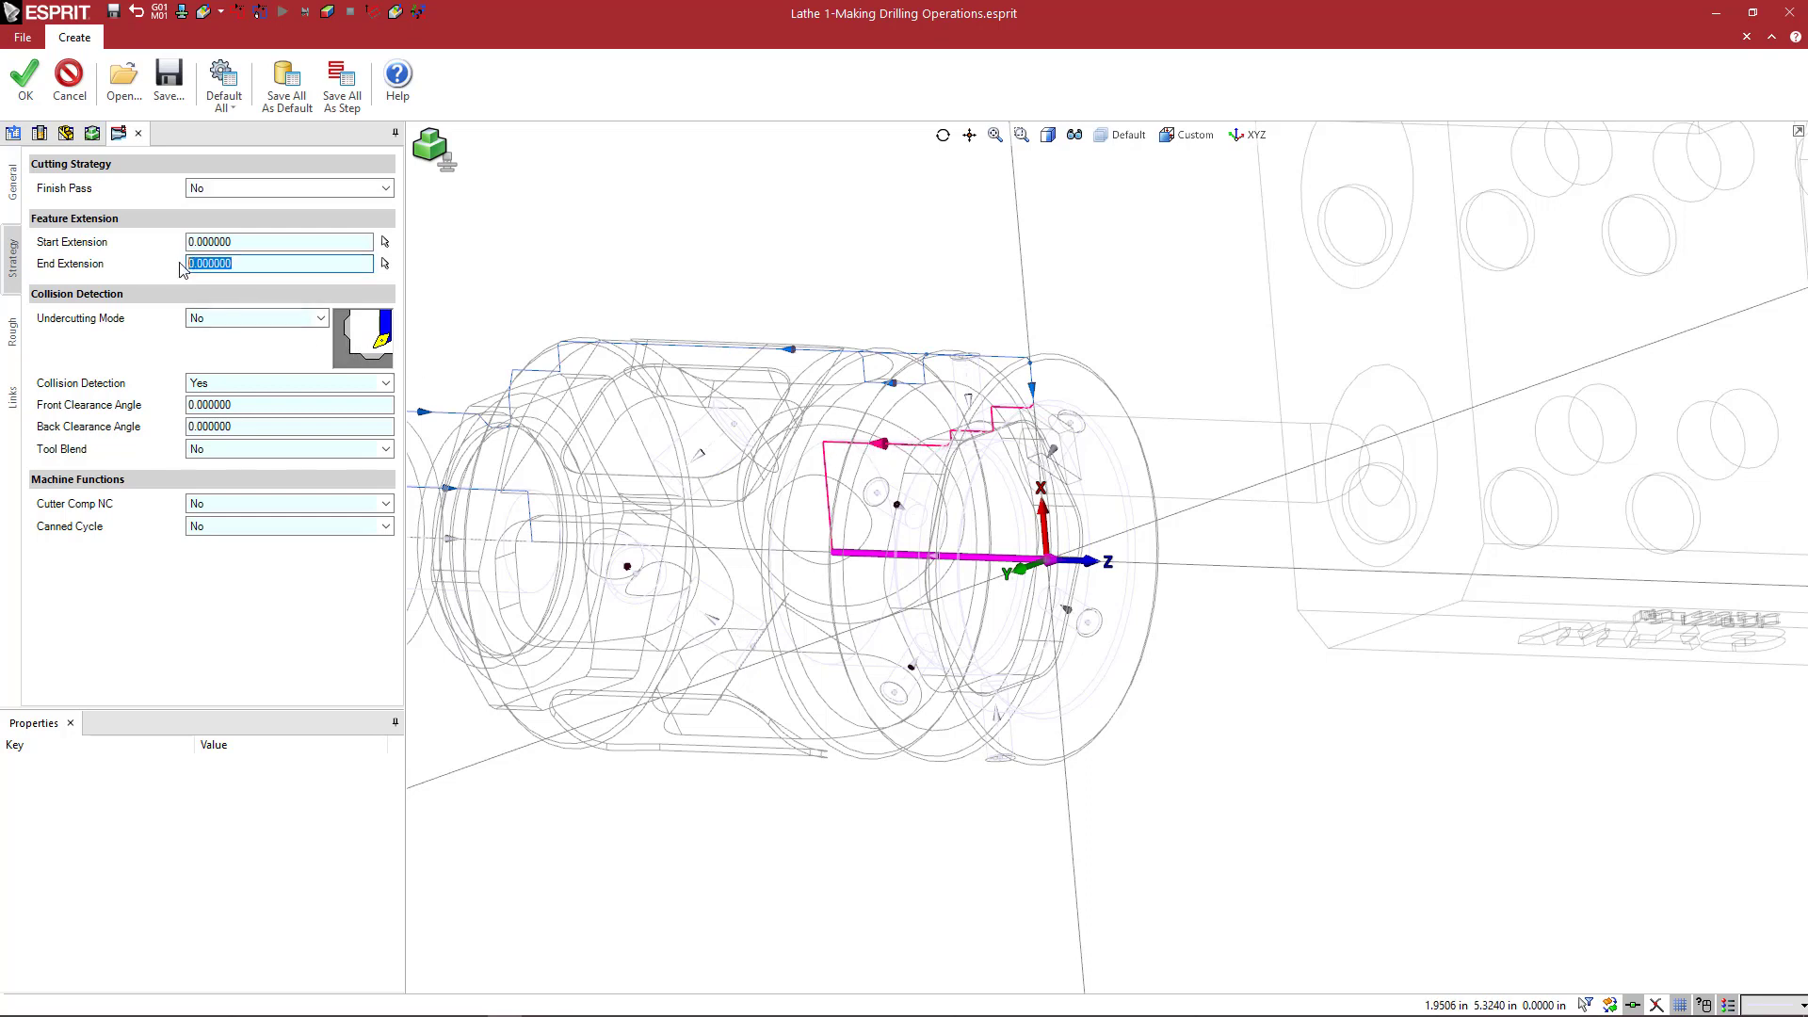
click(231, 325)
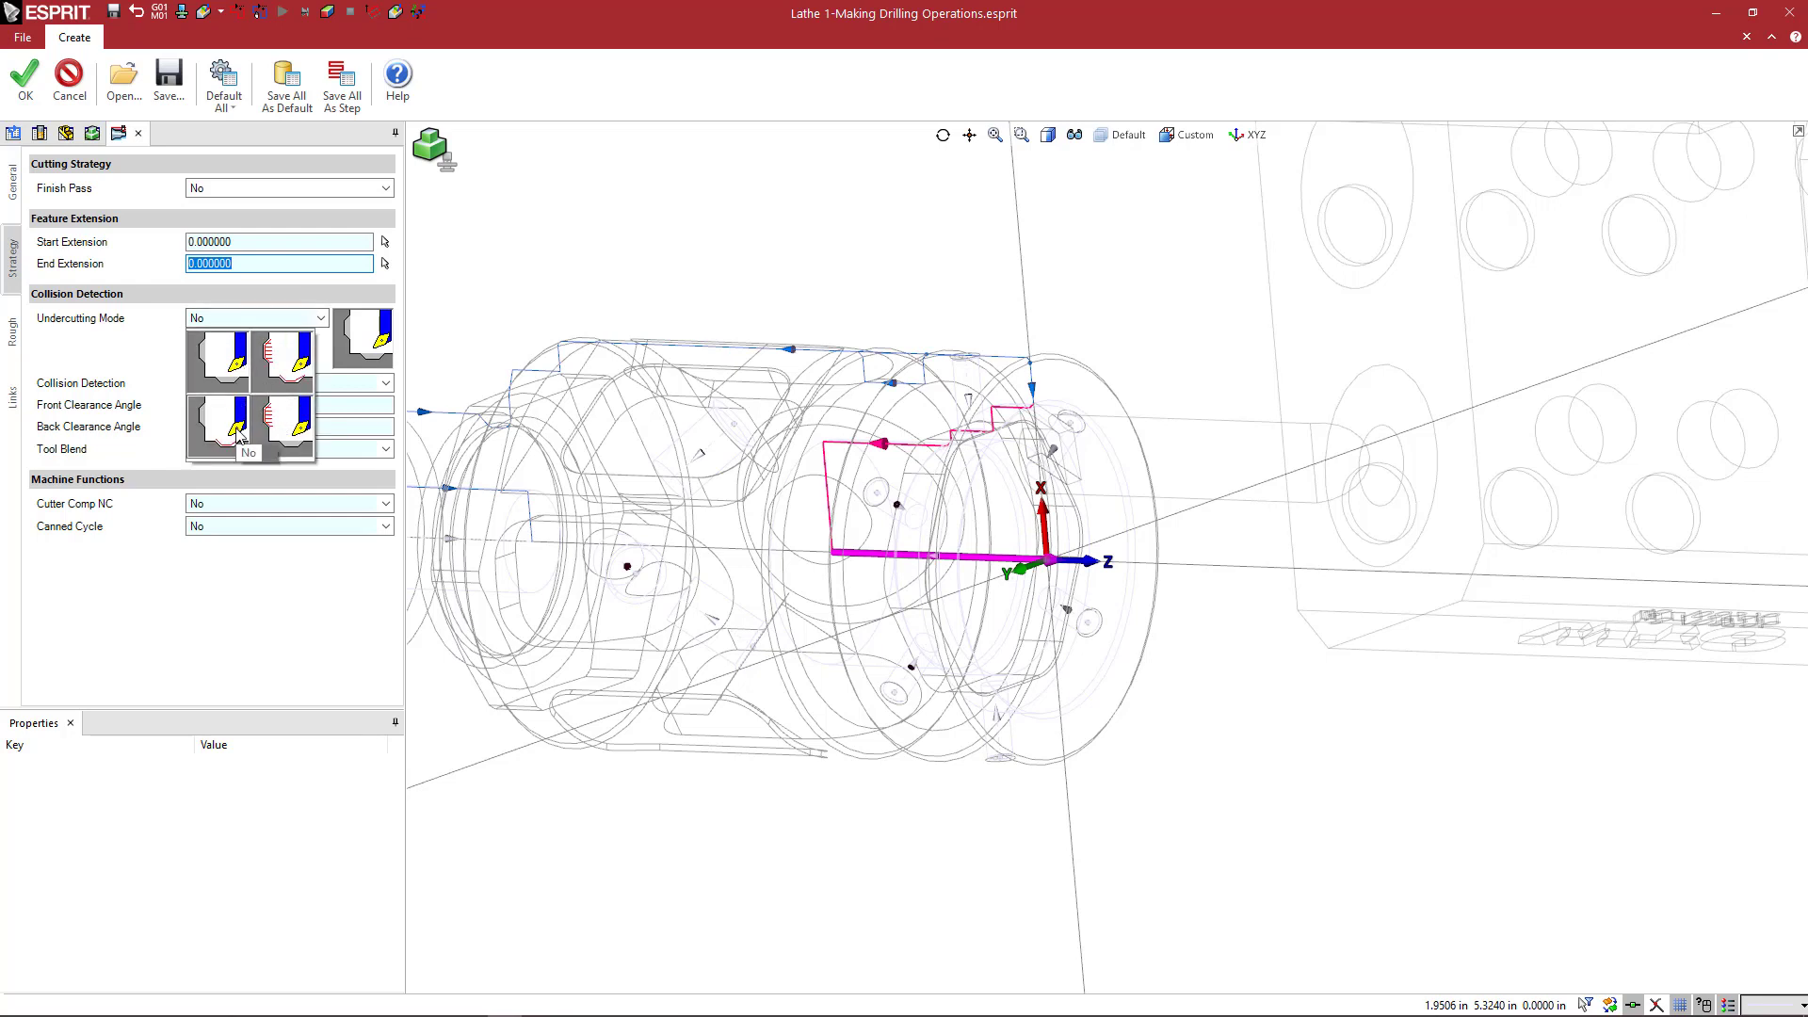
click(13, 343)
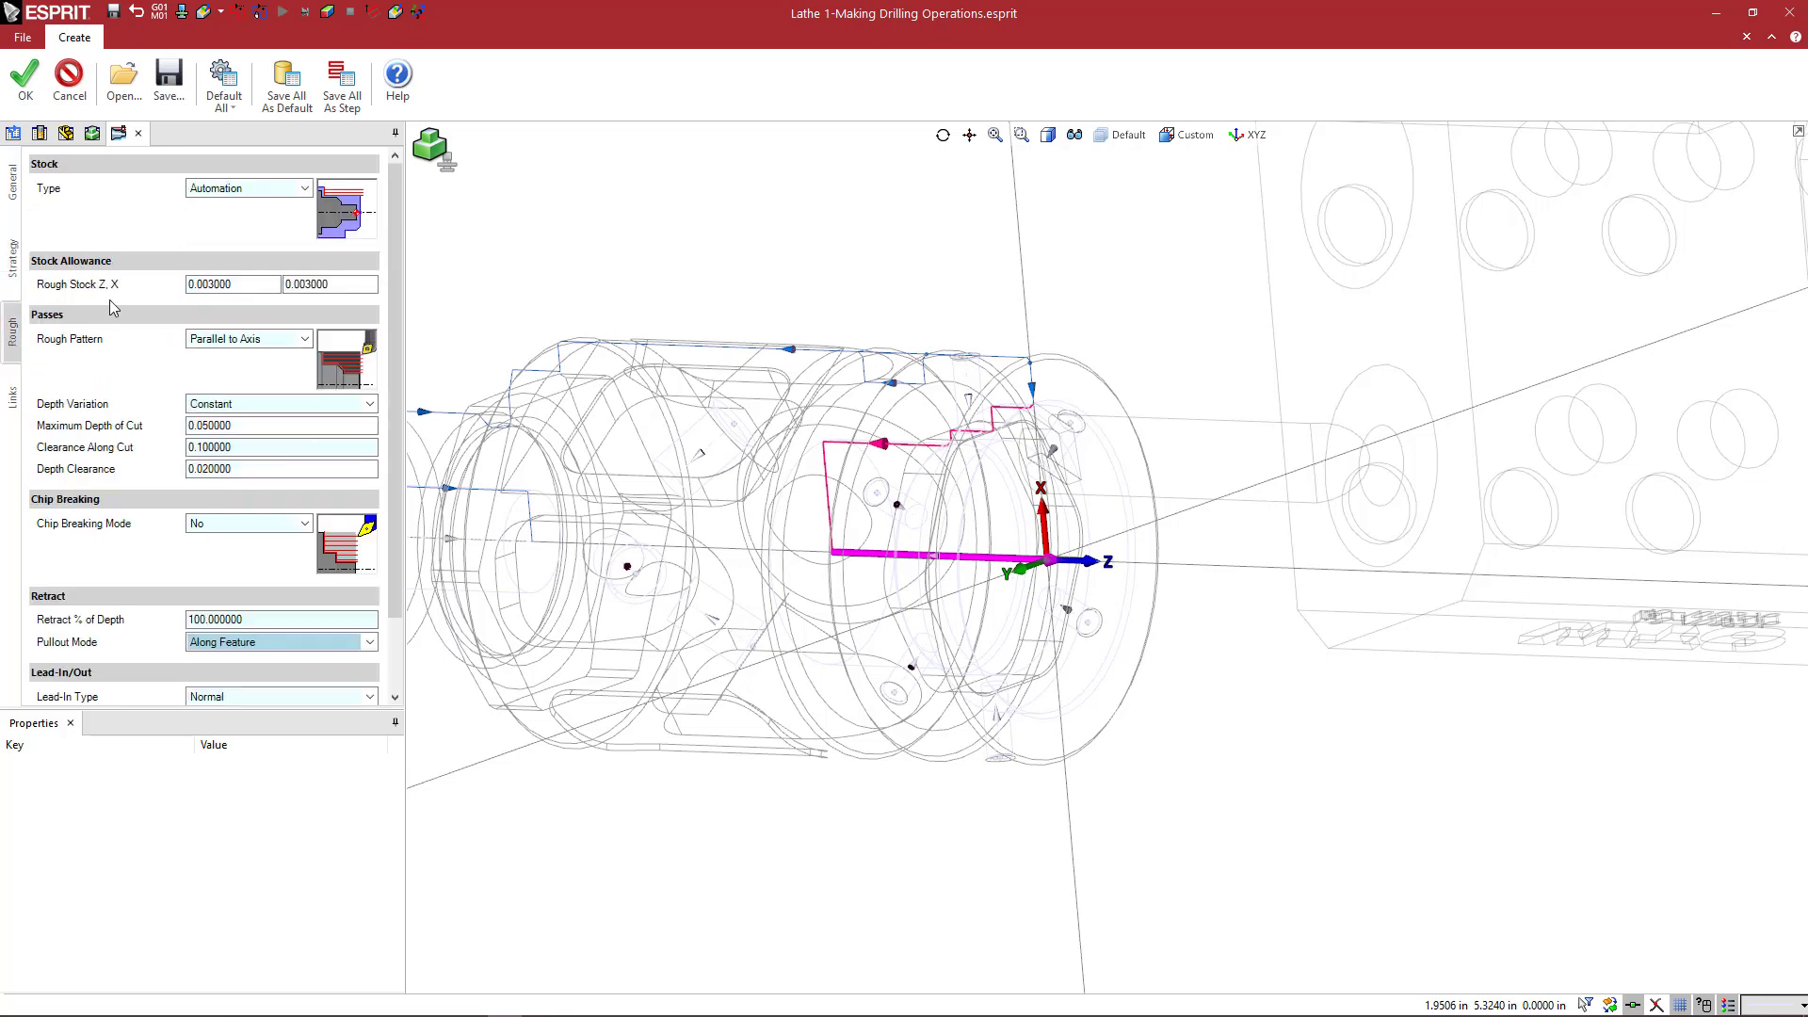
Step: Keep Automation stock type, Parallel to Axis rough pattern and Constant depth variation
click(241, 192)
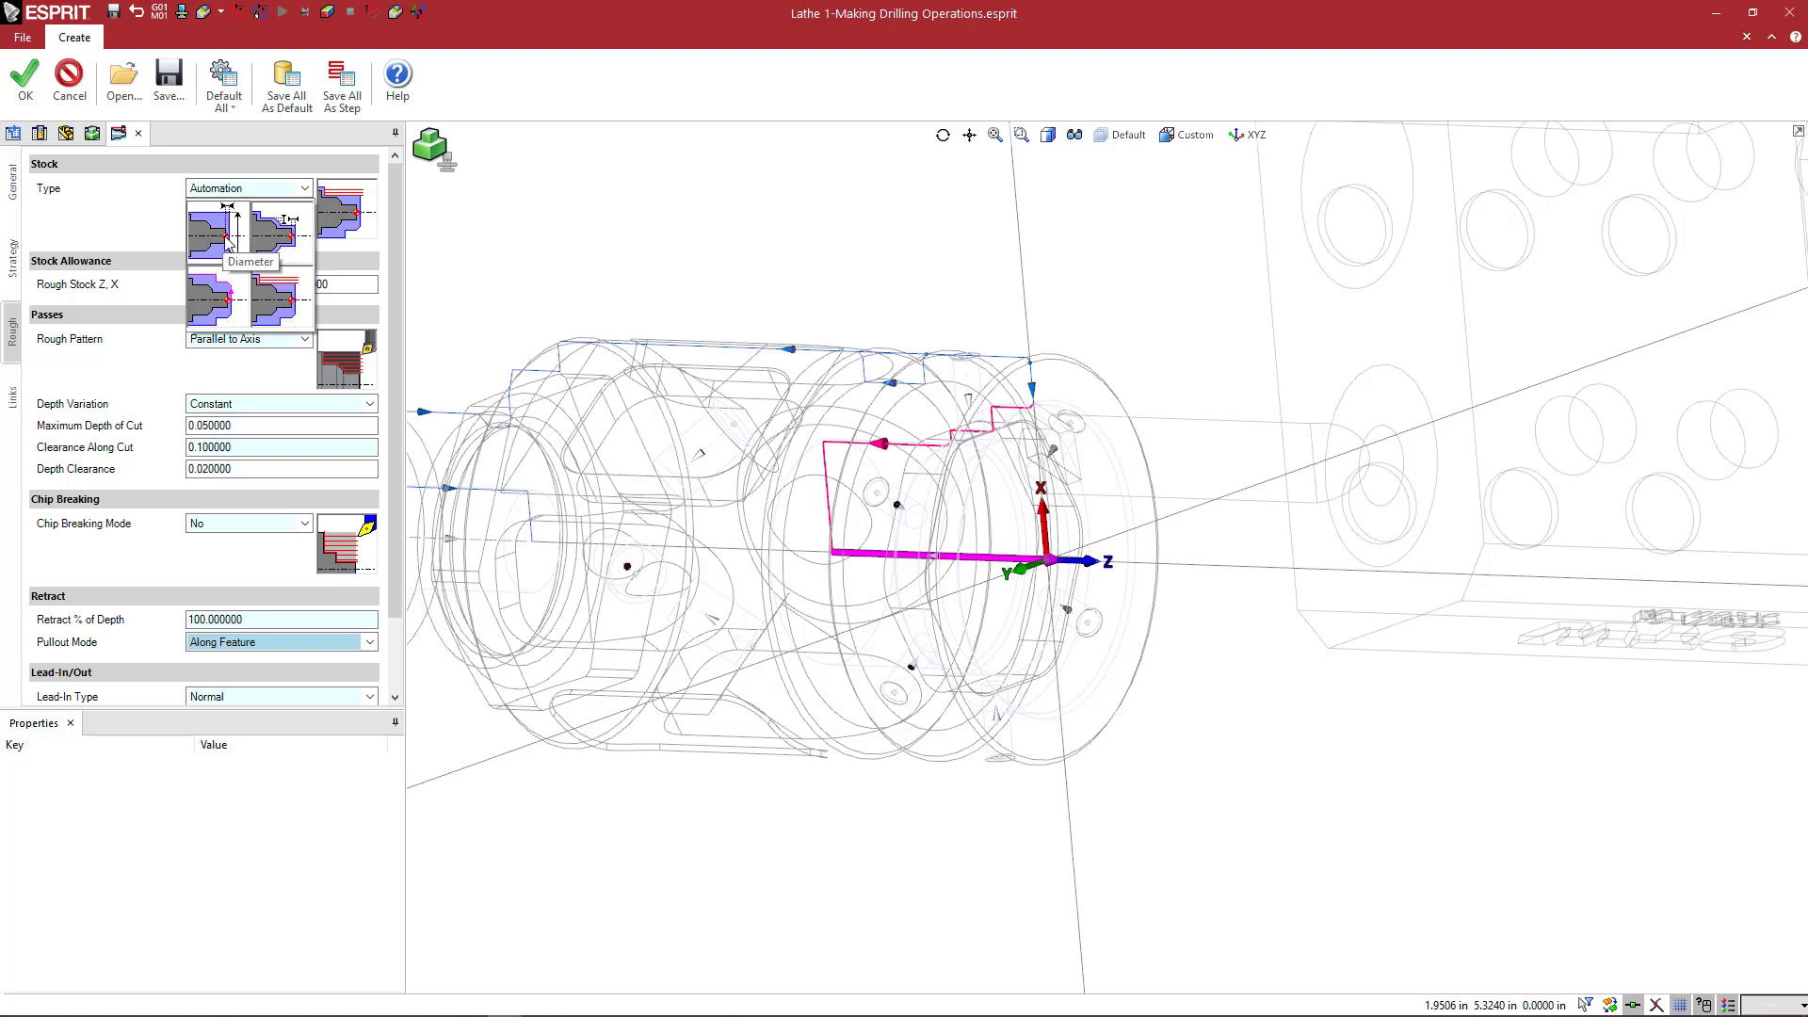
click(279, 316)
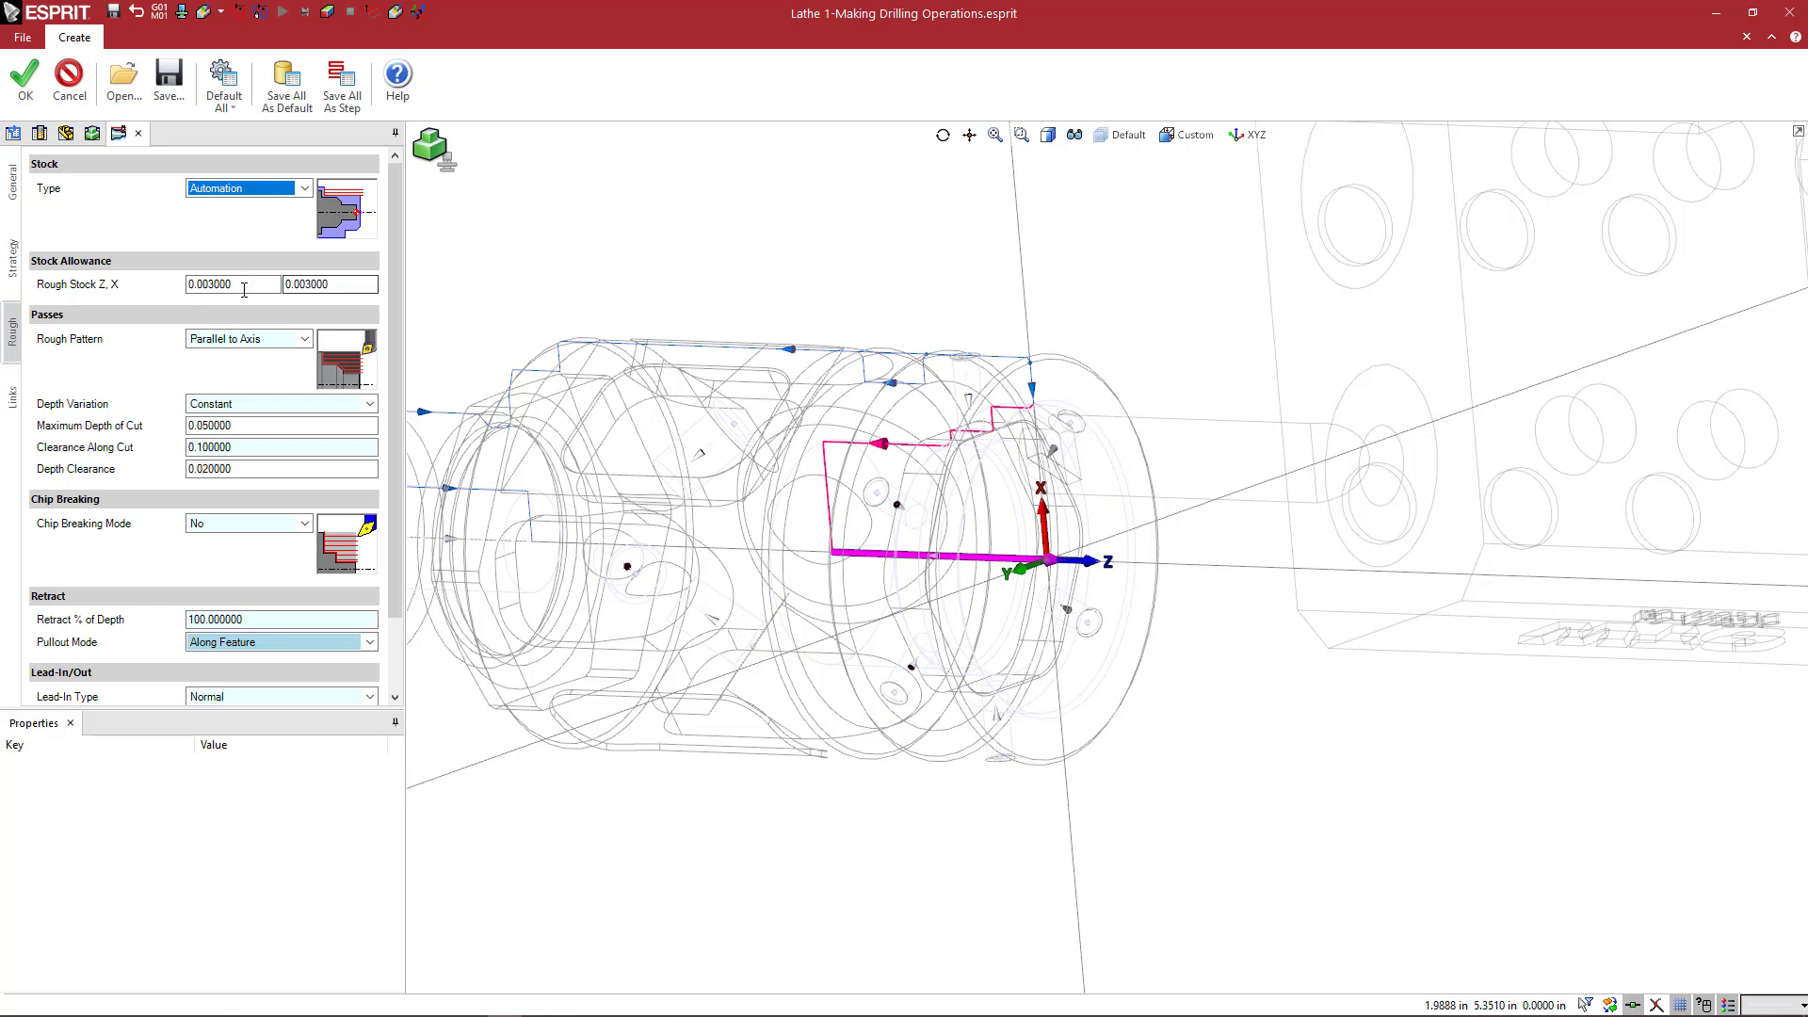
click(247, 286)
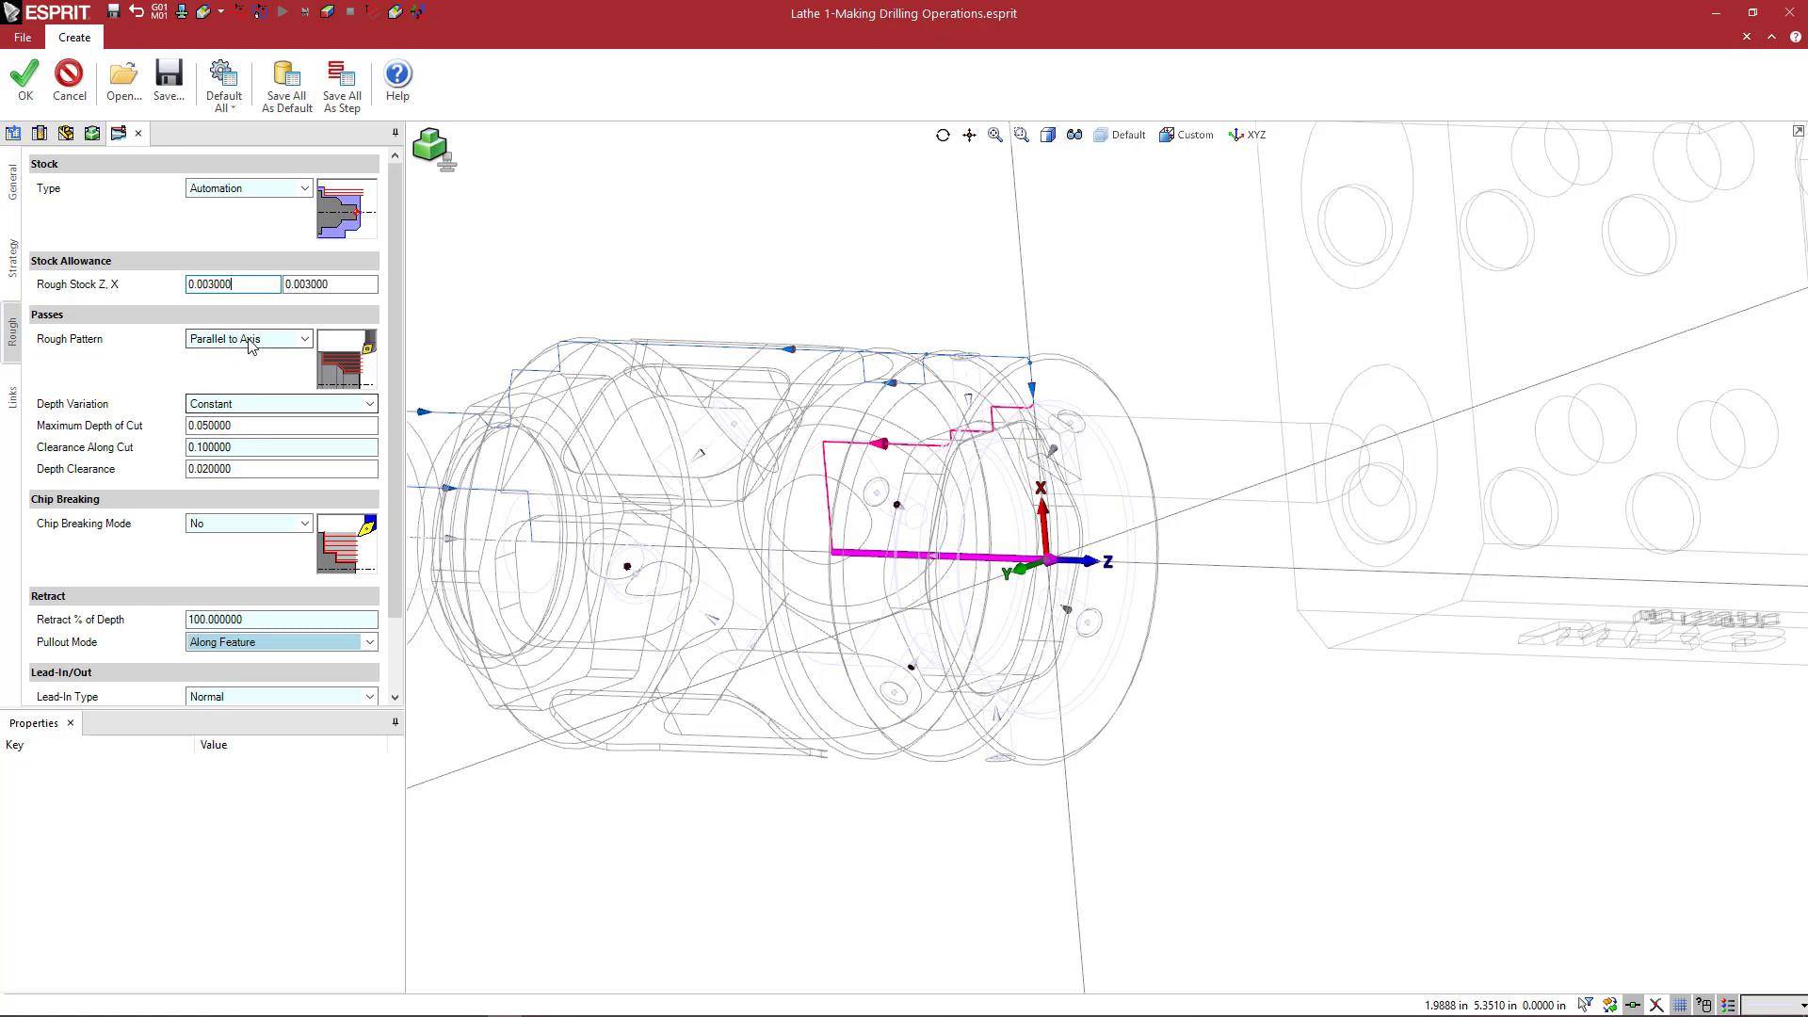
click(249, 339)
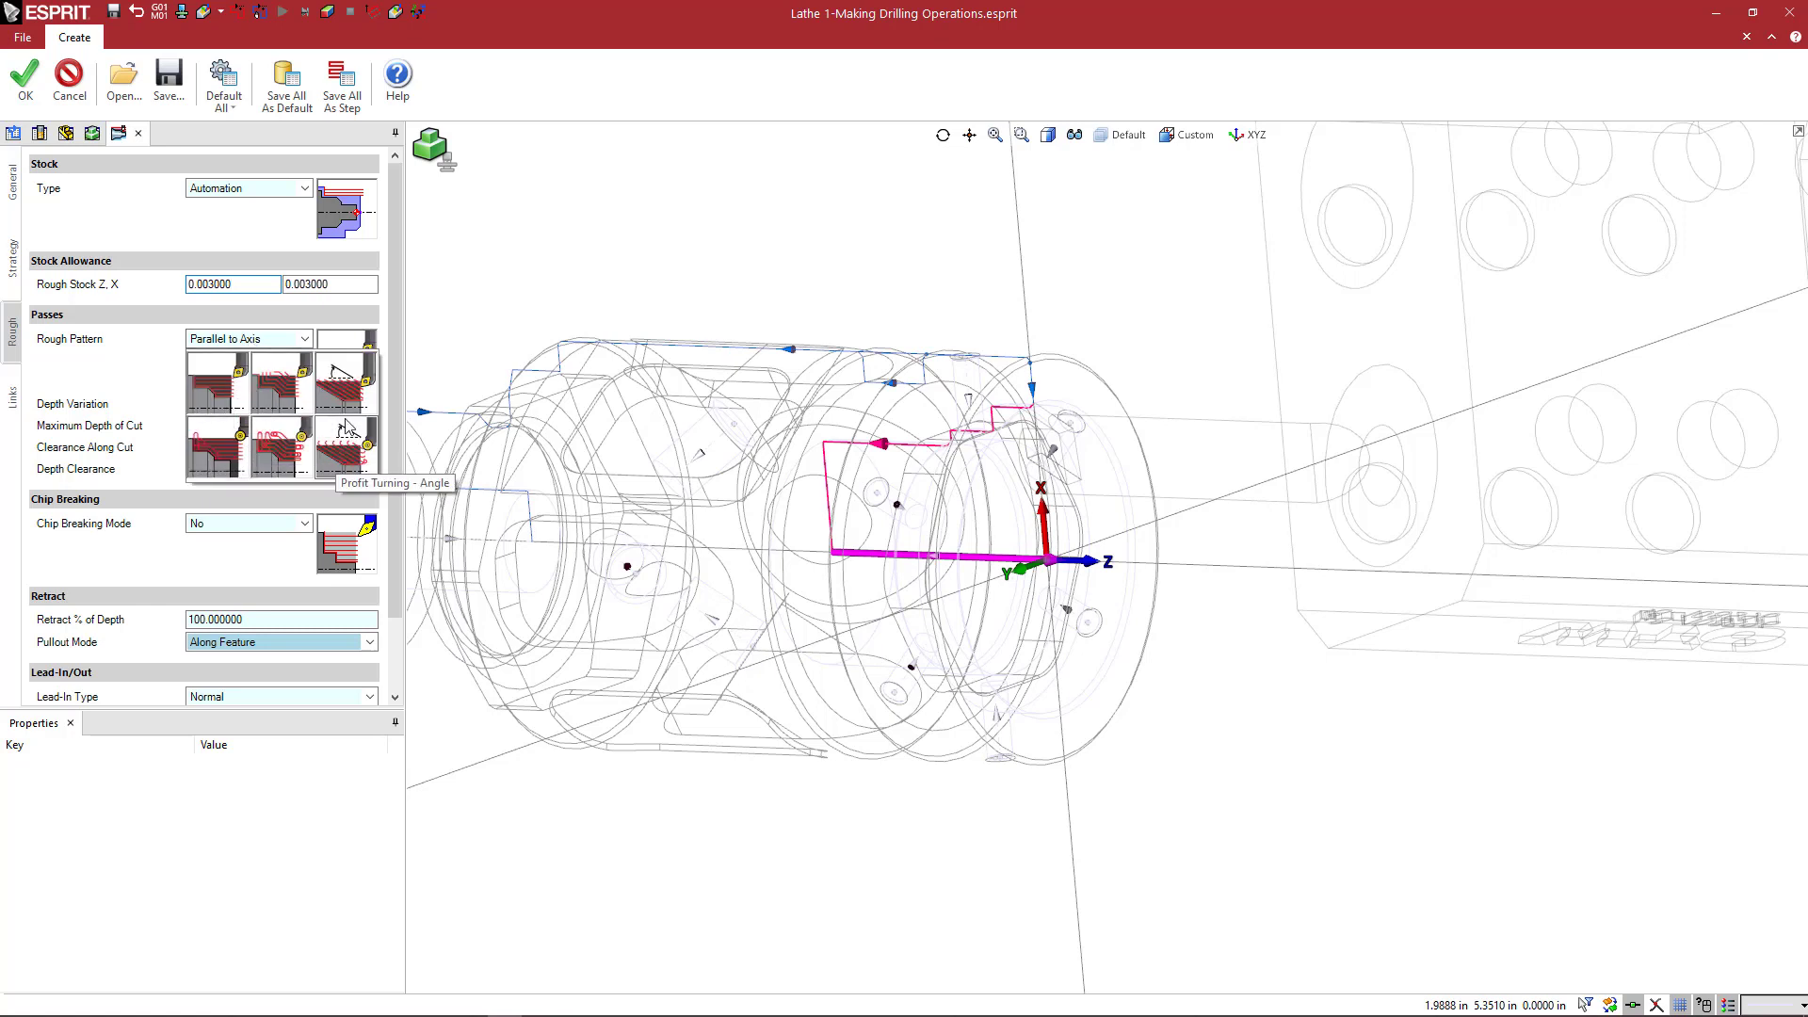
click(165, 385)
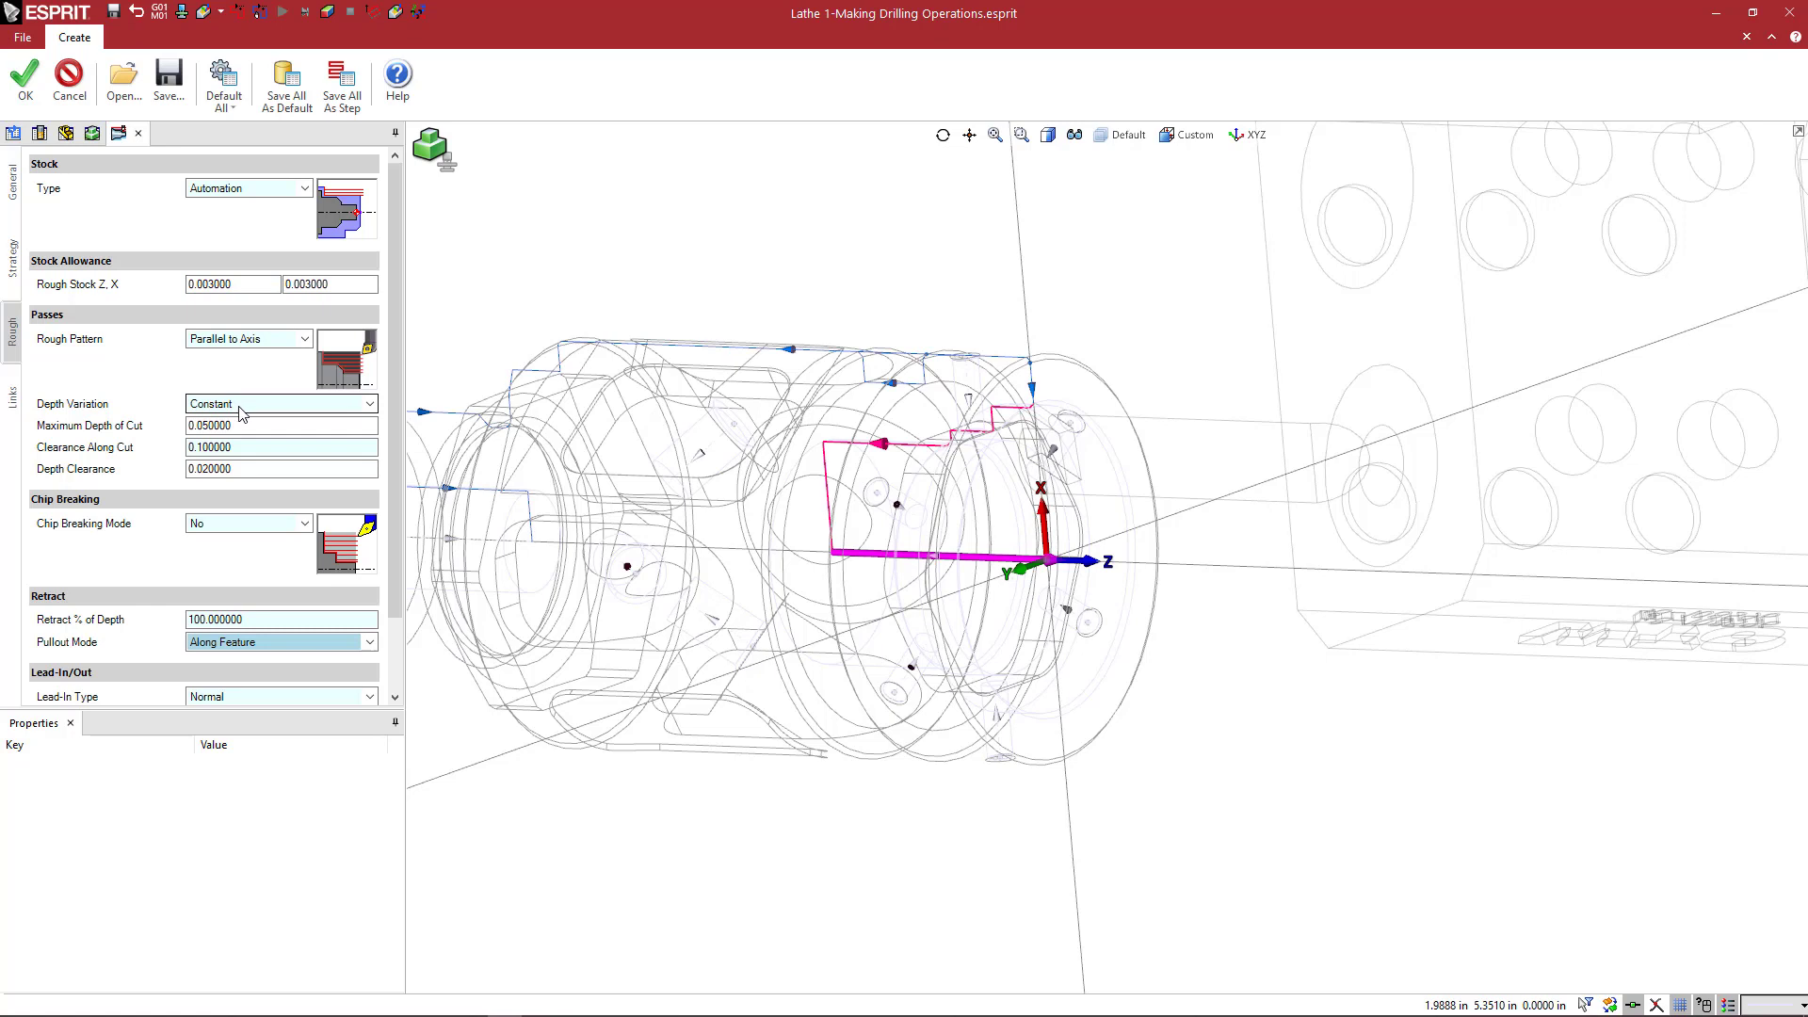
click(239, 409)
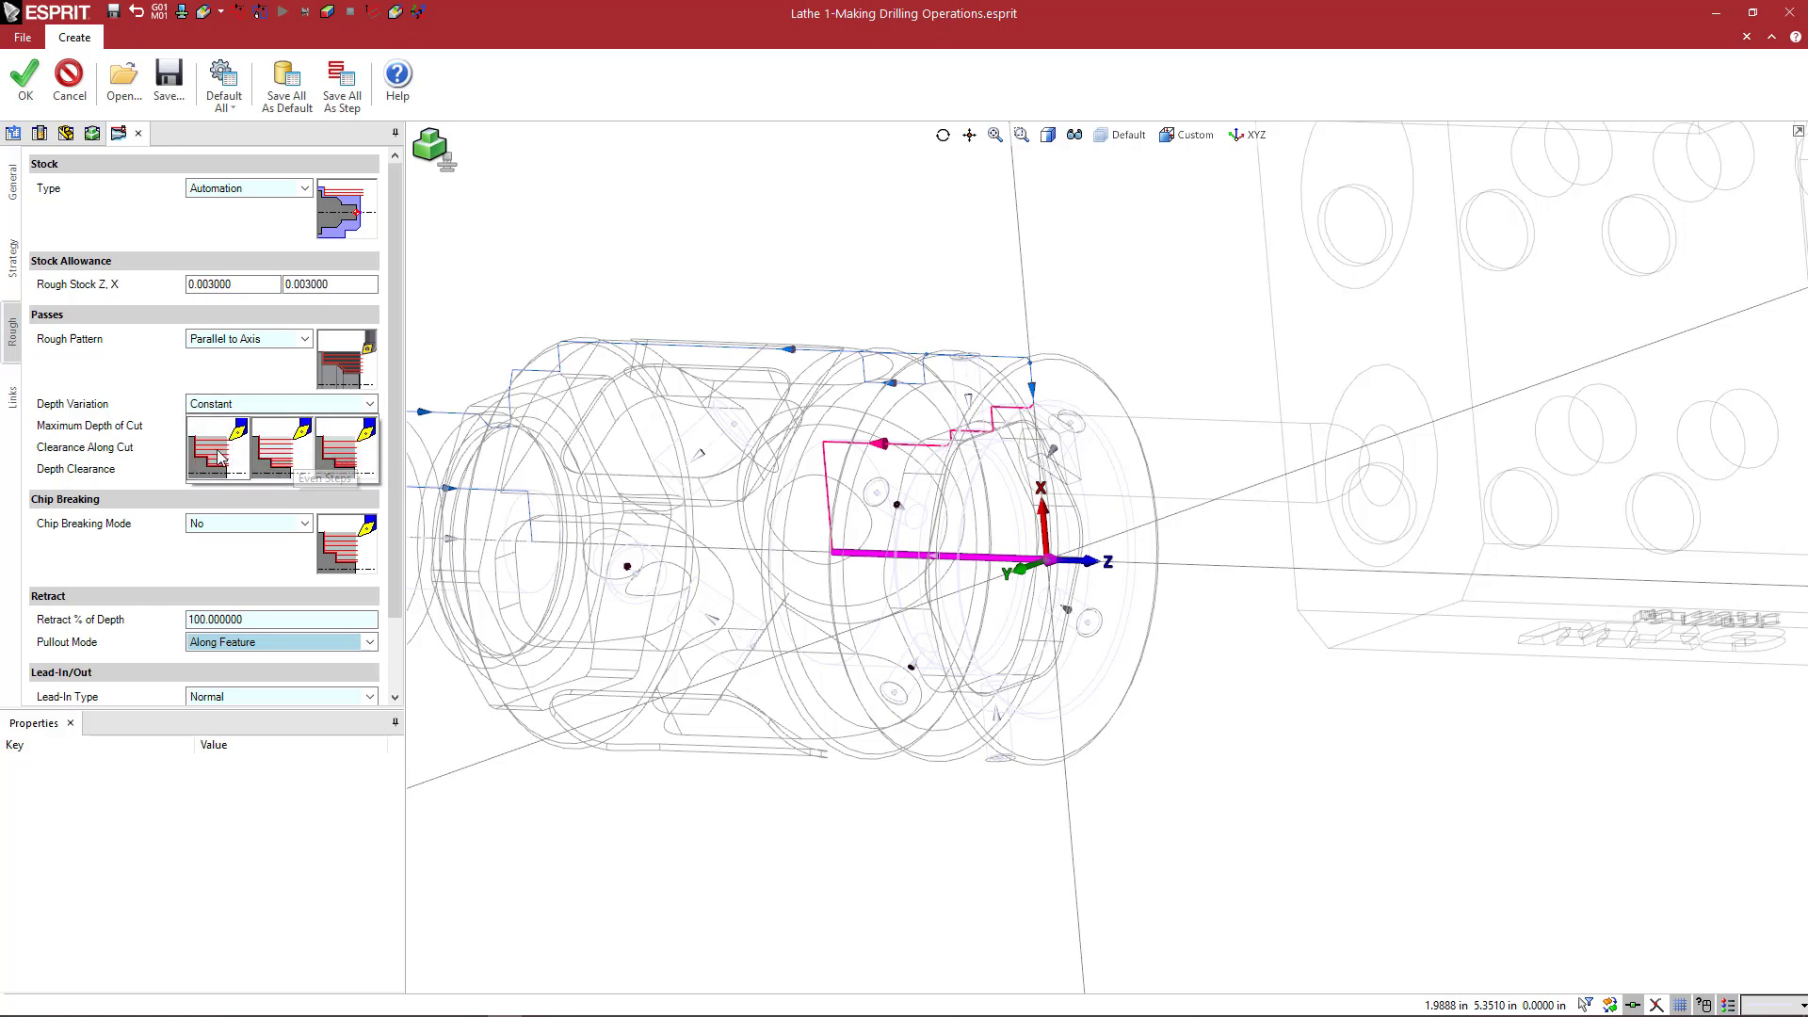
click(220, 457)
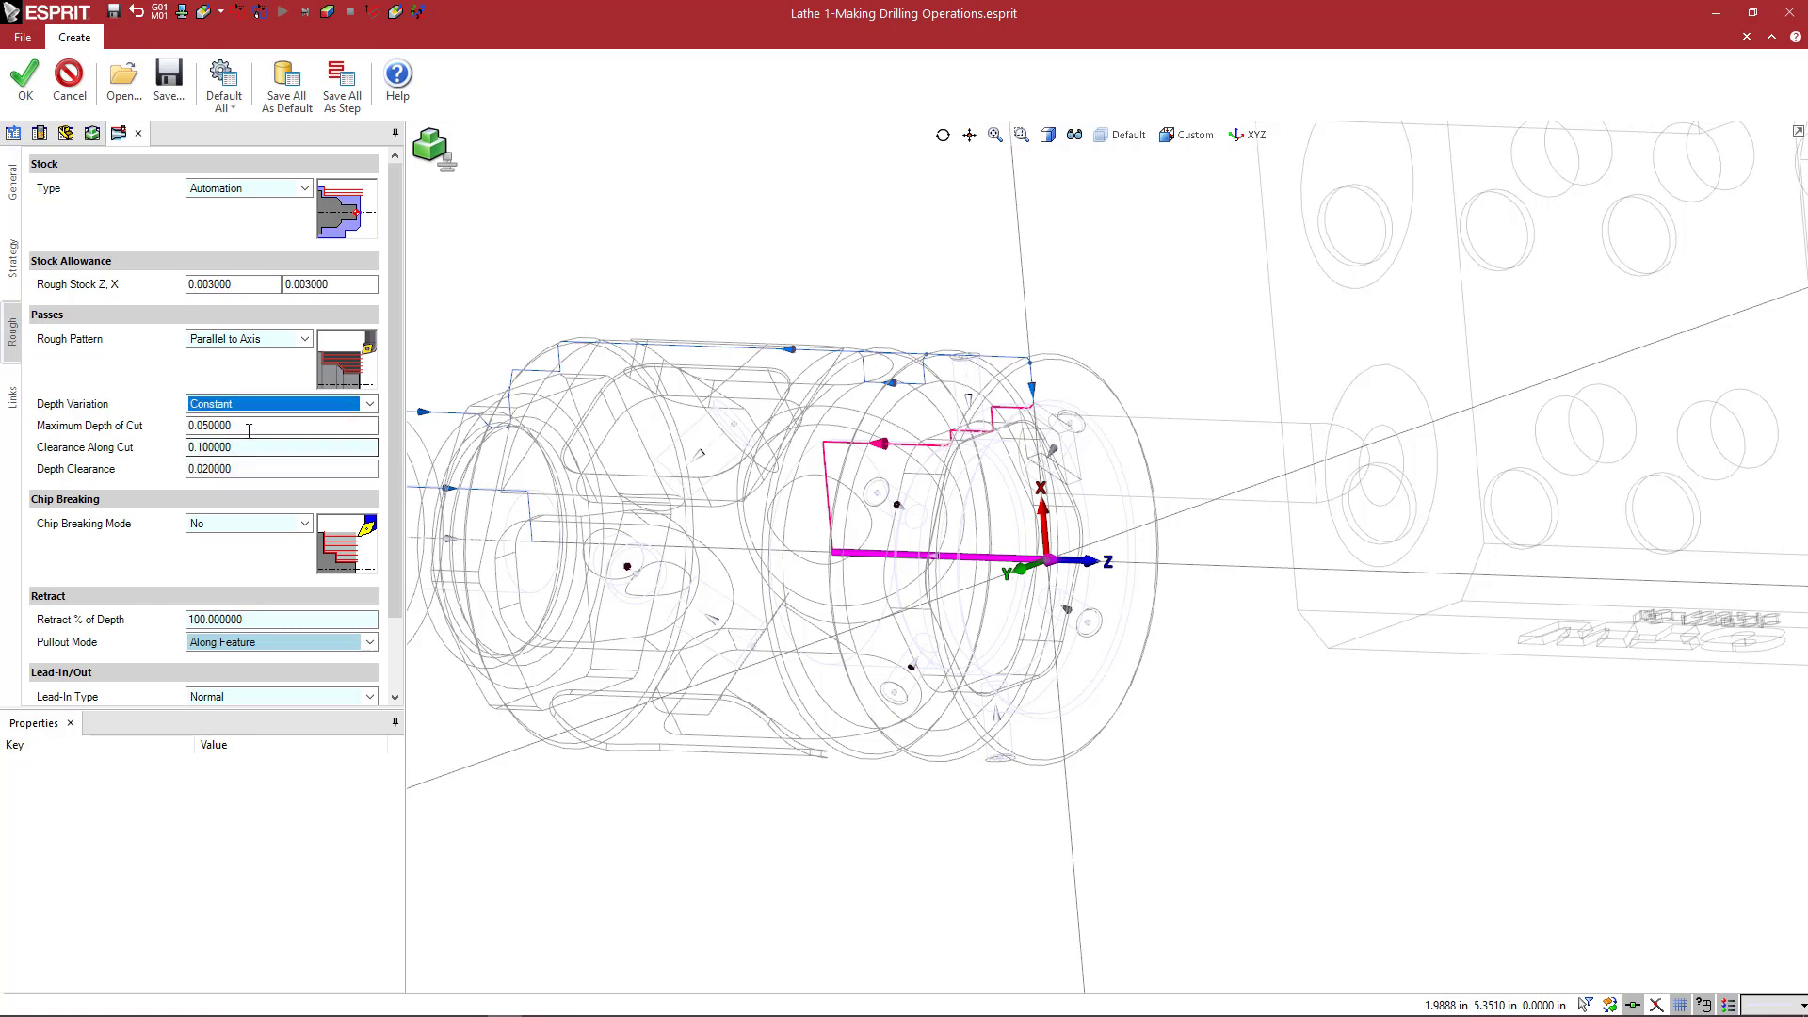
Step: Set the maximum depth of cut to 0.030000 and confirm the ID Boring Bar operation
click(249, 429)
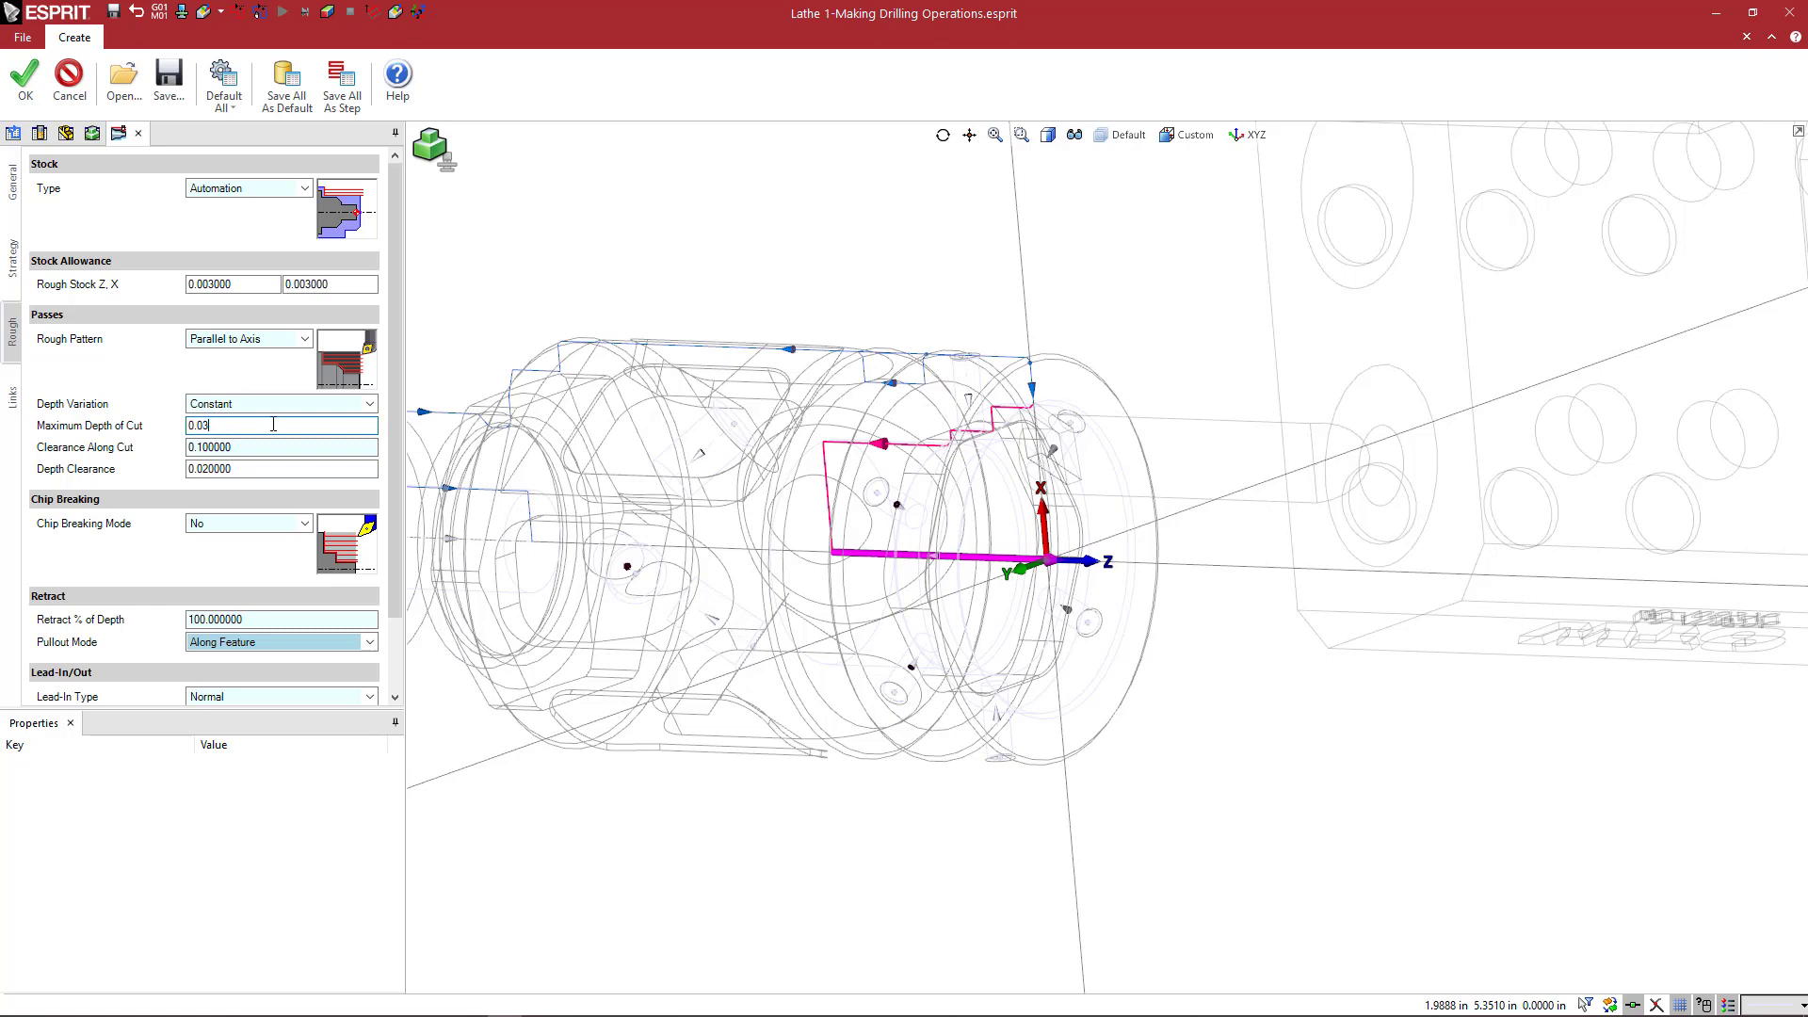
key(Tab)
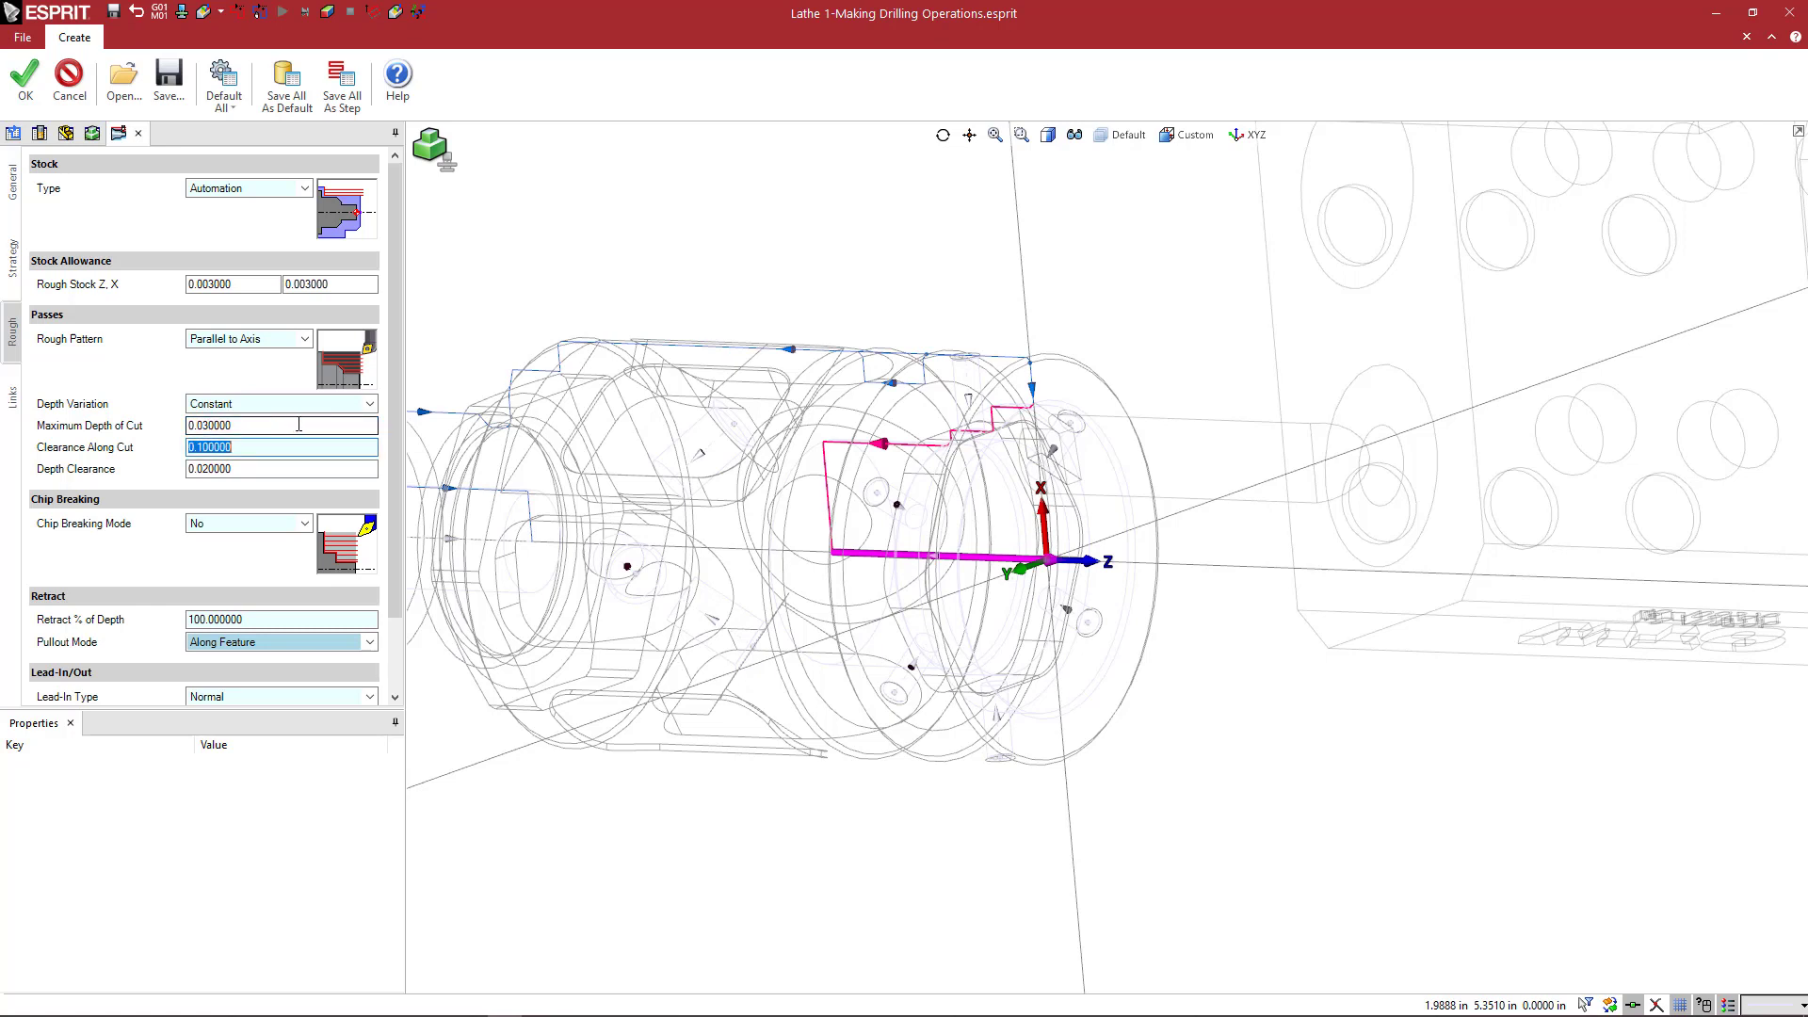
click(242, 468)
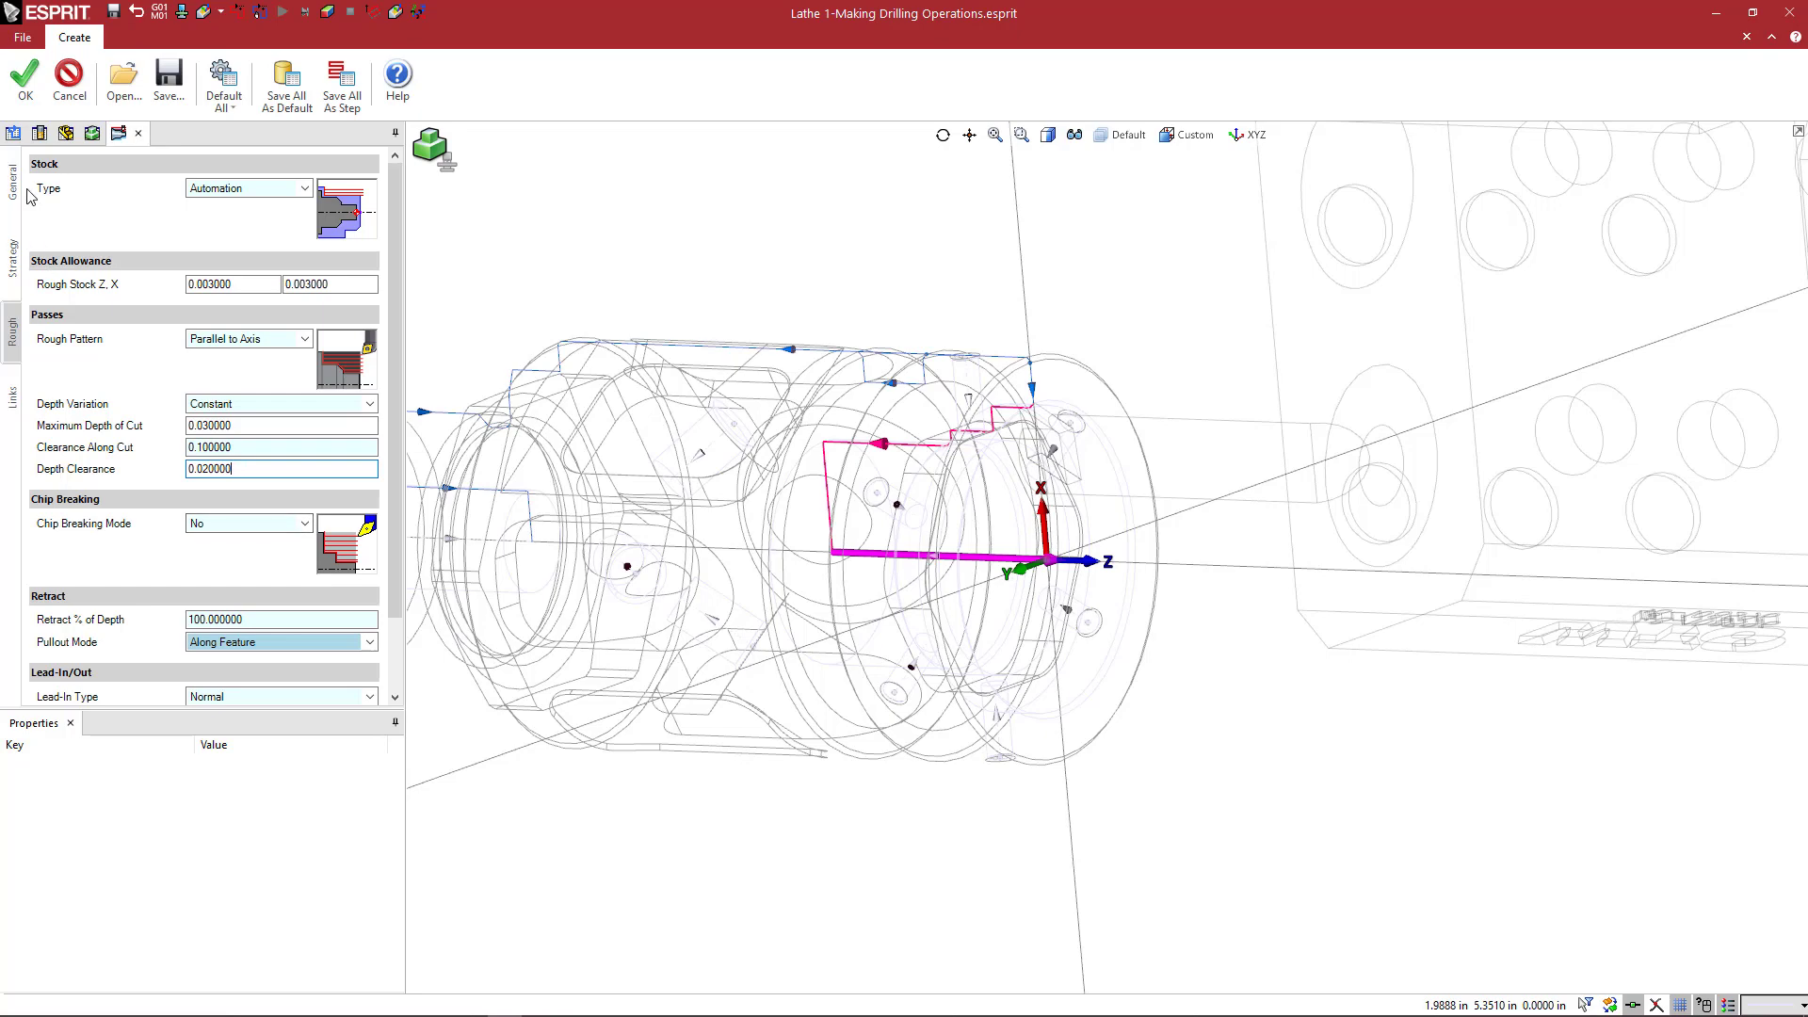
click(26, 80)
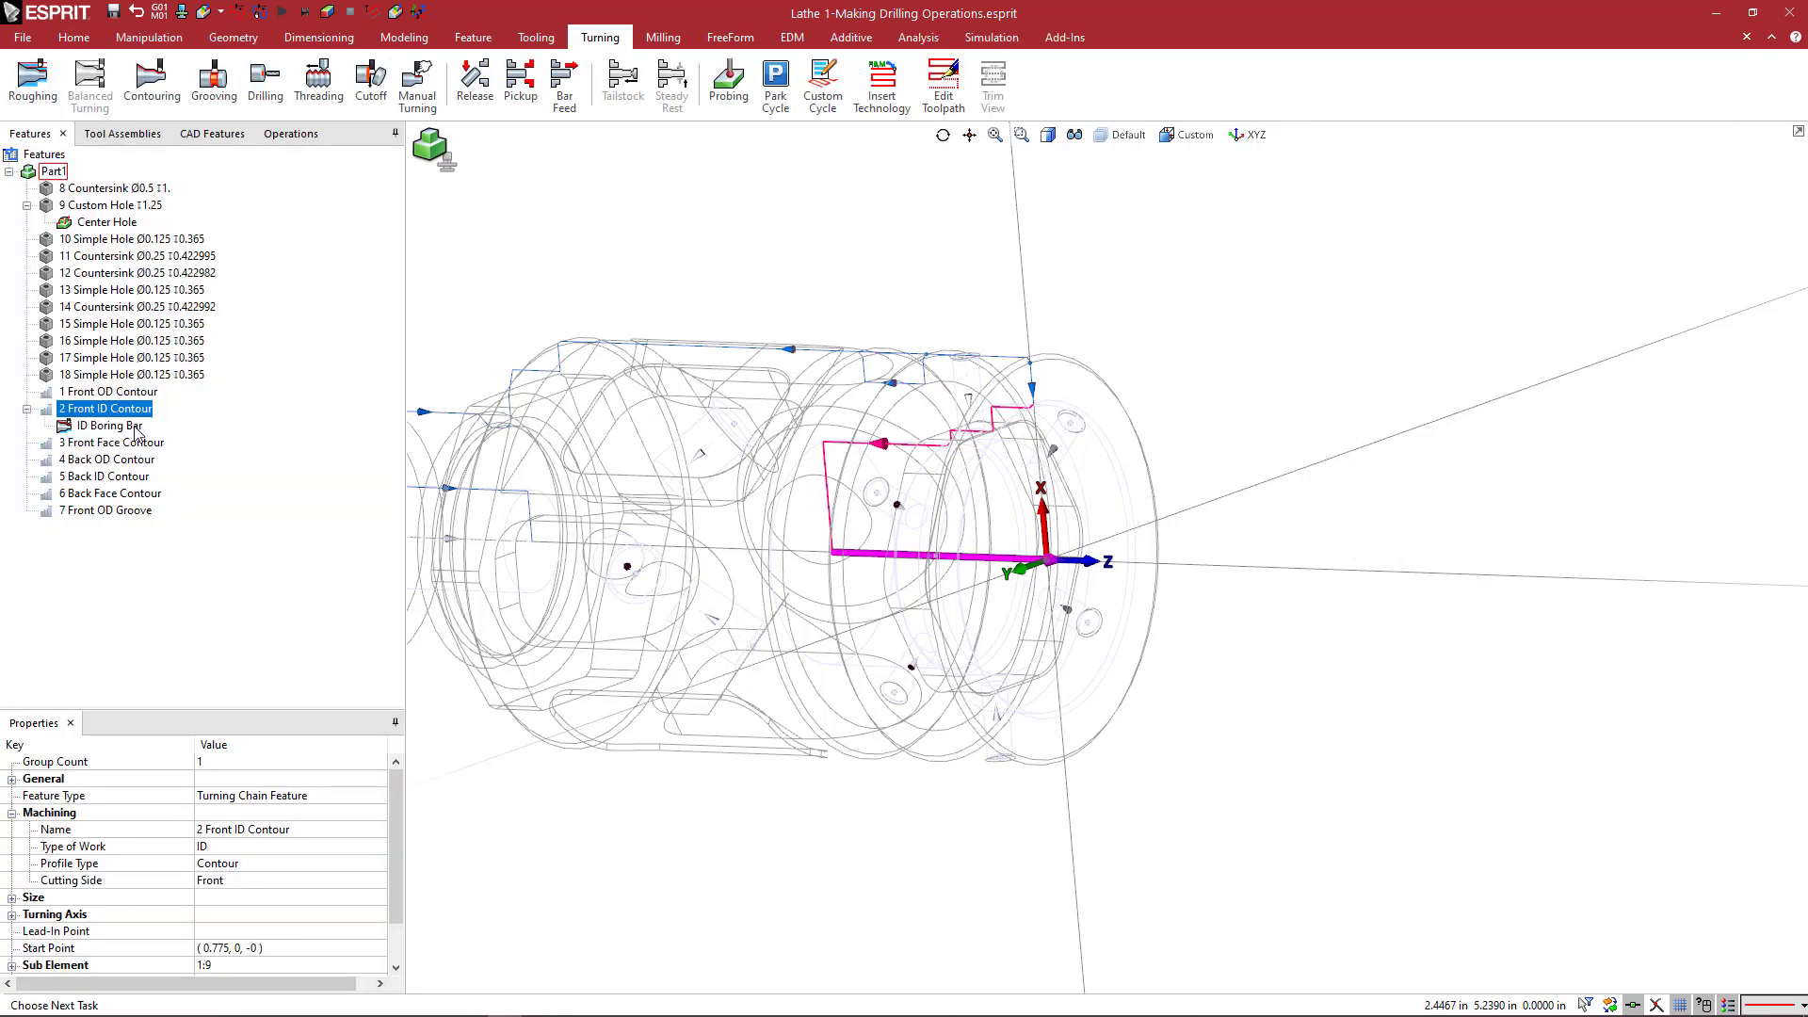
Step: Display the ID Boring Bar toolpath and orbit to review its roughing passes inside the bore
click(136, 427)
mouse_move(899, 520)
middle_down()
mouse_move(847, 513)
mouse_move(942, 518)
mouse_move(904, 518)
mouse_move(923, 514)
middle_up()
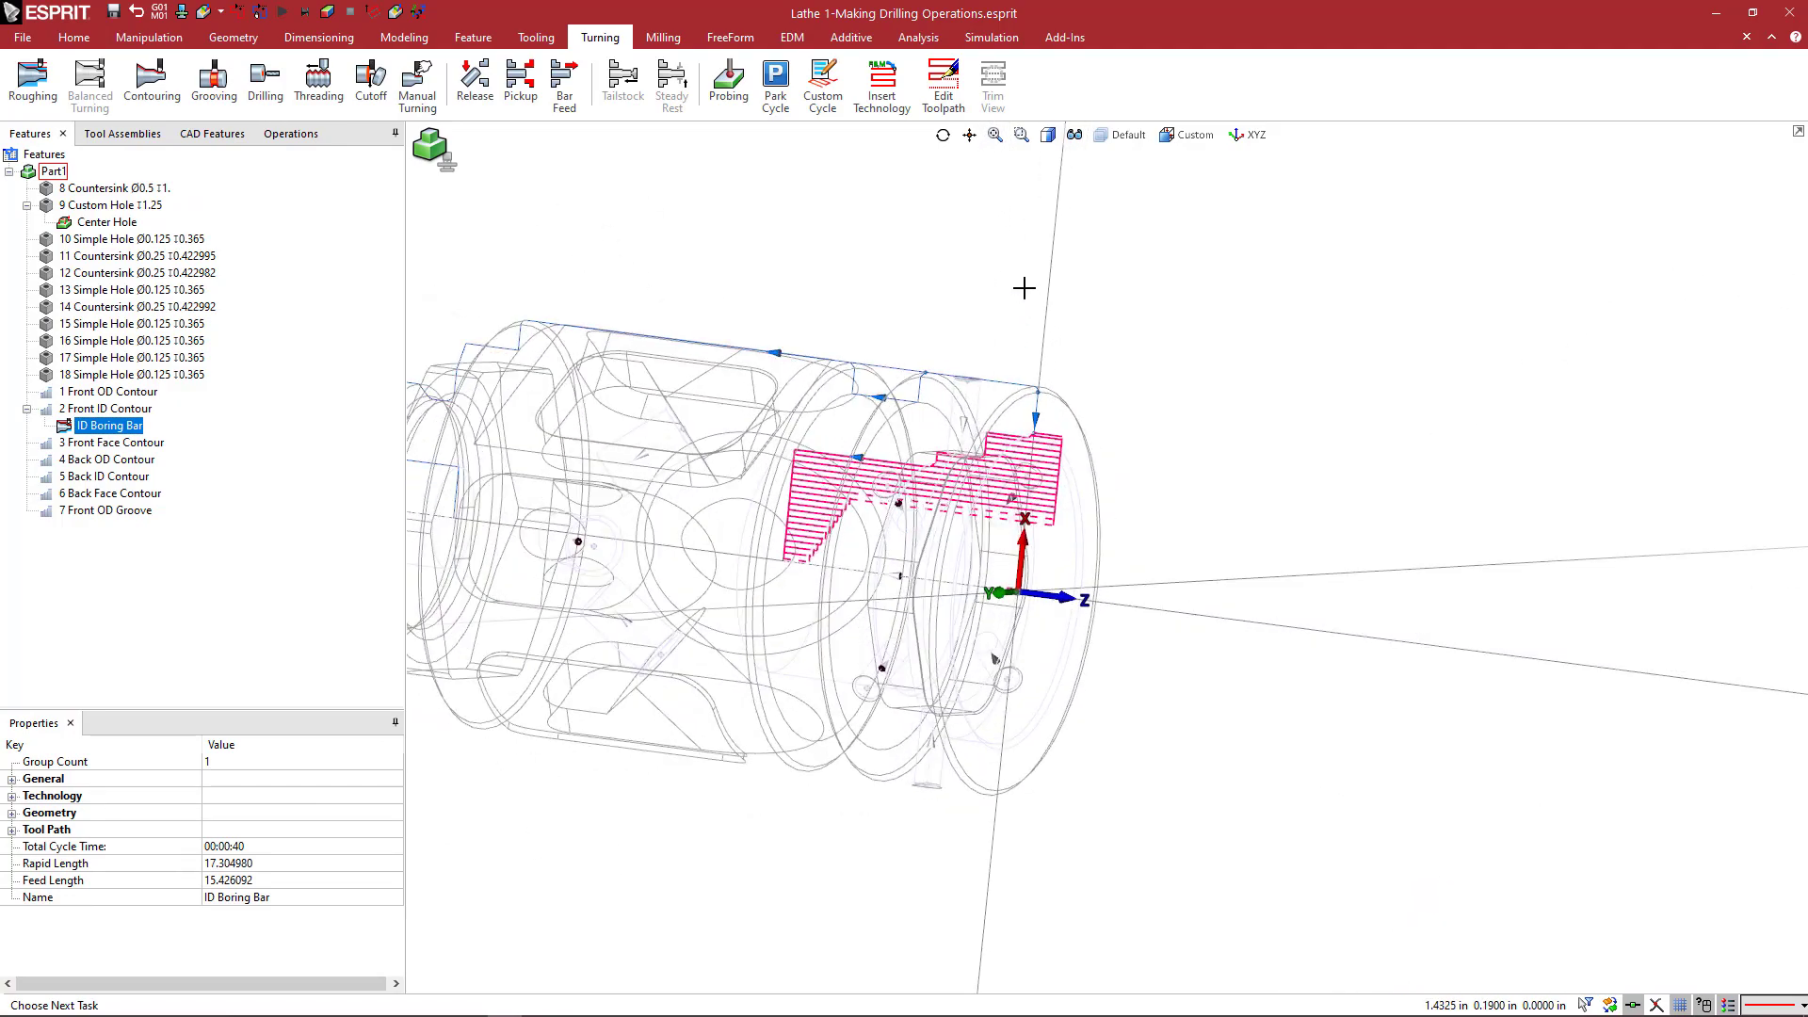
mouse_move(983, 491)
middle_down()
mouse_move(997, 448)
mouse_move(992, 490)
middle_up()
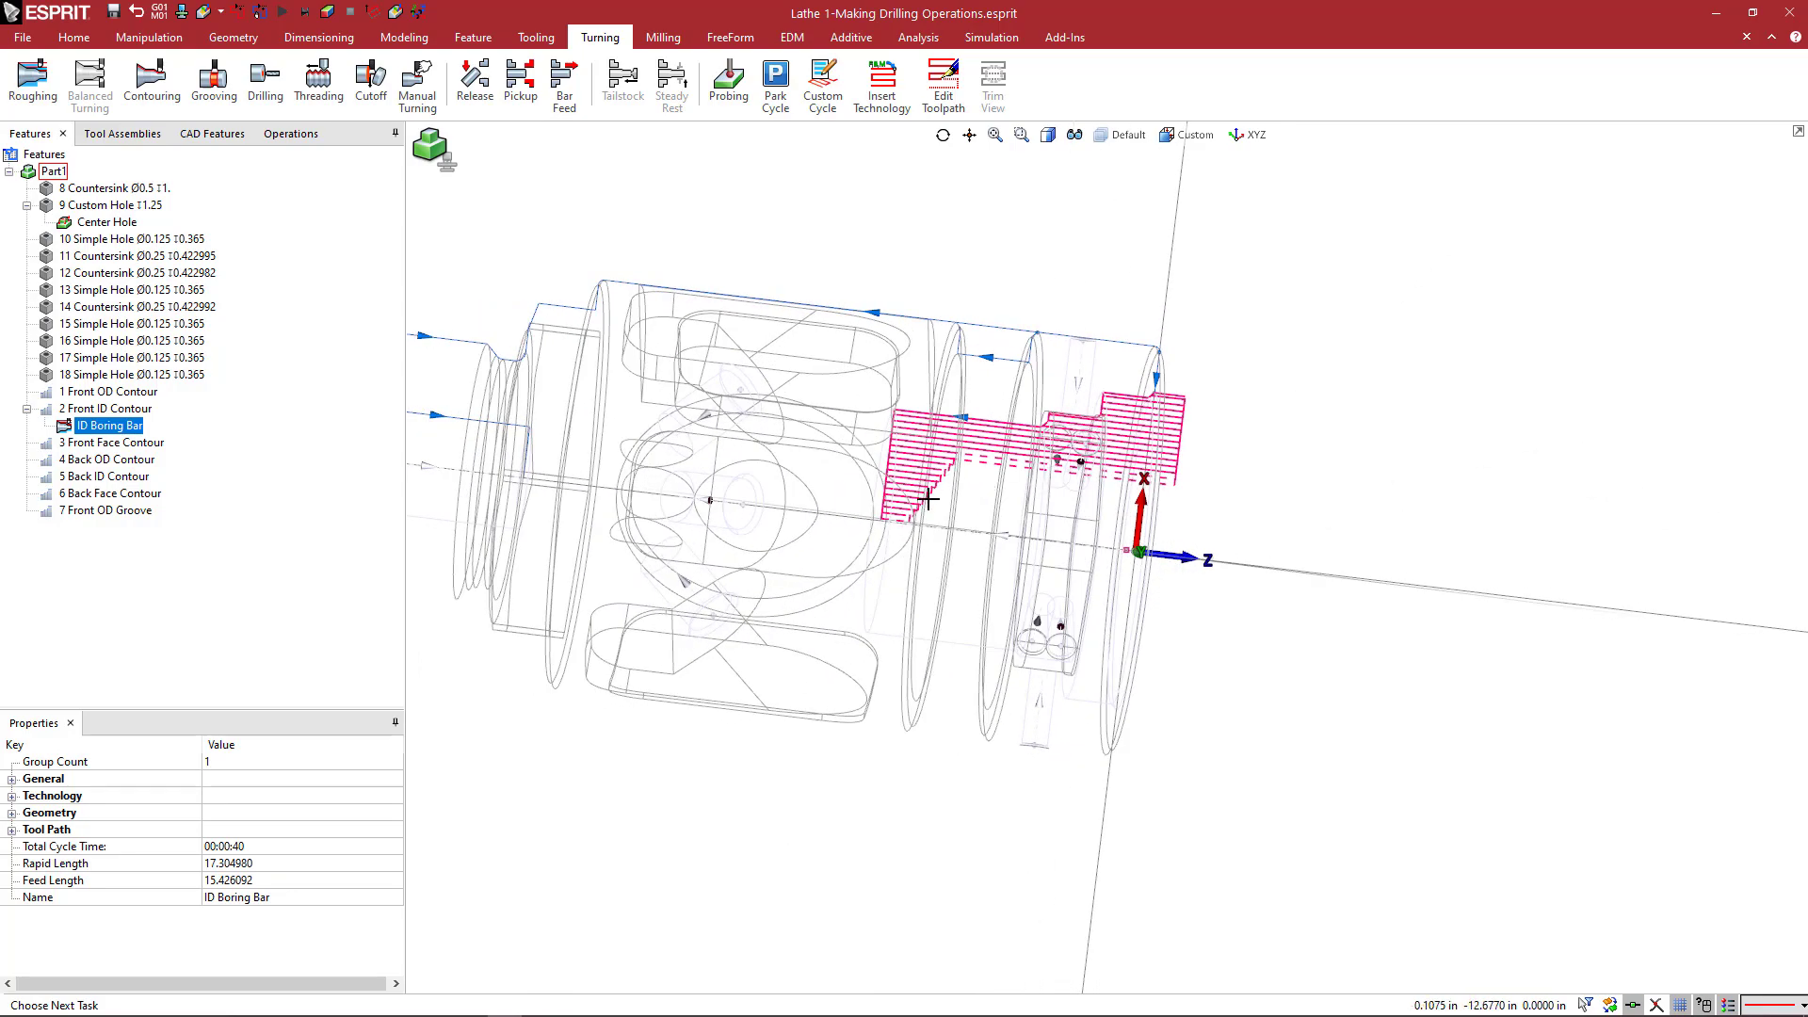
scroll(929, 500, up, 3)
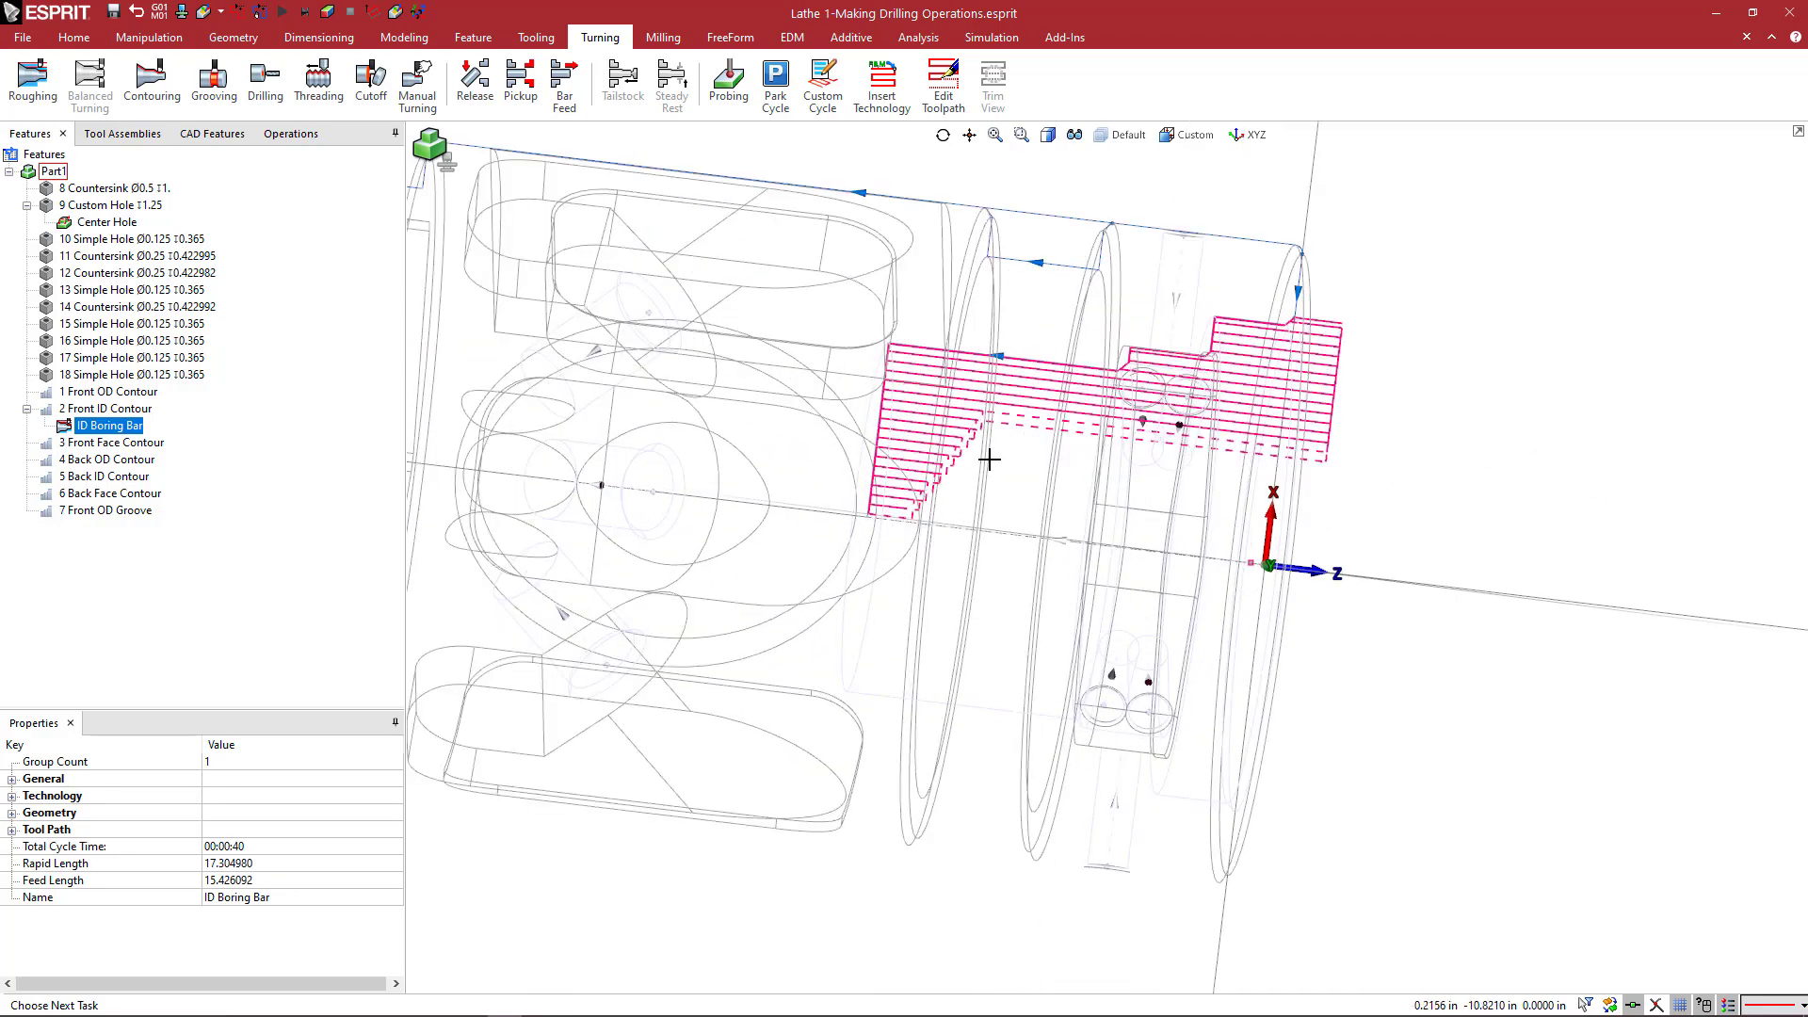
middle_drag(988, 458, 986, 471)
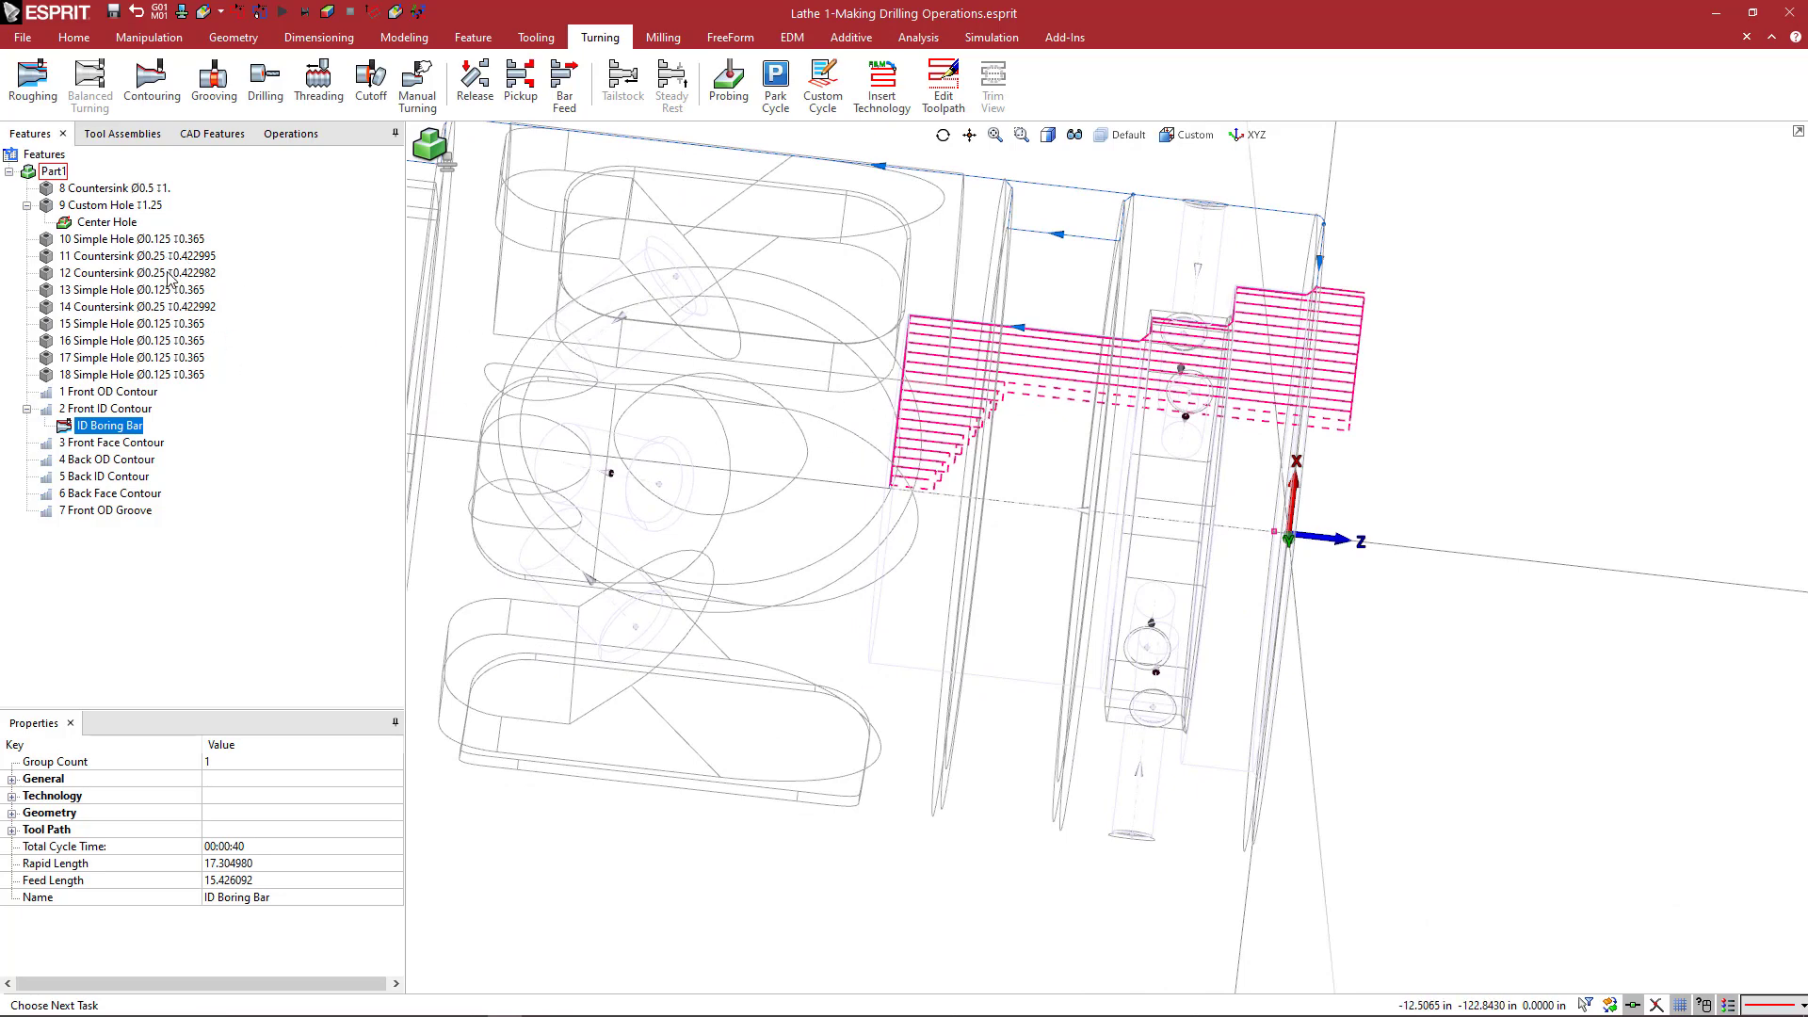
click(108, 134)
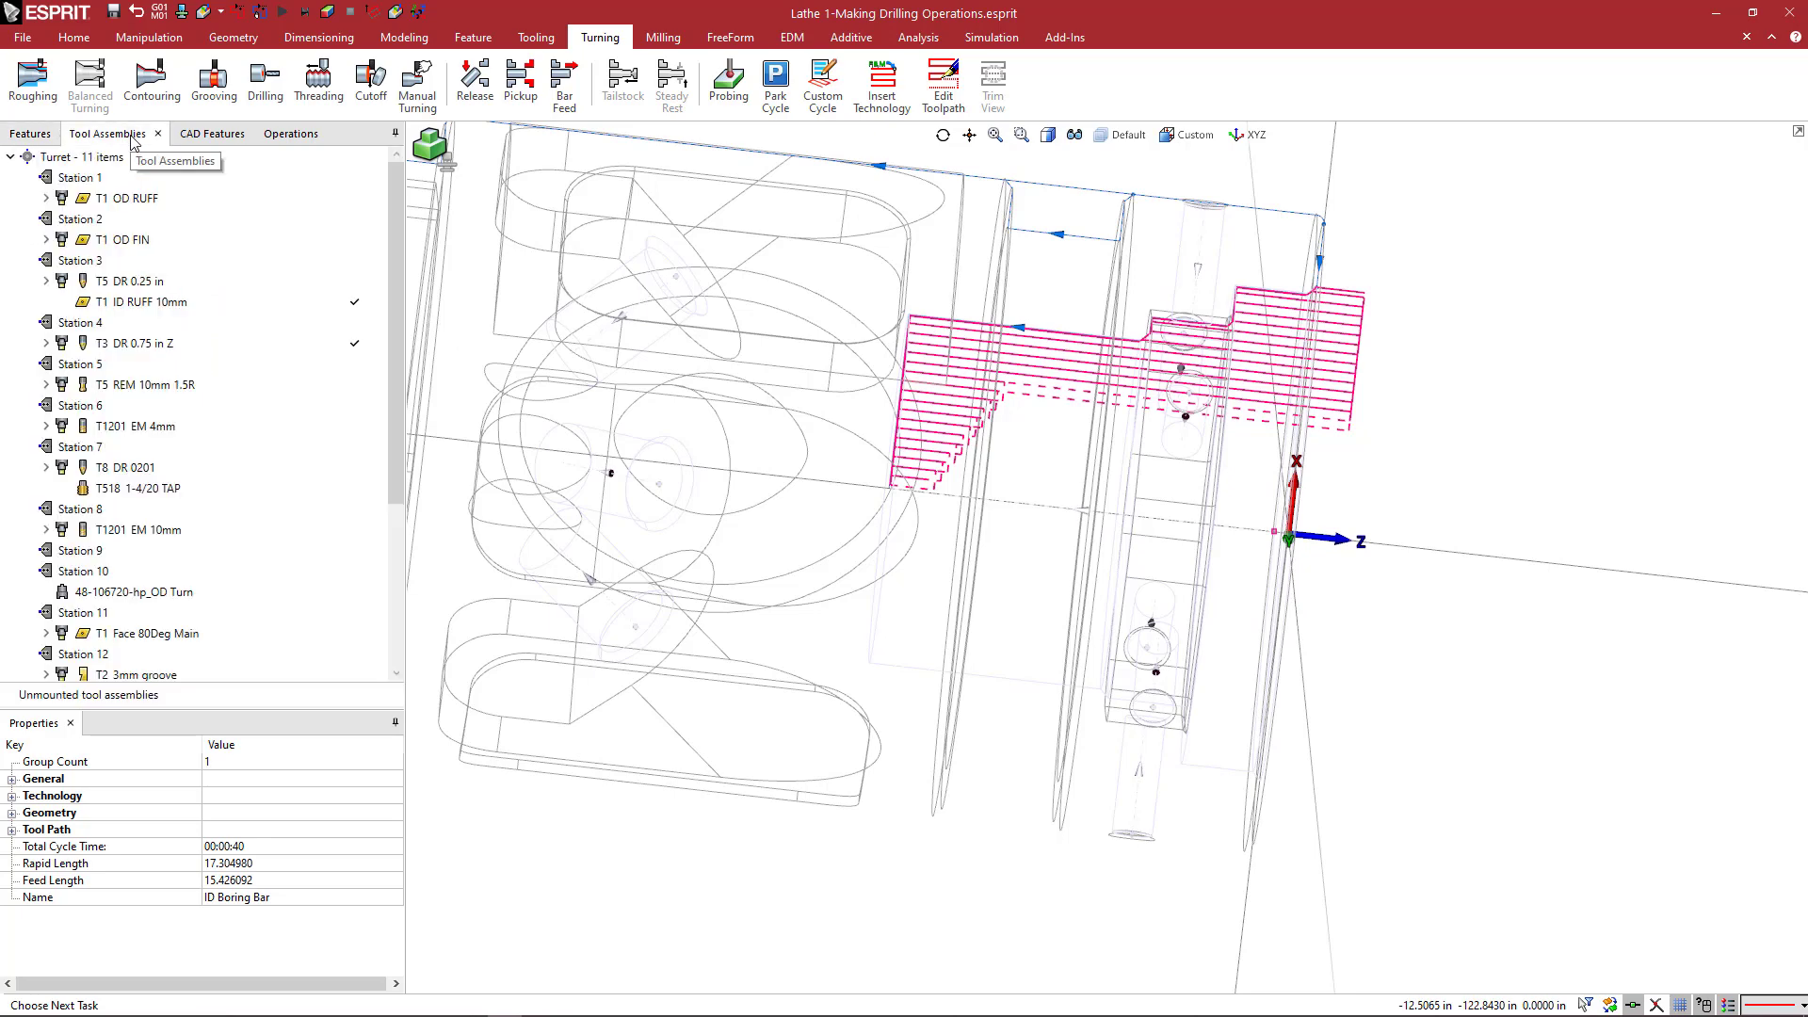
click(30, 134)
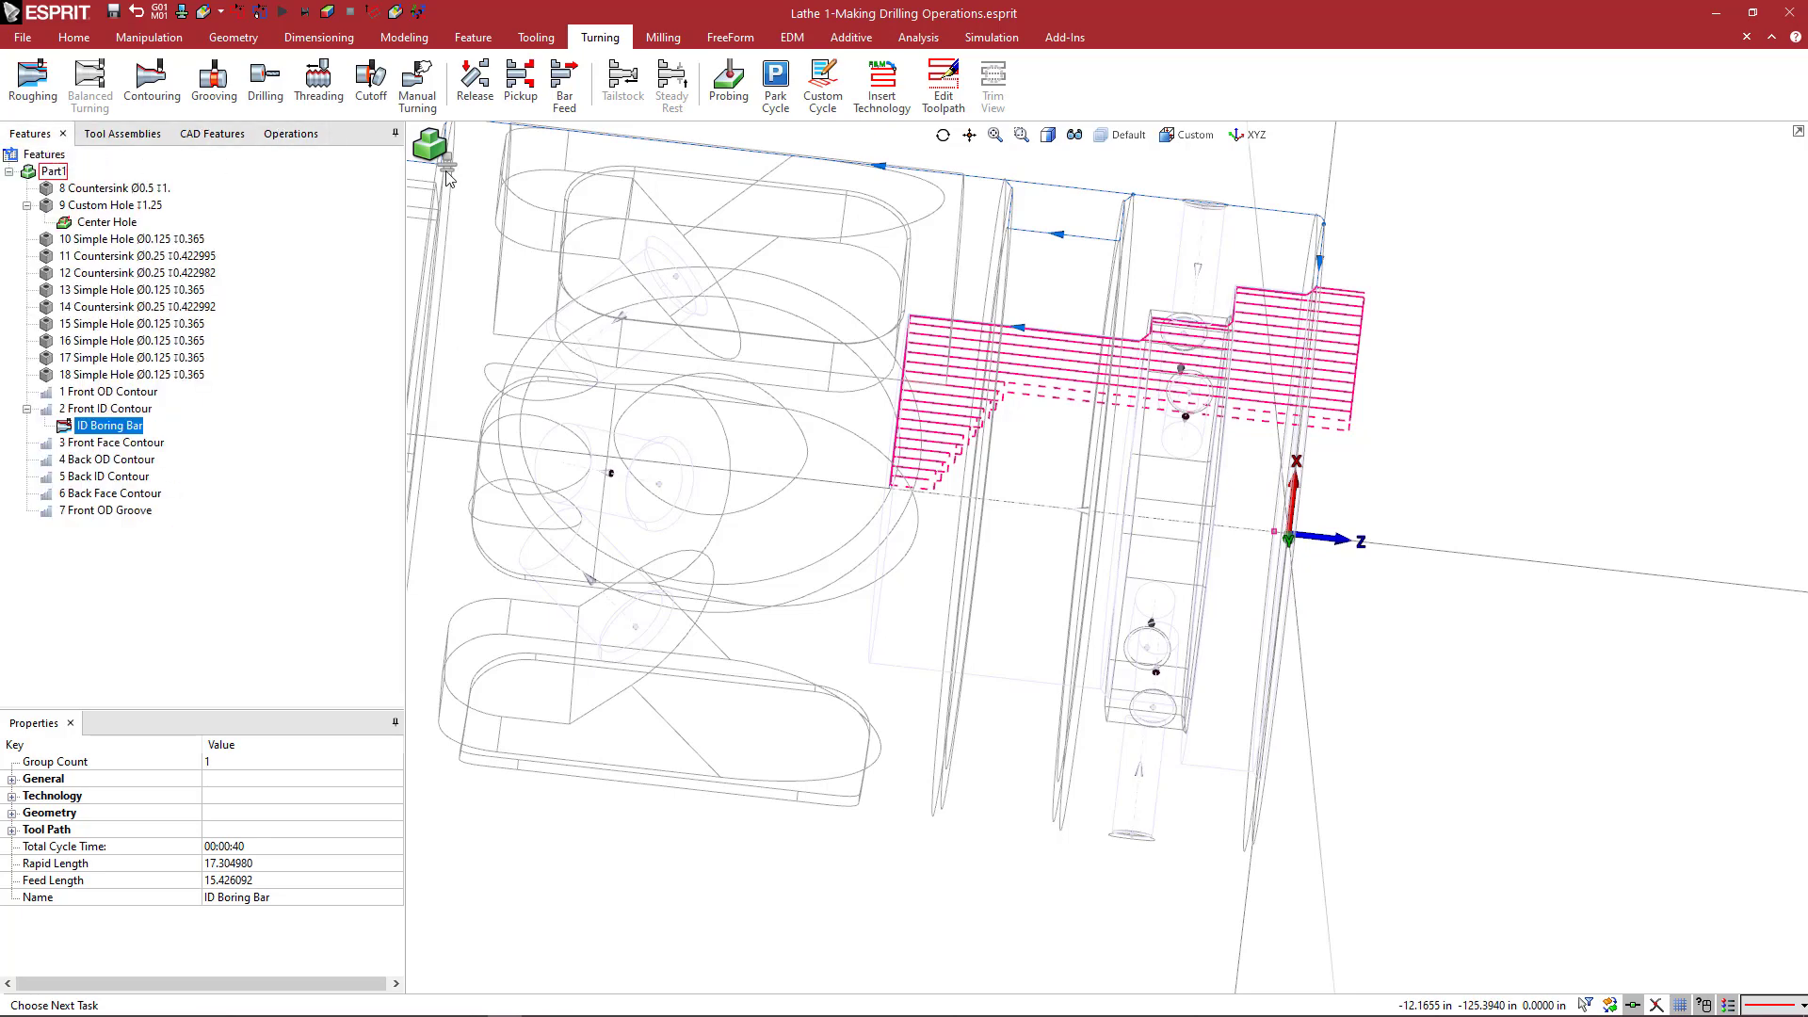
Step: Review the link collision warning in the program list and select the T3 DR 0.75 in Z drill
click(290, 136)
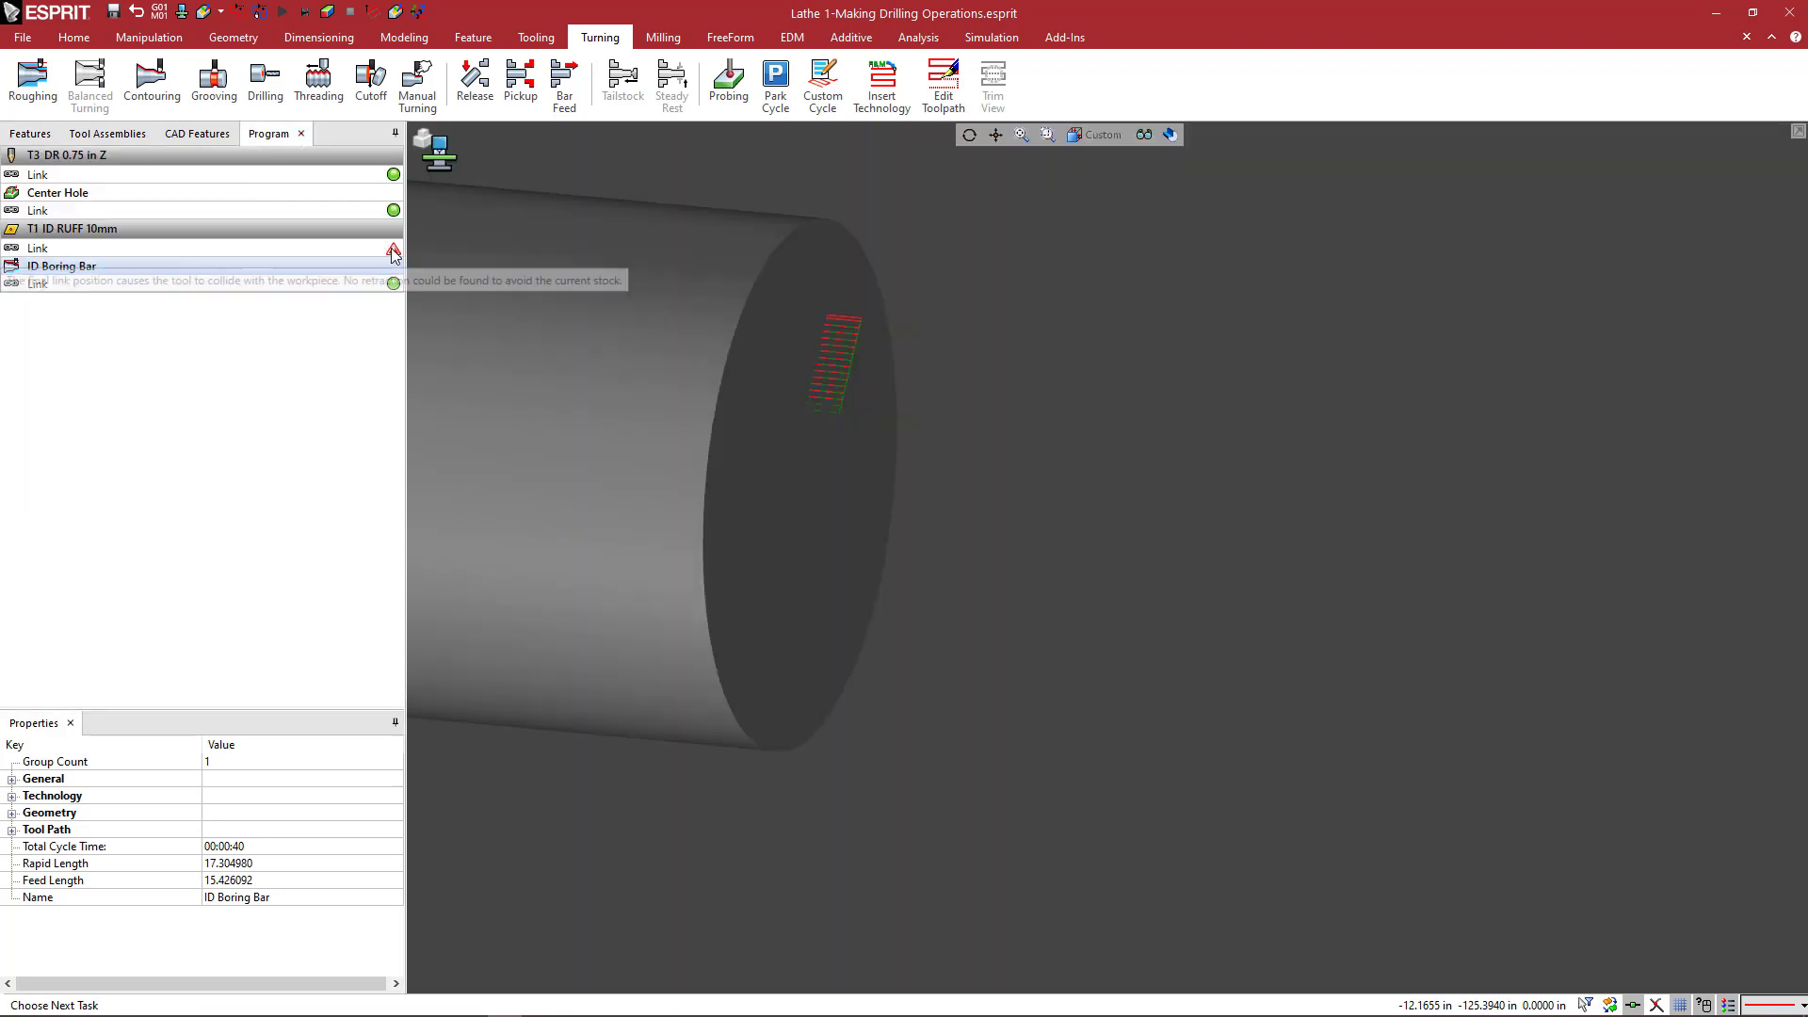
mouse_move(602, 401)
middle_down()
mouse_move(605, 424)
mouse_move(588, 394)
middle_up()
mouse_move(396, 259)
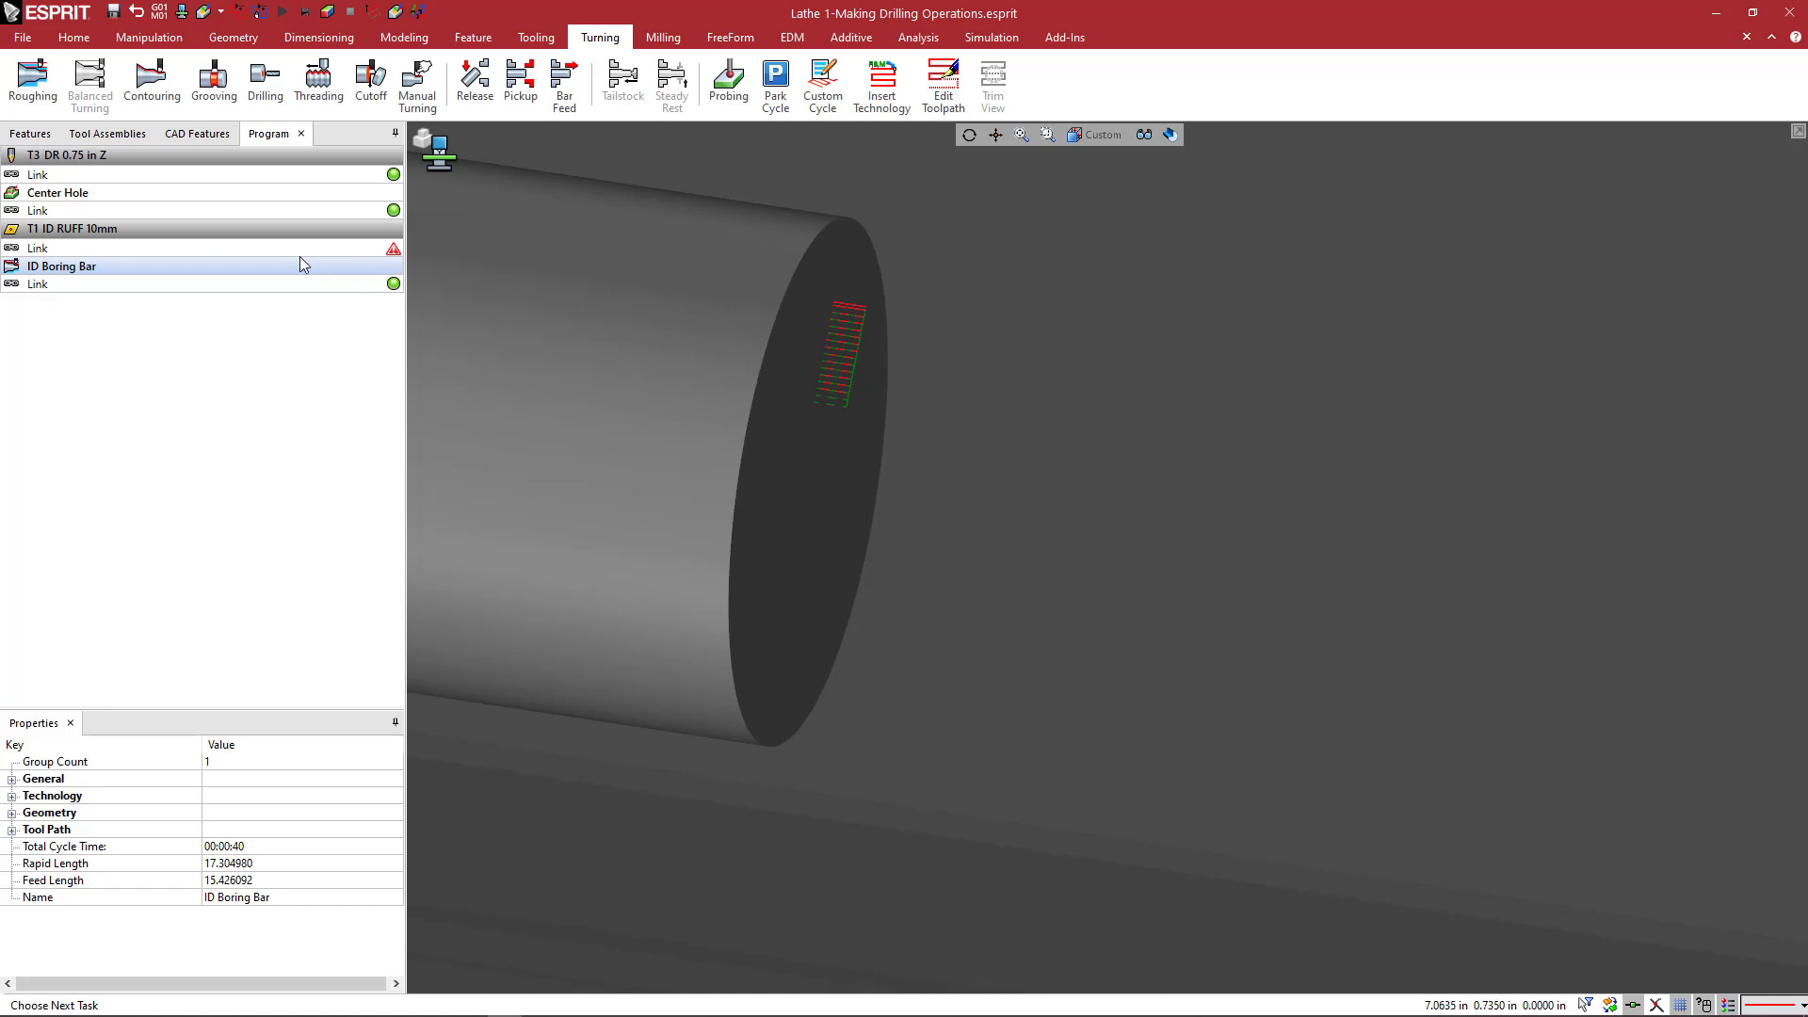
click(172, 156)
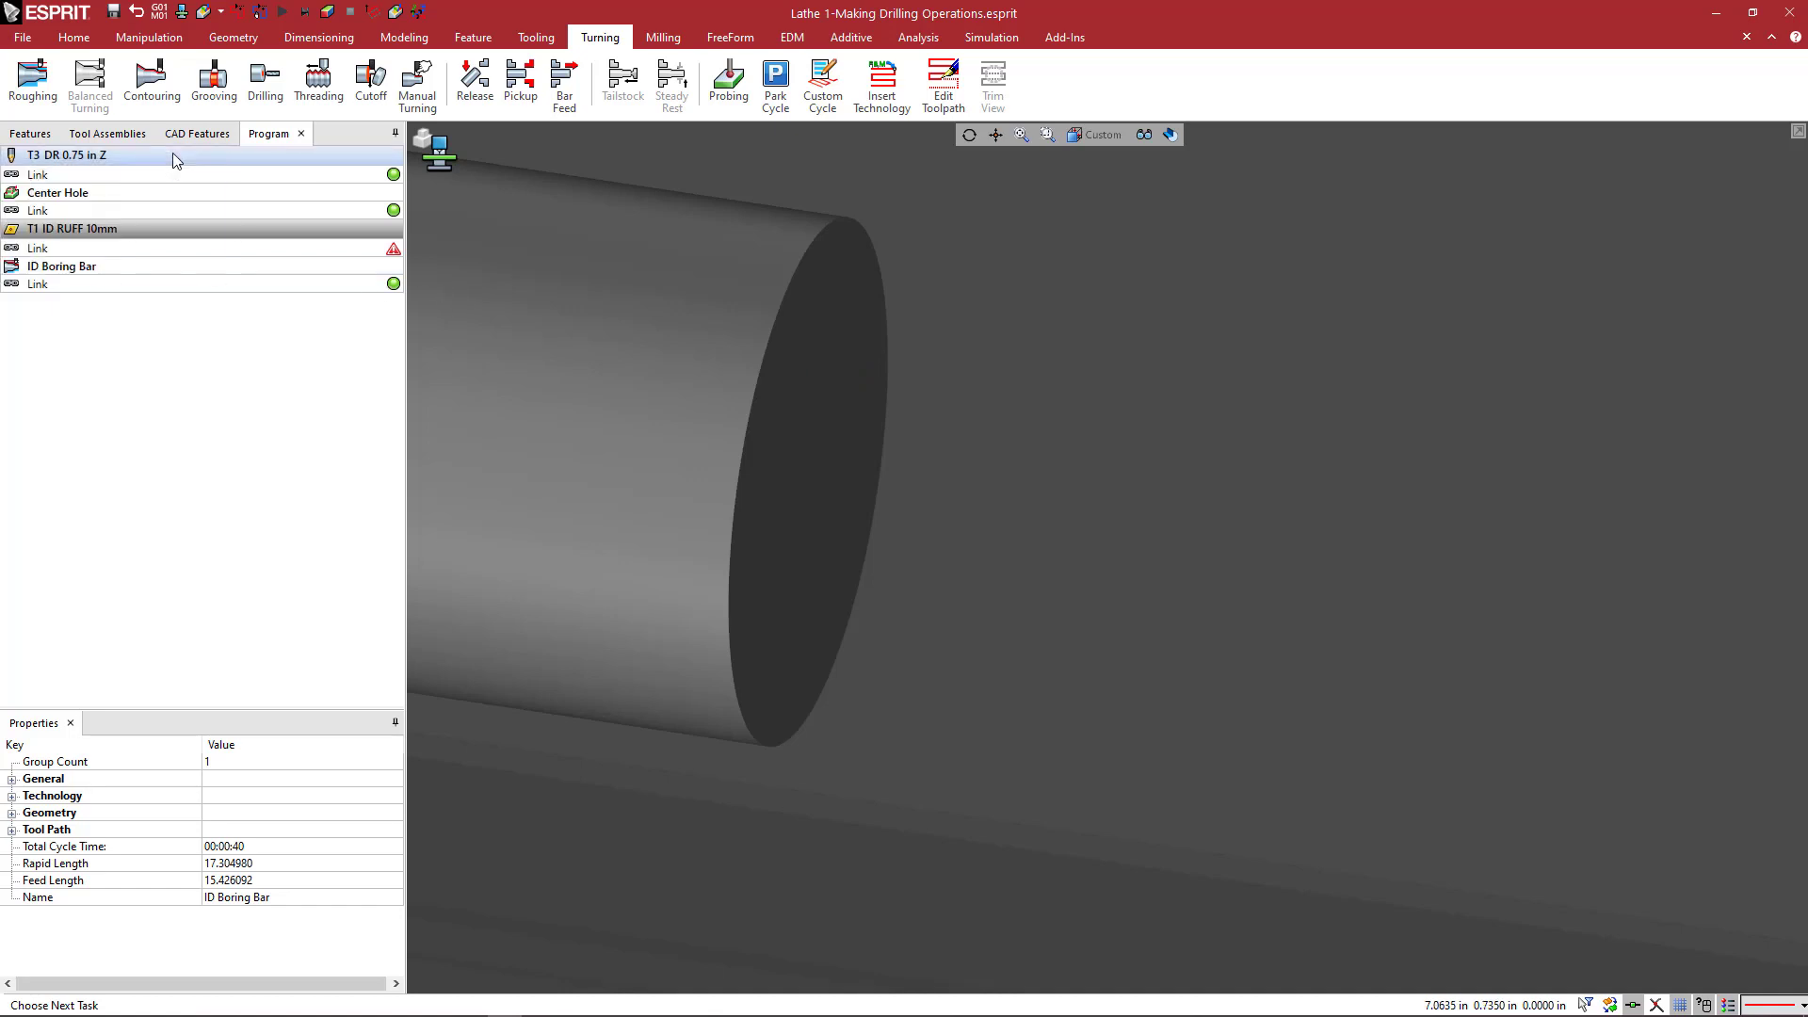
Step: Change the T3 DR 0.75 in Z drill's tip angle to 180 and verify the link is error-free
double_click(172, 154)
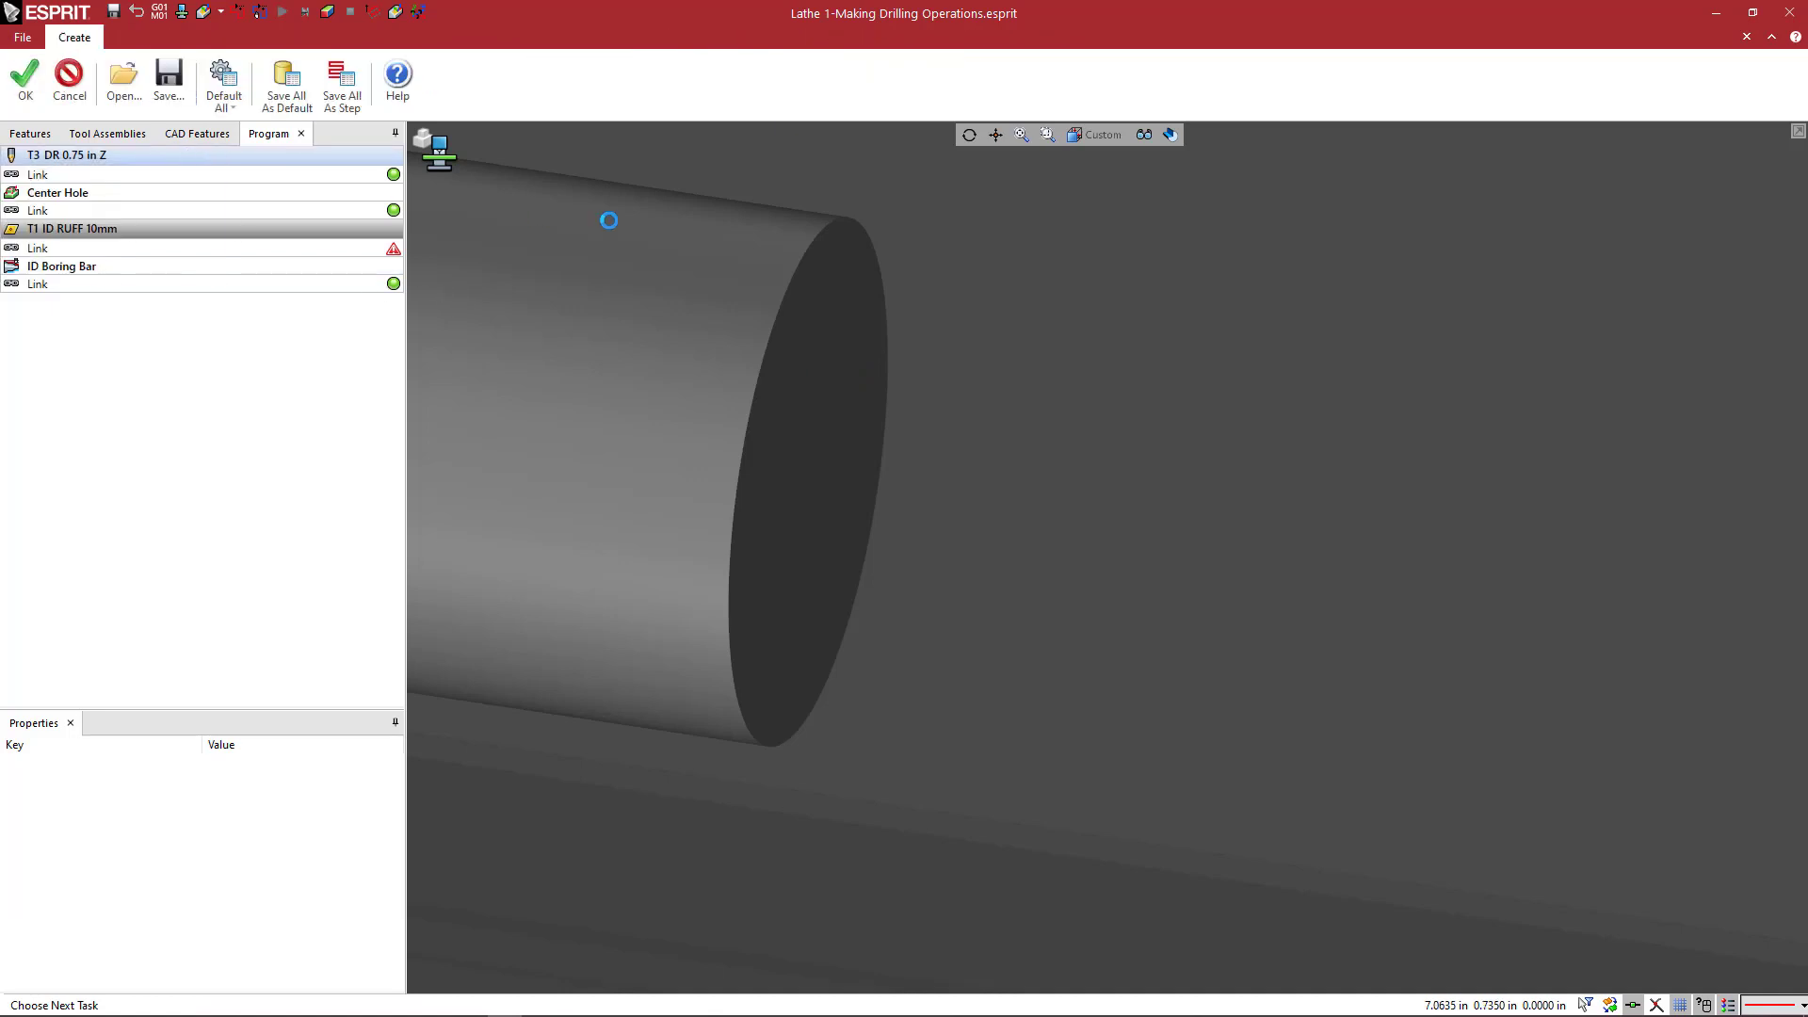
double_click(264, 497)
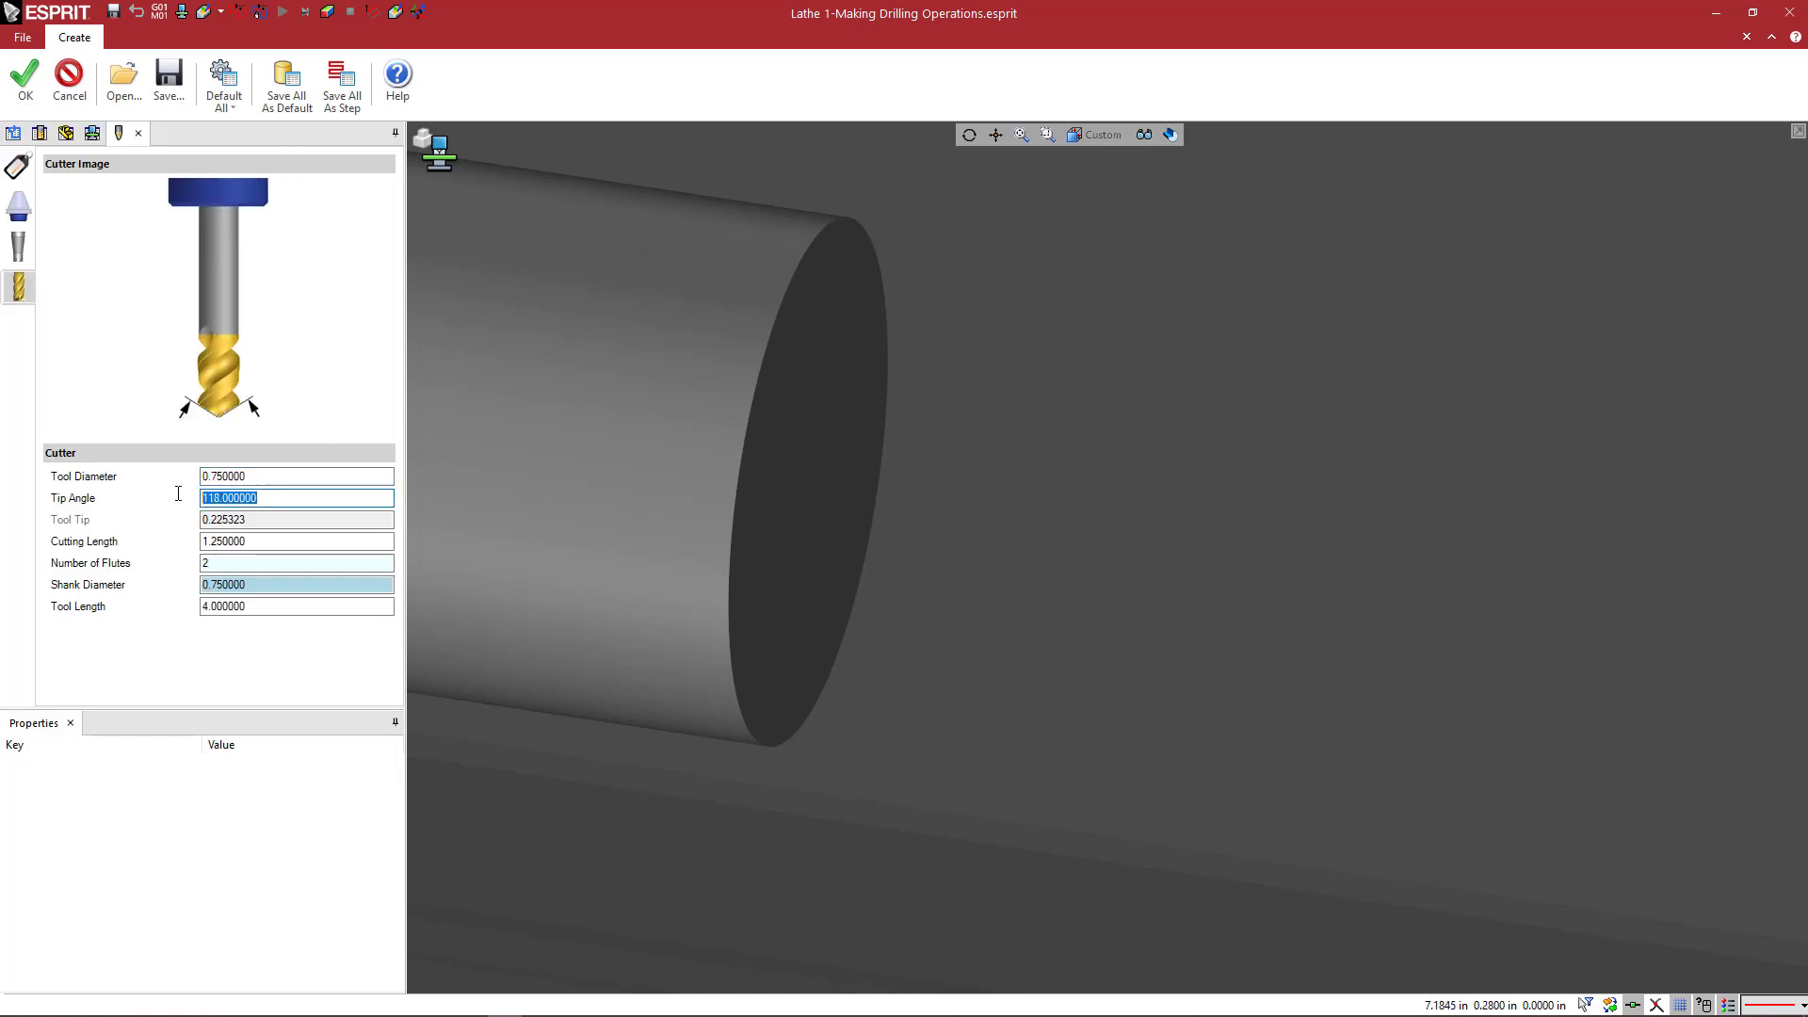
text(180)
key(Return)
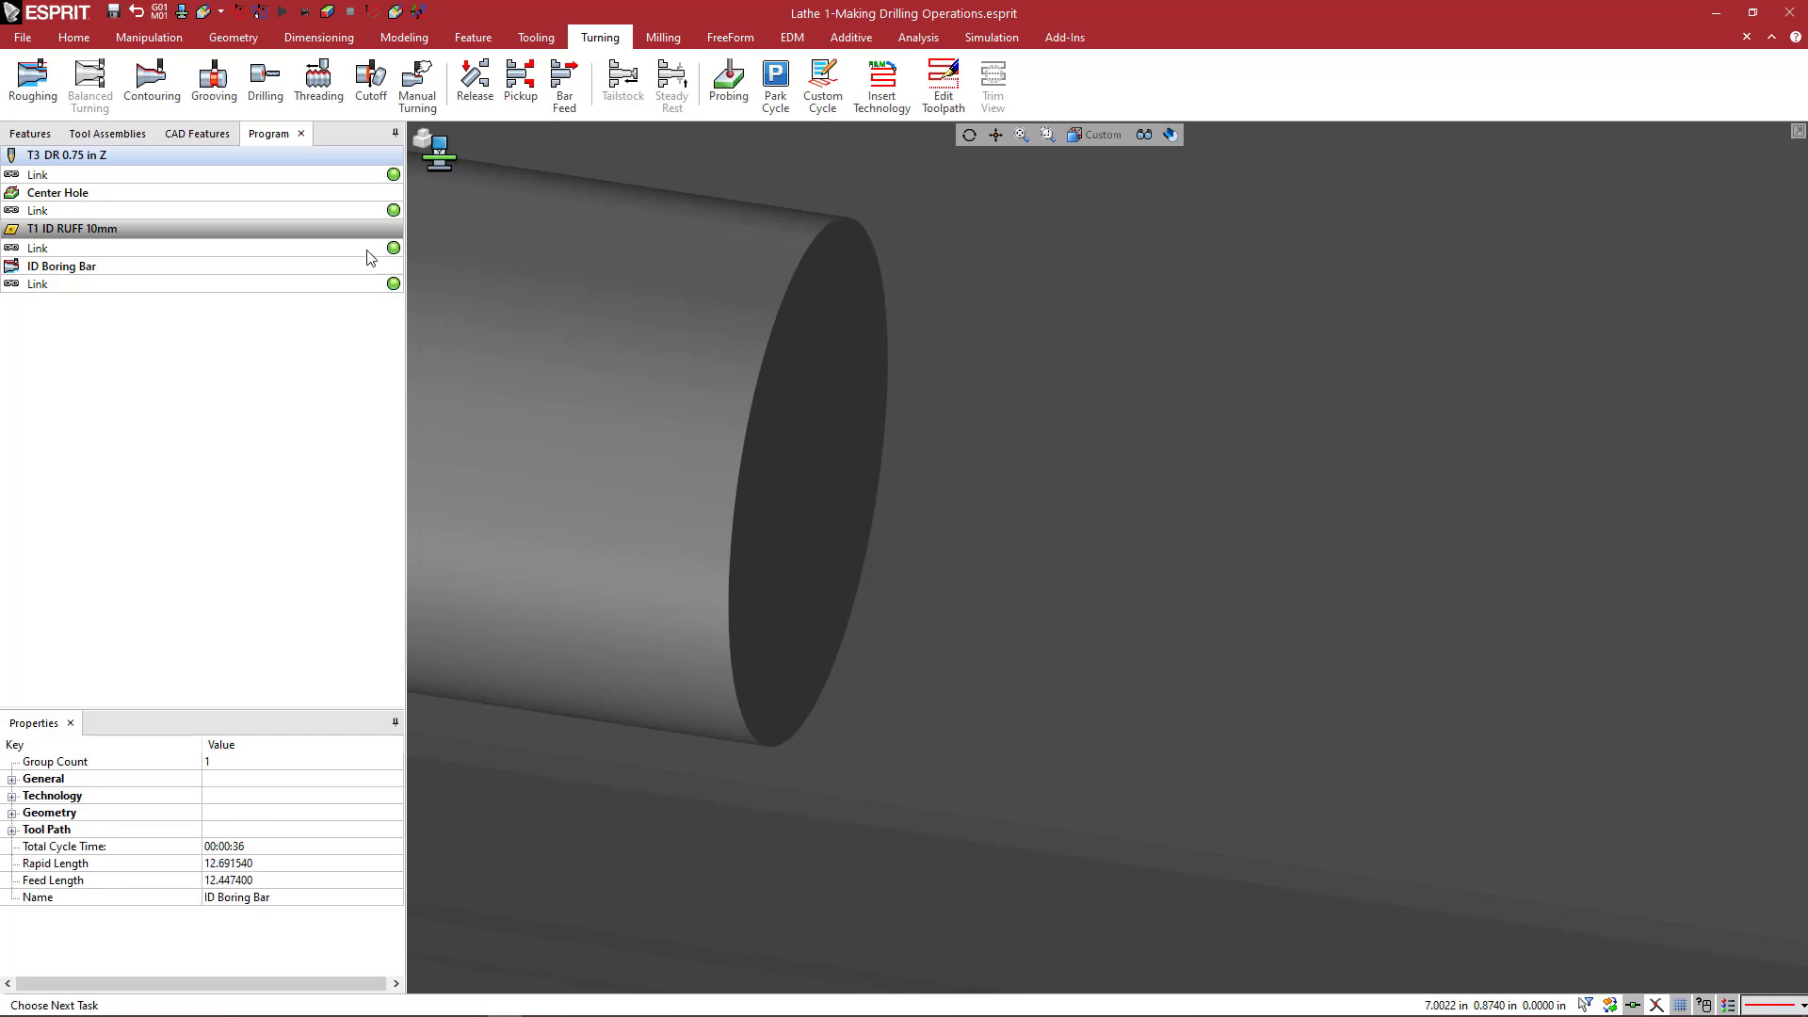
middle_drag(561, 310, 629, 346)
scroll(629, 345, down, 2)
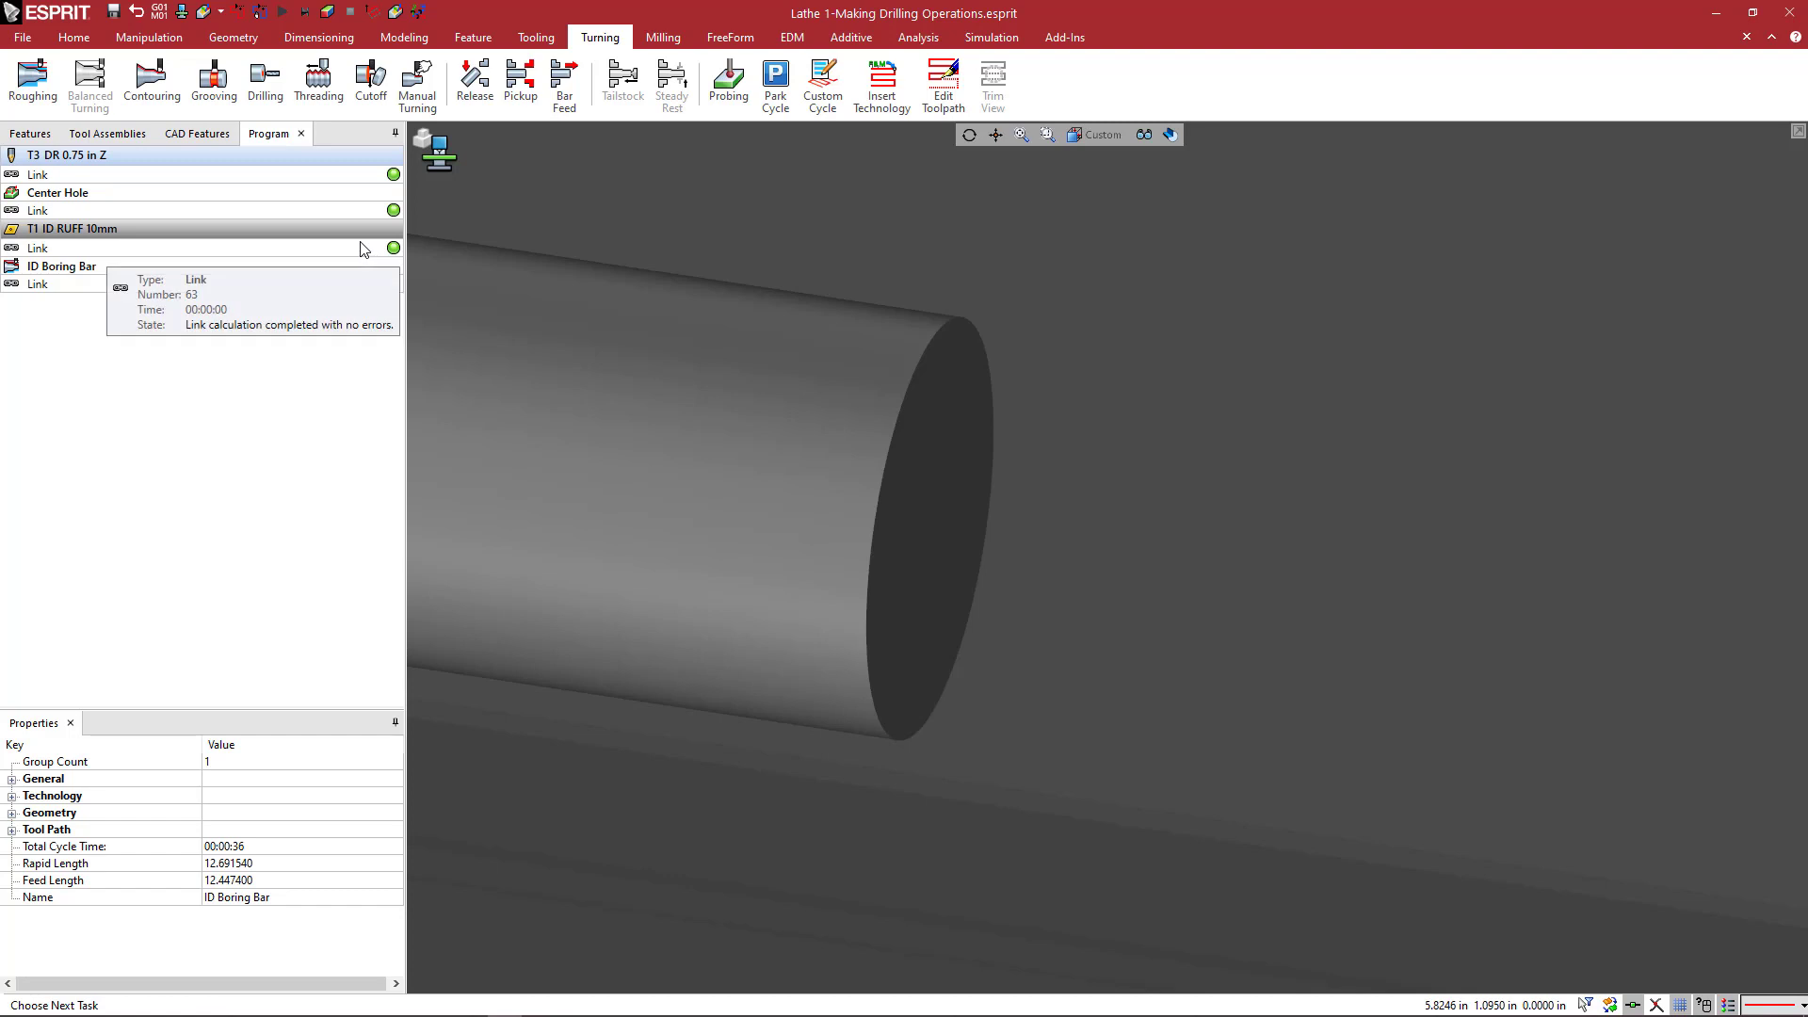
click(256, 250)
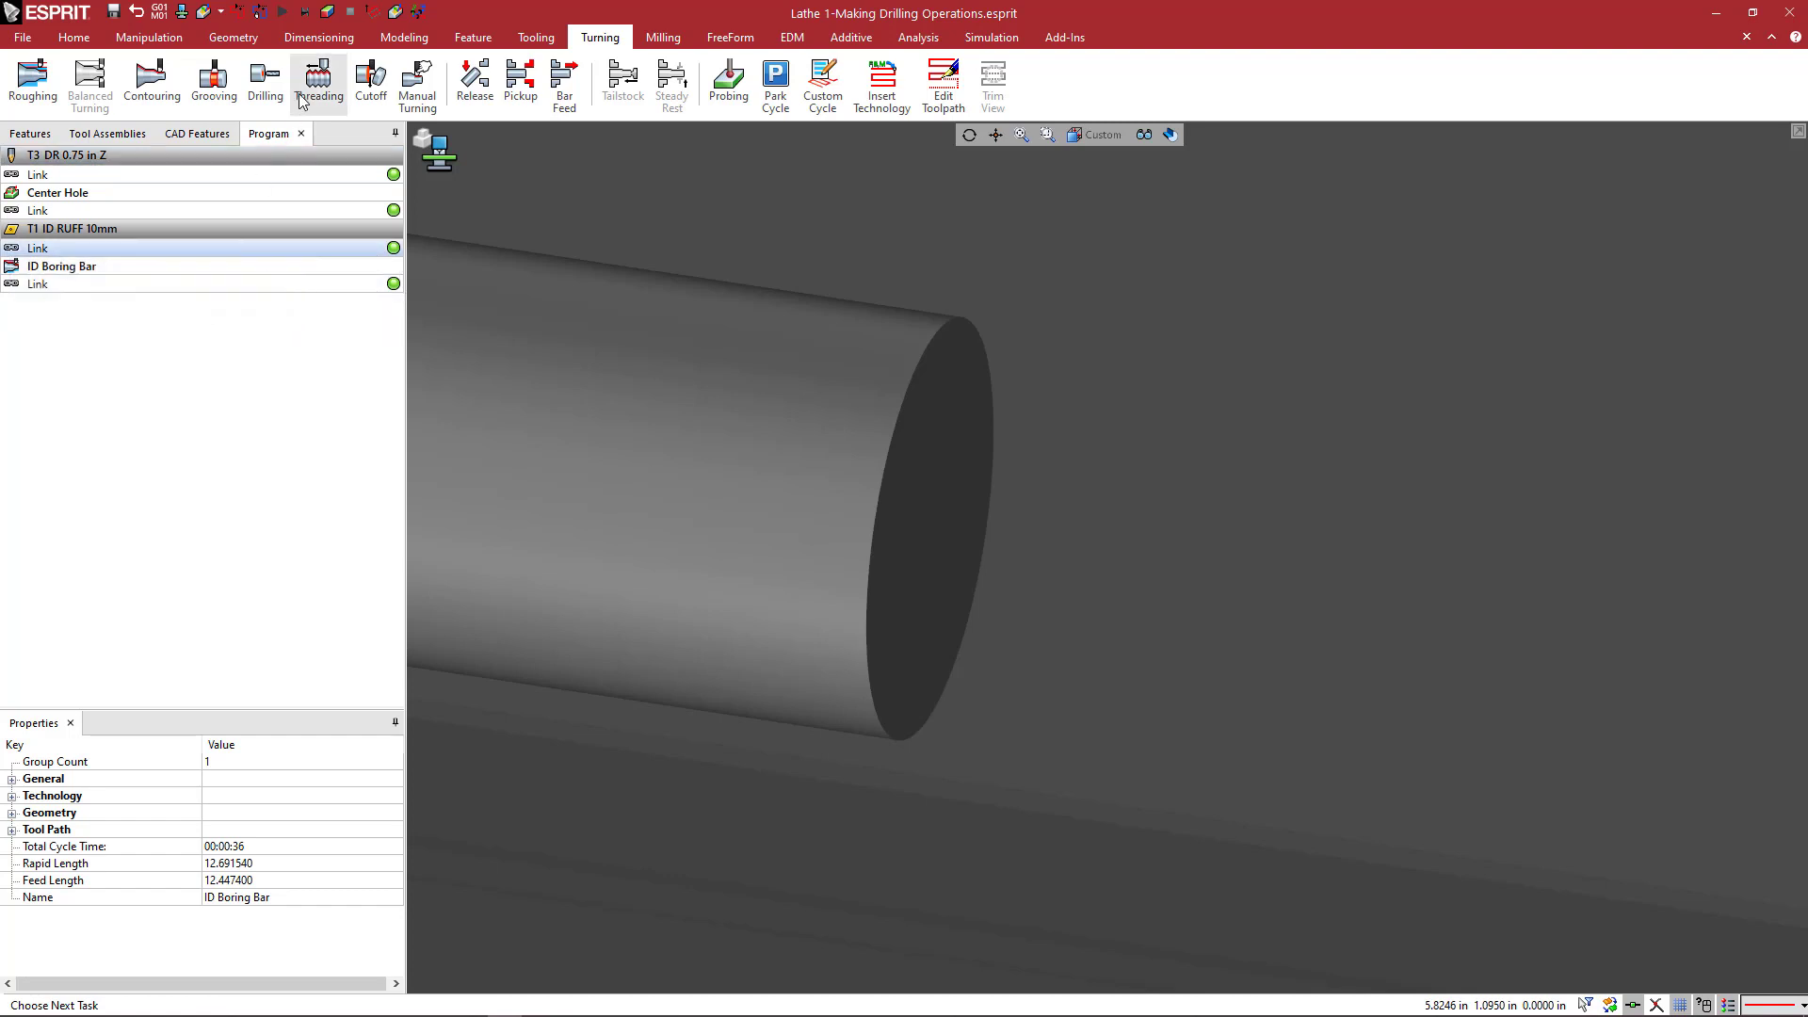
Step: Step the simulation and raise the feed rate to run the ID Boring Bar roughing to completion
click(994, 40)
click(117, 95)
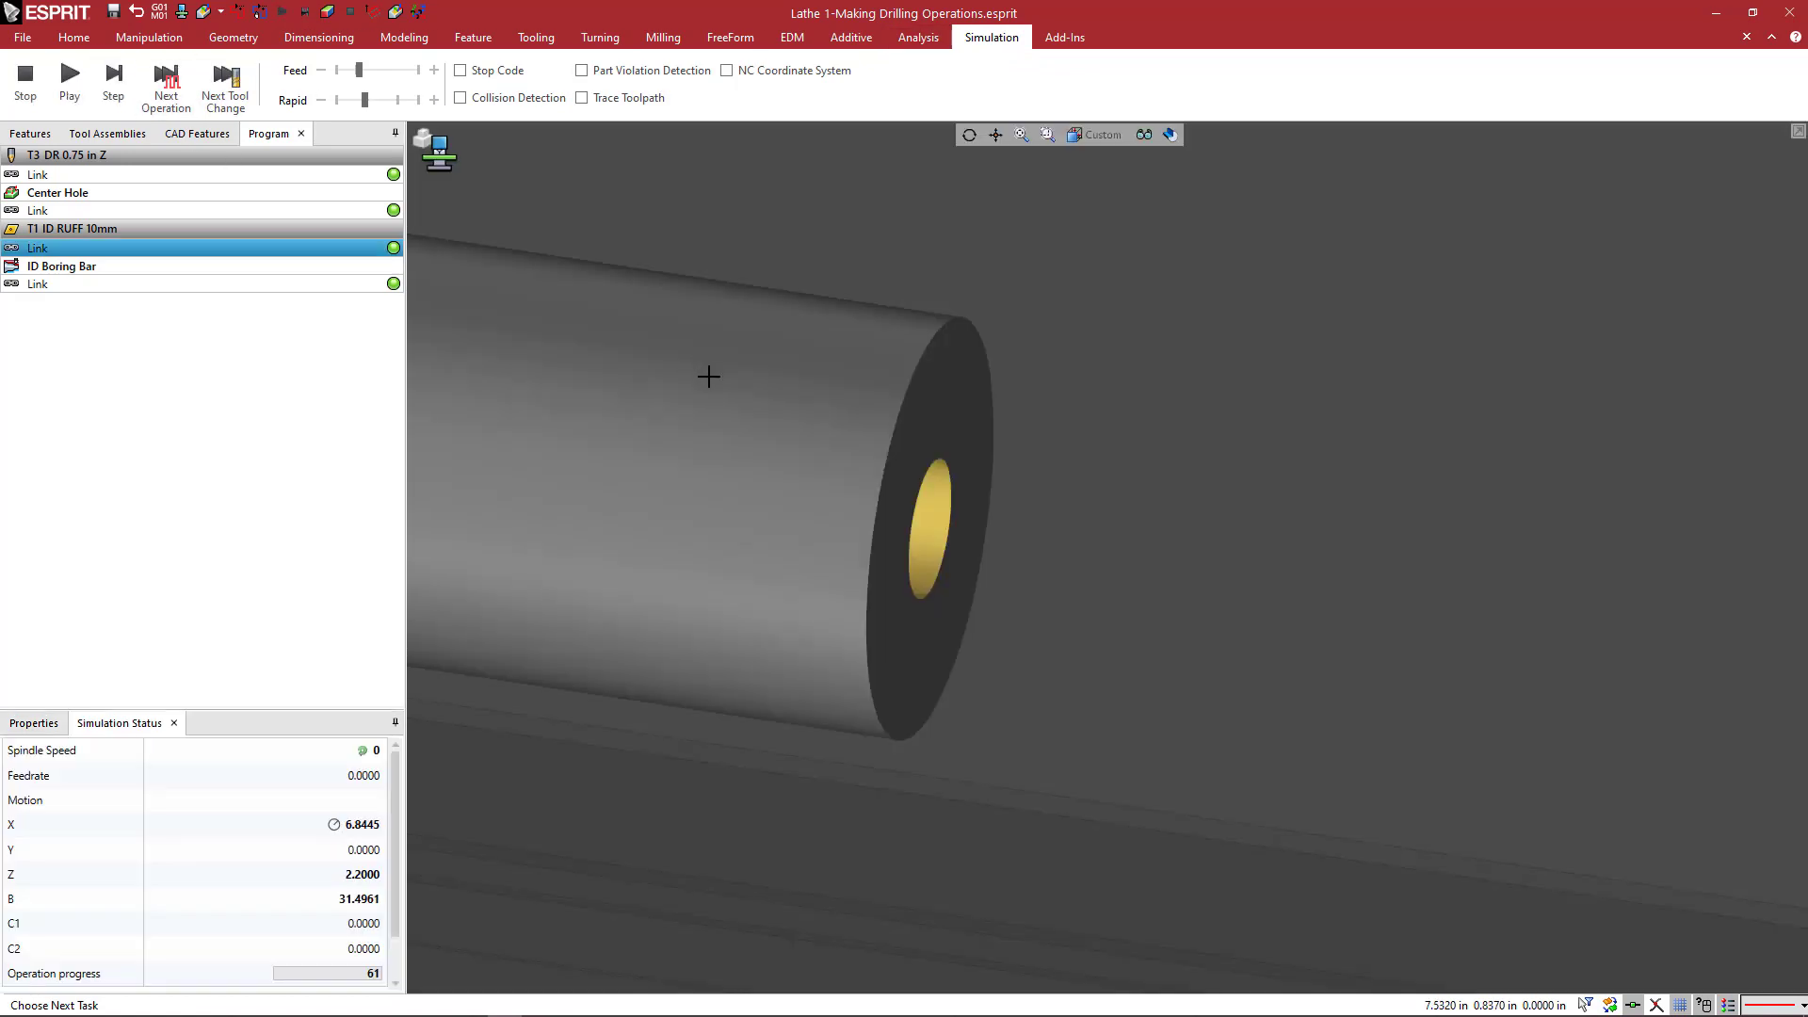
middle_drag(706, 376, 726, 425)
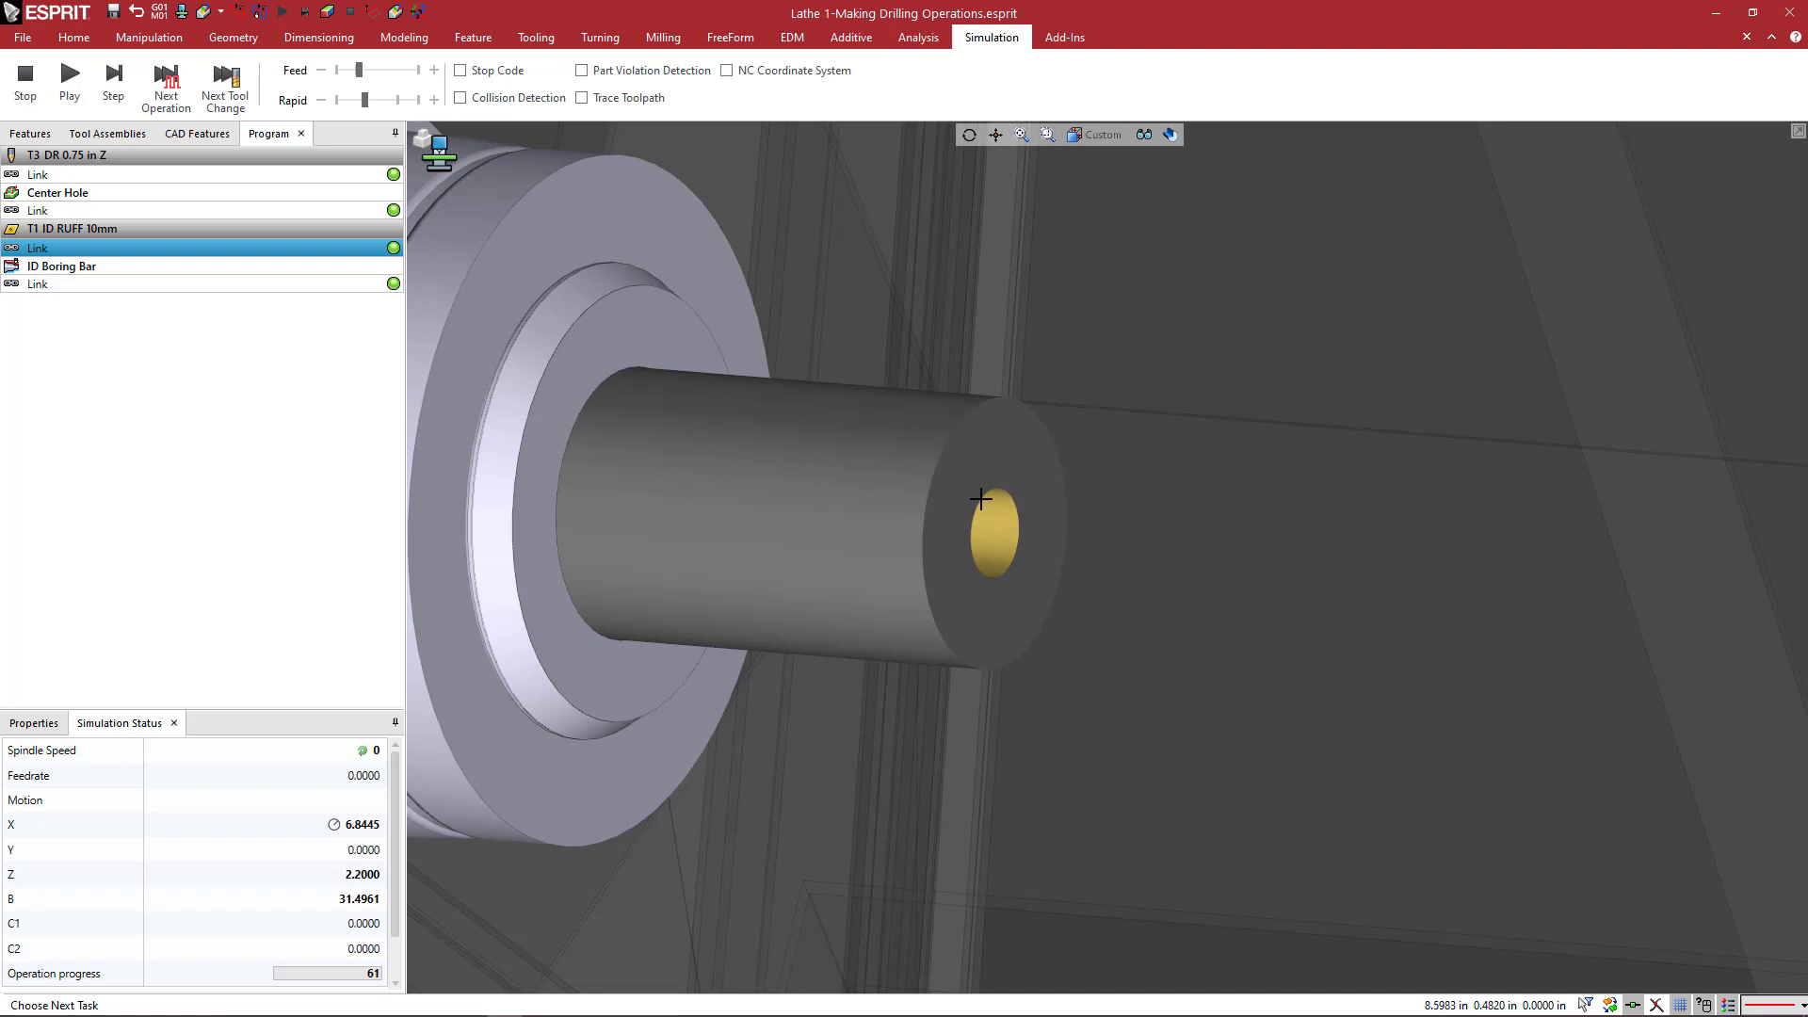
click(114, 83)
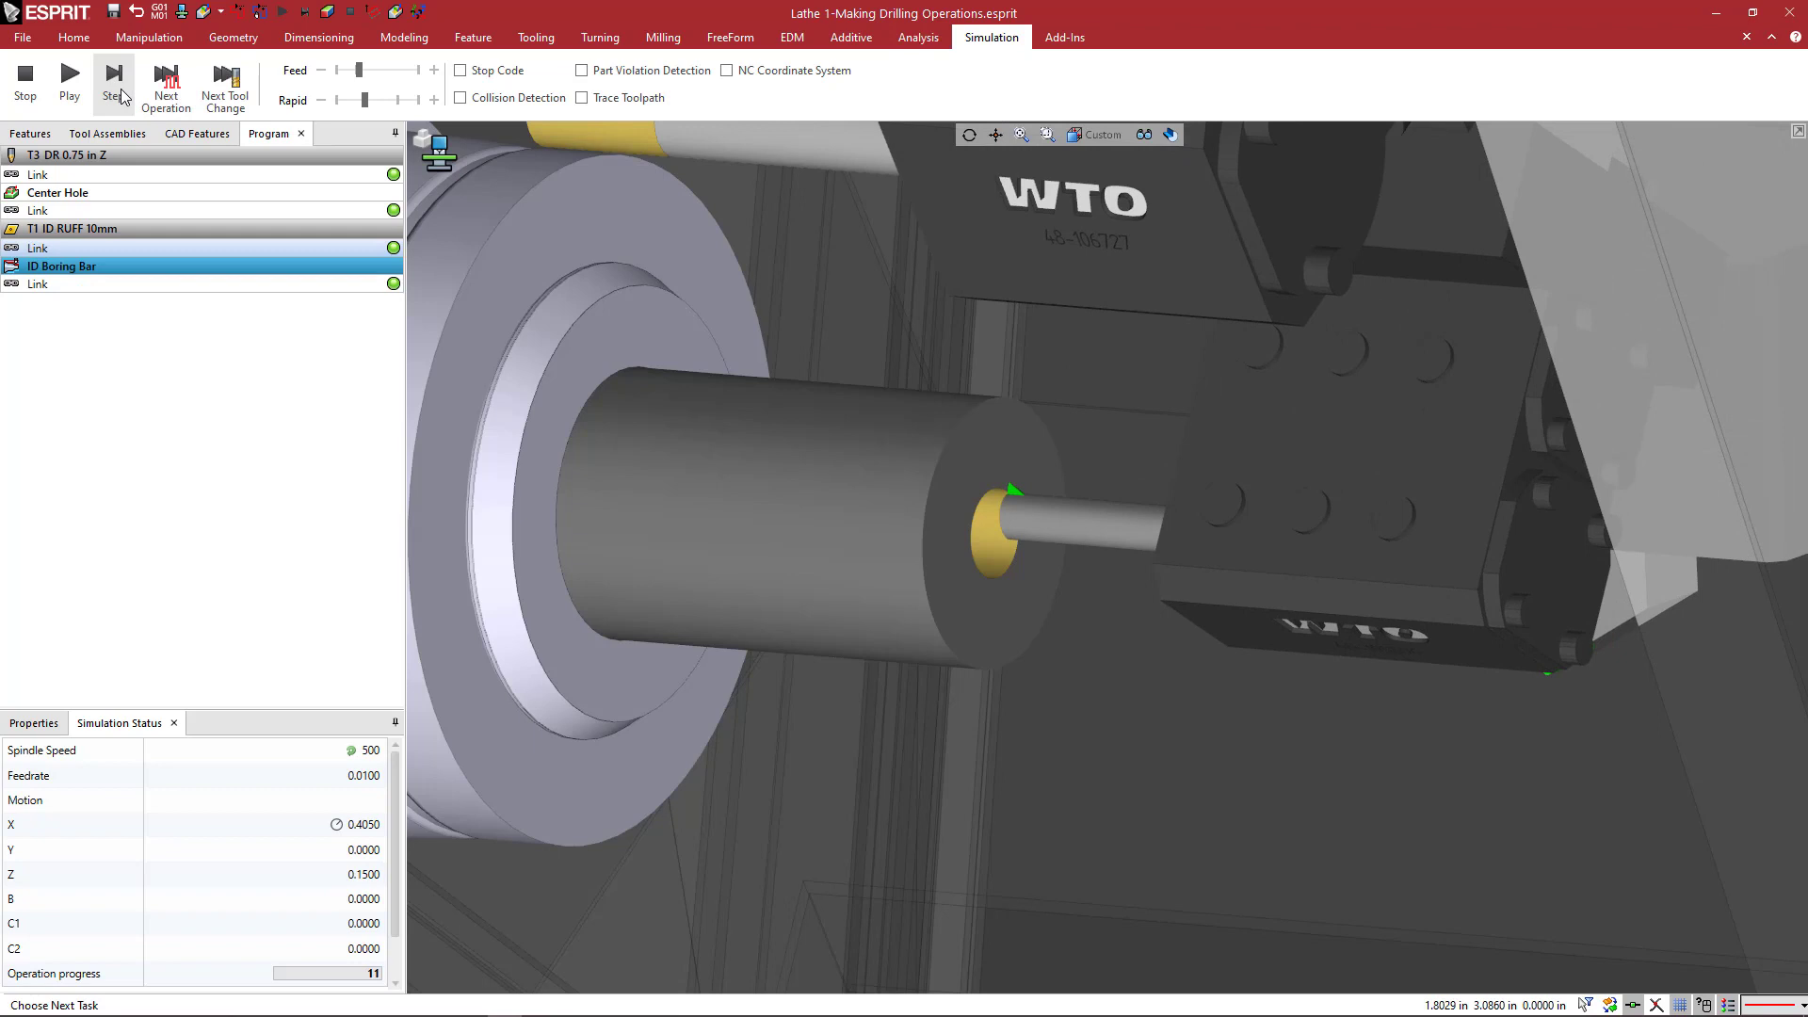
click(114, 83)
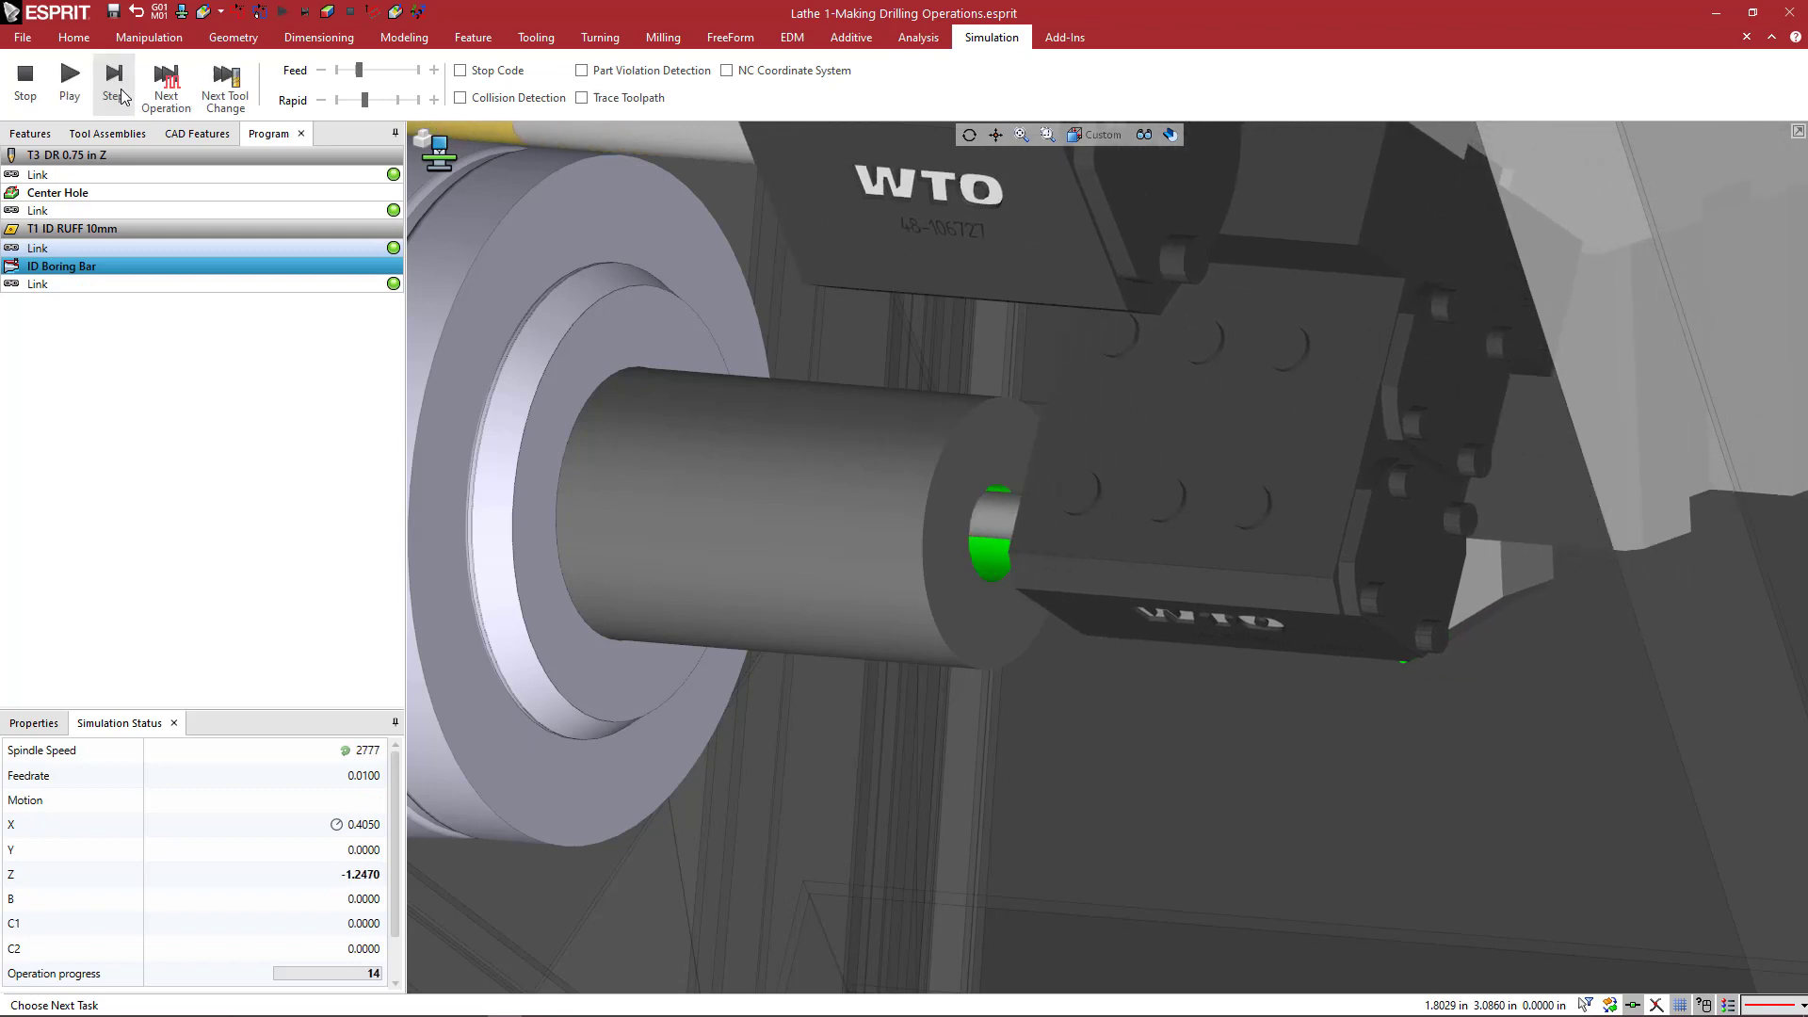
click(114, 83)
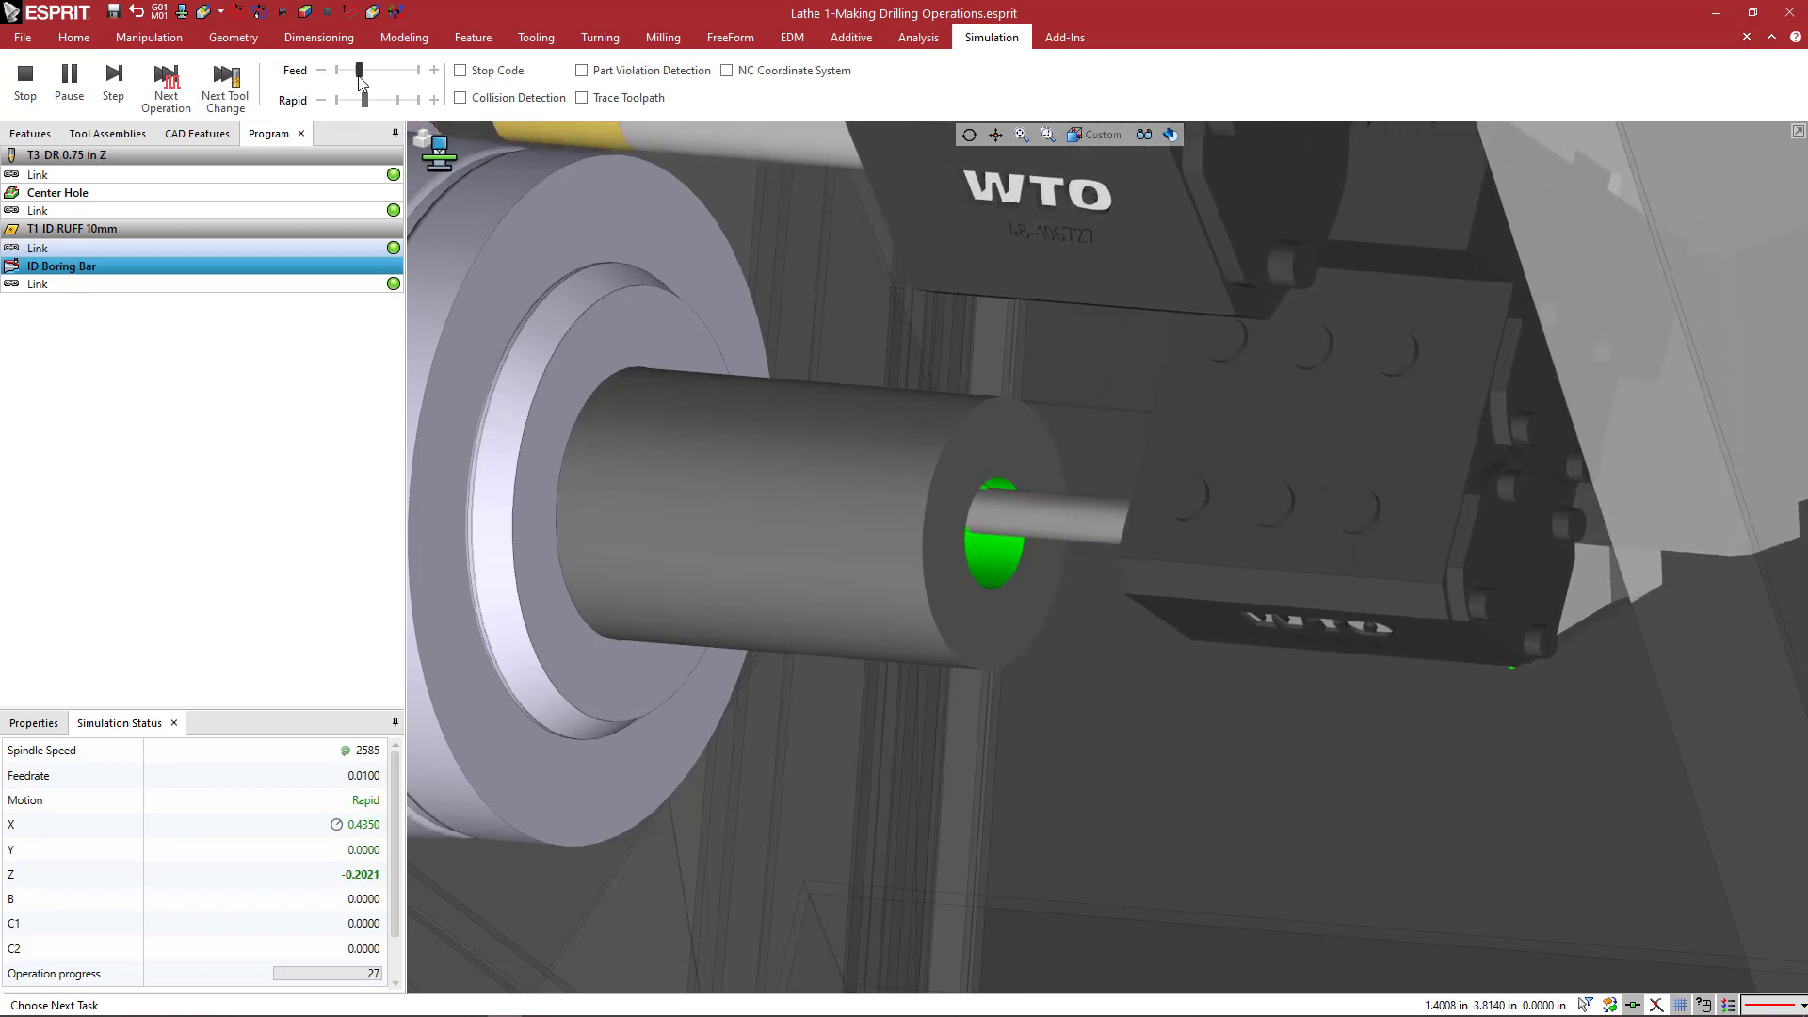
drag(359, 75, 358, 84)
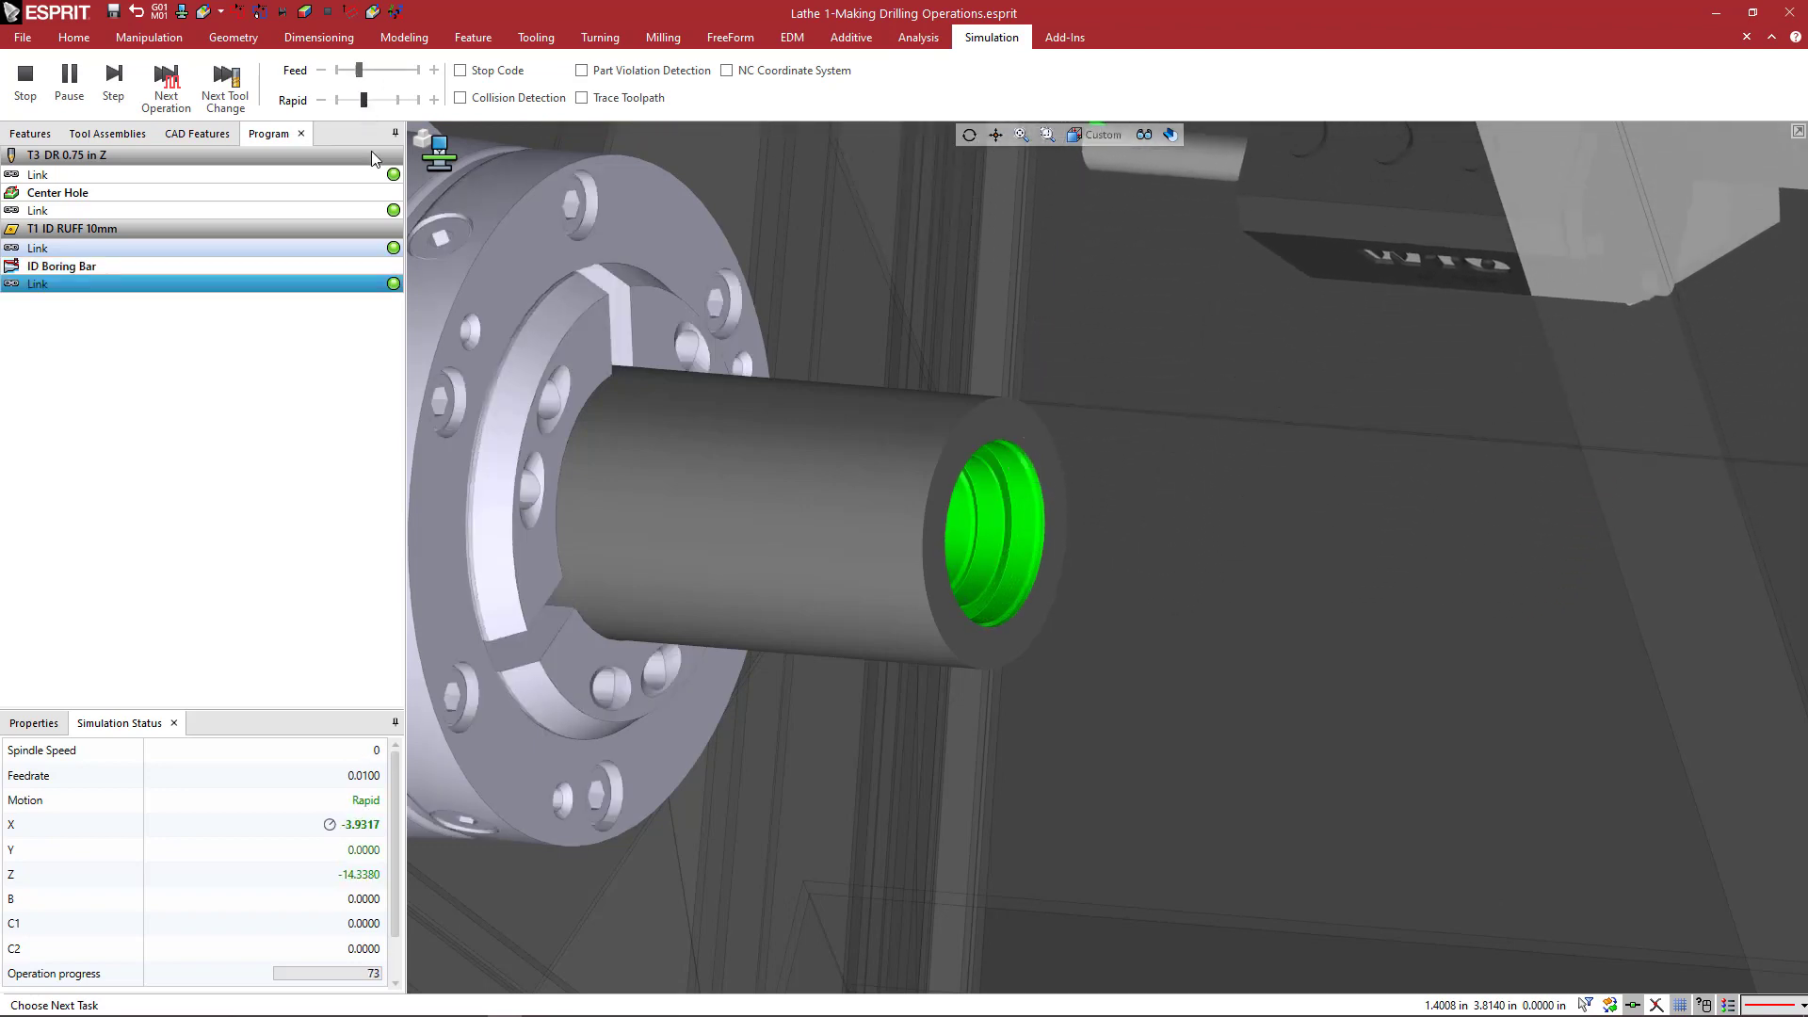
scroll(832, 545, down, 3)
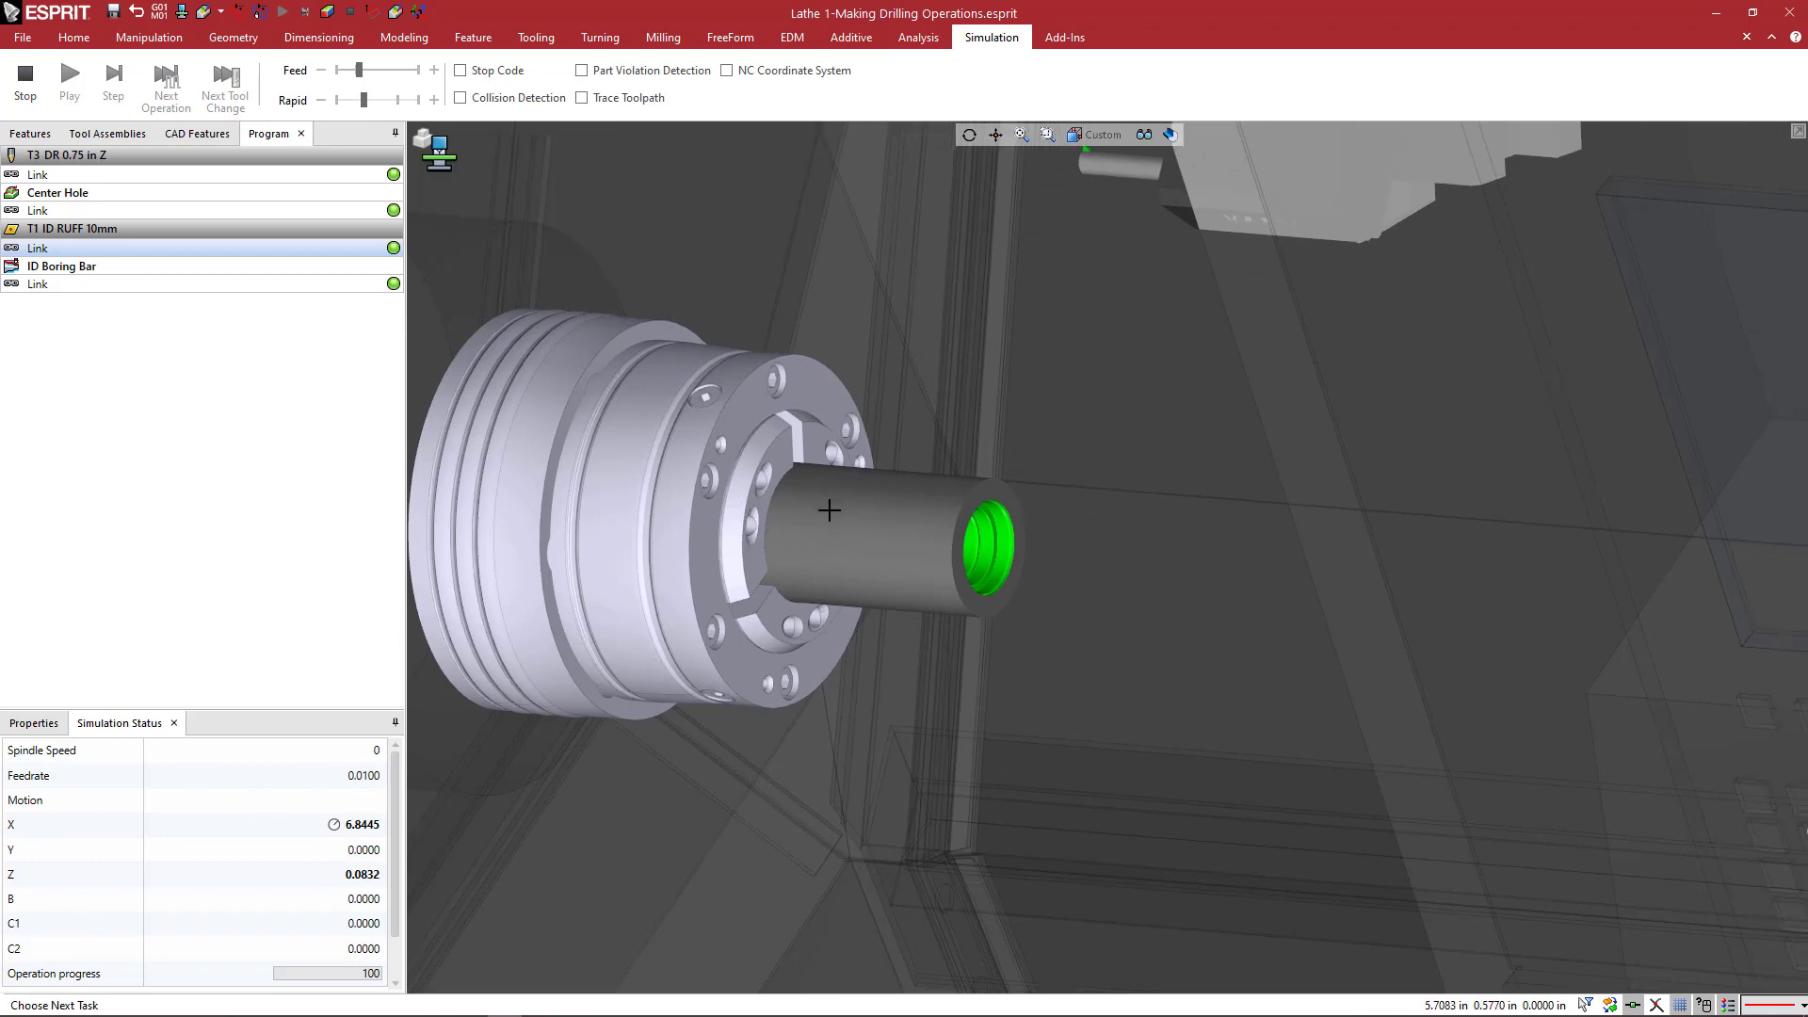
scroll(829, 510, down, 5)
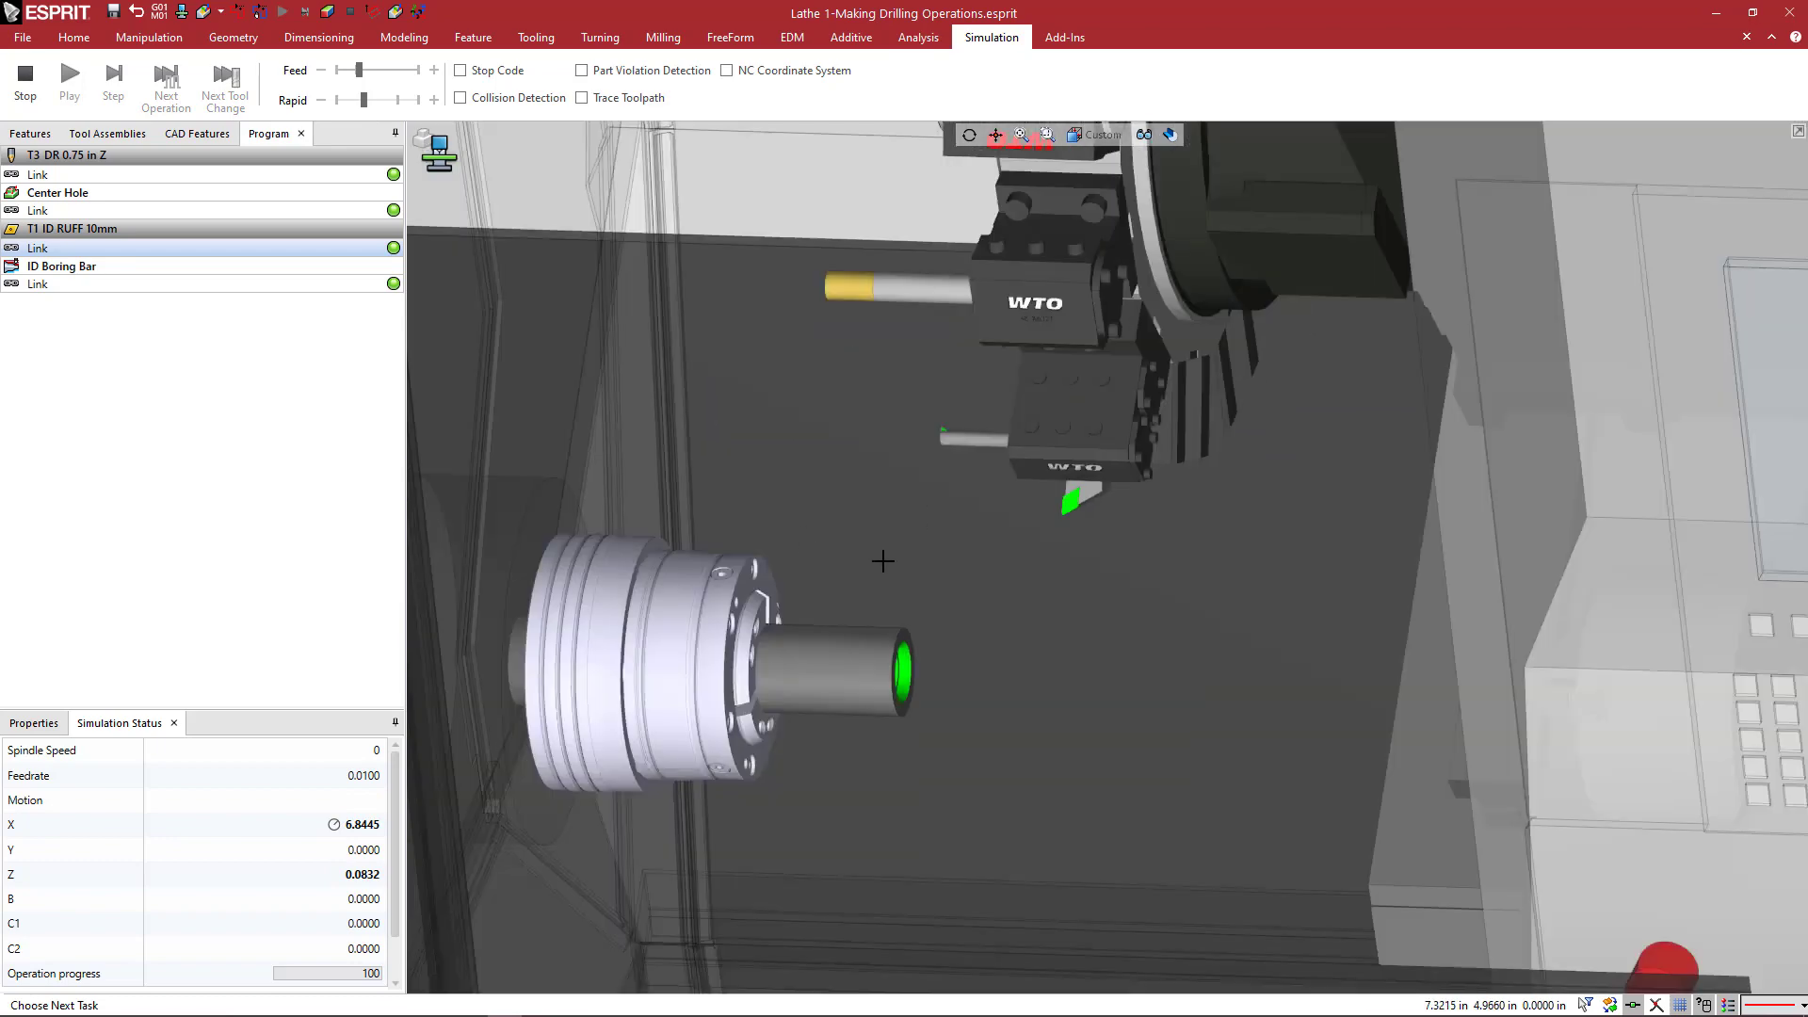
scroll(889, 640, up, 1)
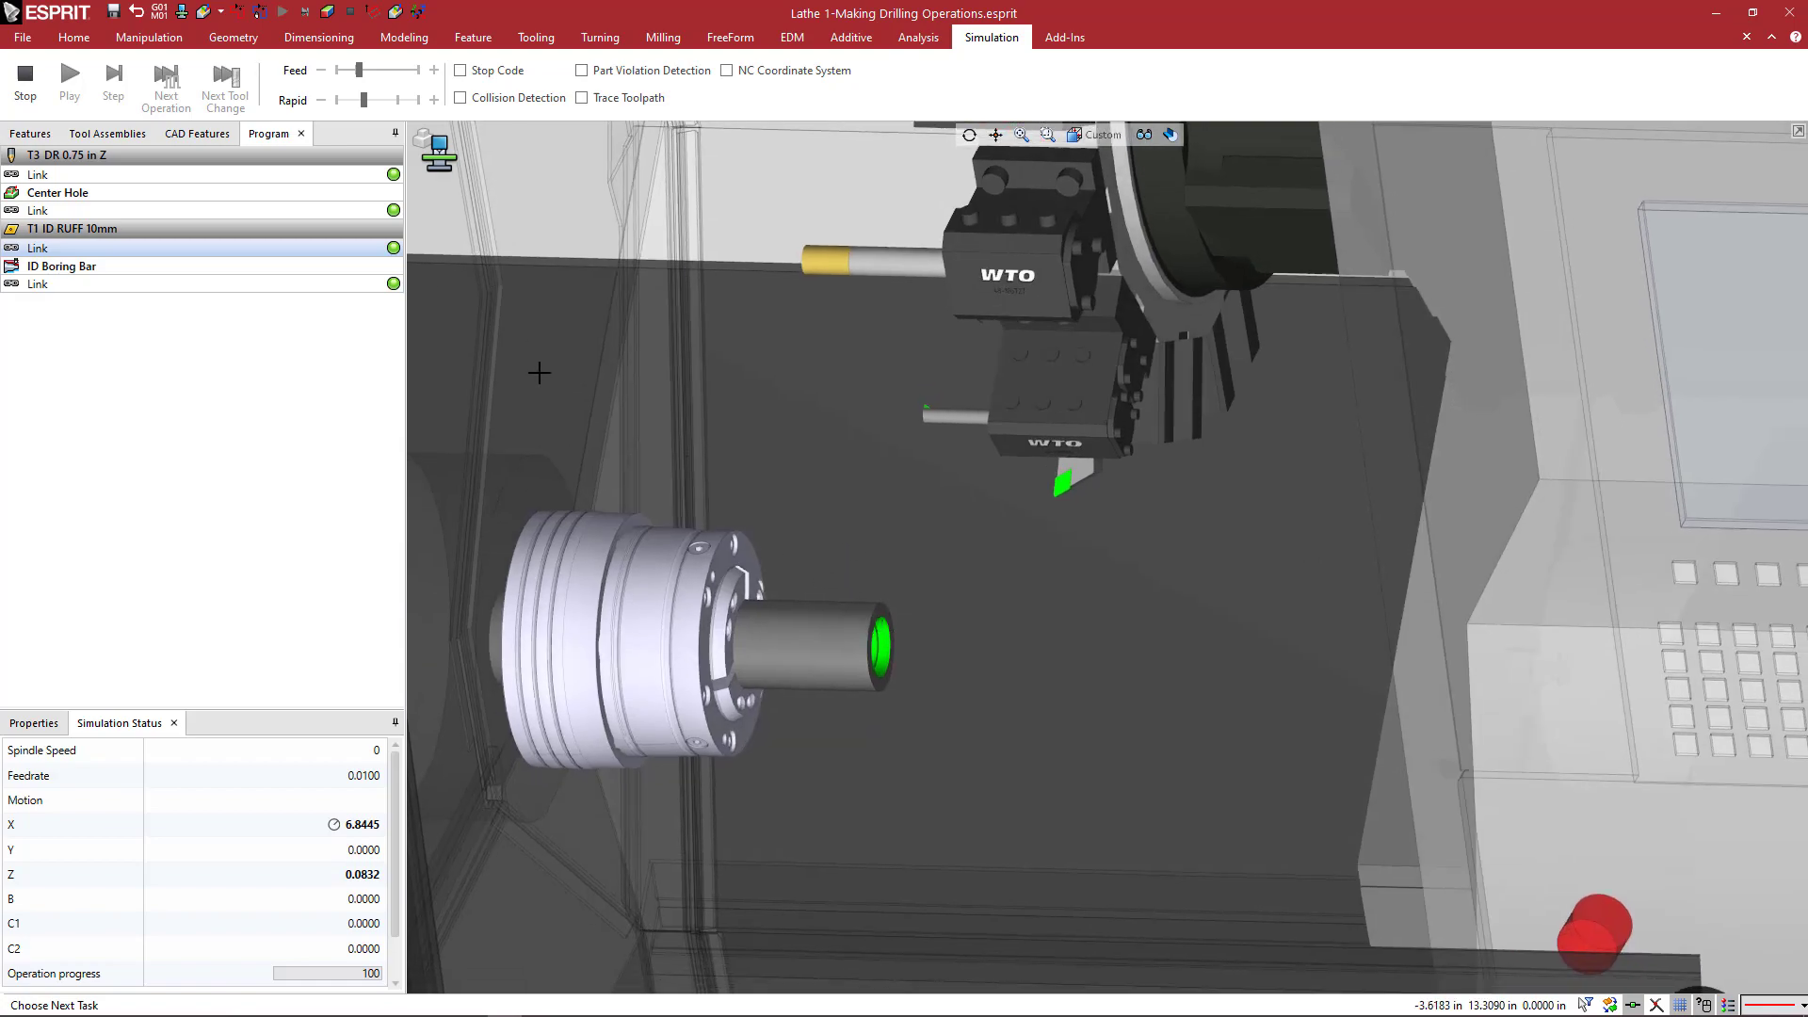